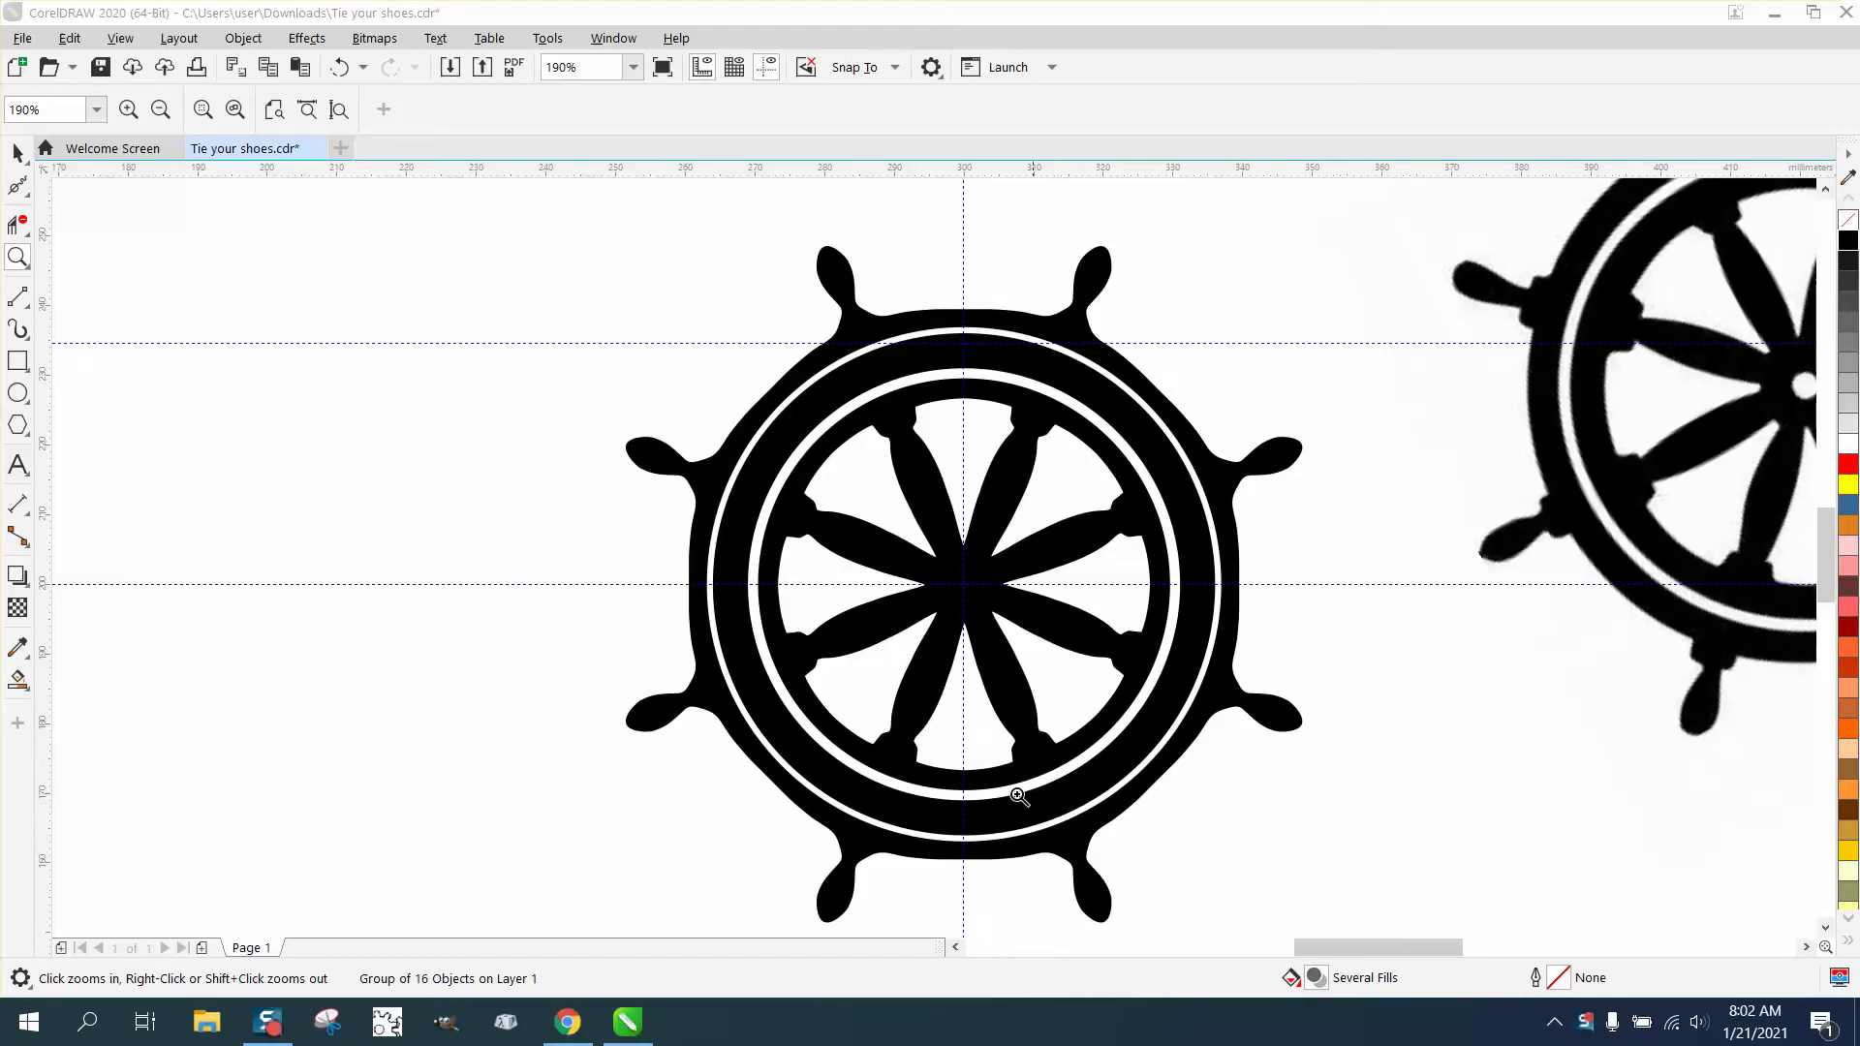
- Marquee-select the three parts of the ringed middle wheel and drag it above the other two wheels
click(18, 152)
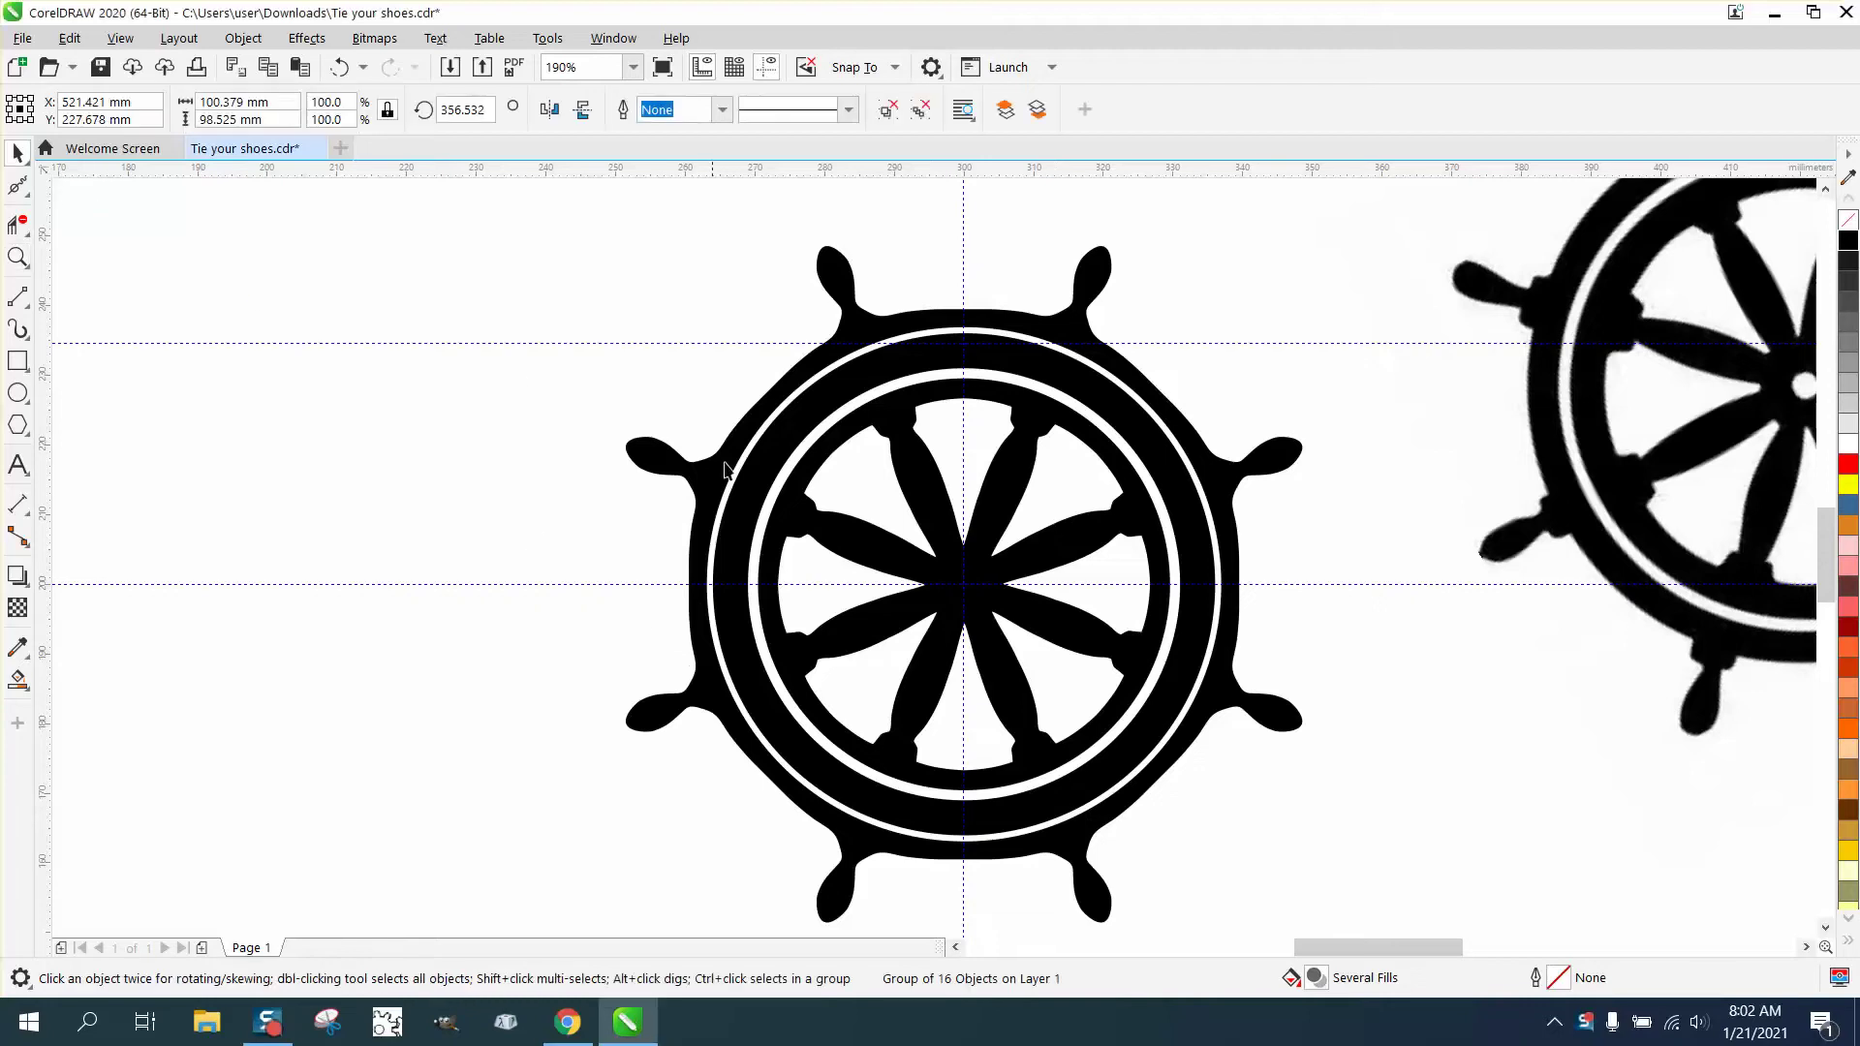
scroll(799, 509, down, 2)
click(907, 450)
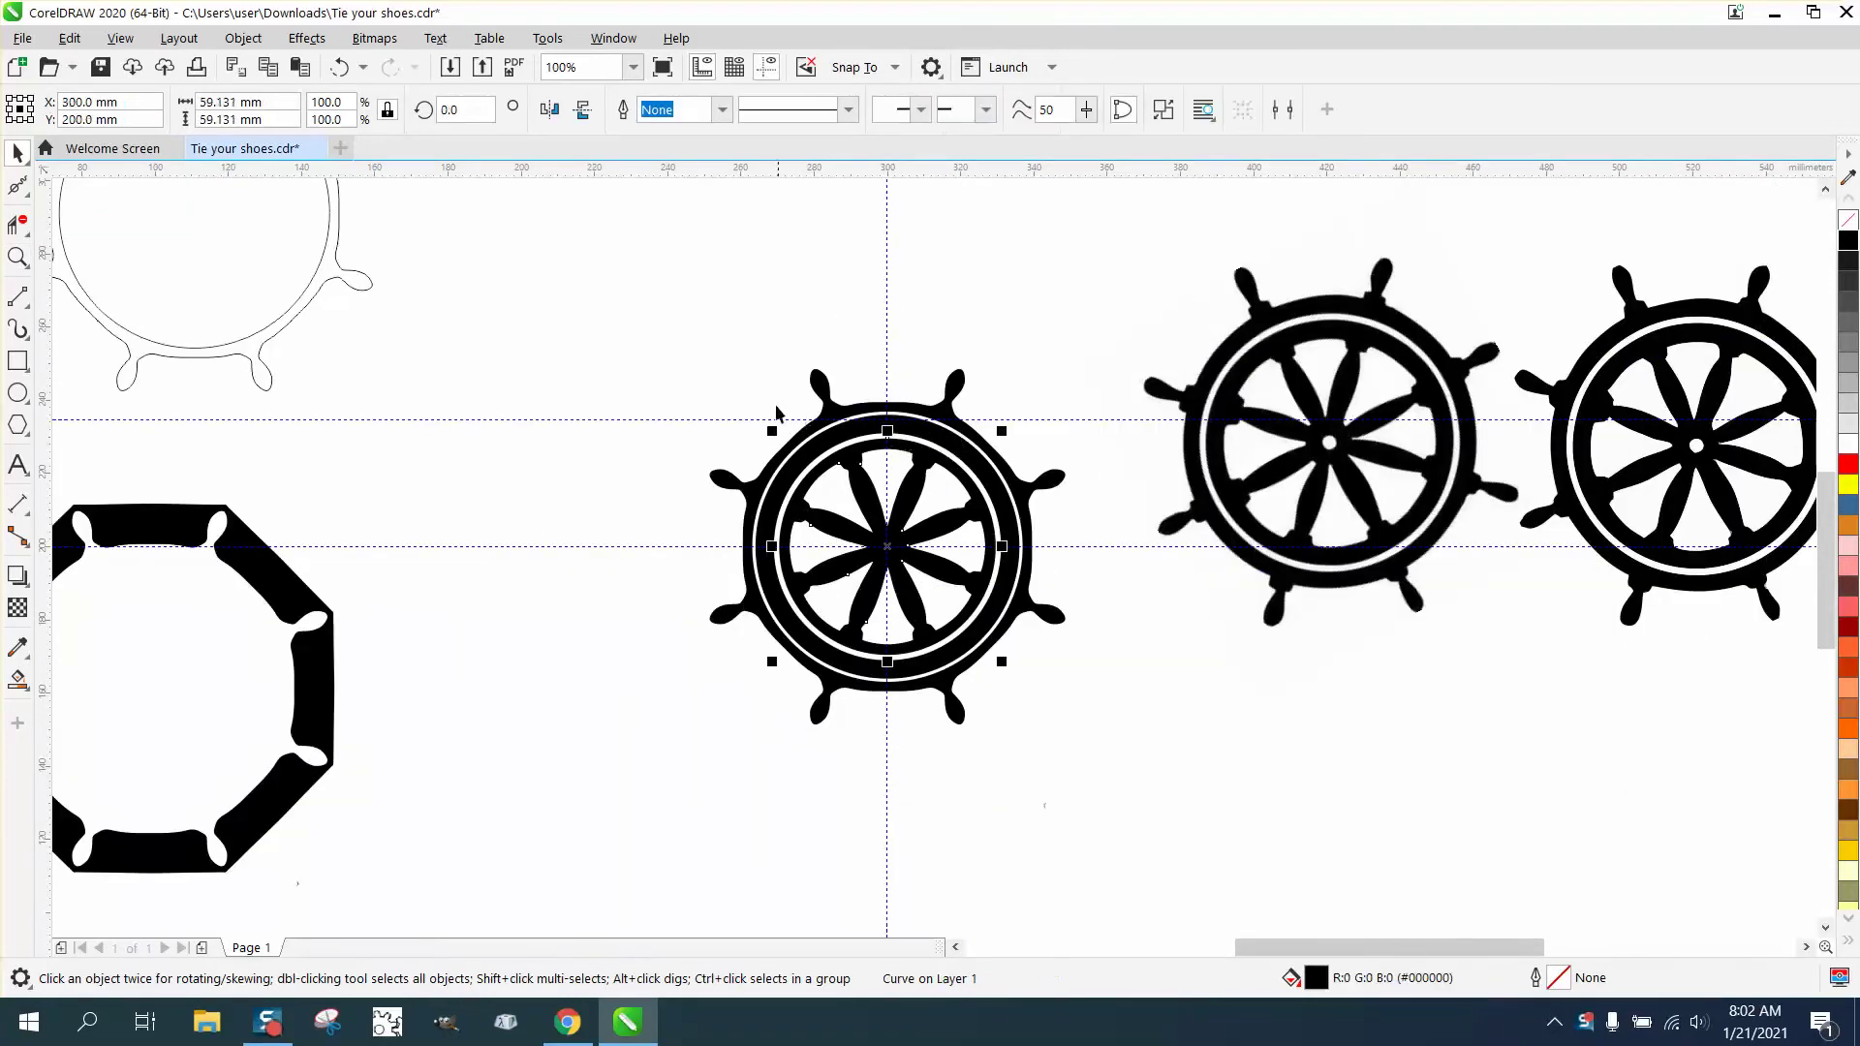
drag(593, 308, 809, 528)
scroll(1007, 767, down, 2)
drag(1165, 818, 1159, 852)
click(872, 742)
click(1160, 850)
drag(761, 503, 1048, 746)
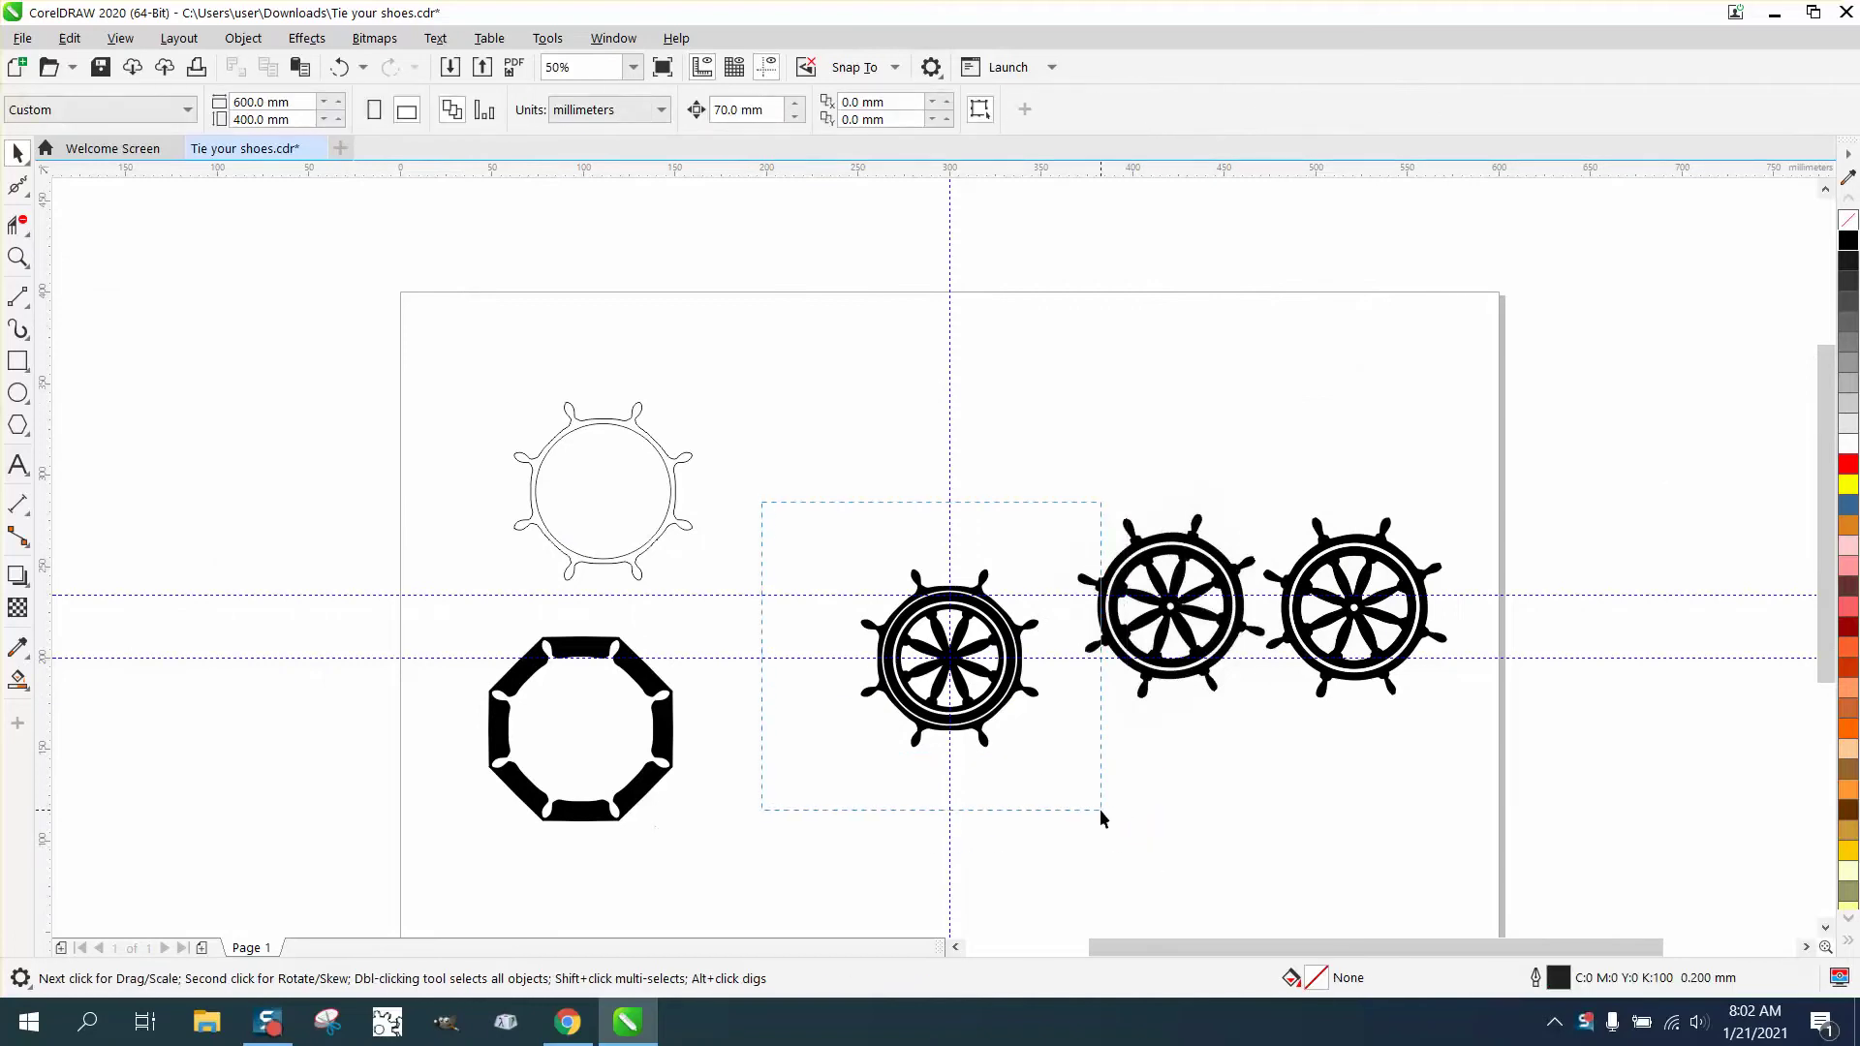
drag(1097, 812, 1097, 812)
drag(949, 658, 1255, 387)
- Draw a yellow rectangle around the two right-hand wheels and send it to the back
click(17, 361)
drag(1014, 498, 1528, 774)
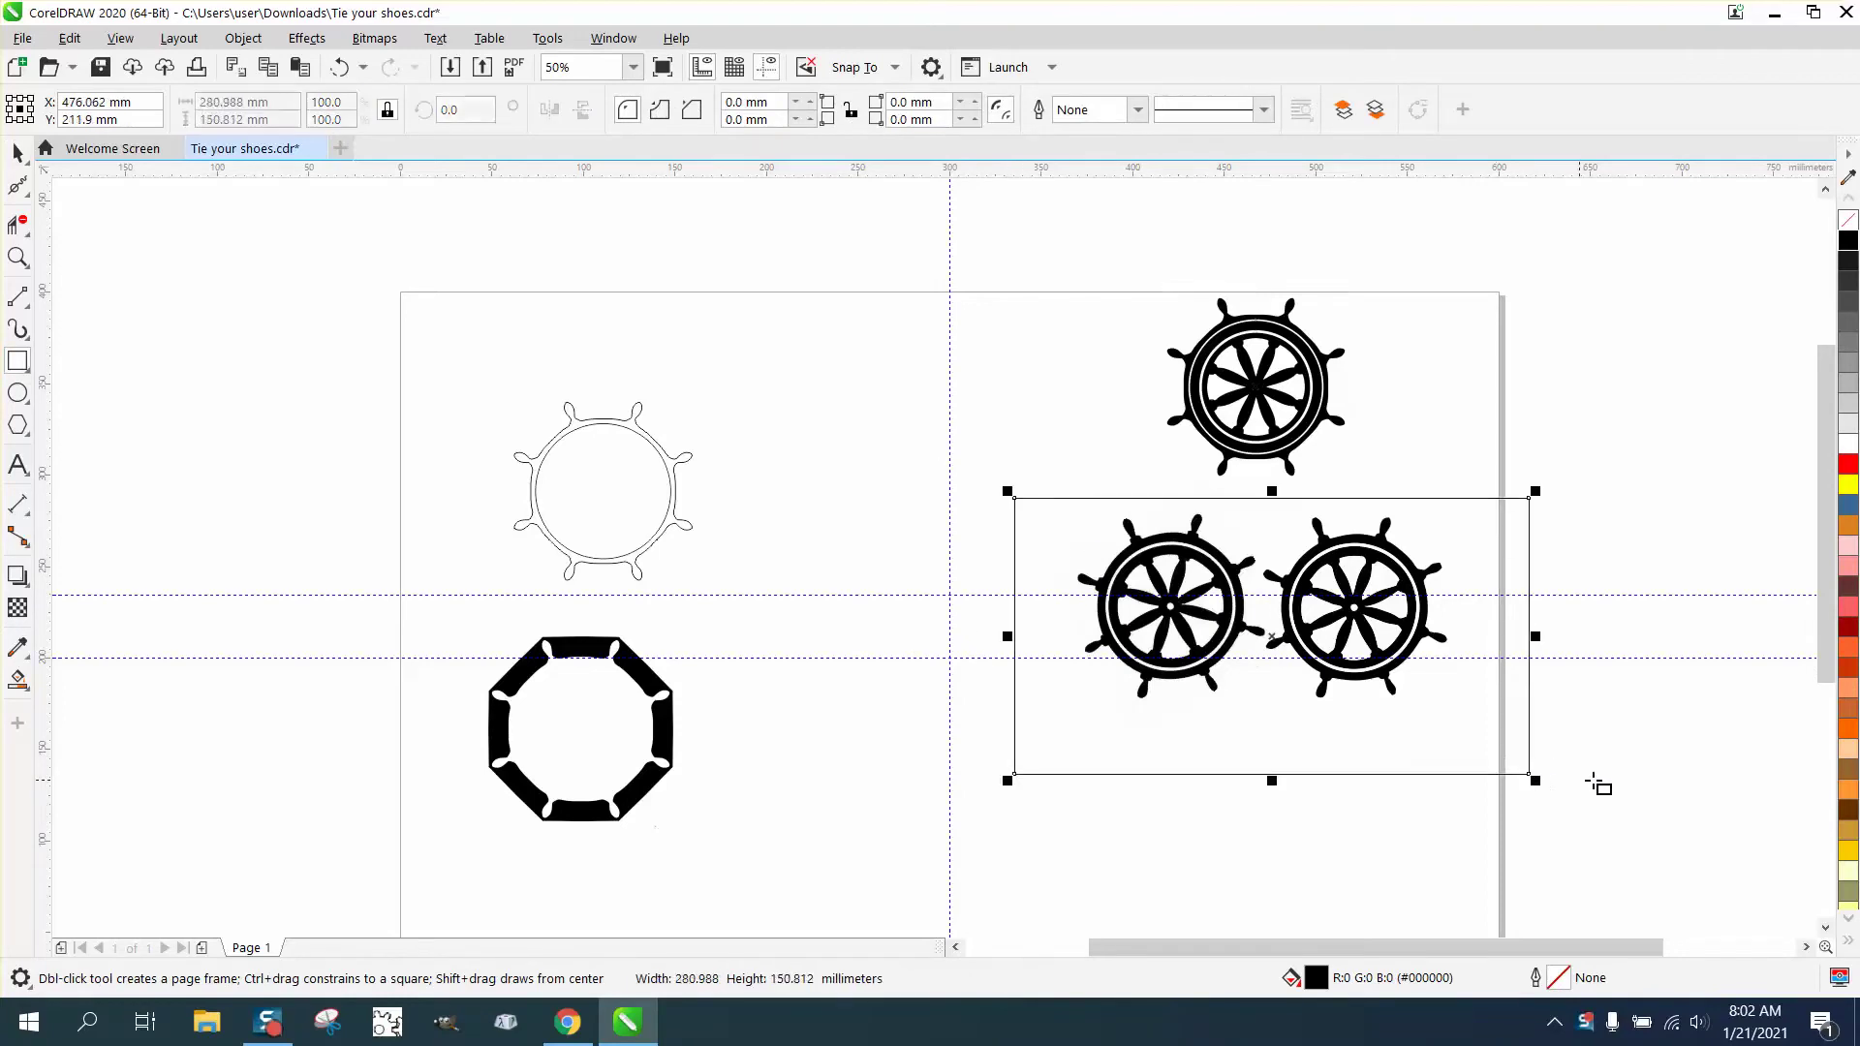
click(1848, 487)
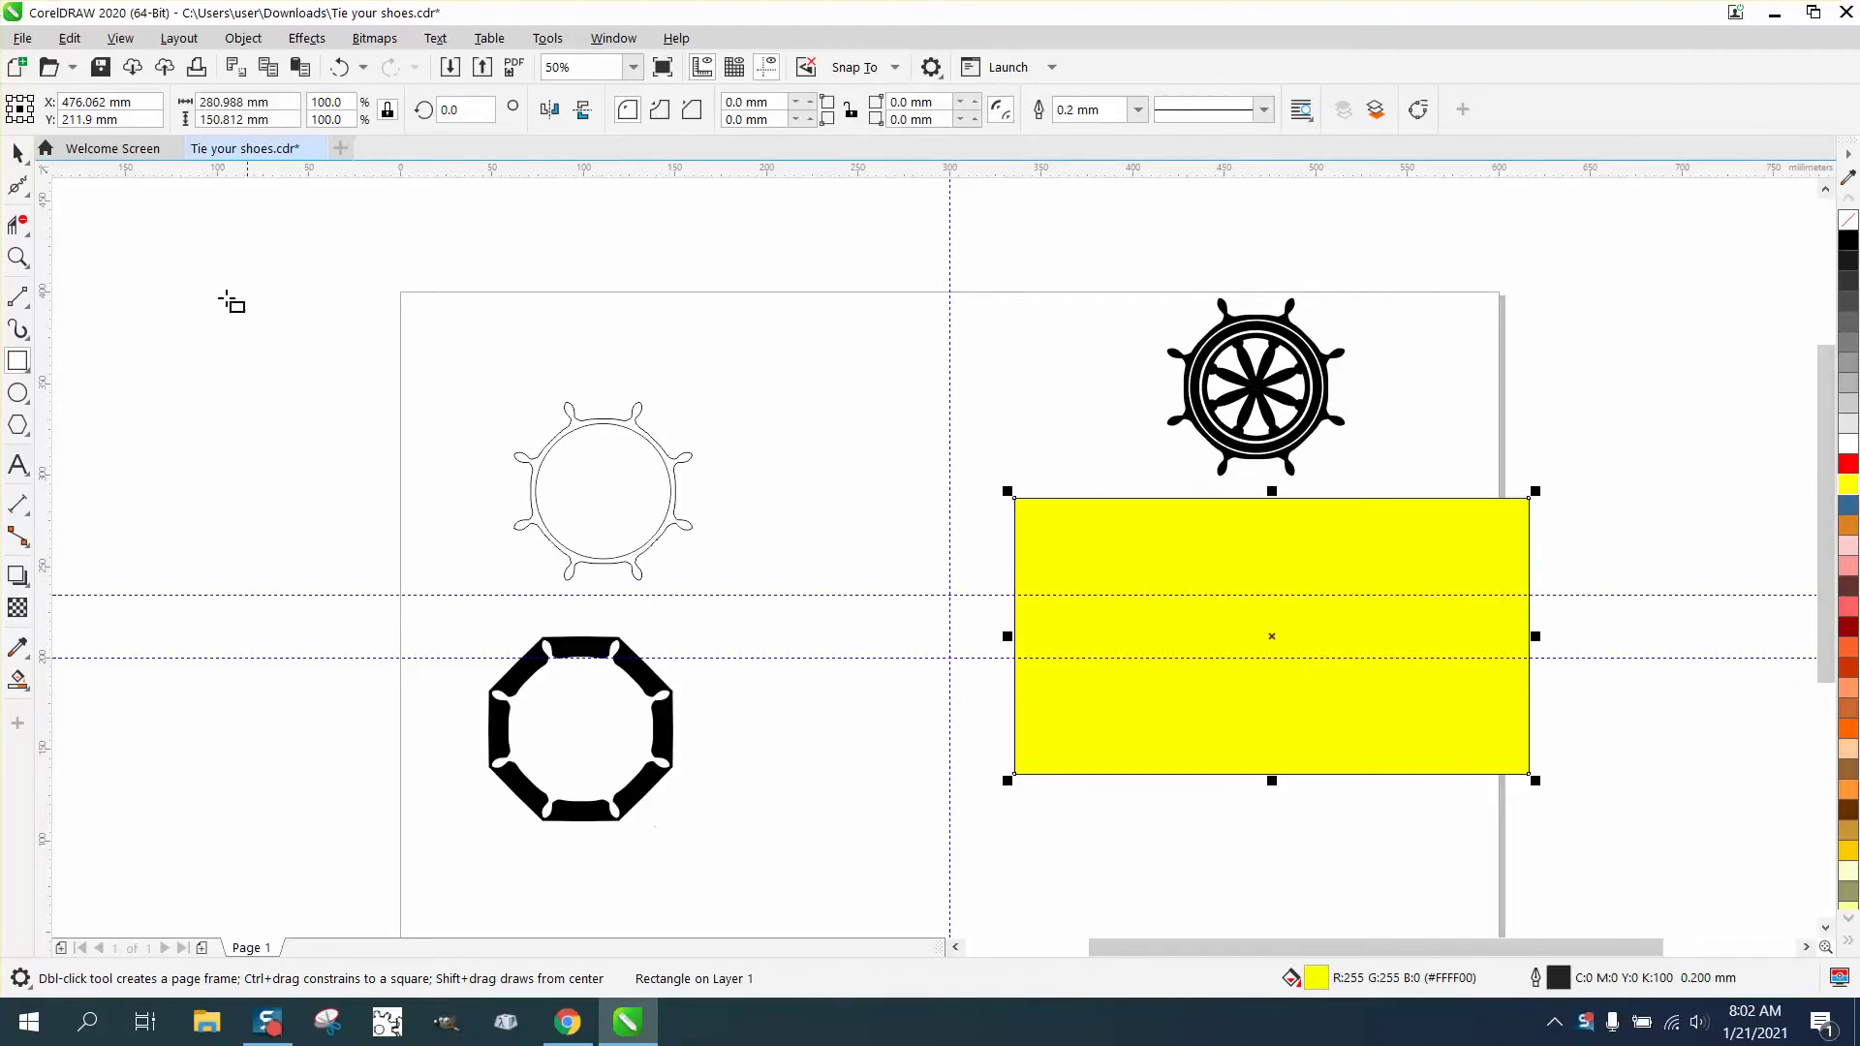
click(243, 38)
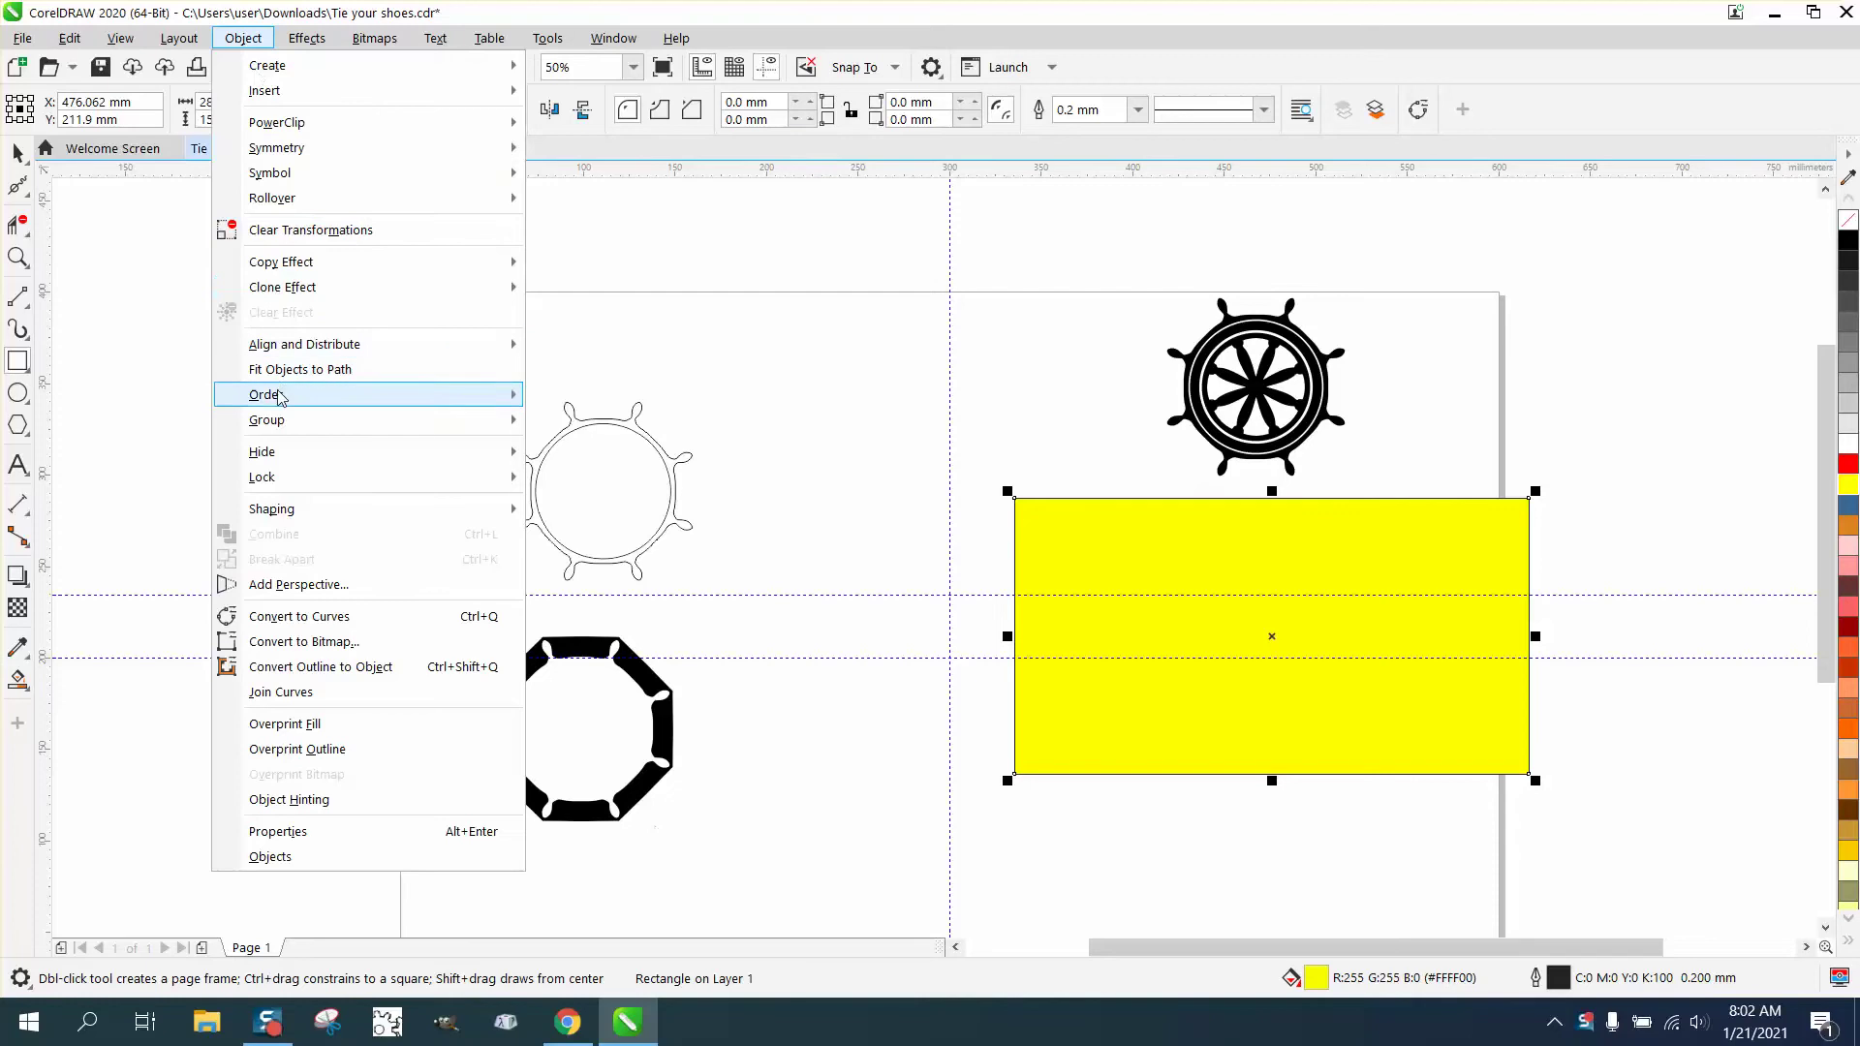
mouse_move(531, 401)
click(595, 423)
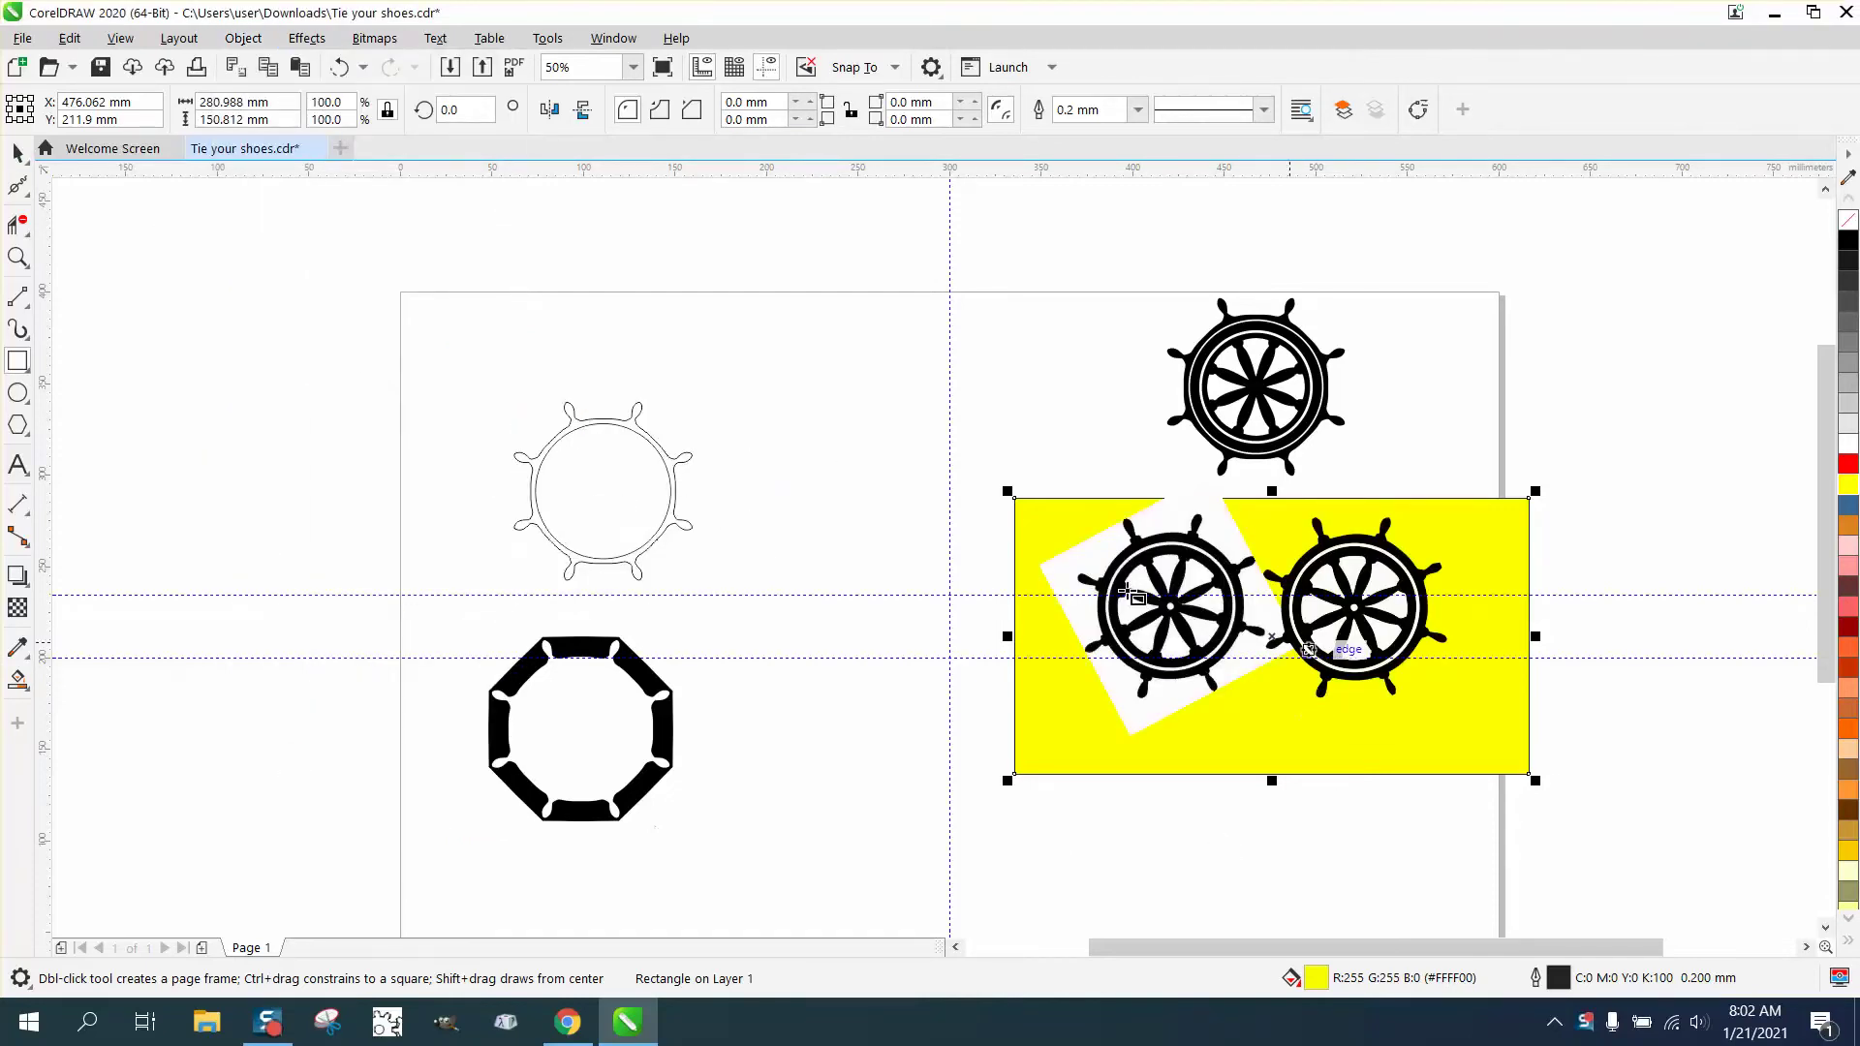
- Centre the right-hand wheel group on the page with P and shift the reference image right
click(17, 152)
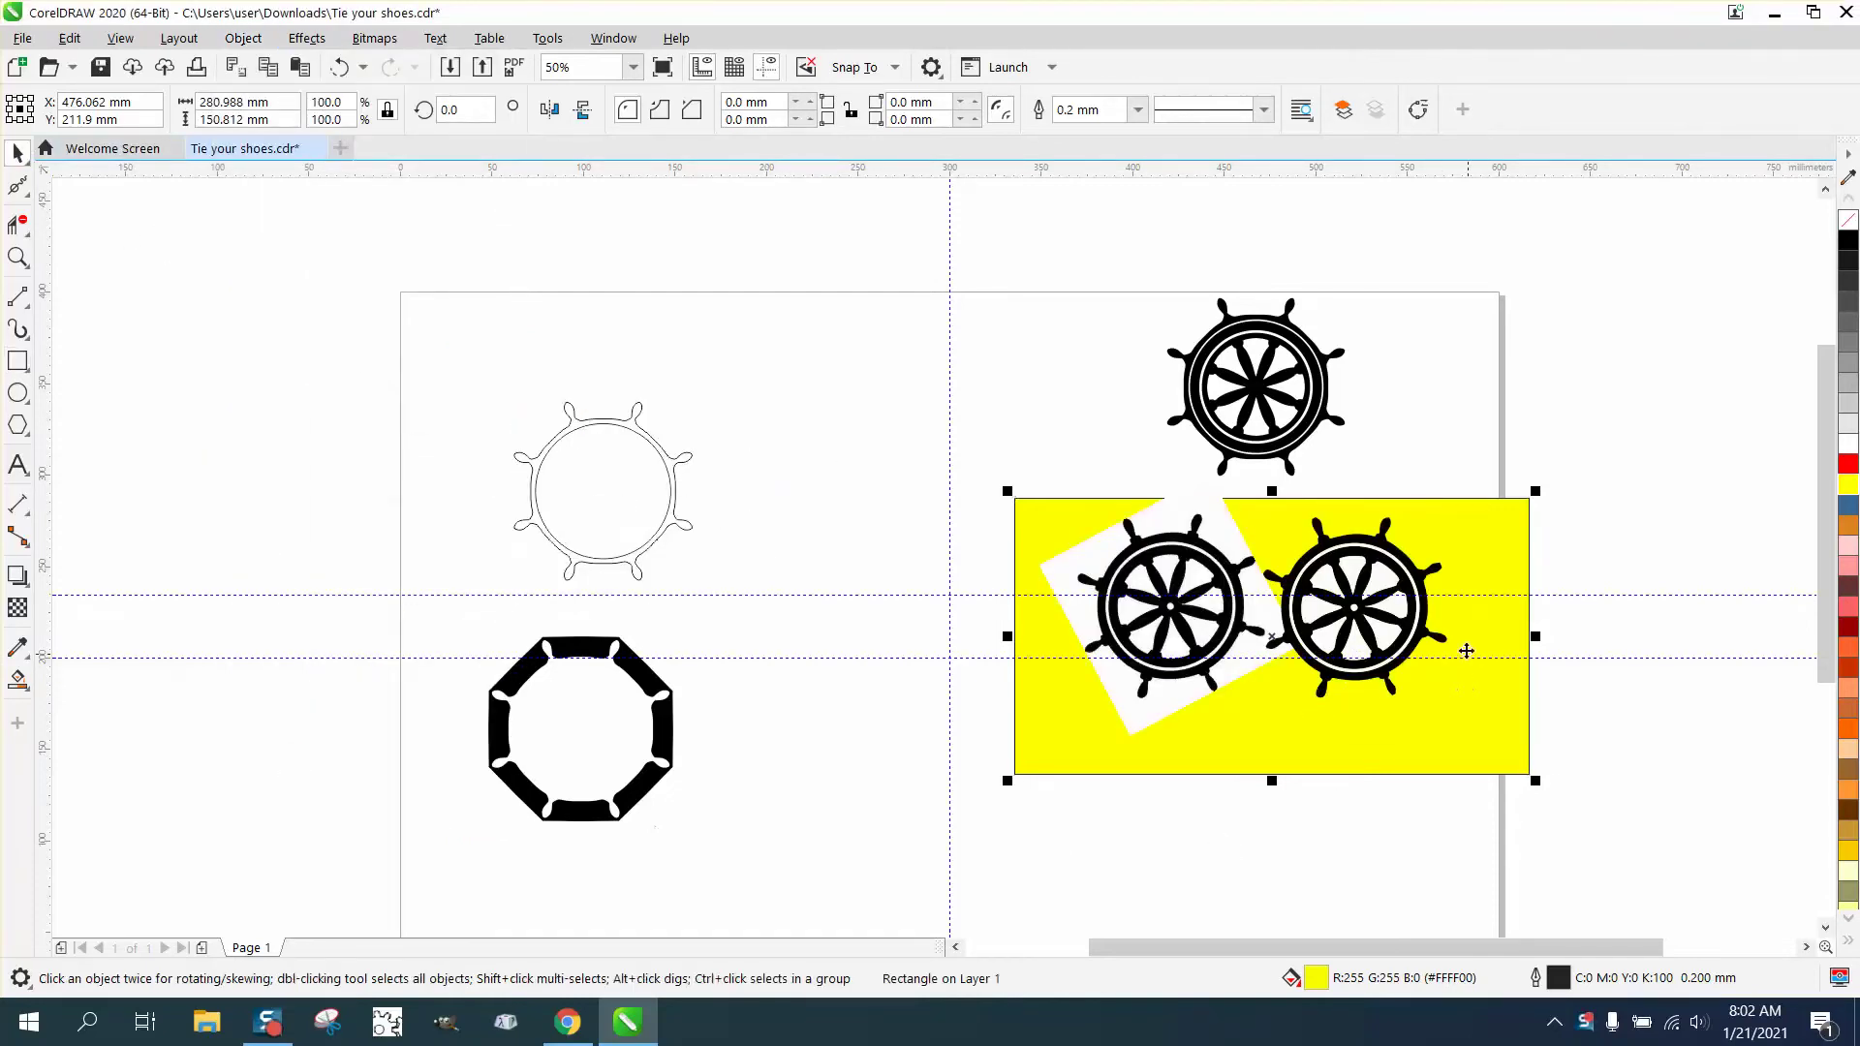
click(1423, 620)
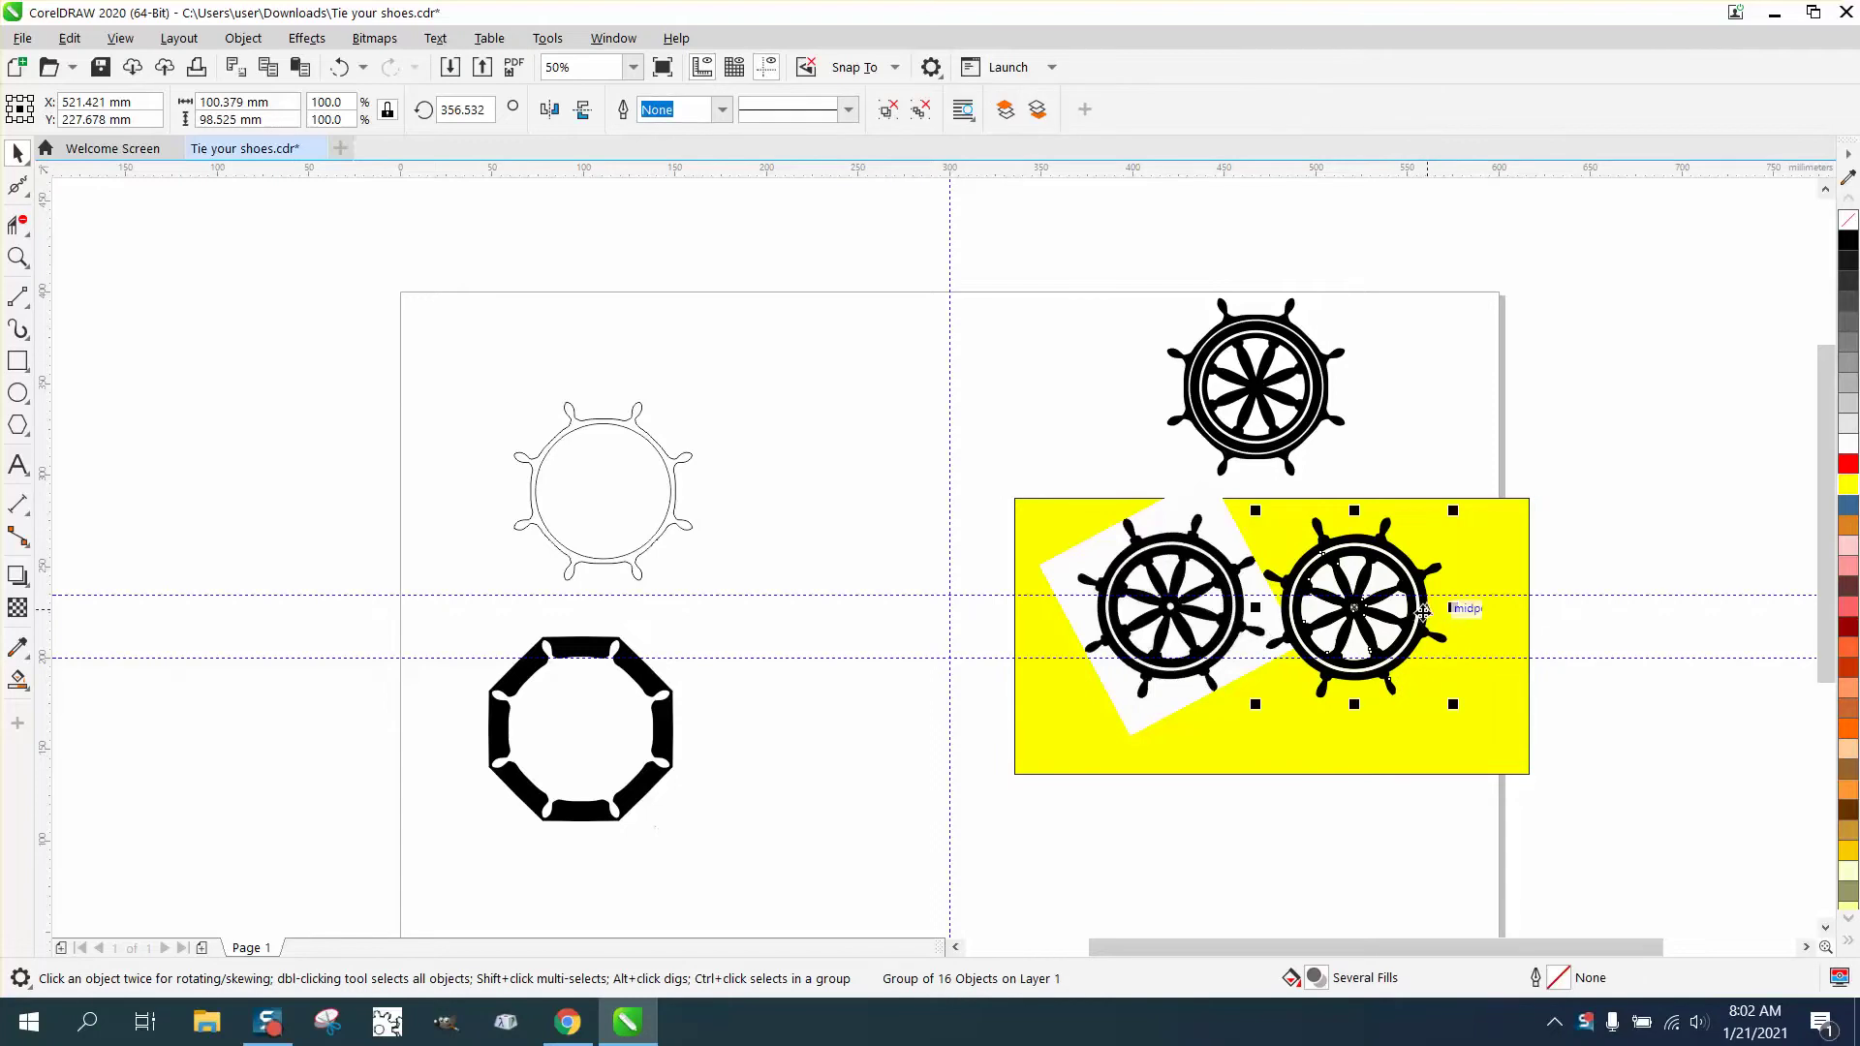
key(p)
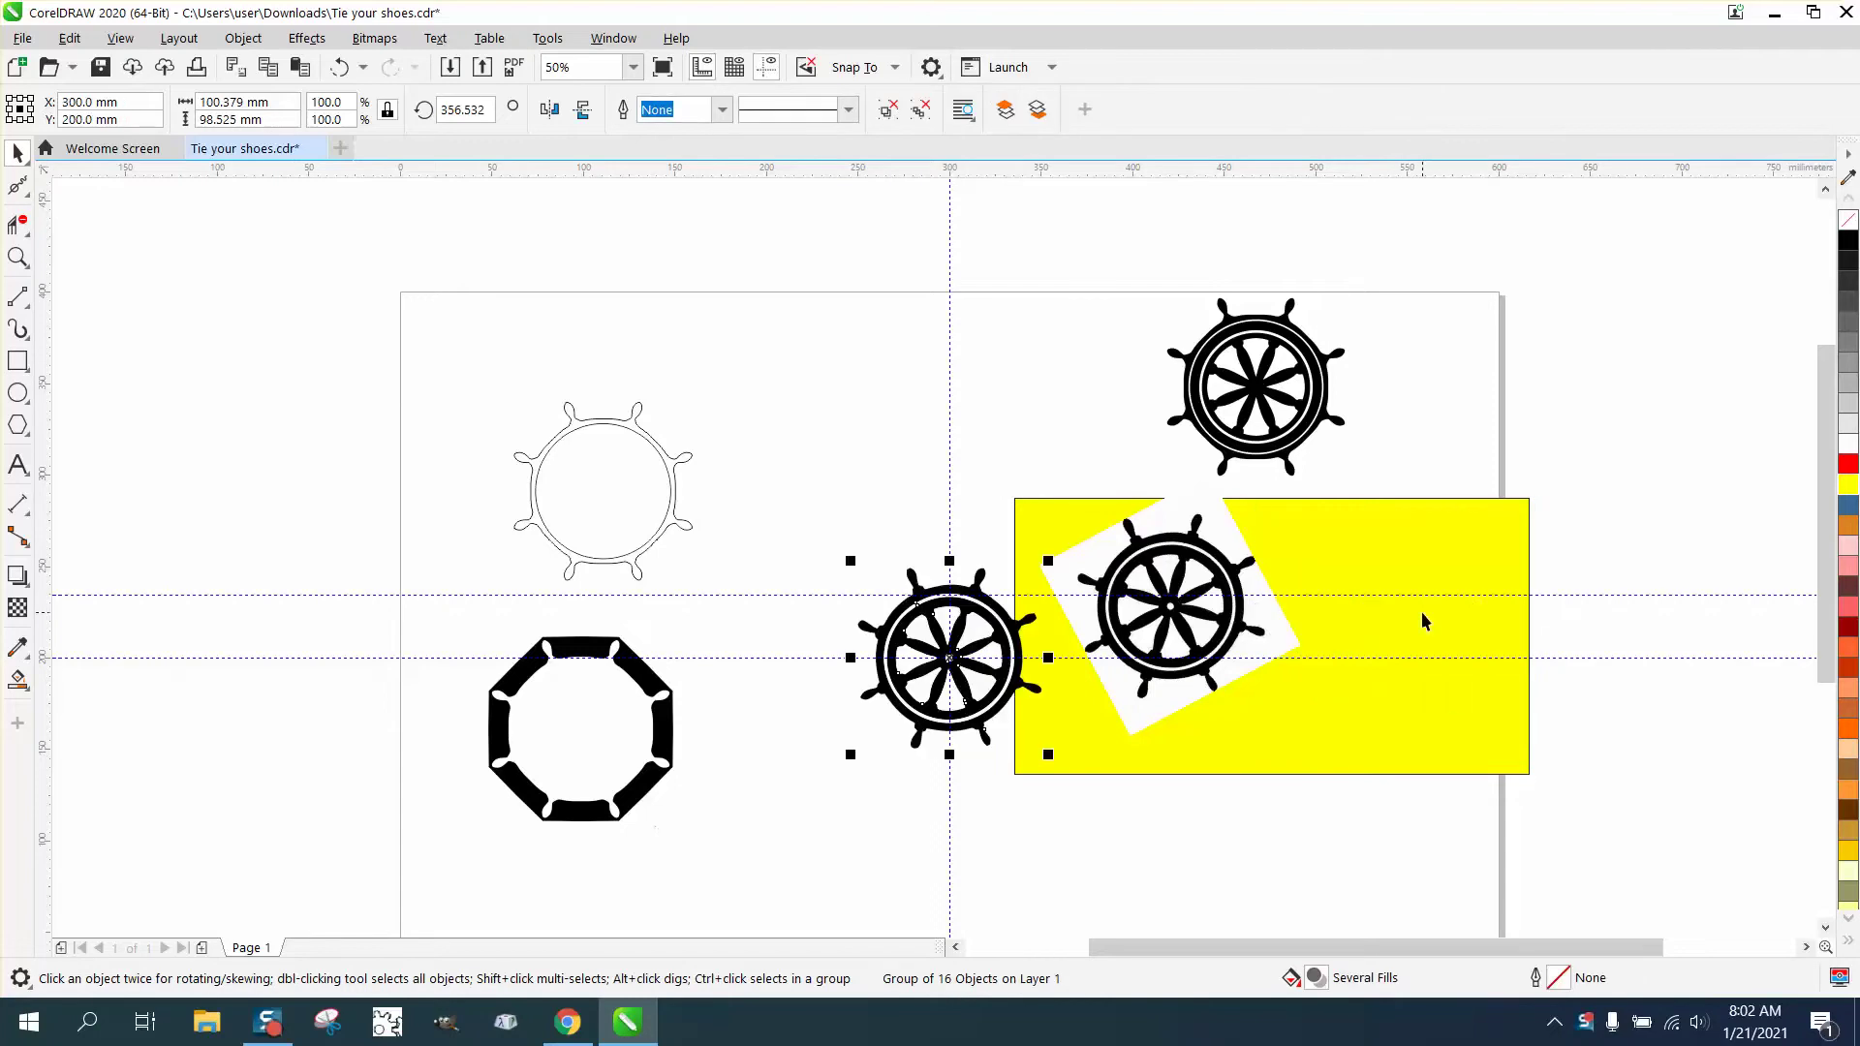
drag(1215, 622, 1497, 620)
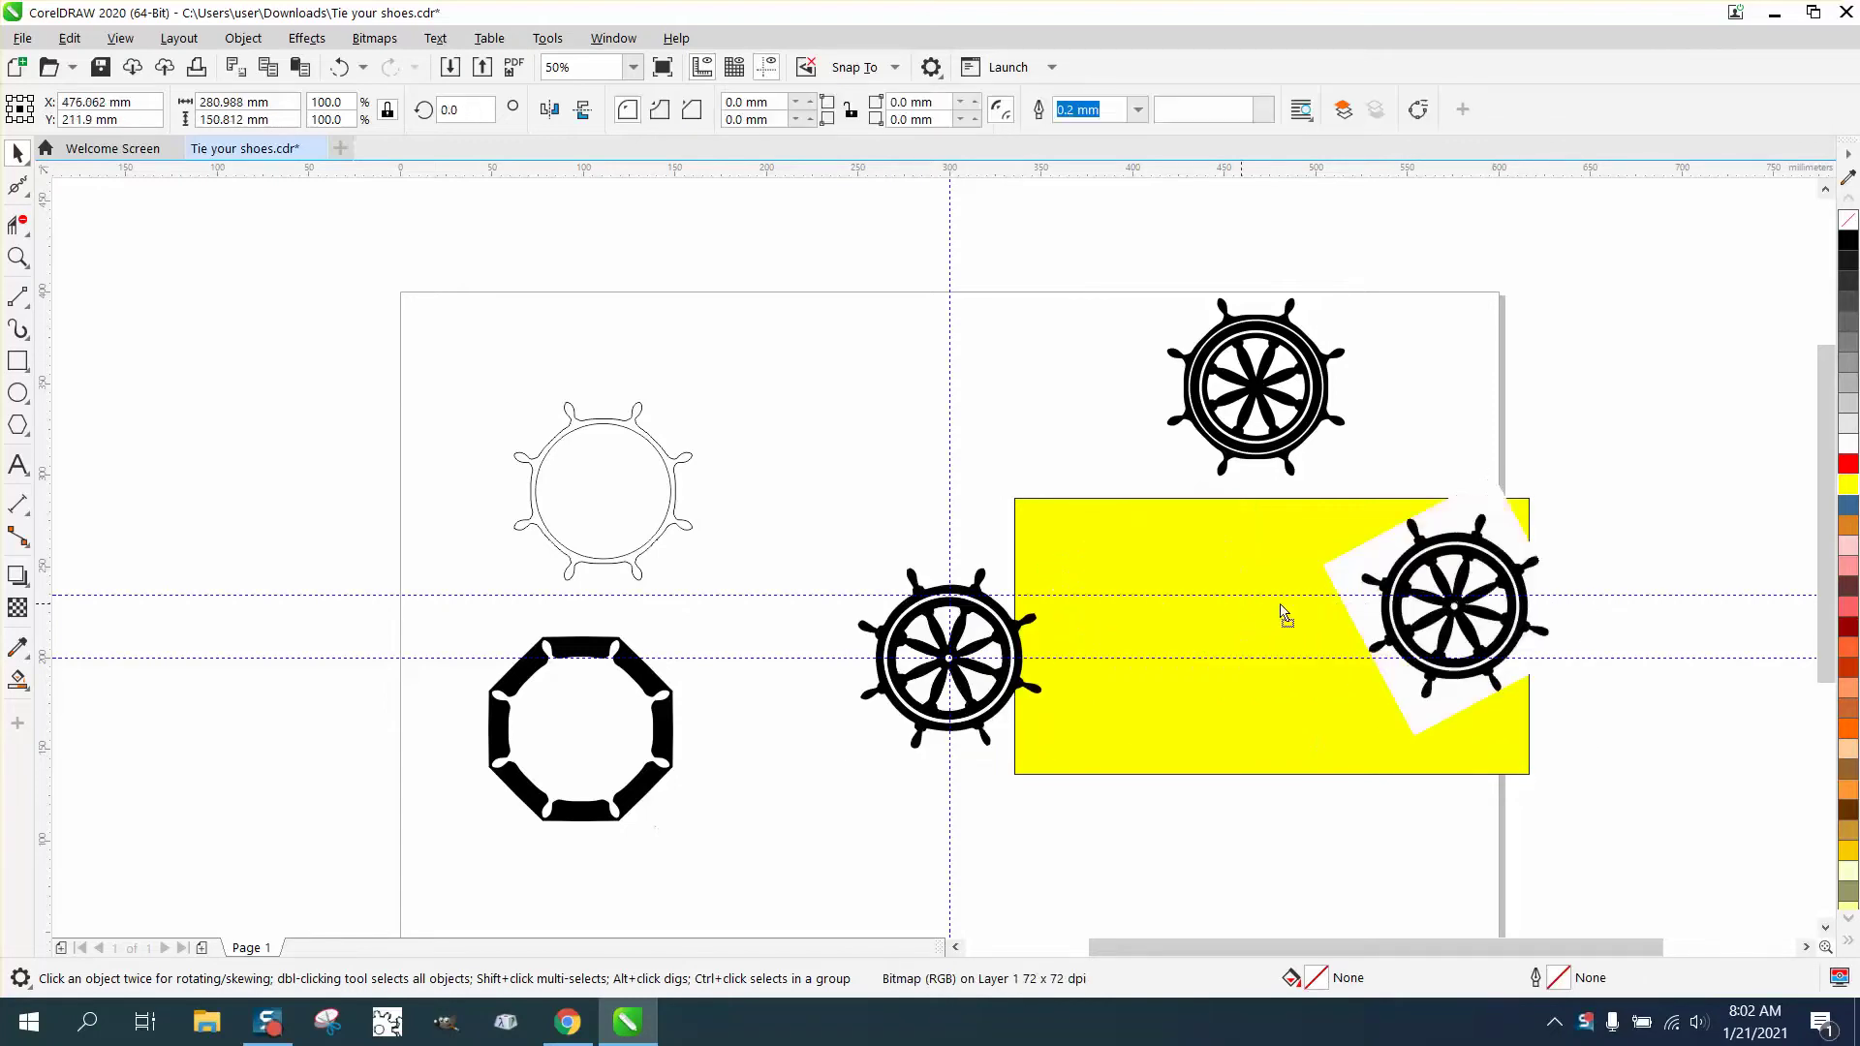
- Nudge the yellow rectangle slightly right and zoom in on the wheel's upper spokes
drag(1334, 617, 1335, 617)
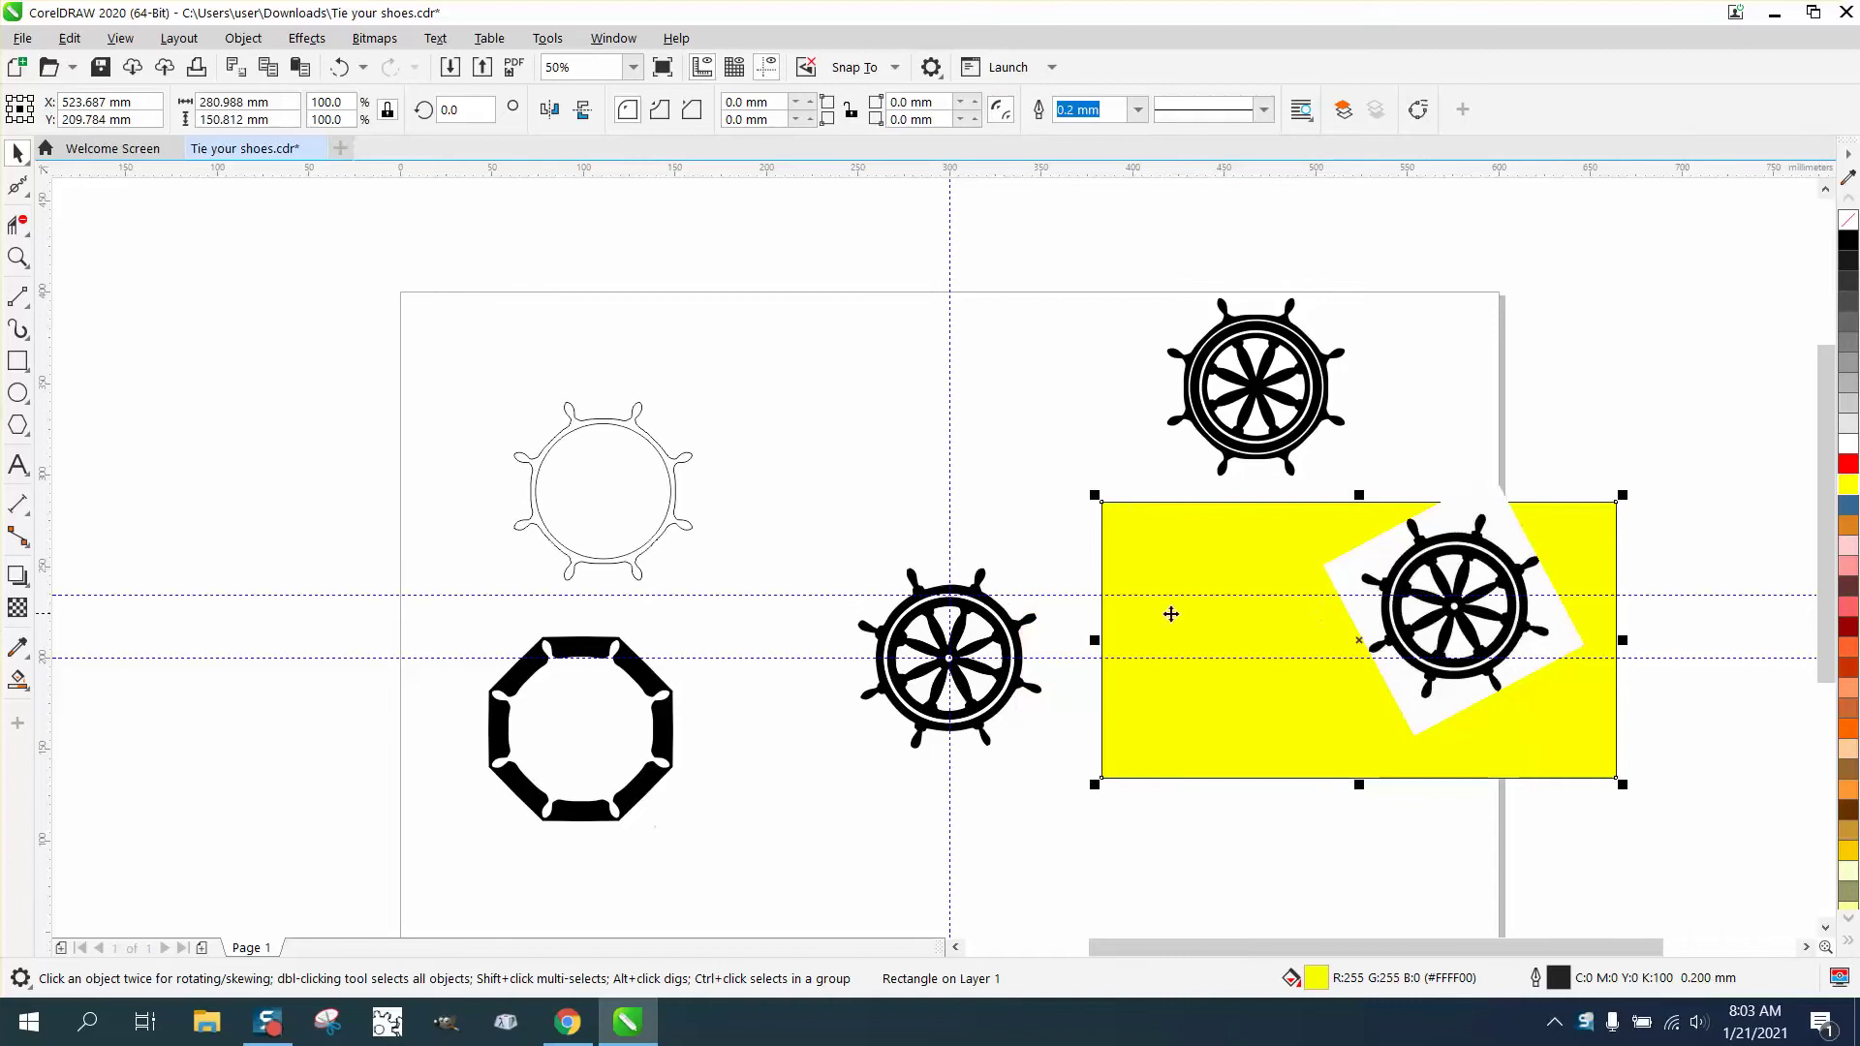
click(17, 257)
drag(824, 542, 1230, 810)
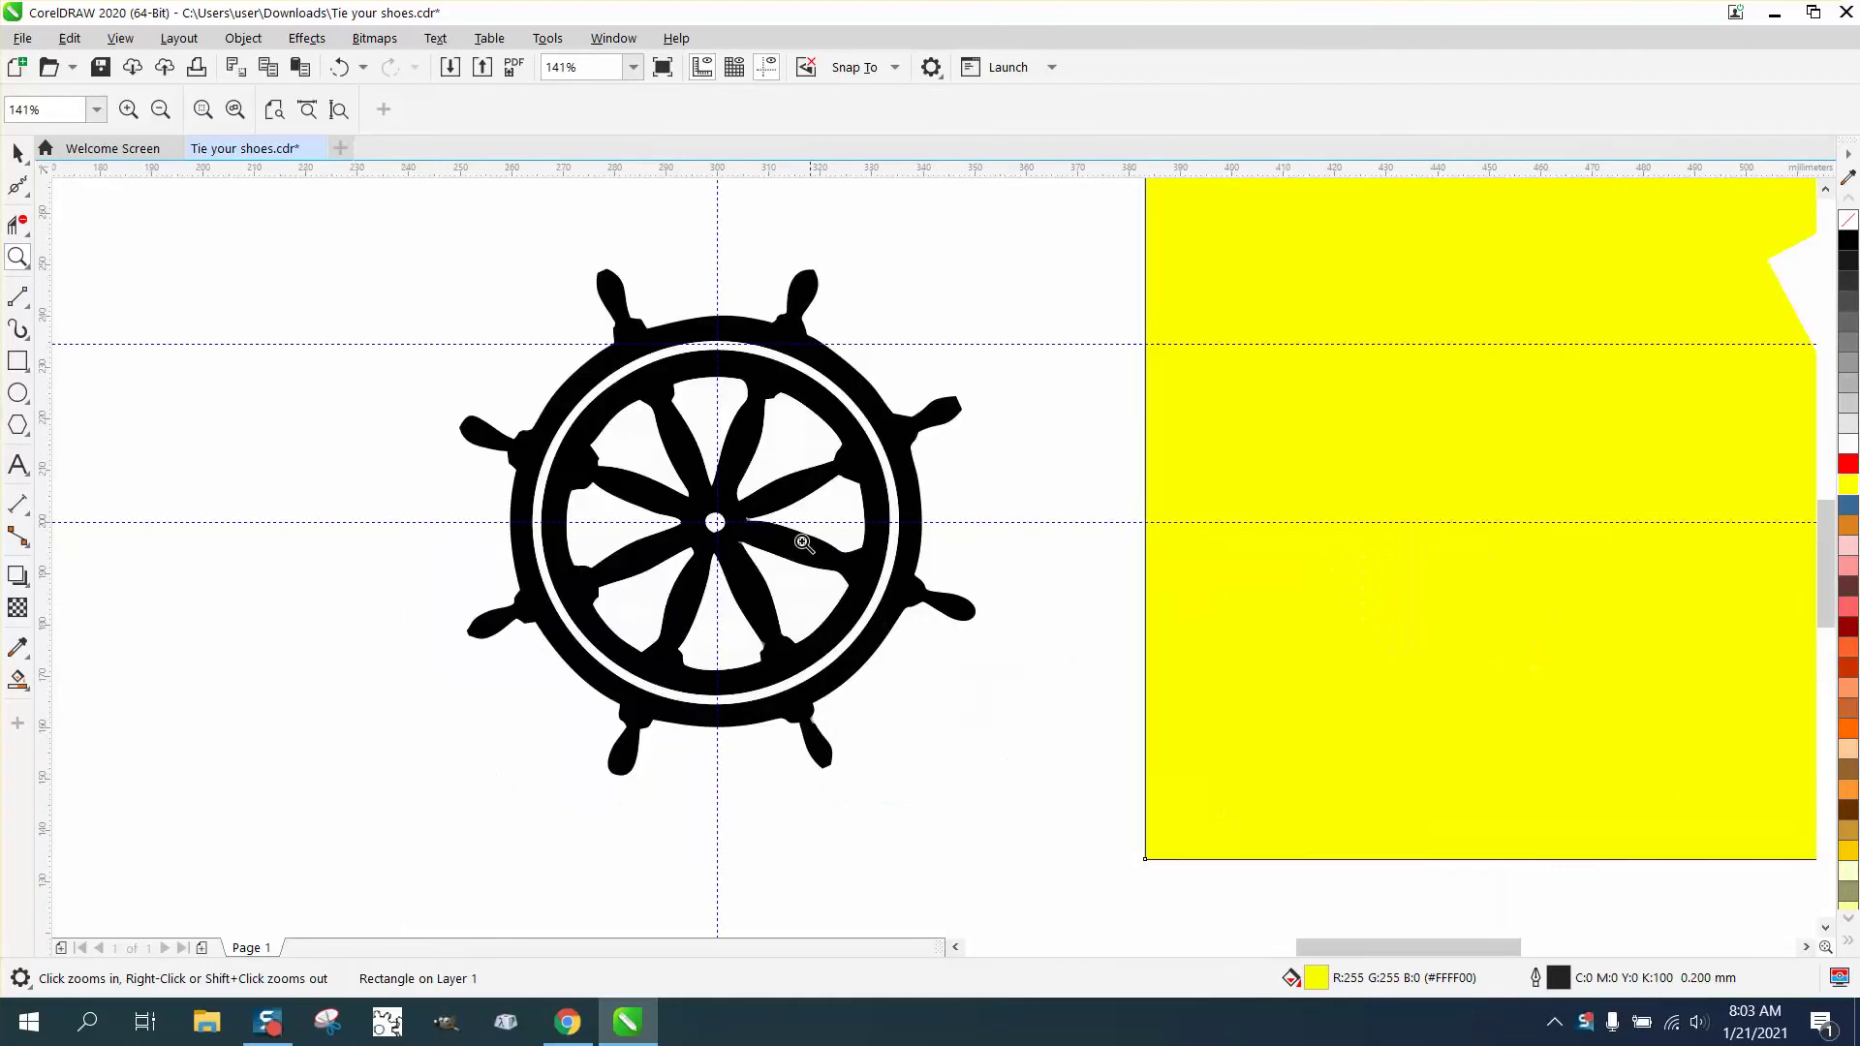
scroll(693, 419, up, 3)
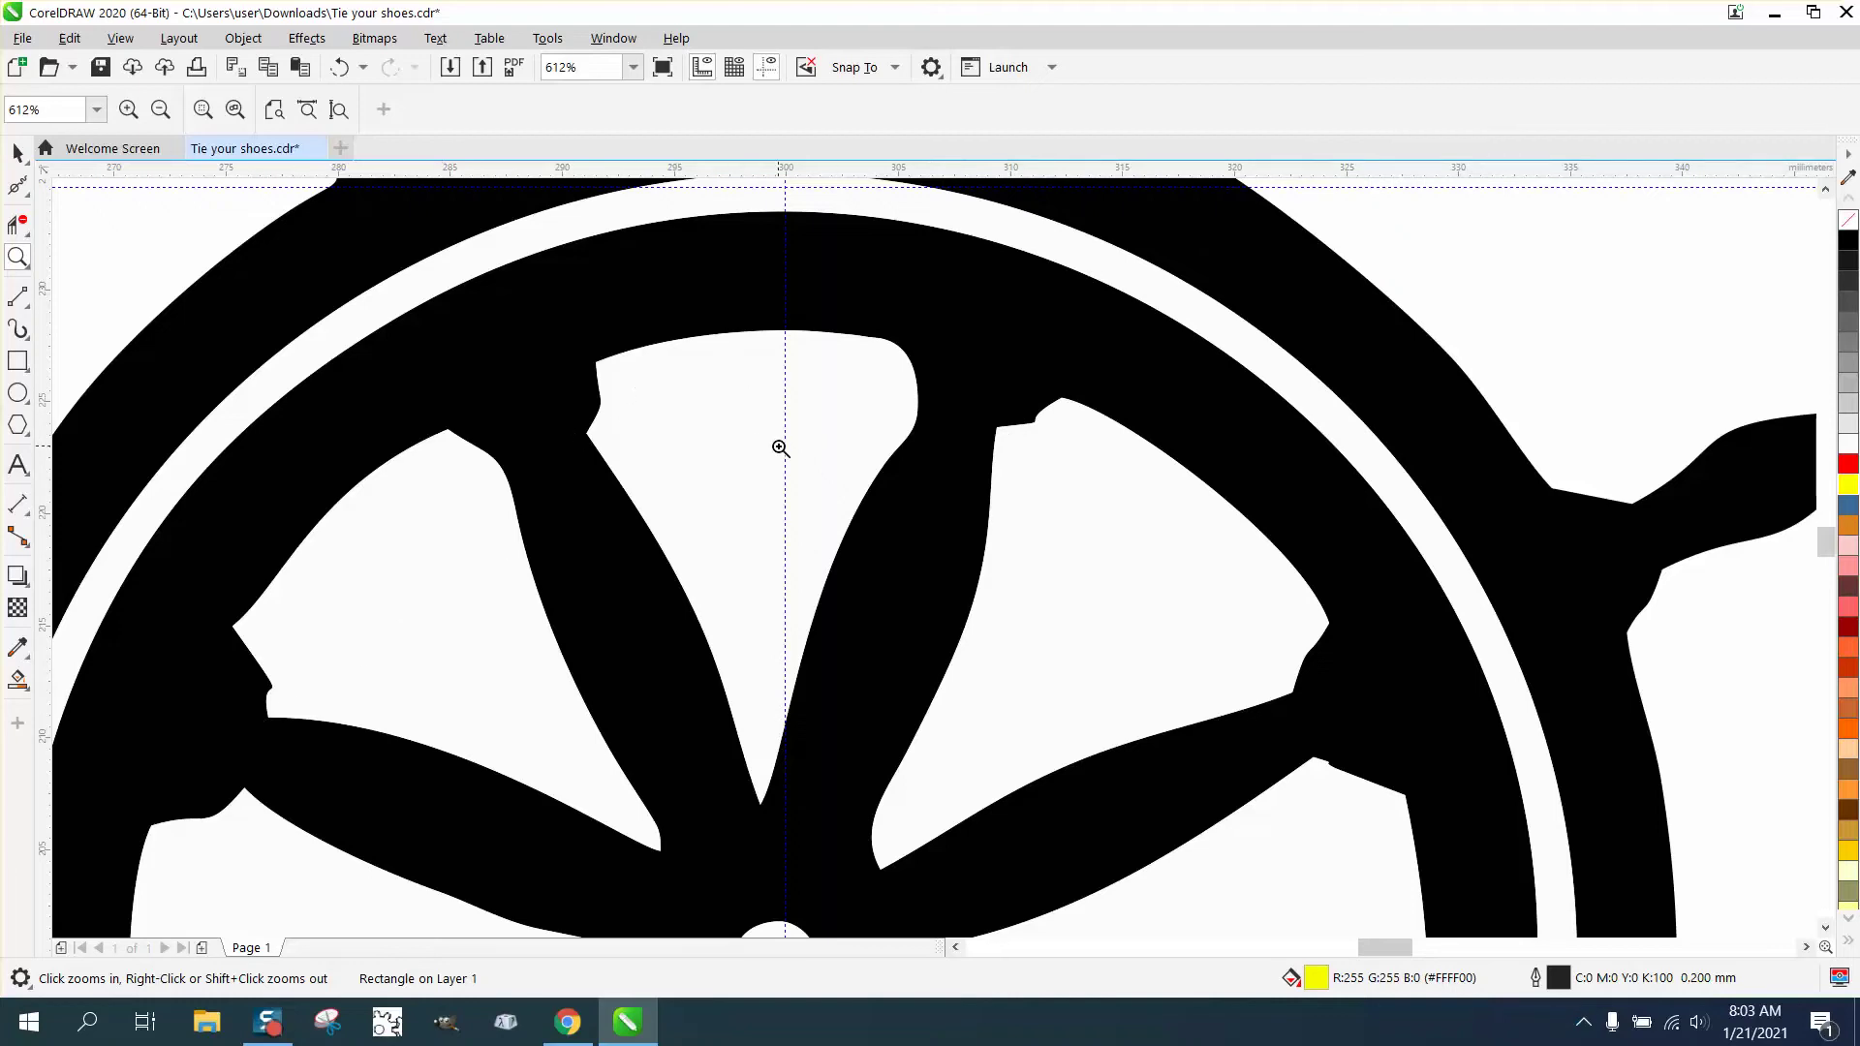
scroll(773, 457, down, 2)
scroll(772, 457, down, 2)
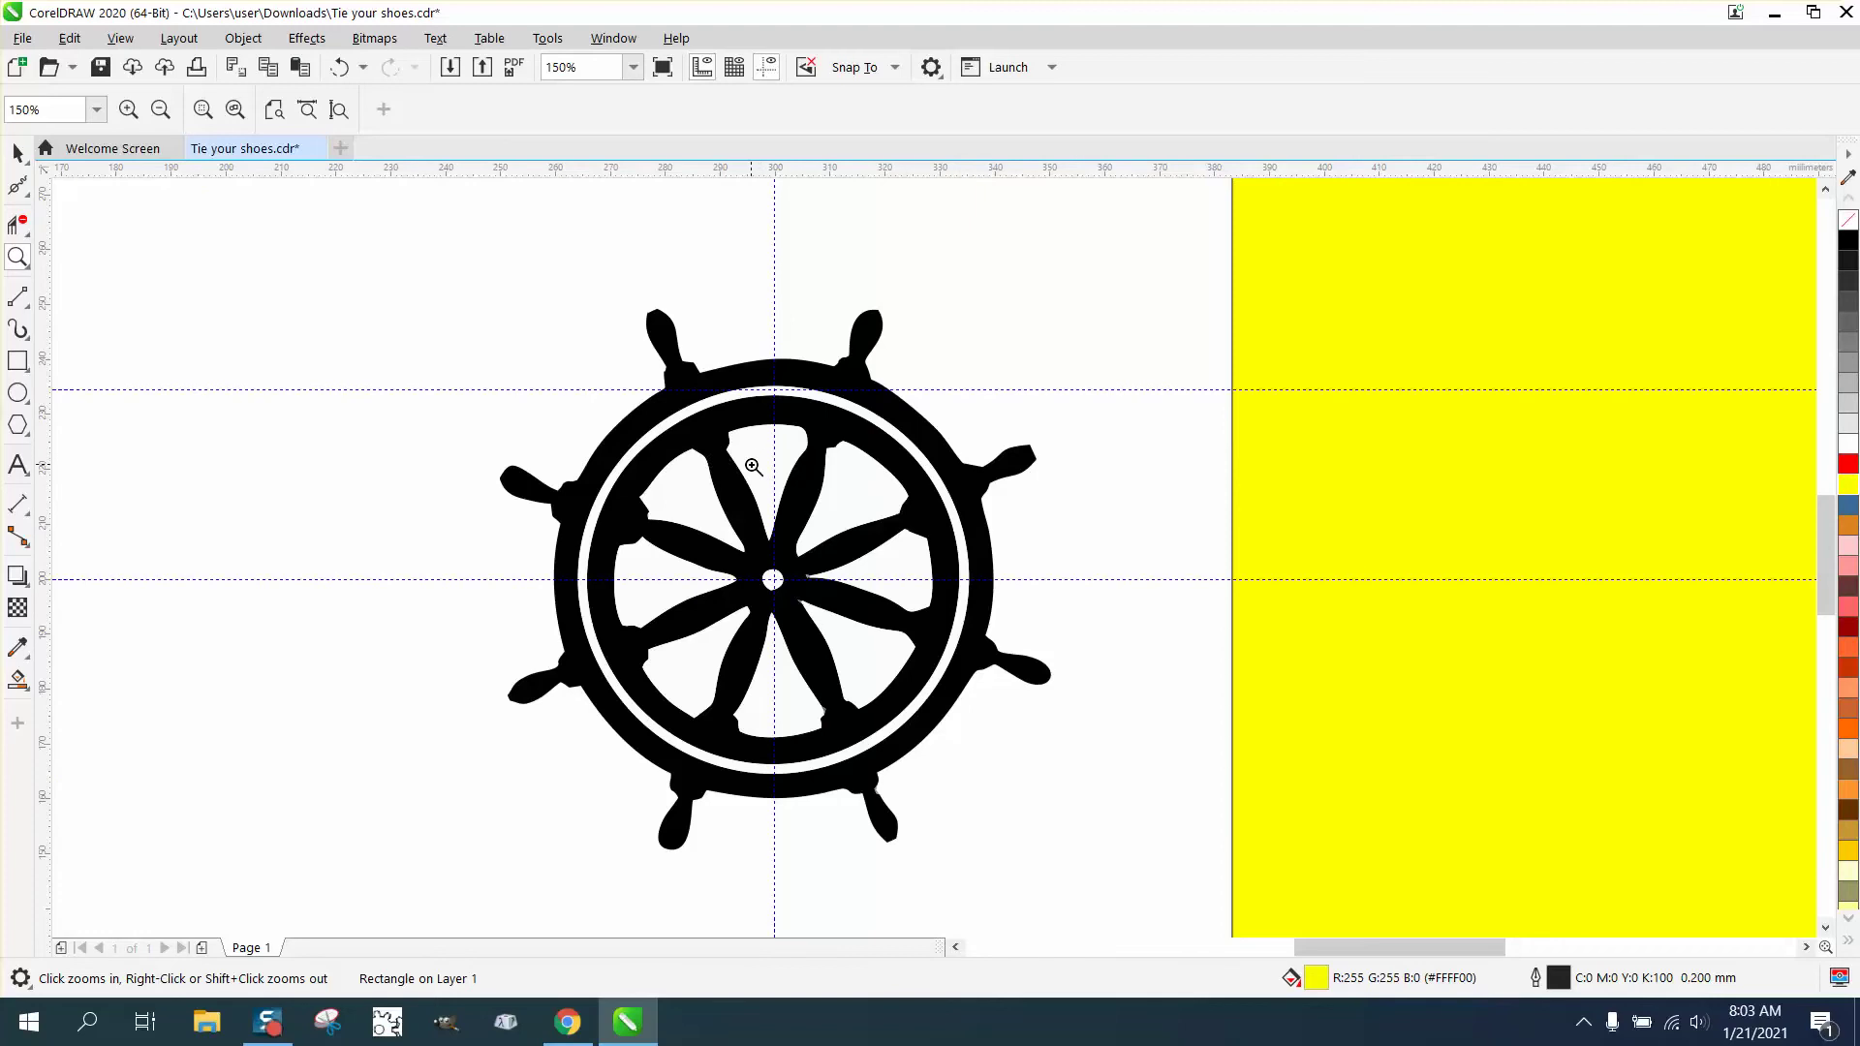
- Smart Fill the gap between two upper spokes black, then move the wheel group 70 mm right
click(16, 153)
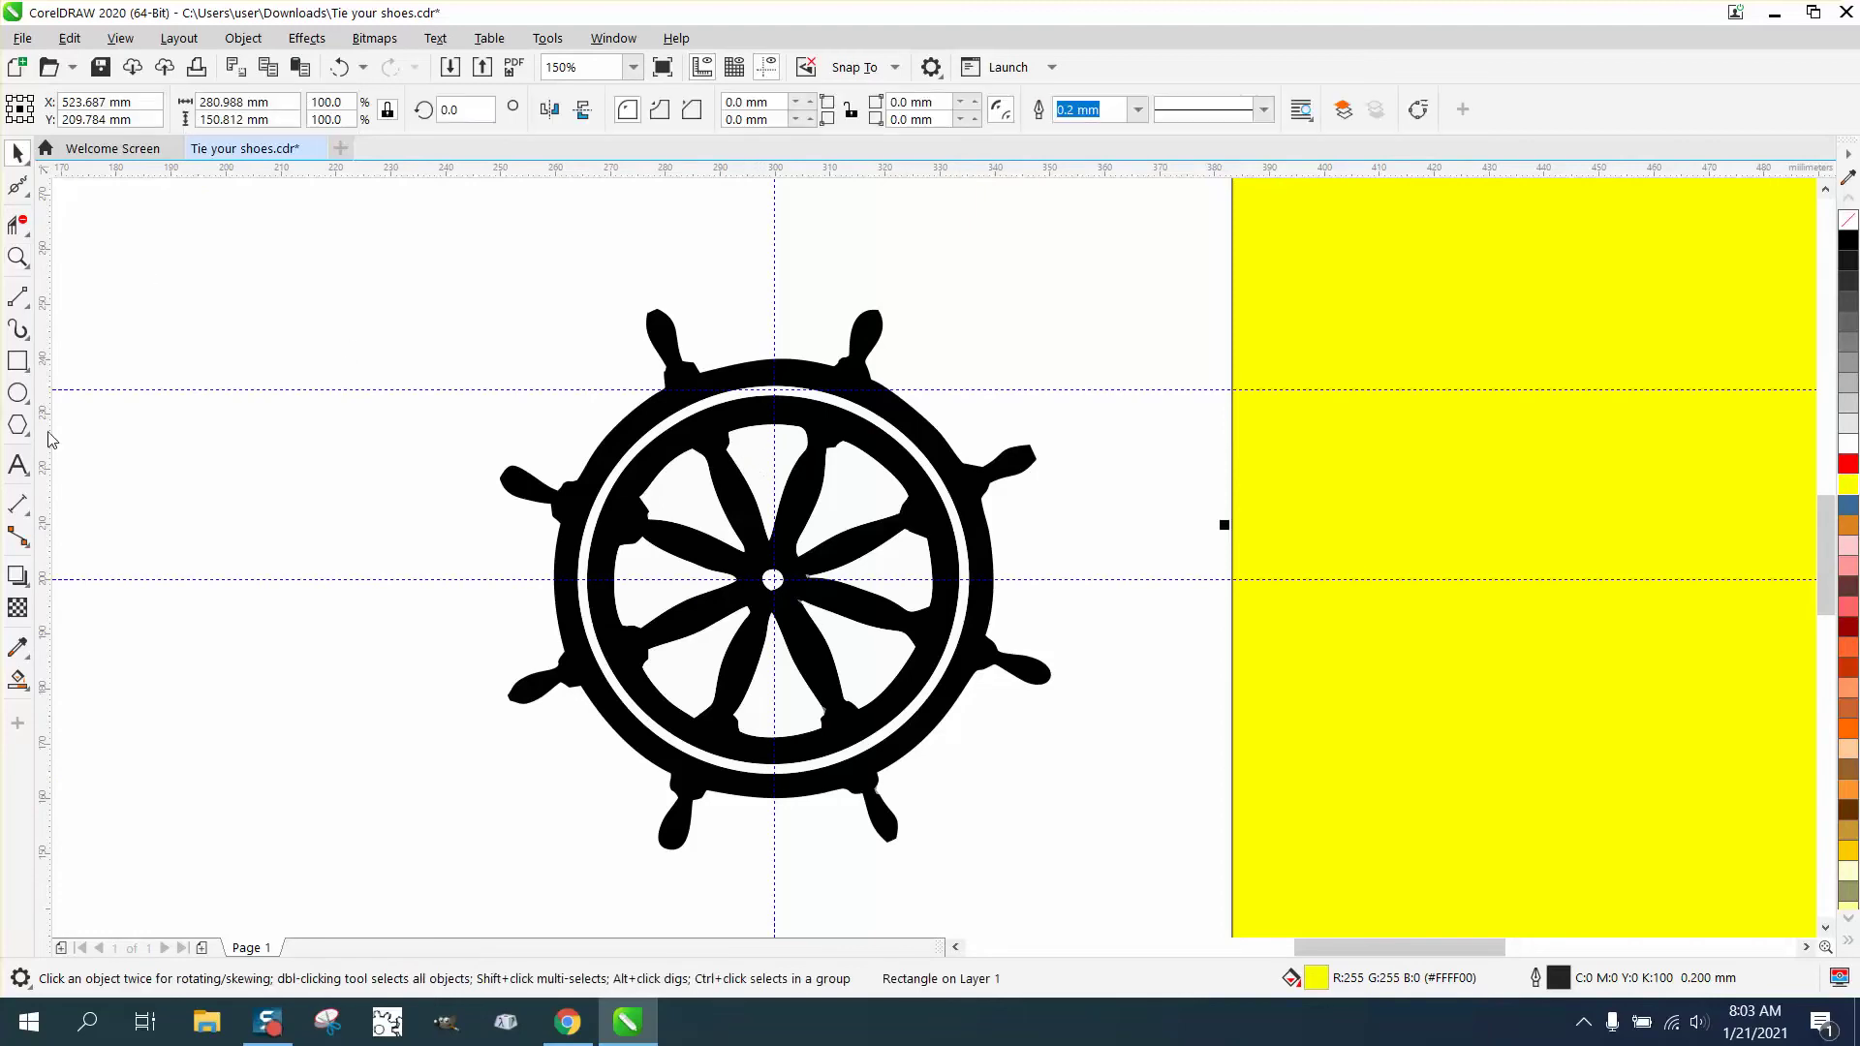
click(18, 679)
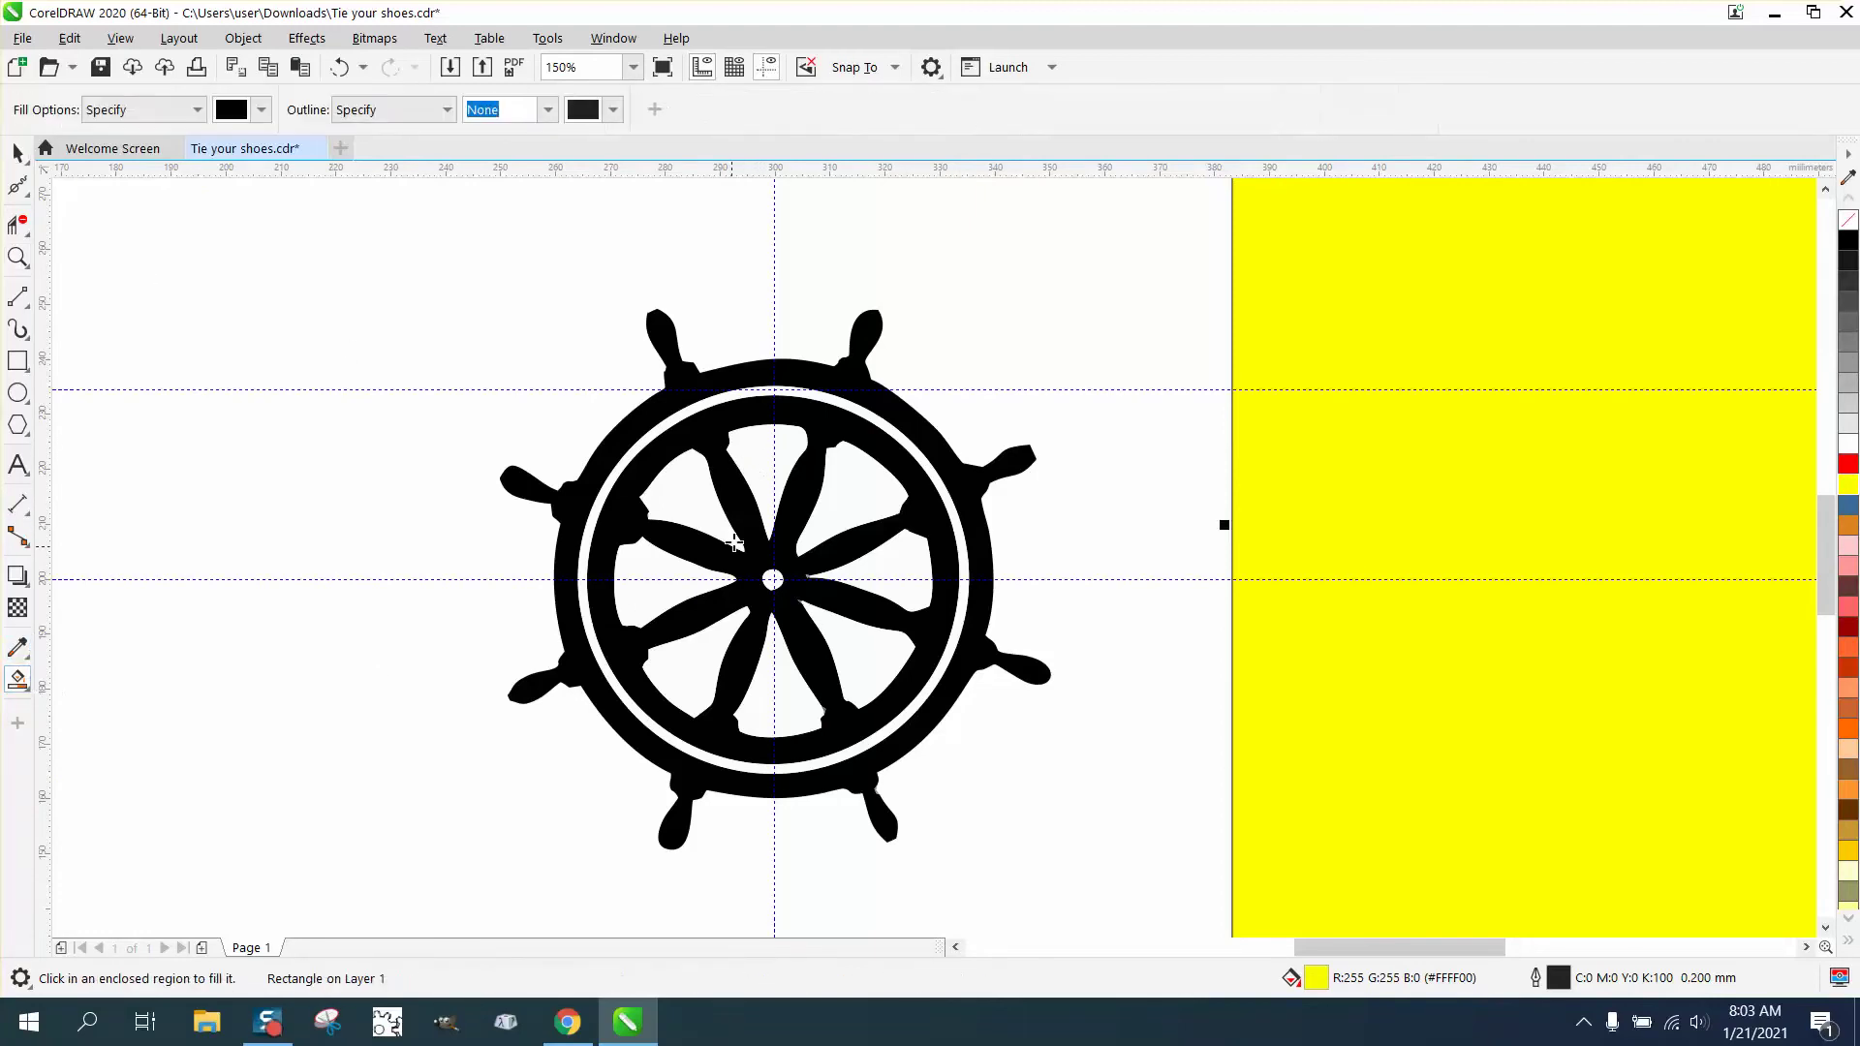
click(762, 482)
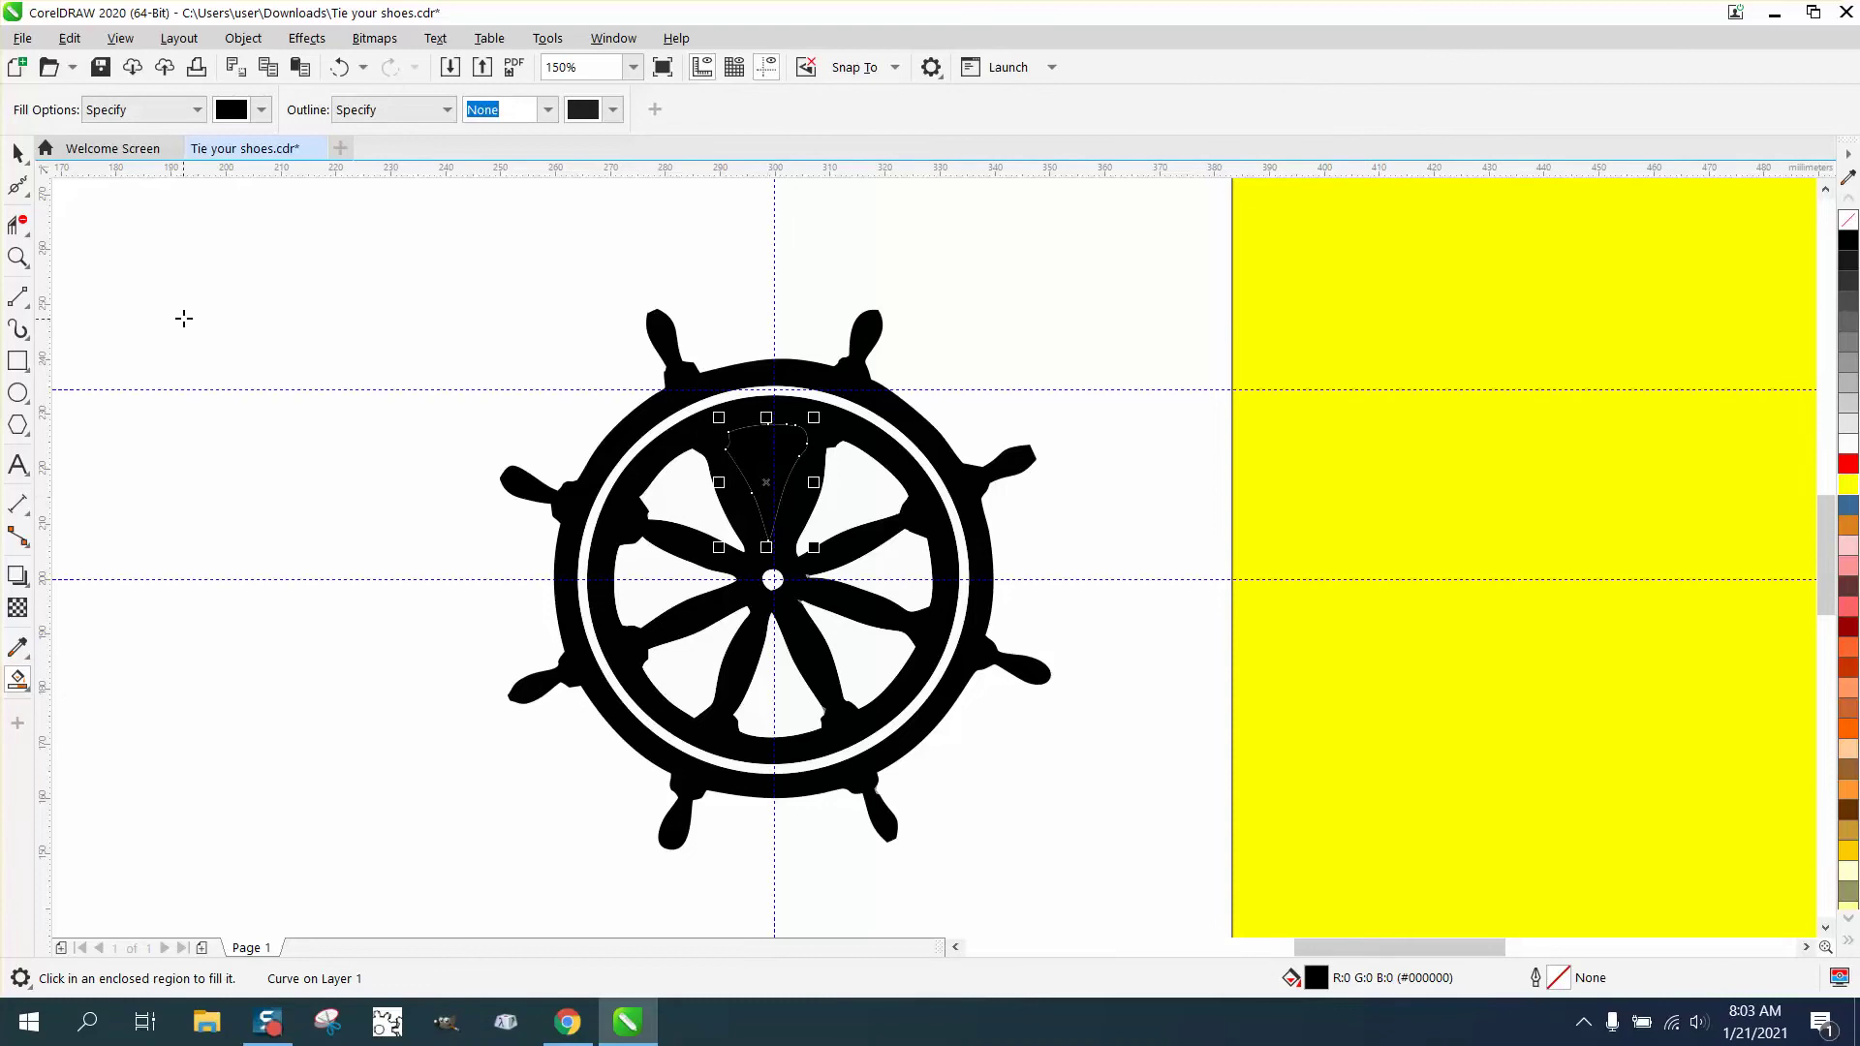
click(16, 153)
click(893, 426)
key(Right)
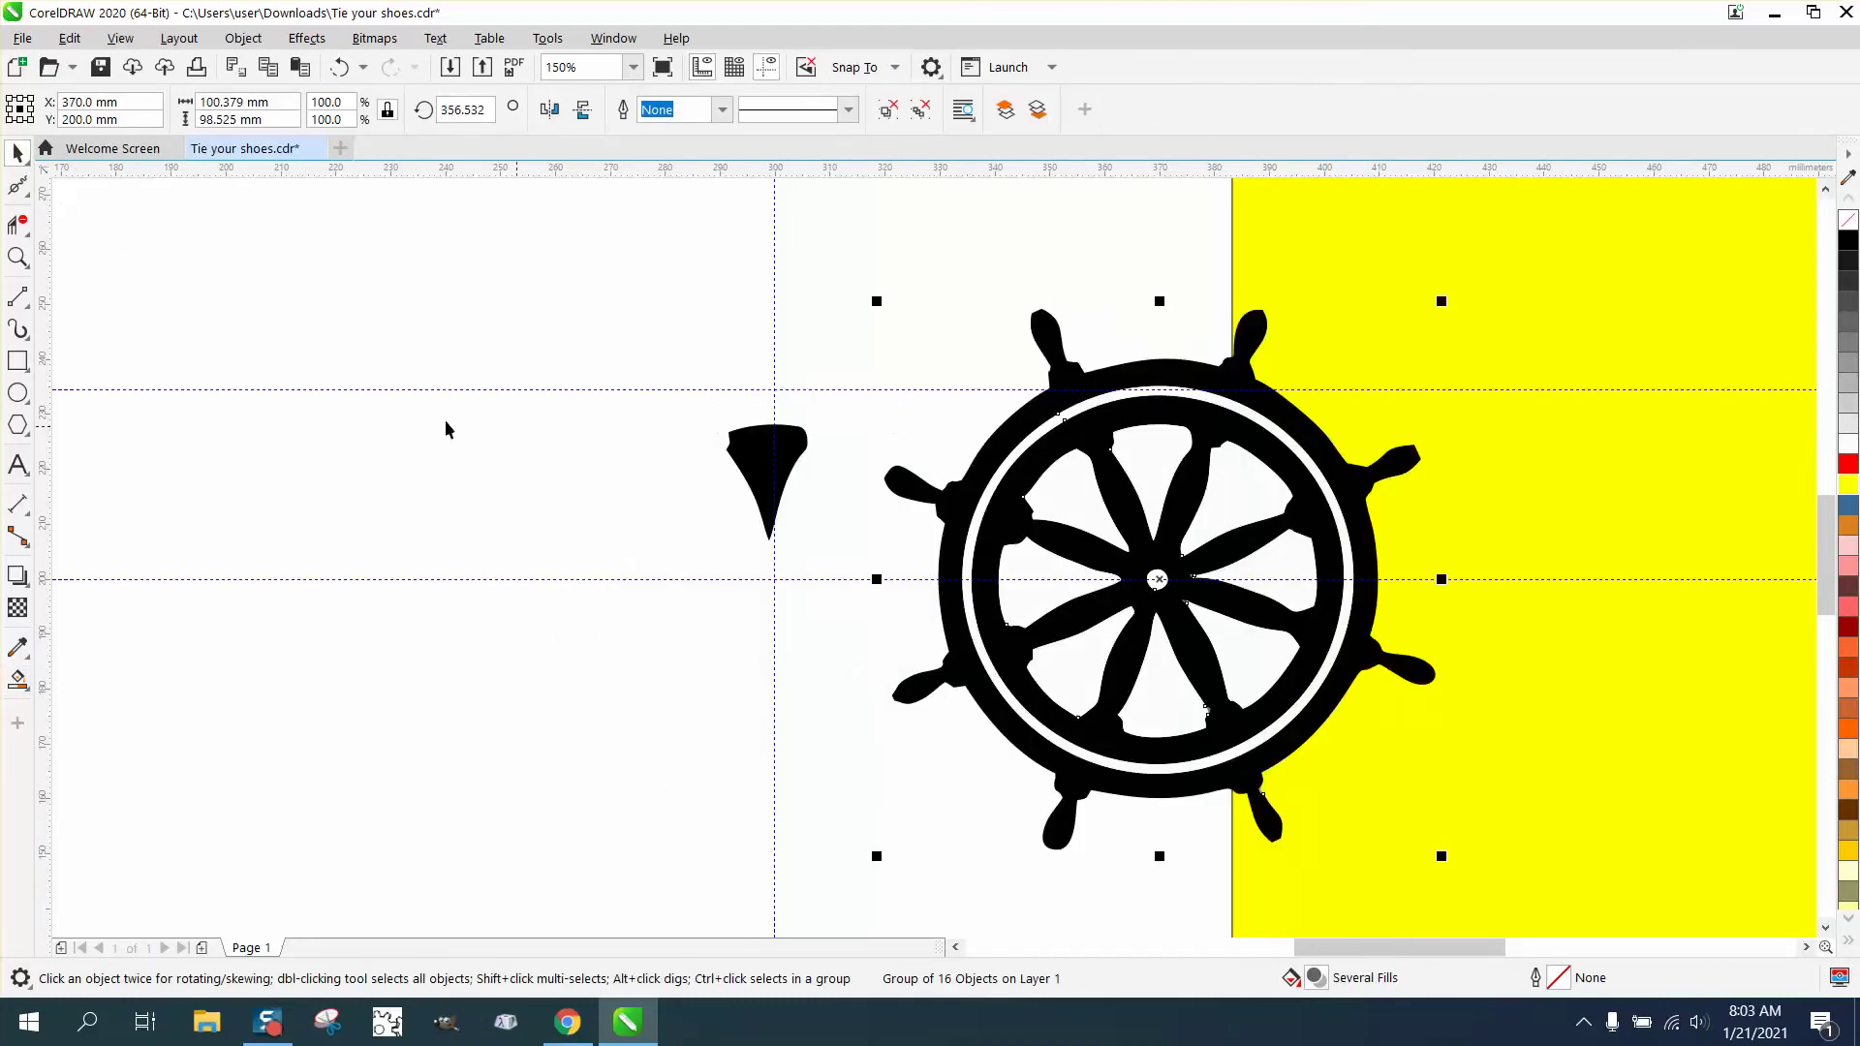
- Zoom in on the black triangle and shorten it slightly from the bottom
click(17, 258)
drag(875, 579, 876, 579)
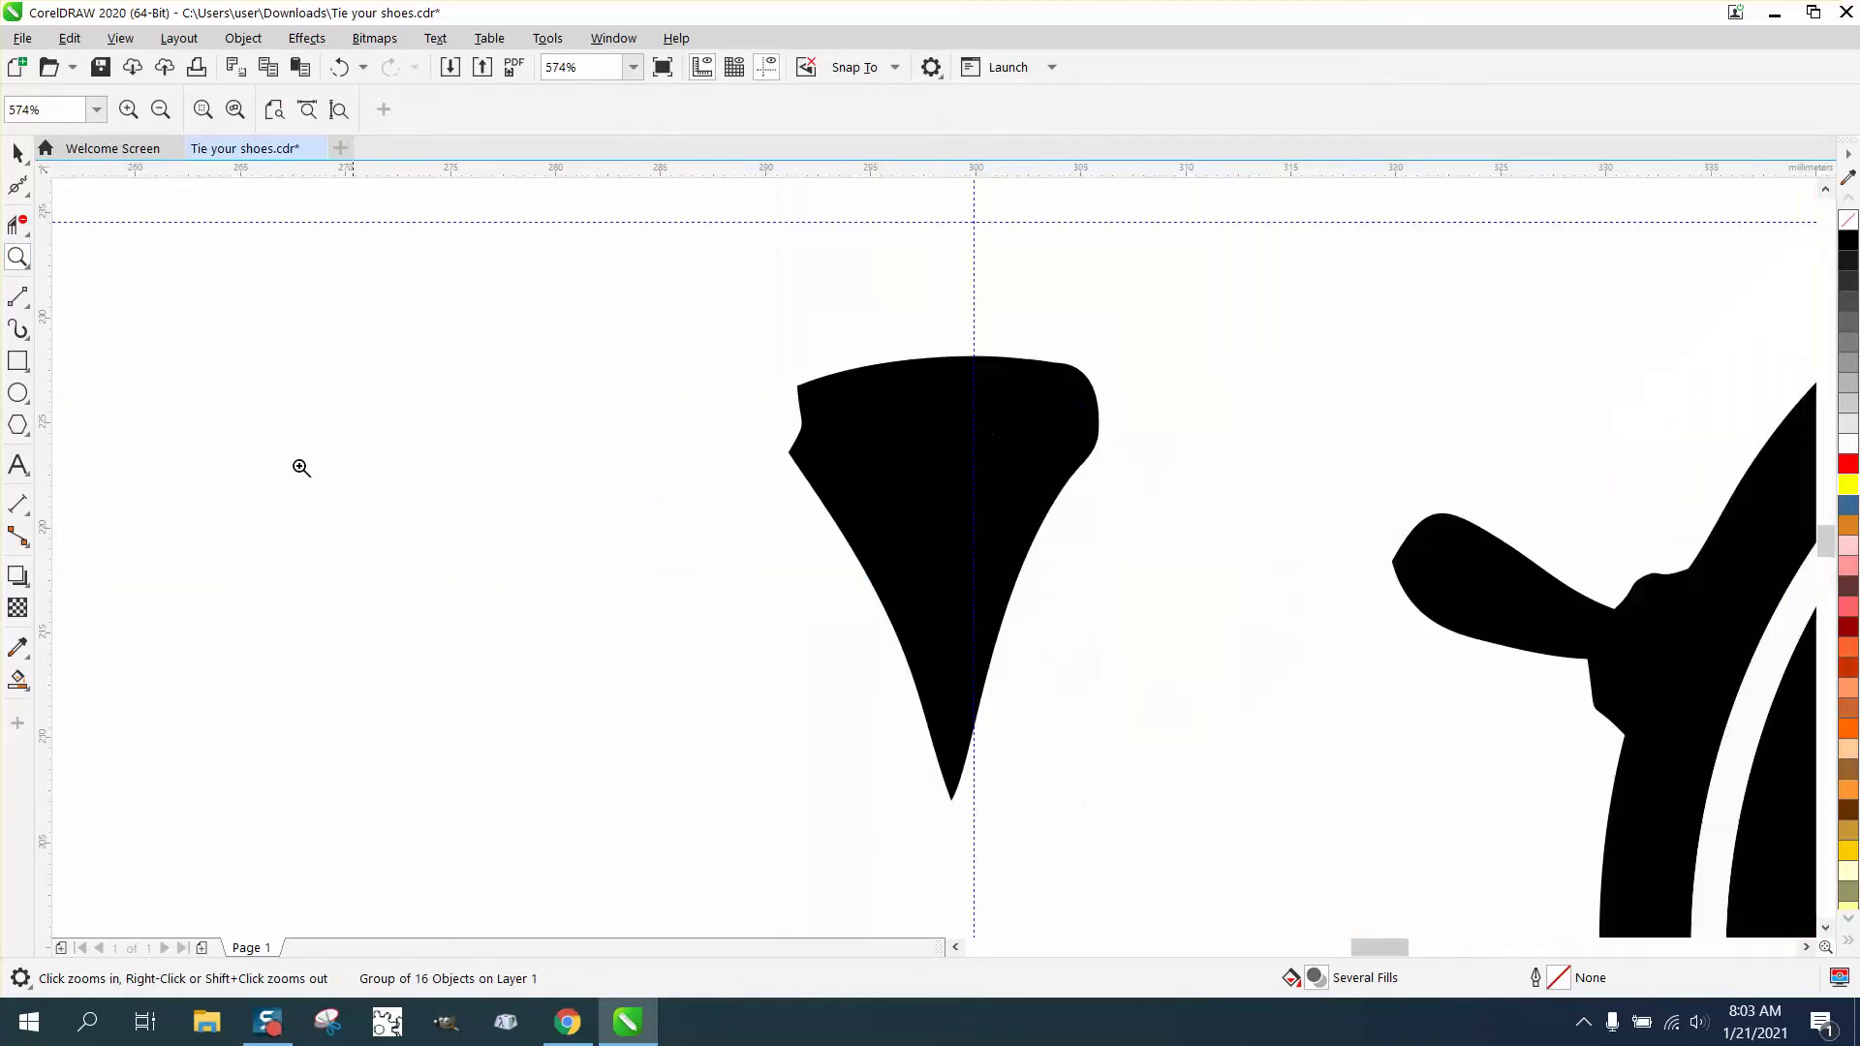
click(17, 153)
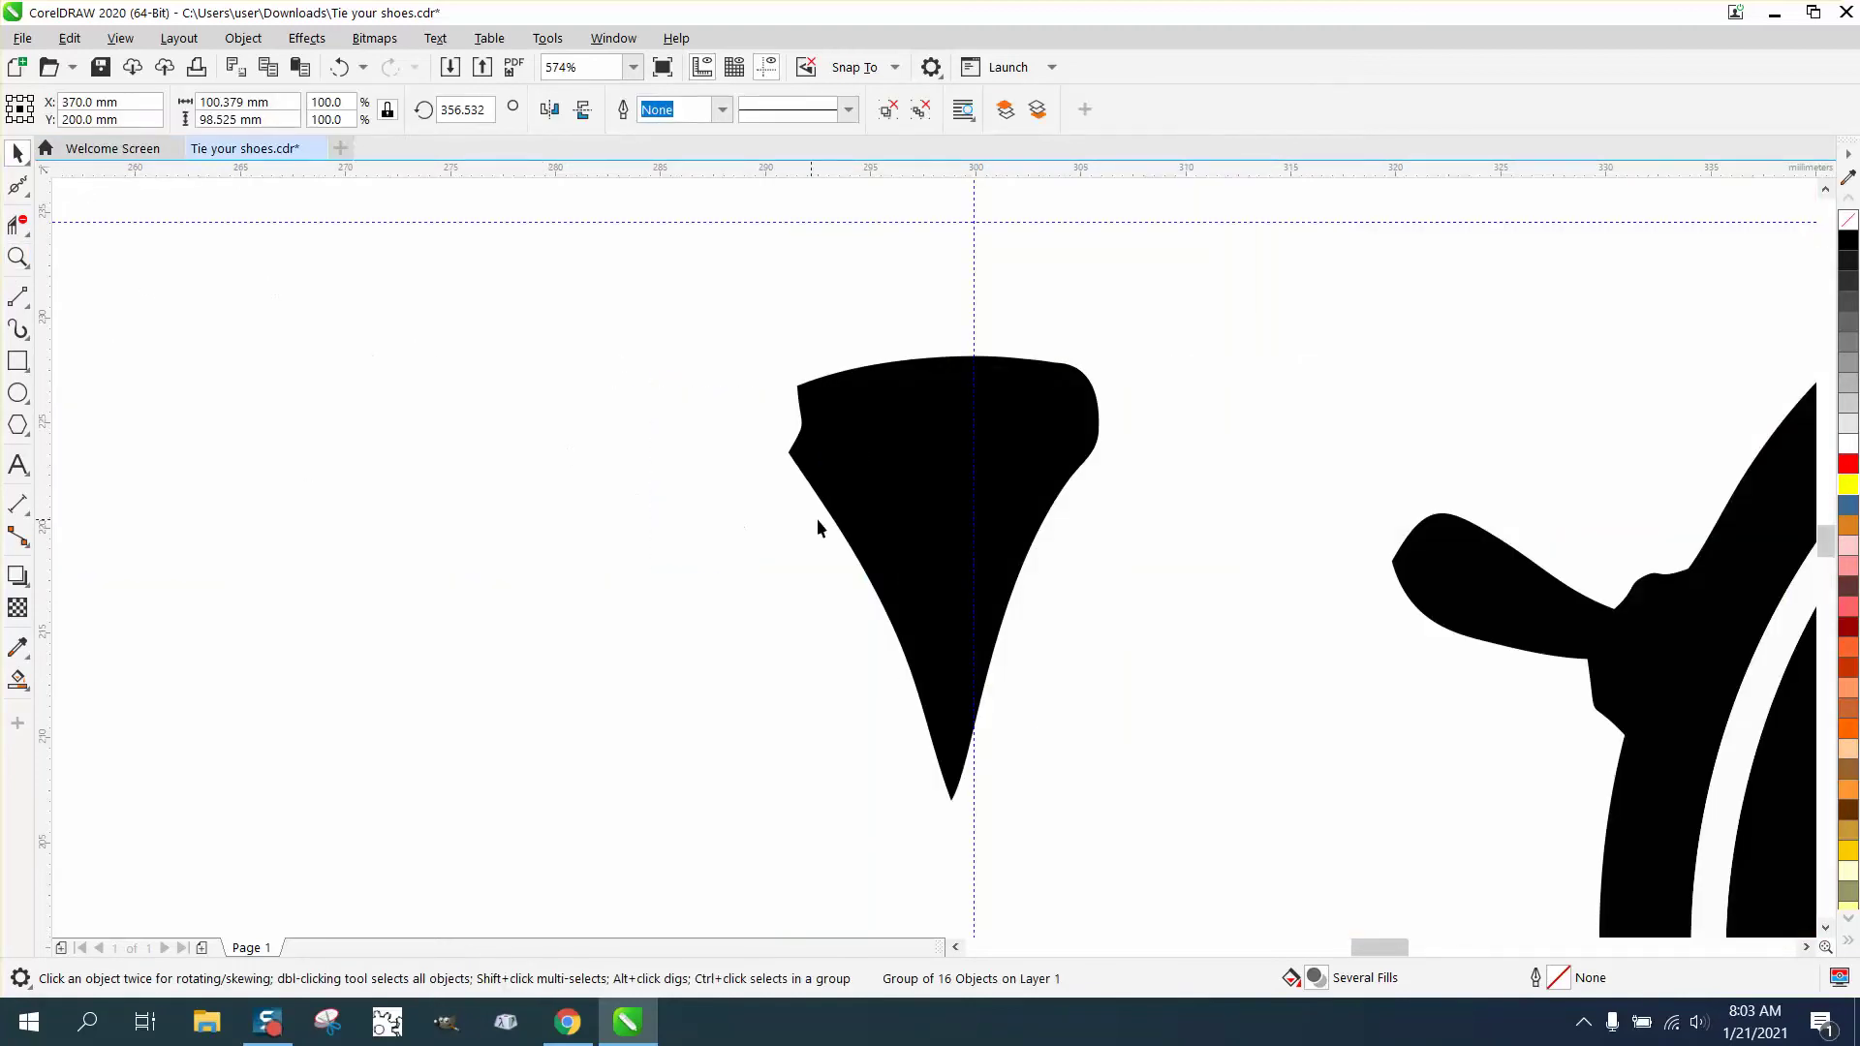
click(940, 586)
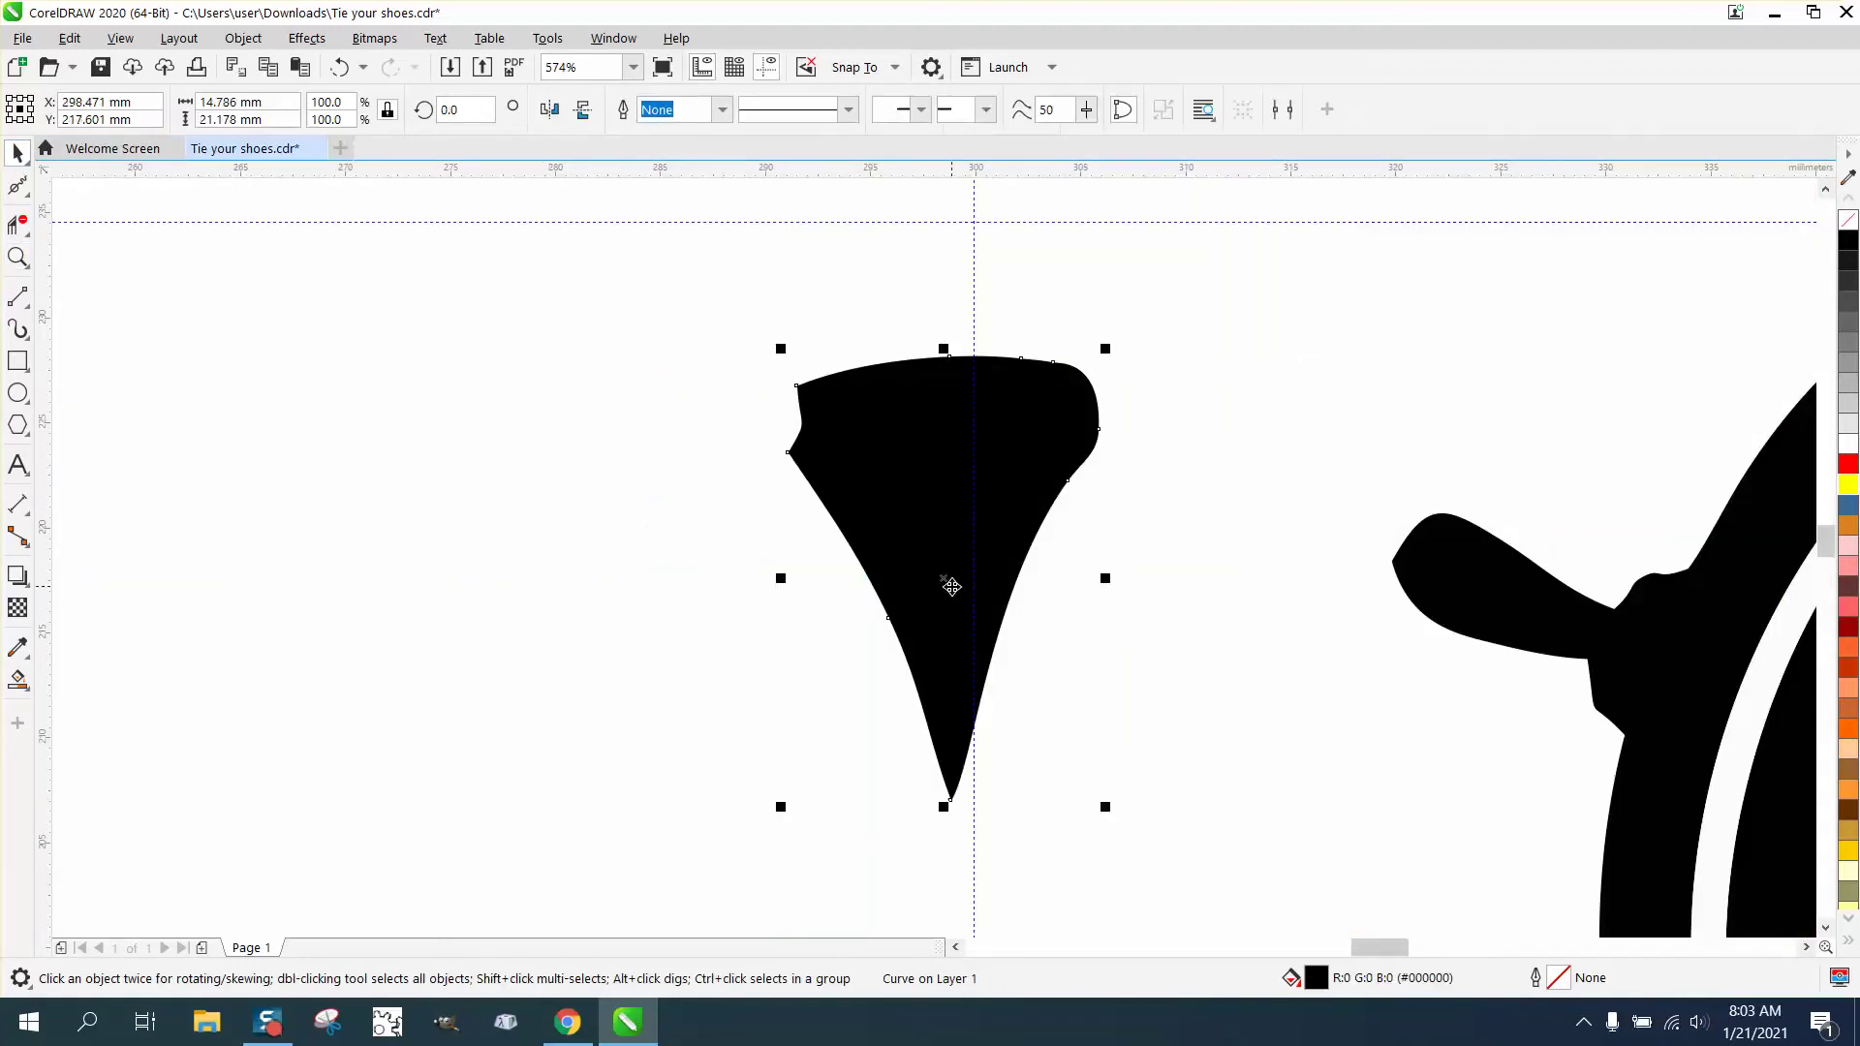
drag(946, 806, 971, 782)
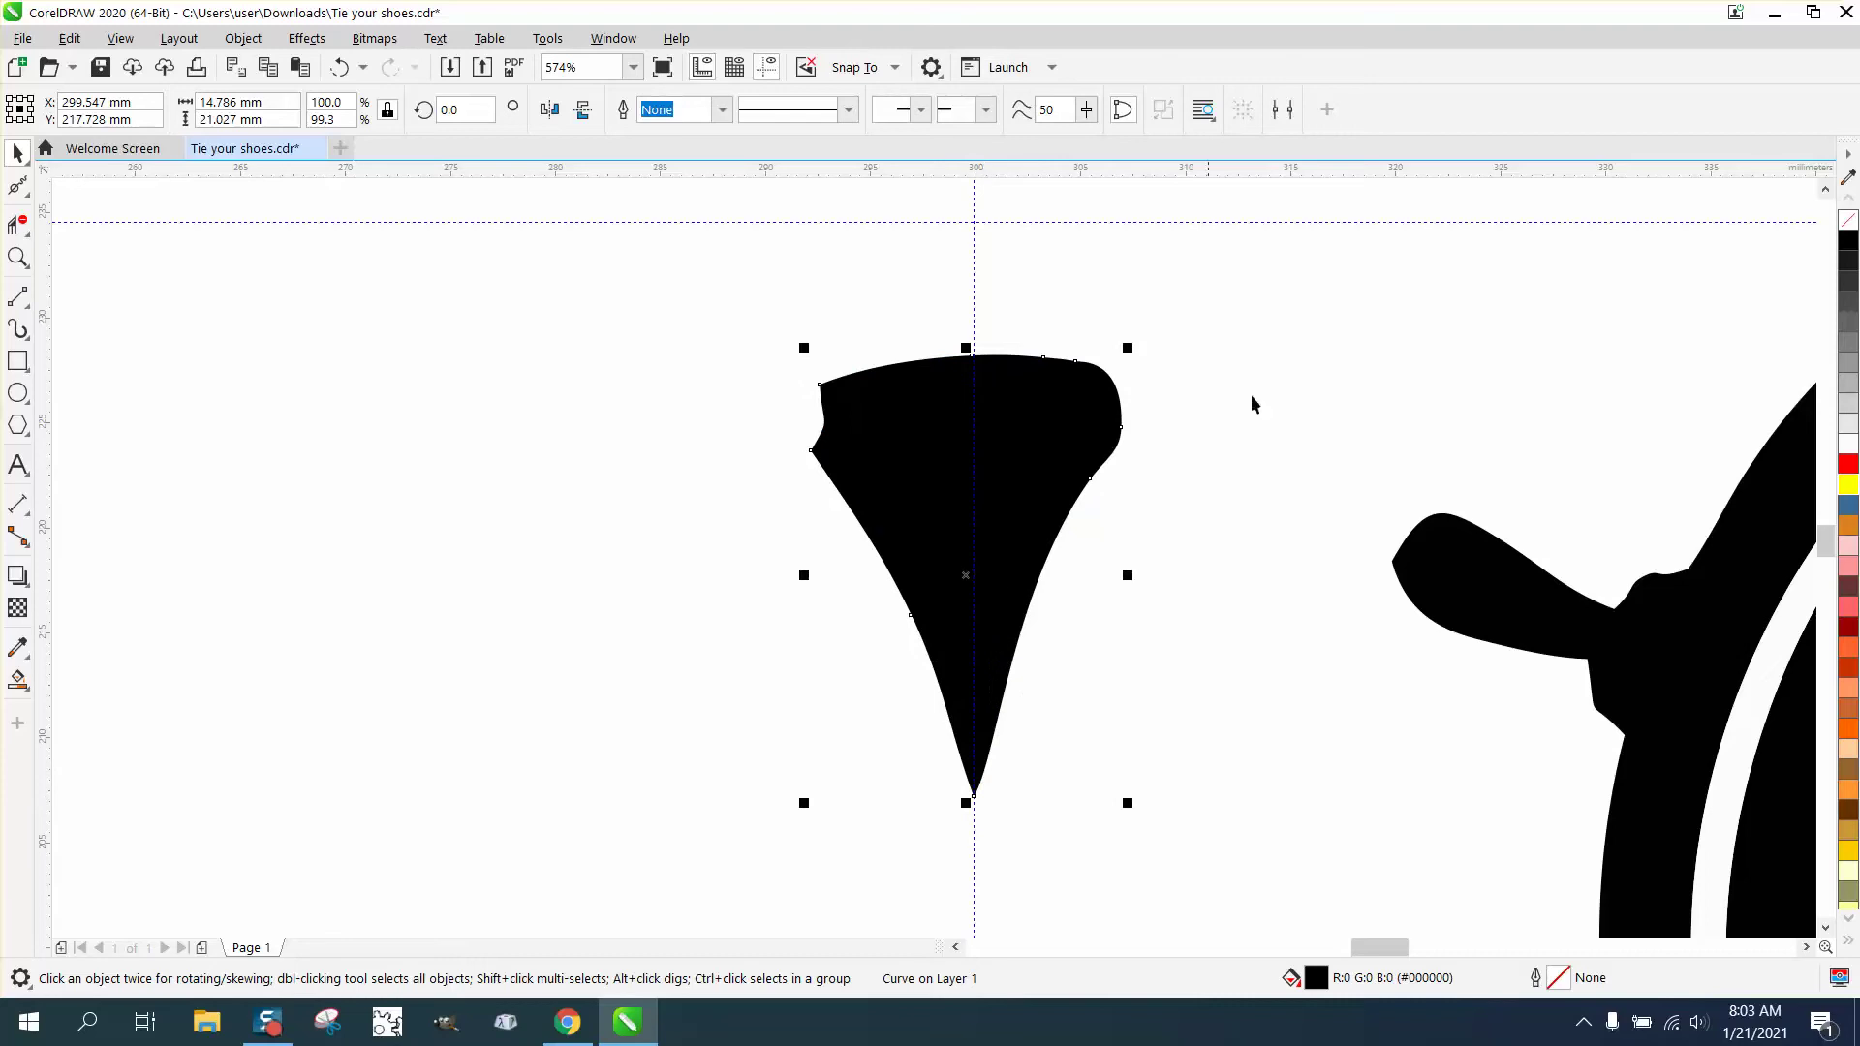
- Remove the triangle's fill and give it a black Hairline outline
click(1848, 222)
right_click(1850, 242)
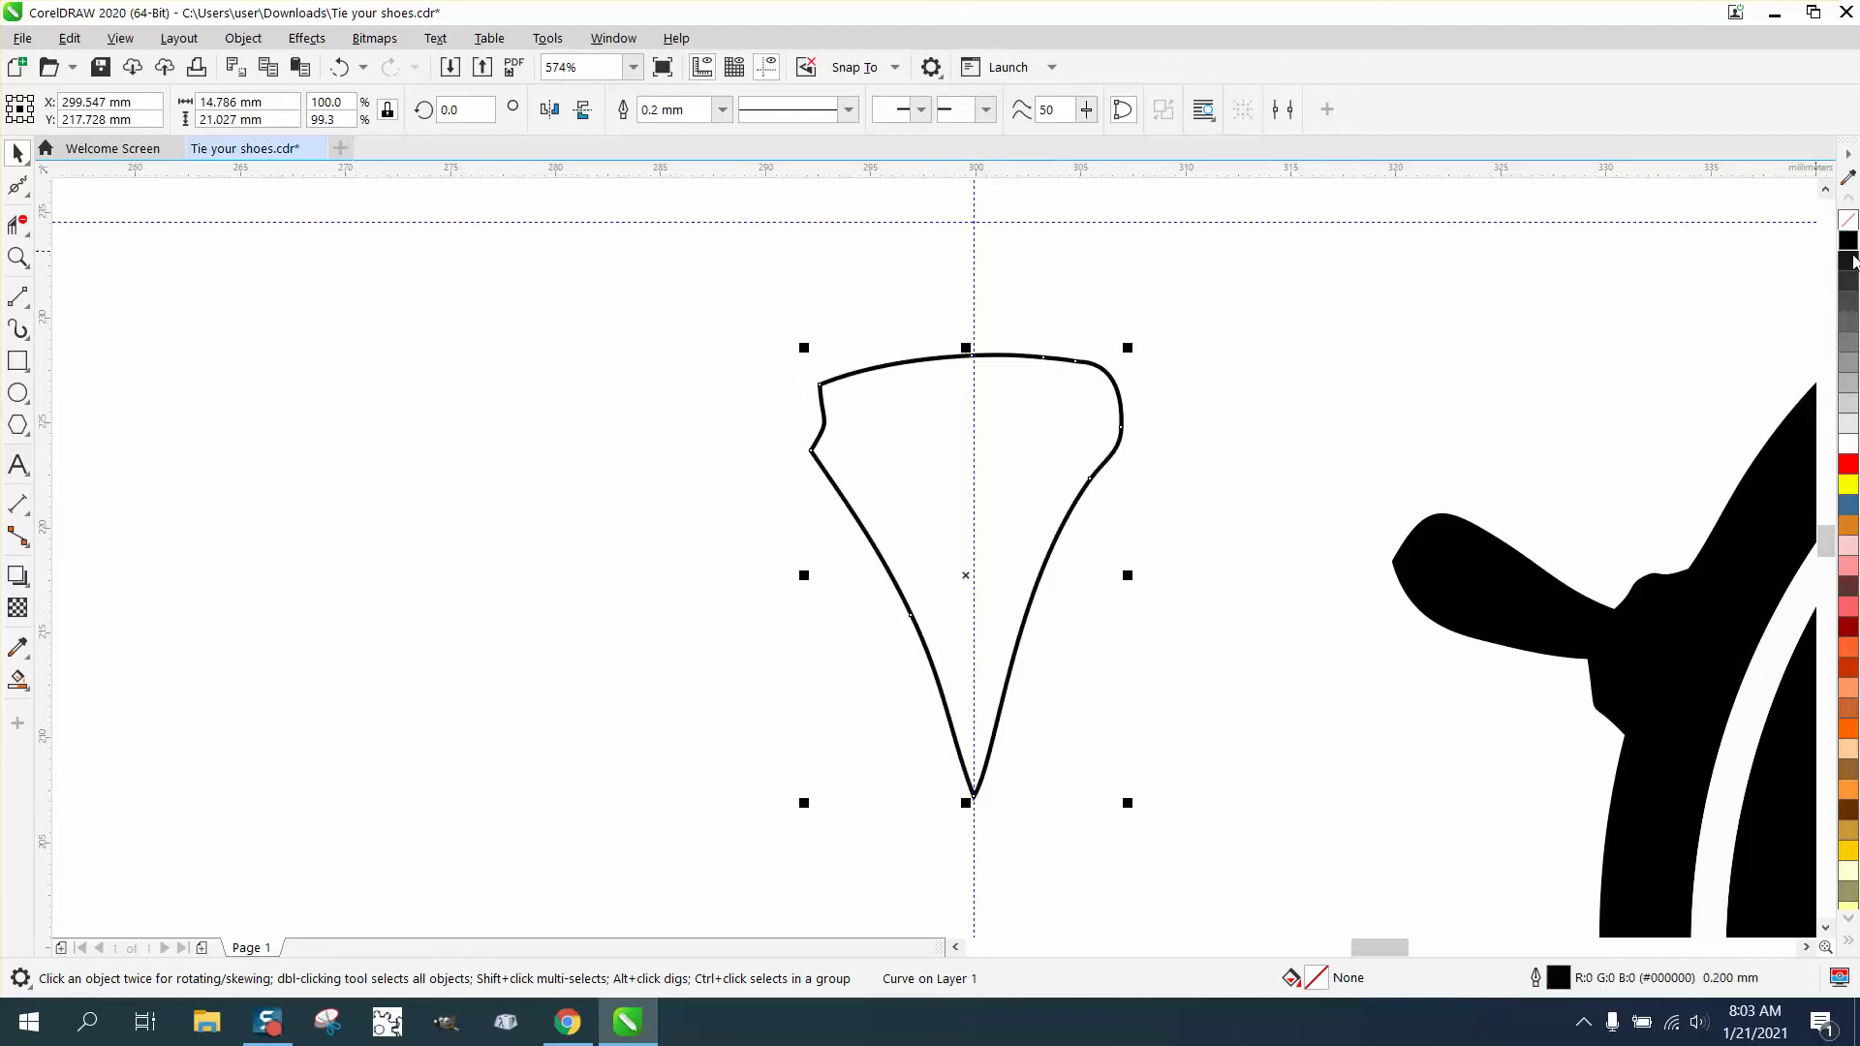
double_click(1555, 979)
click(783, 426)
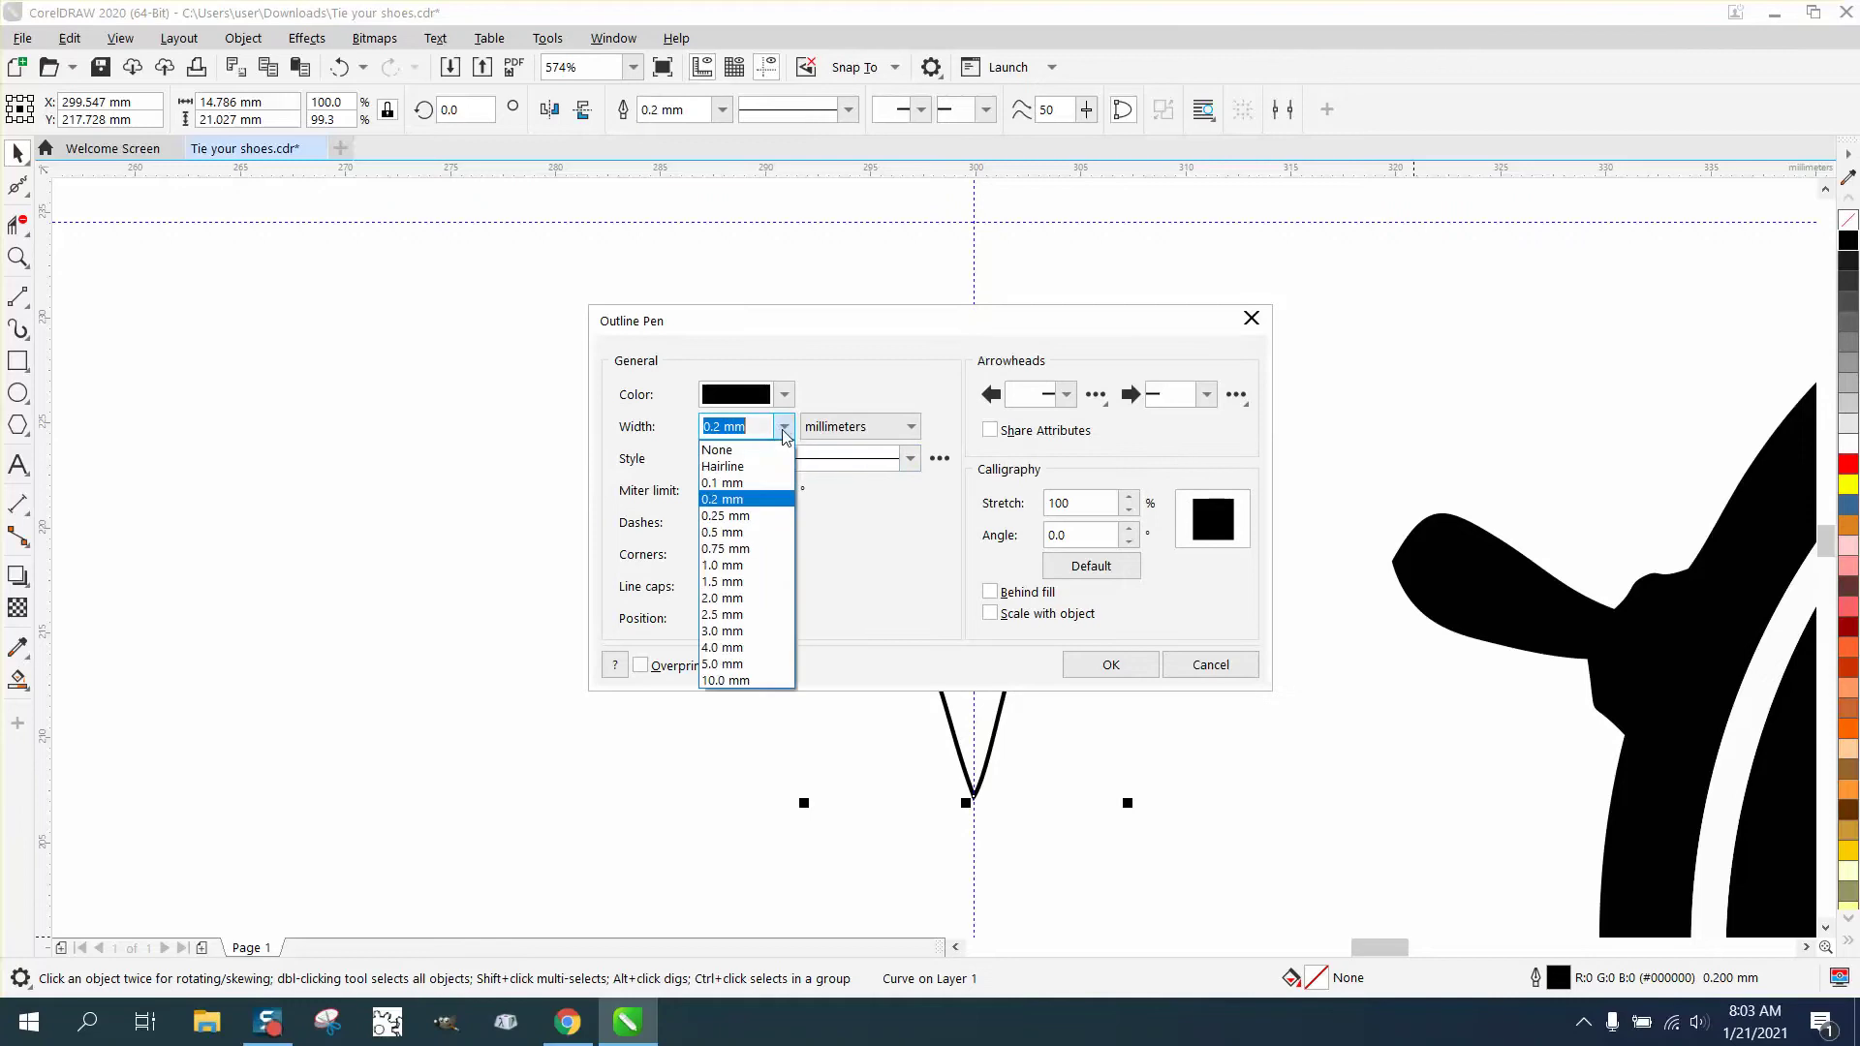
click(736, 461)
click(1121, 663)
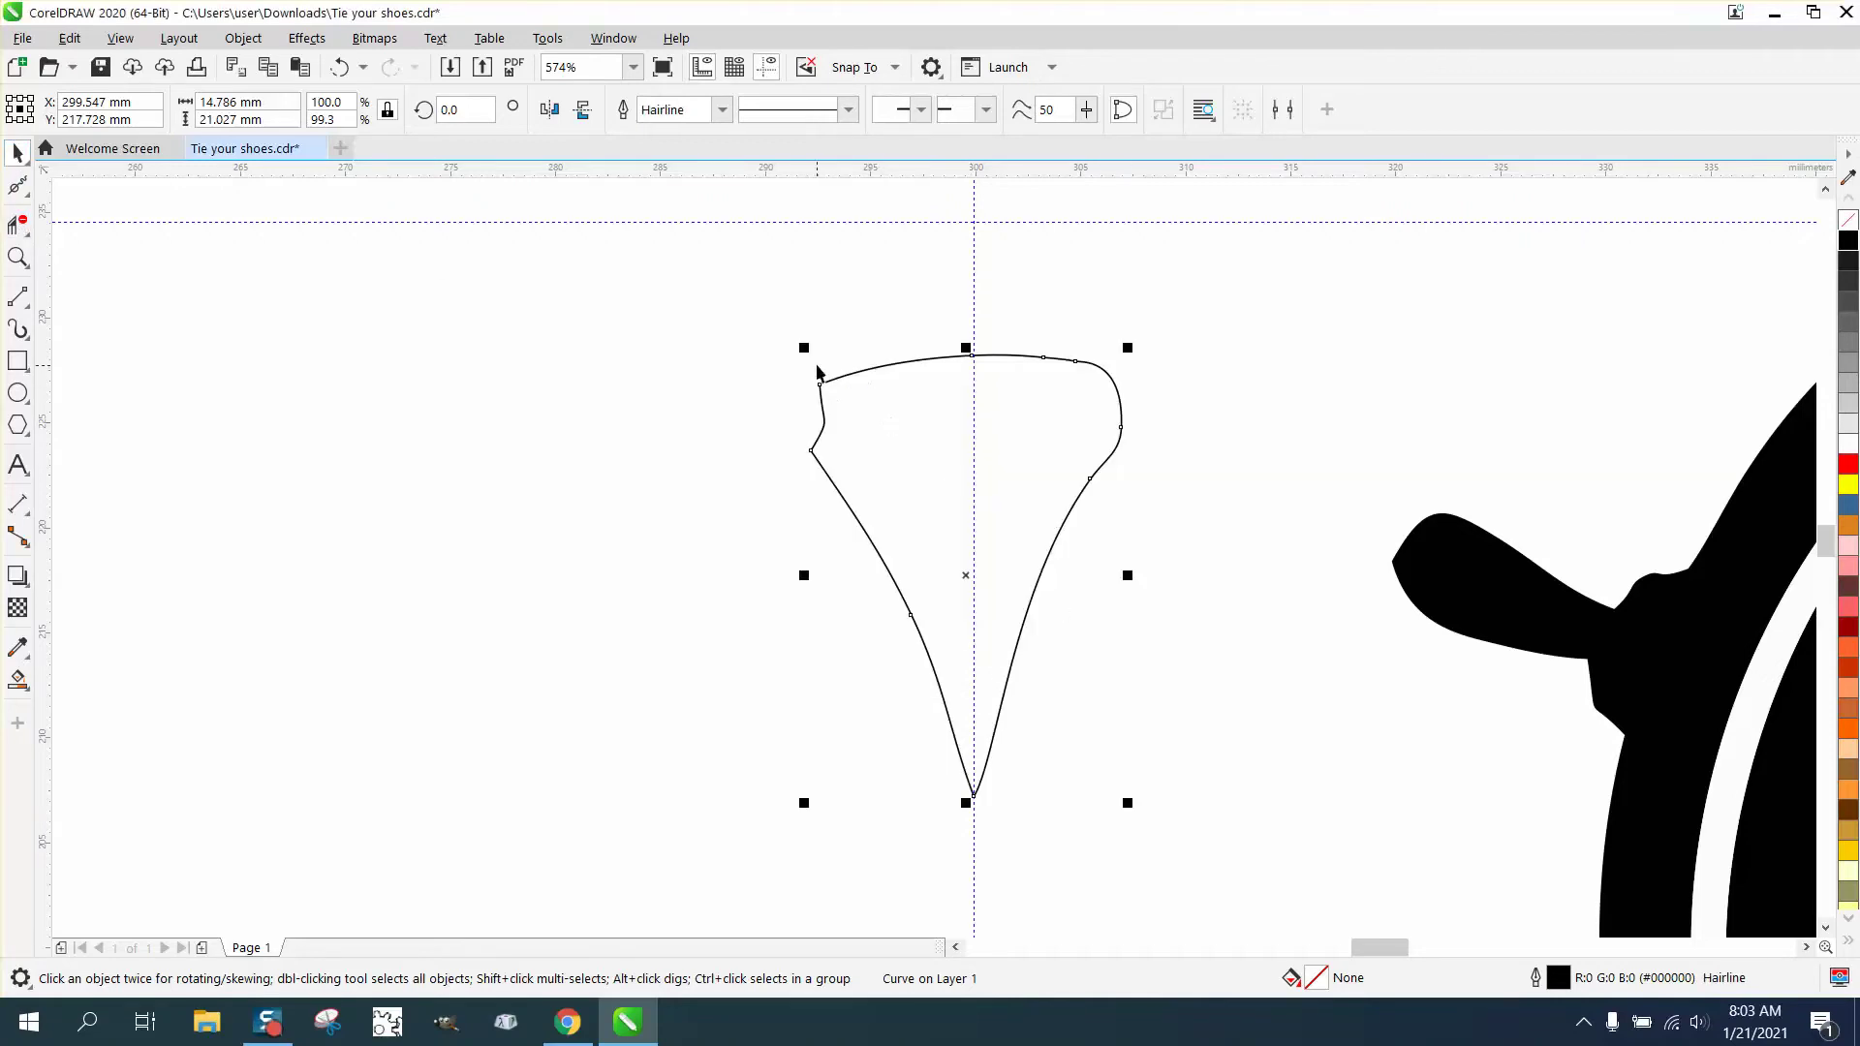
- Switch the measurement units to inches and mirror a copy of the spoke outline horizontally
click(712, 218)
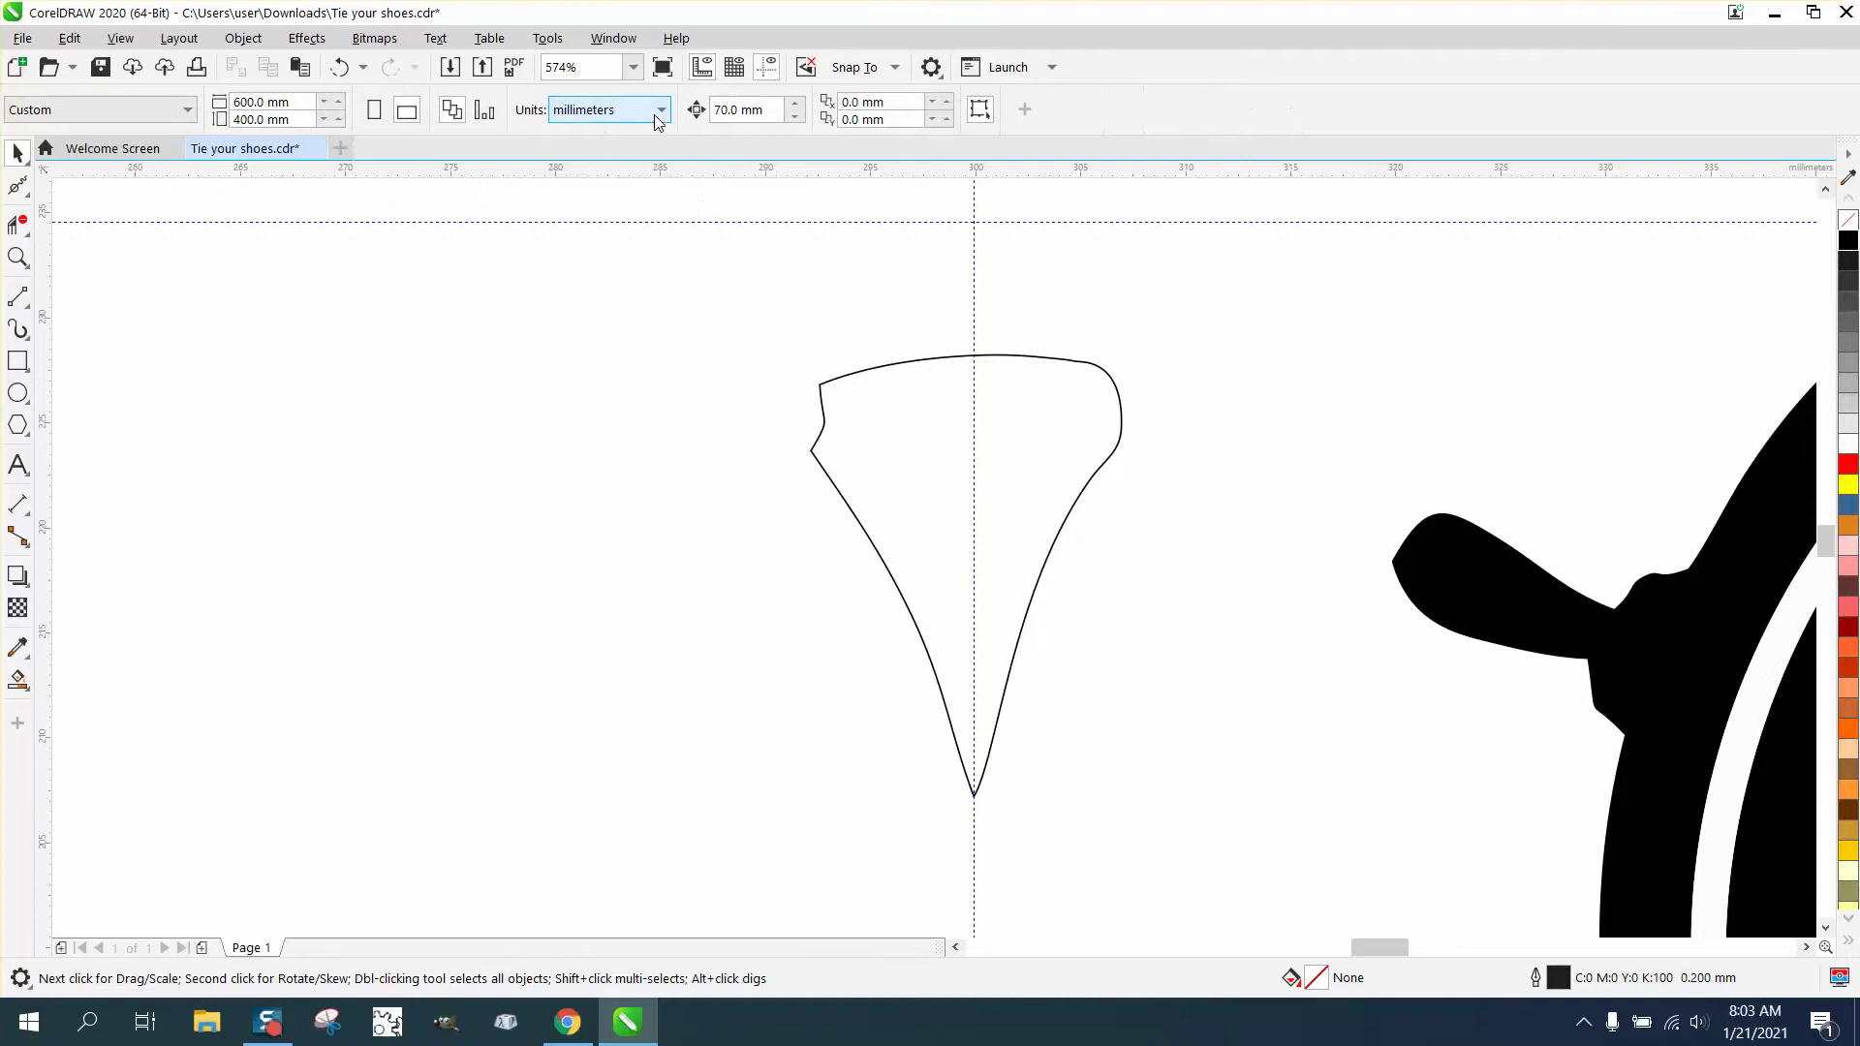
click(663, 109)
click(587, 138)
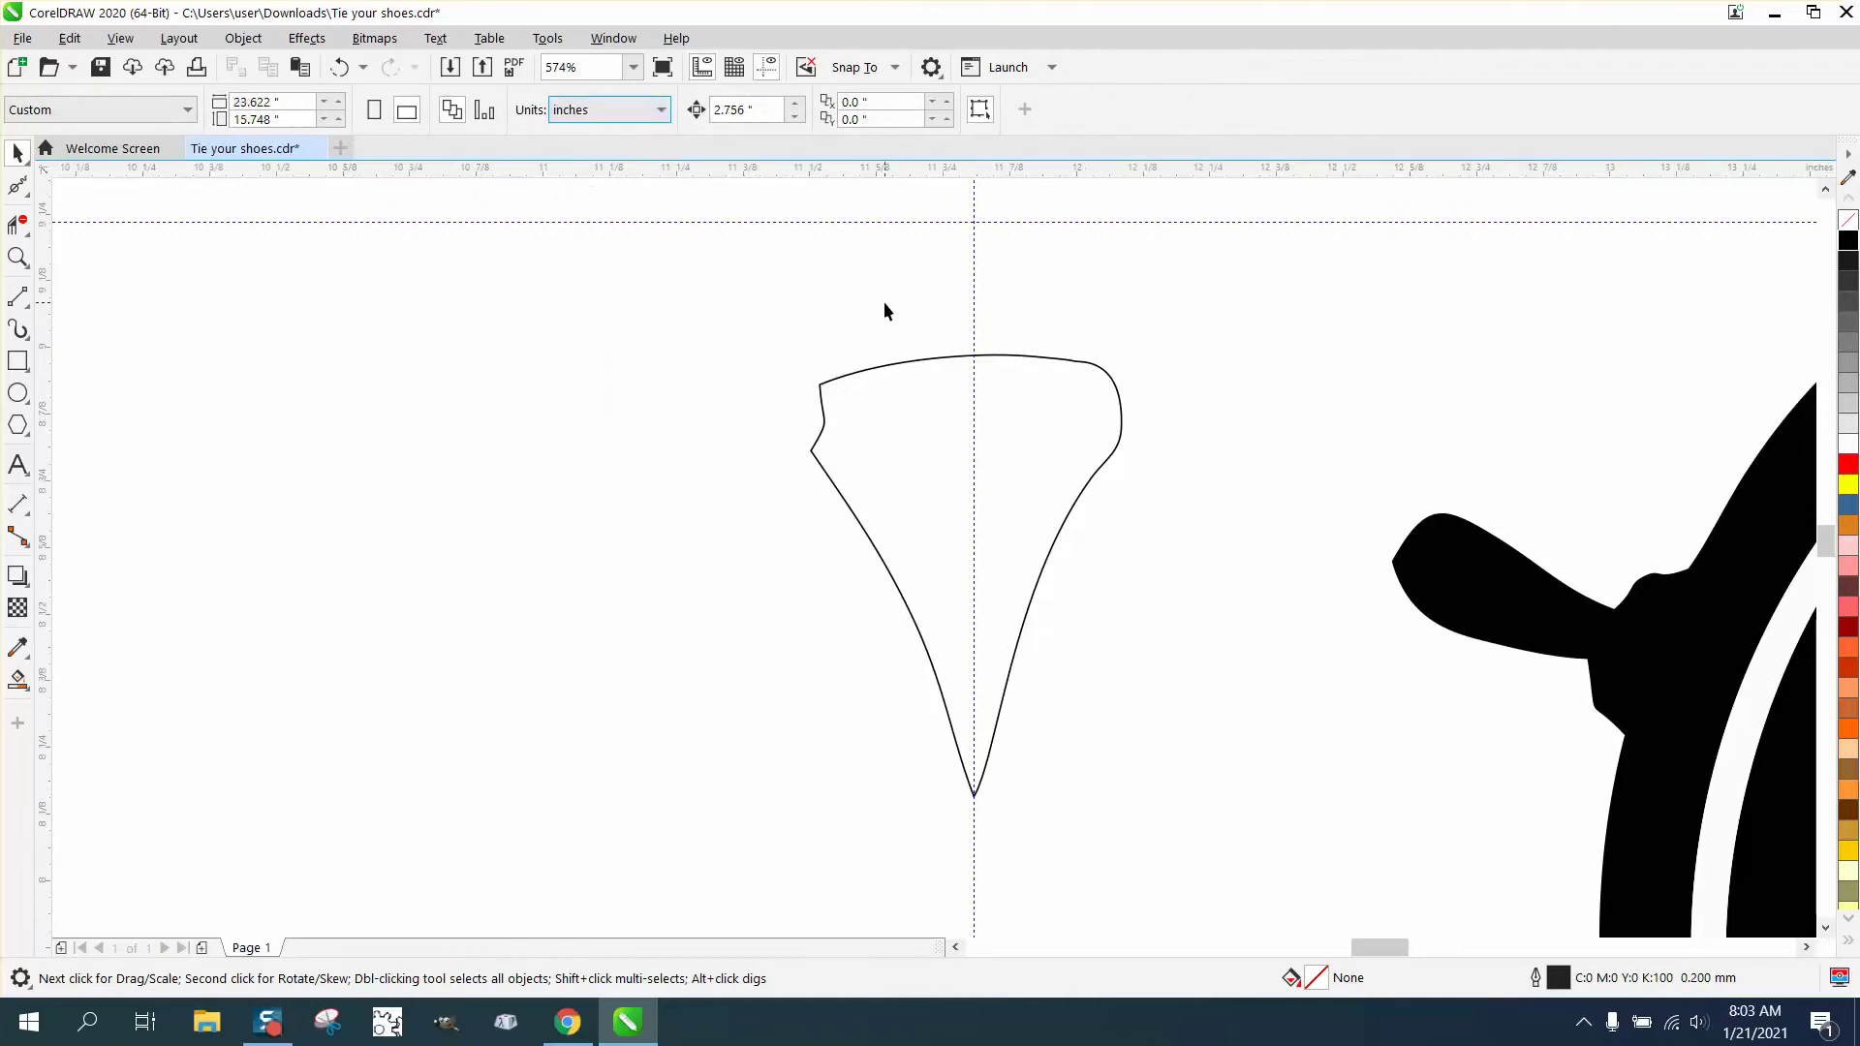
click(932, 359)
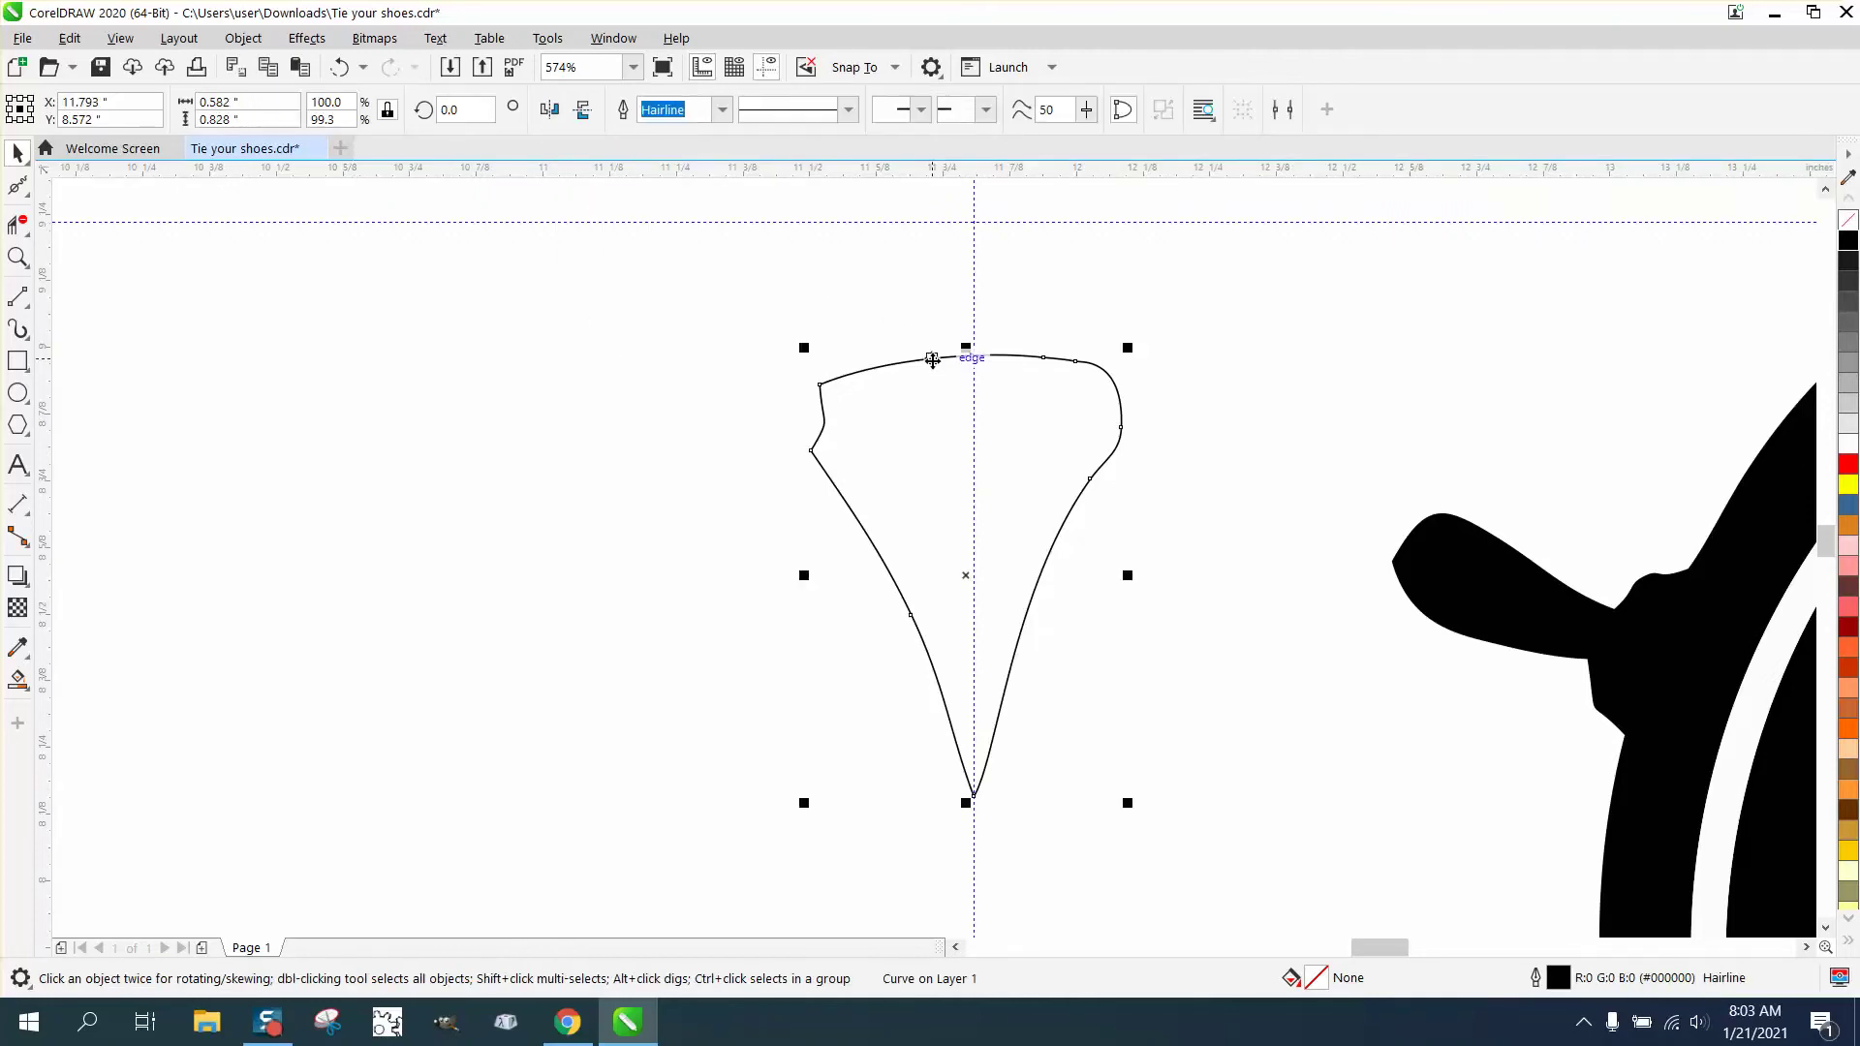
click(550, 110)
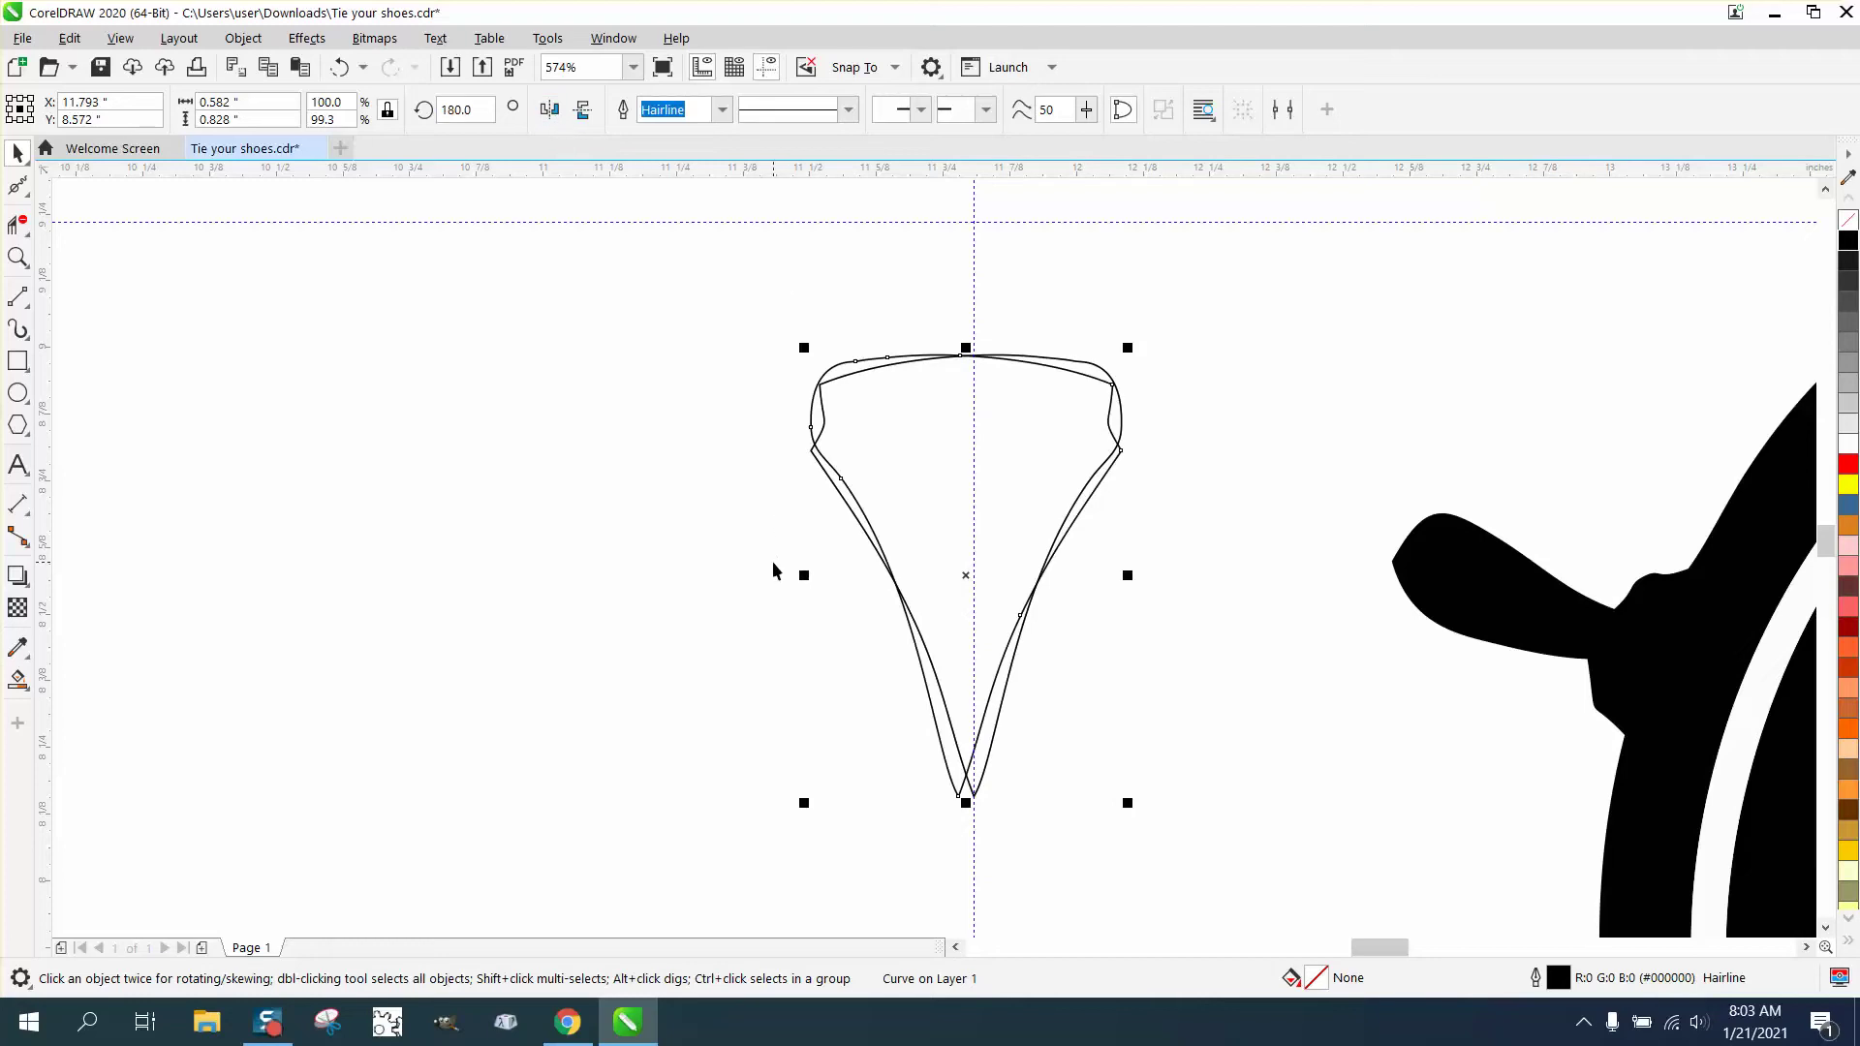
- Delete the inner upper-left and upper-right overlapping segments with Virtual Segment Delete
click(17, 257)
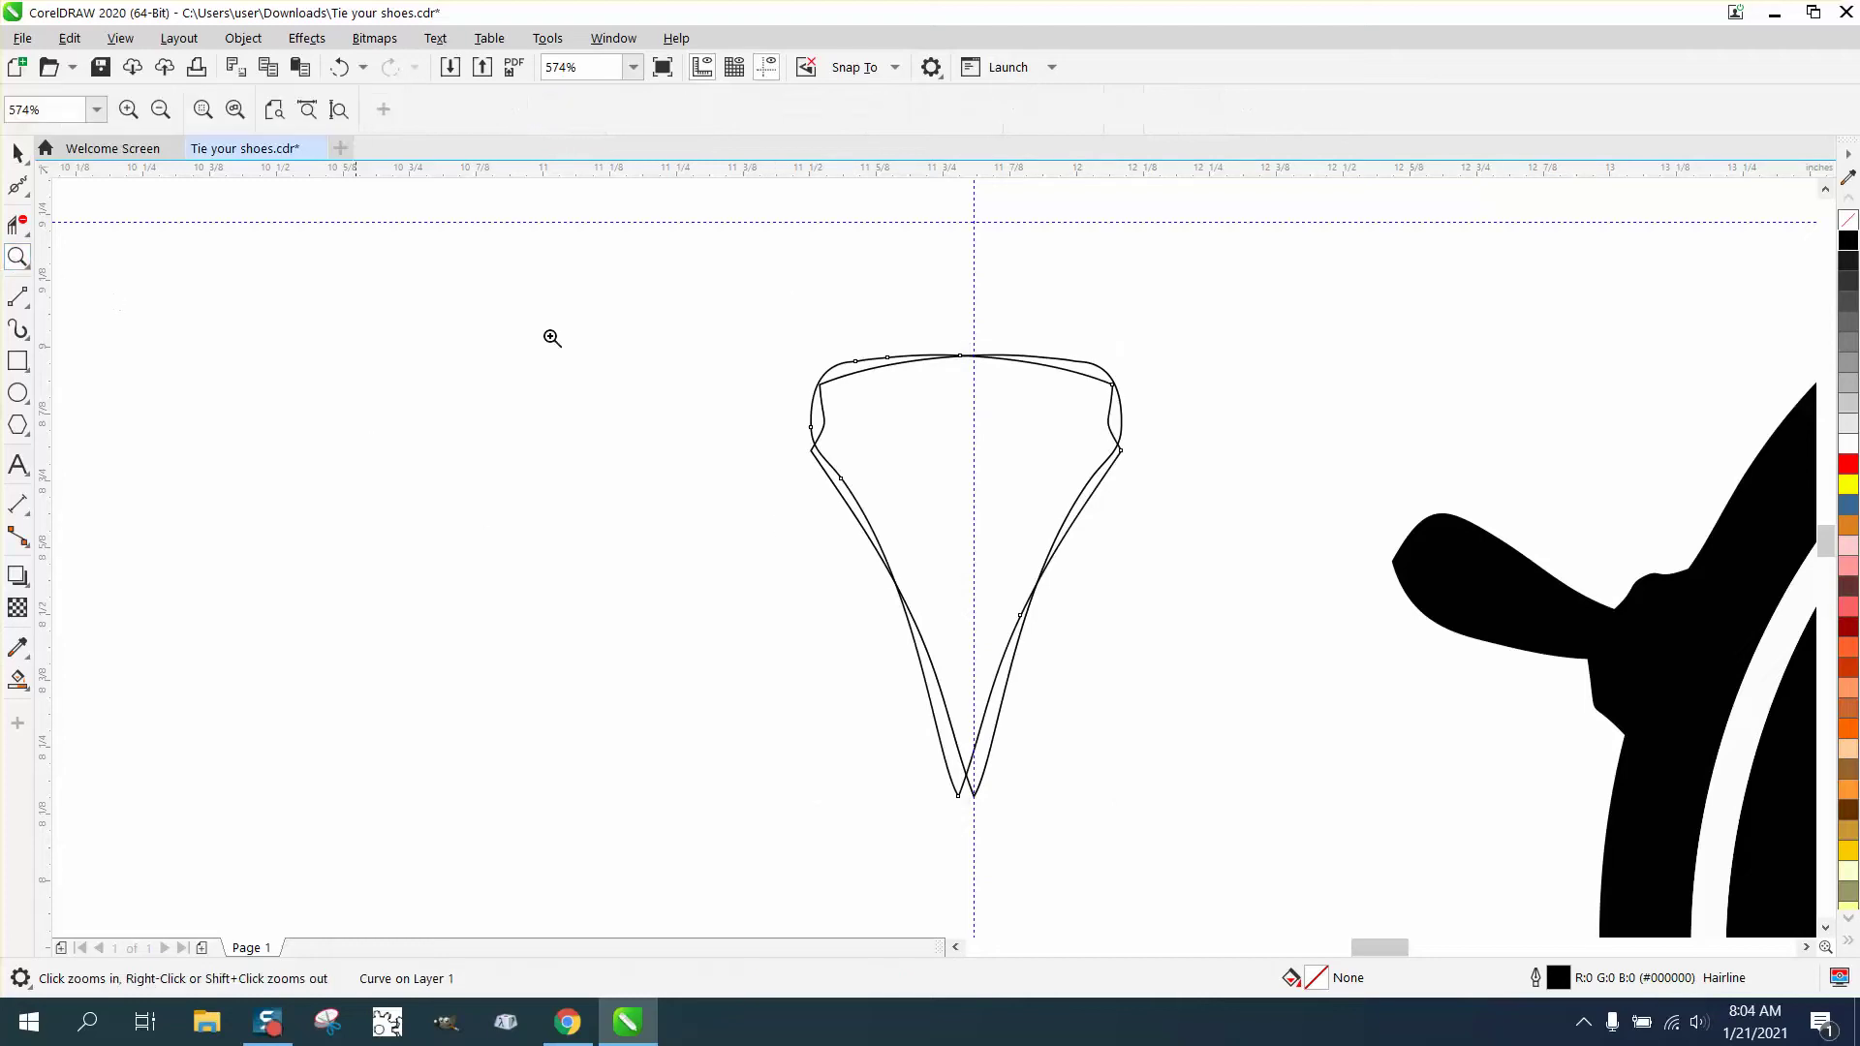
drag(775, 324, 1381, 731)
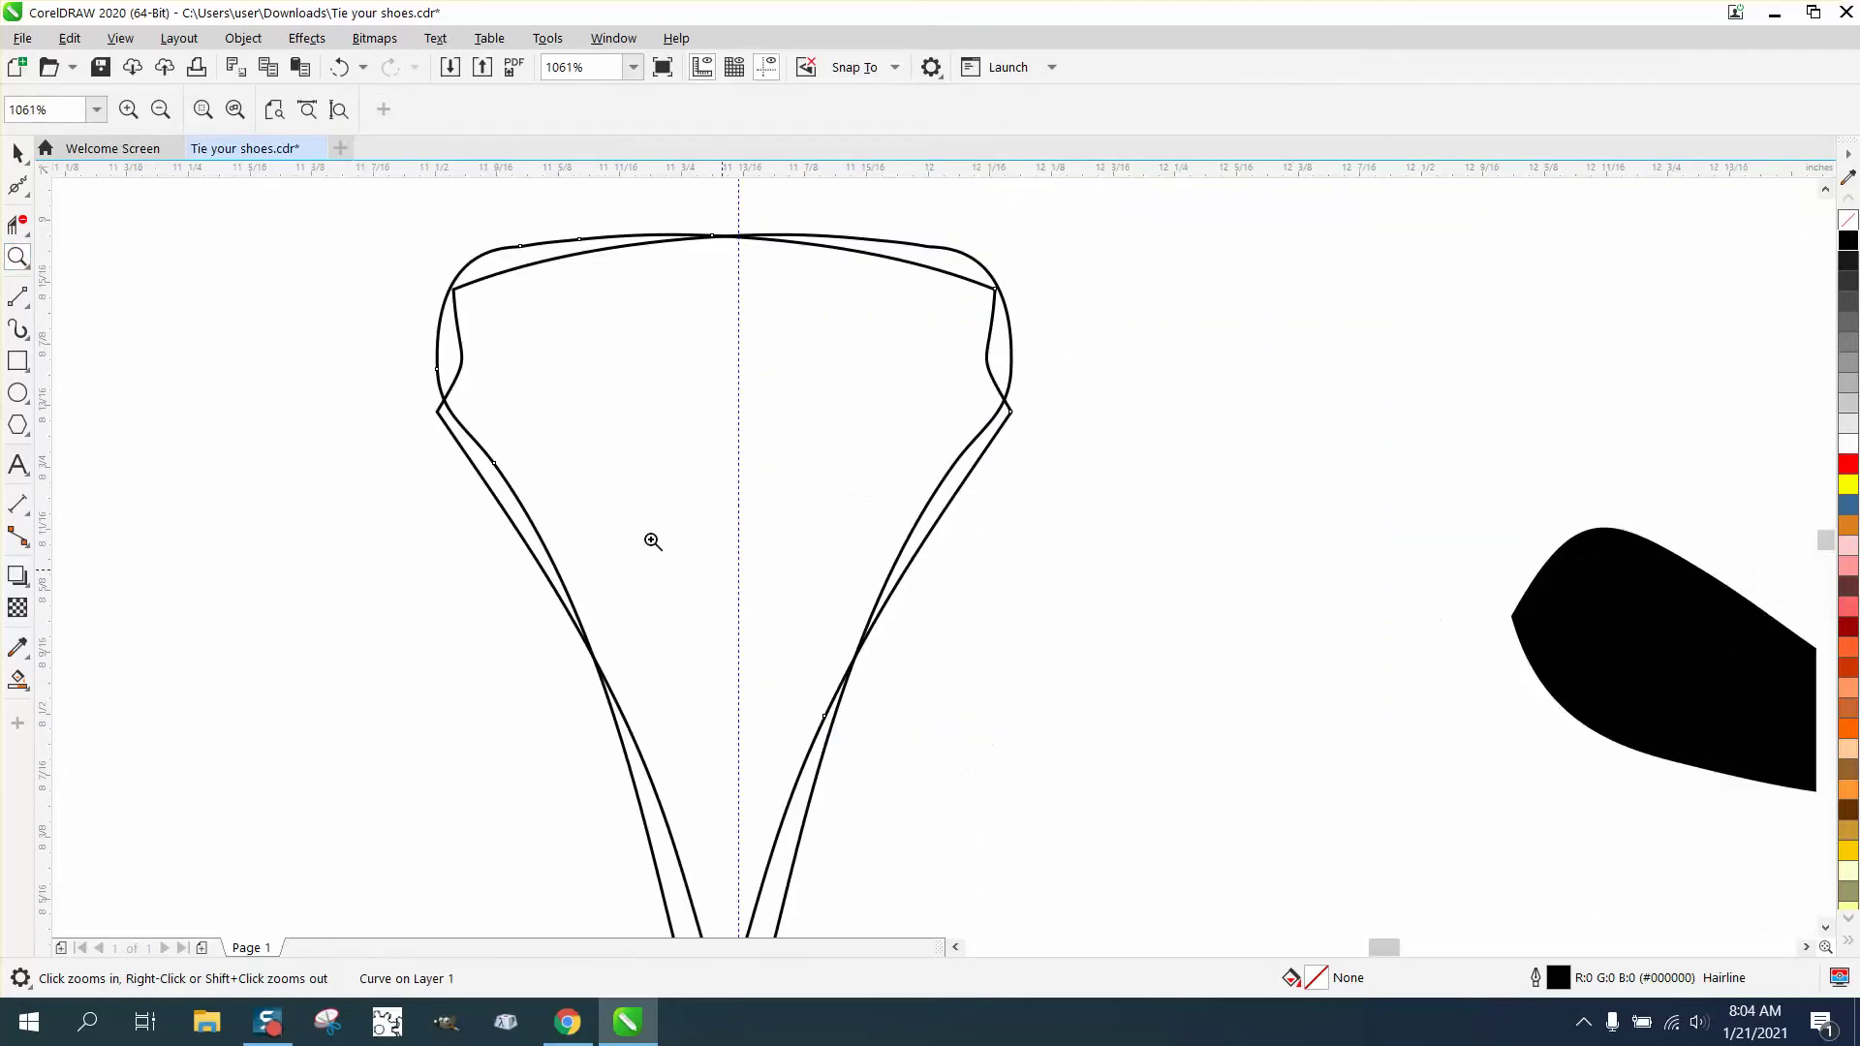
click(17, 224)
click(460, 312)
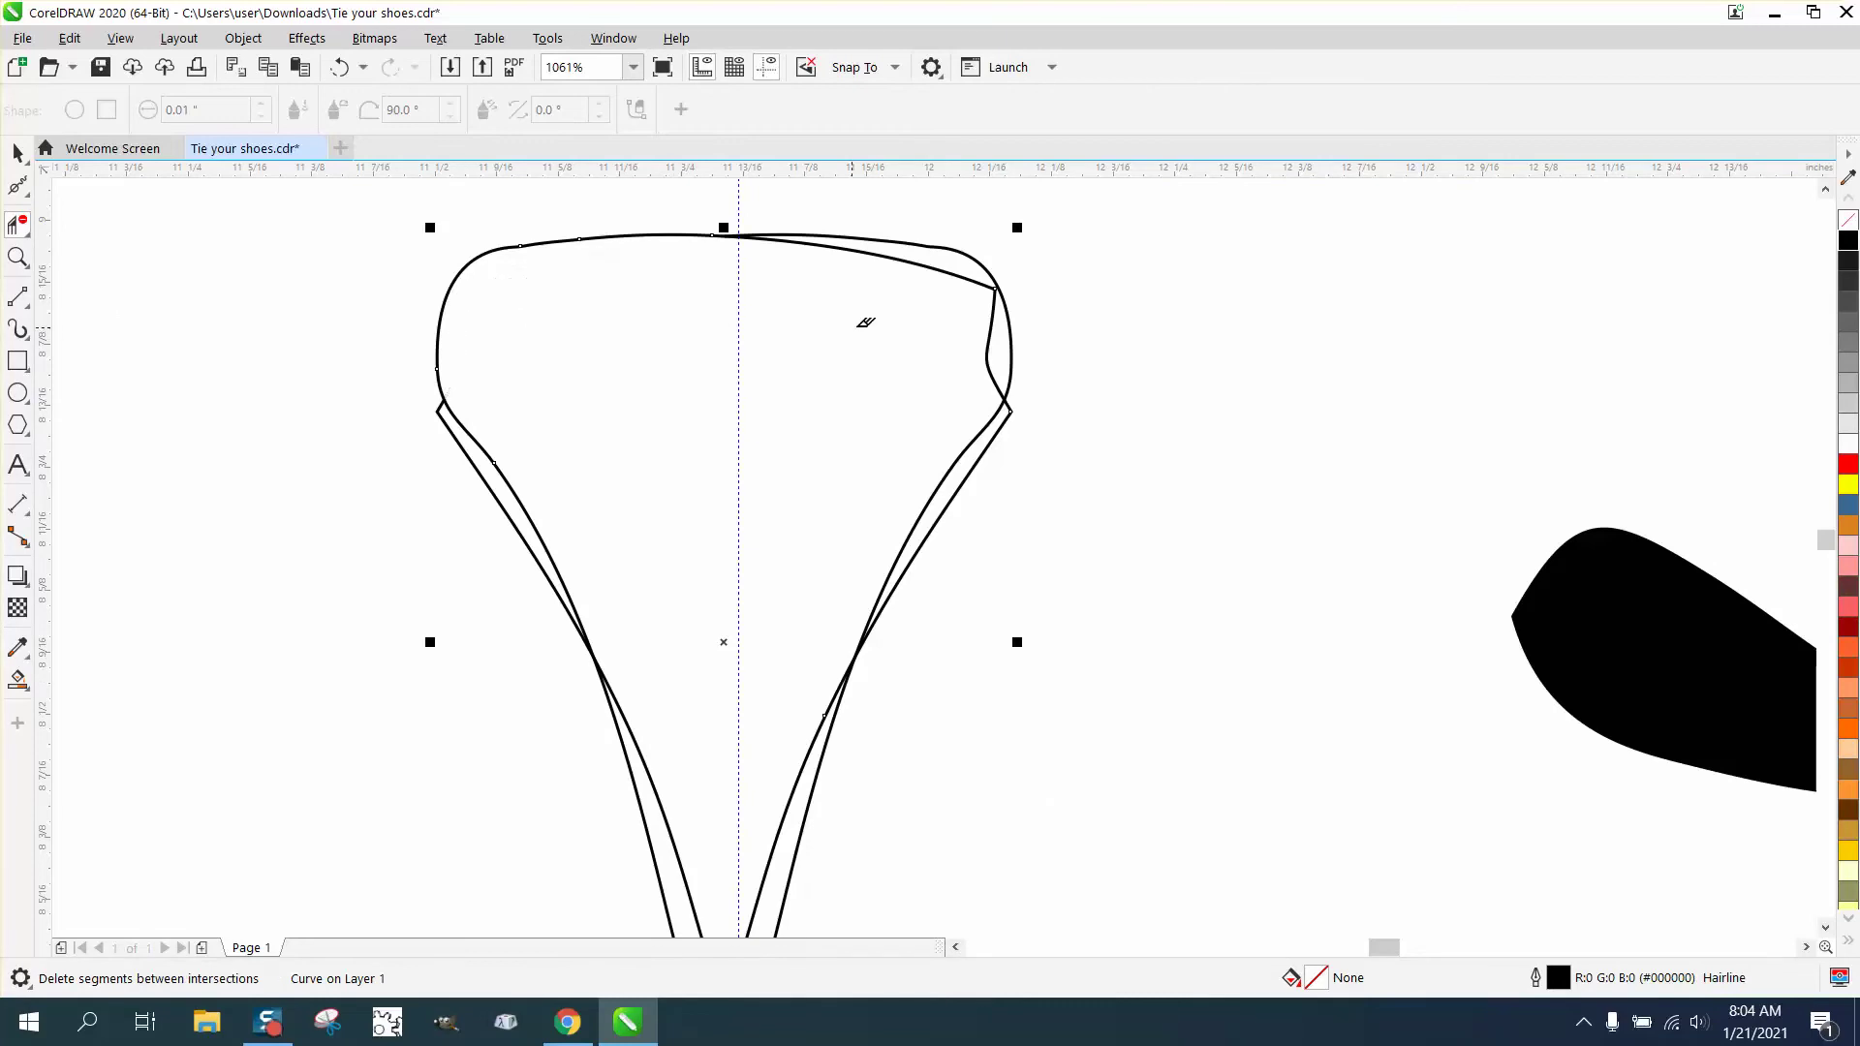
click(997, 315)
scroll(889, 377, down, 2)
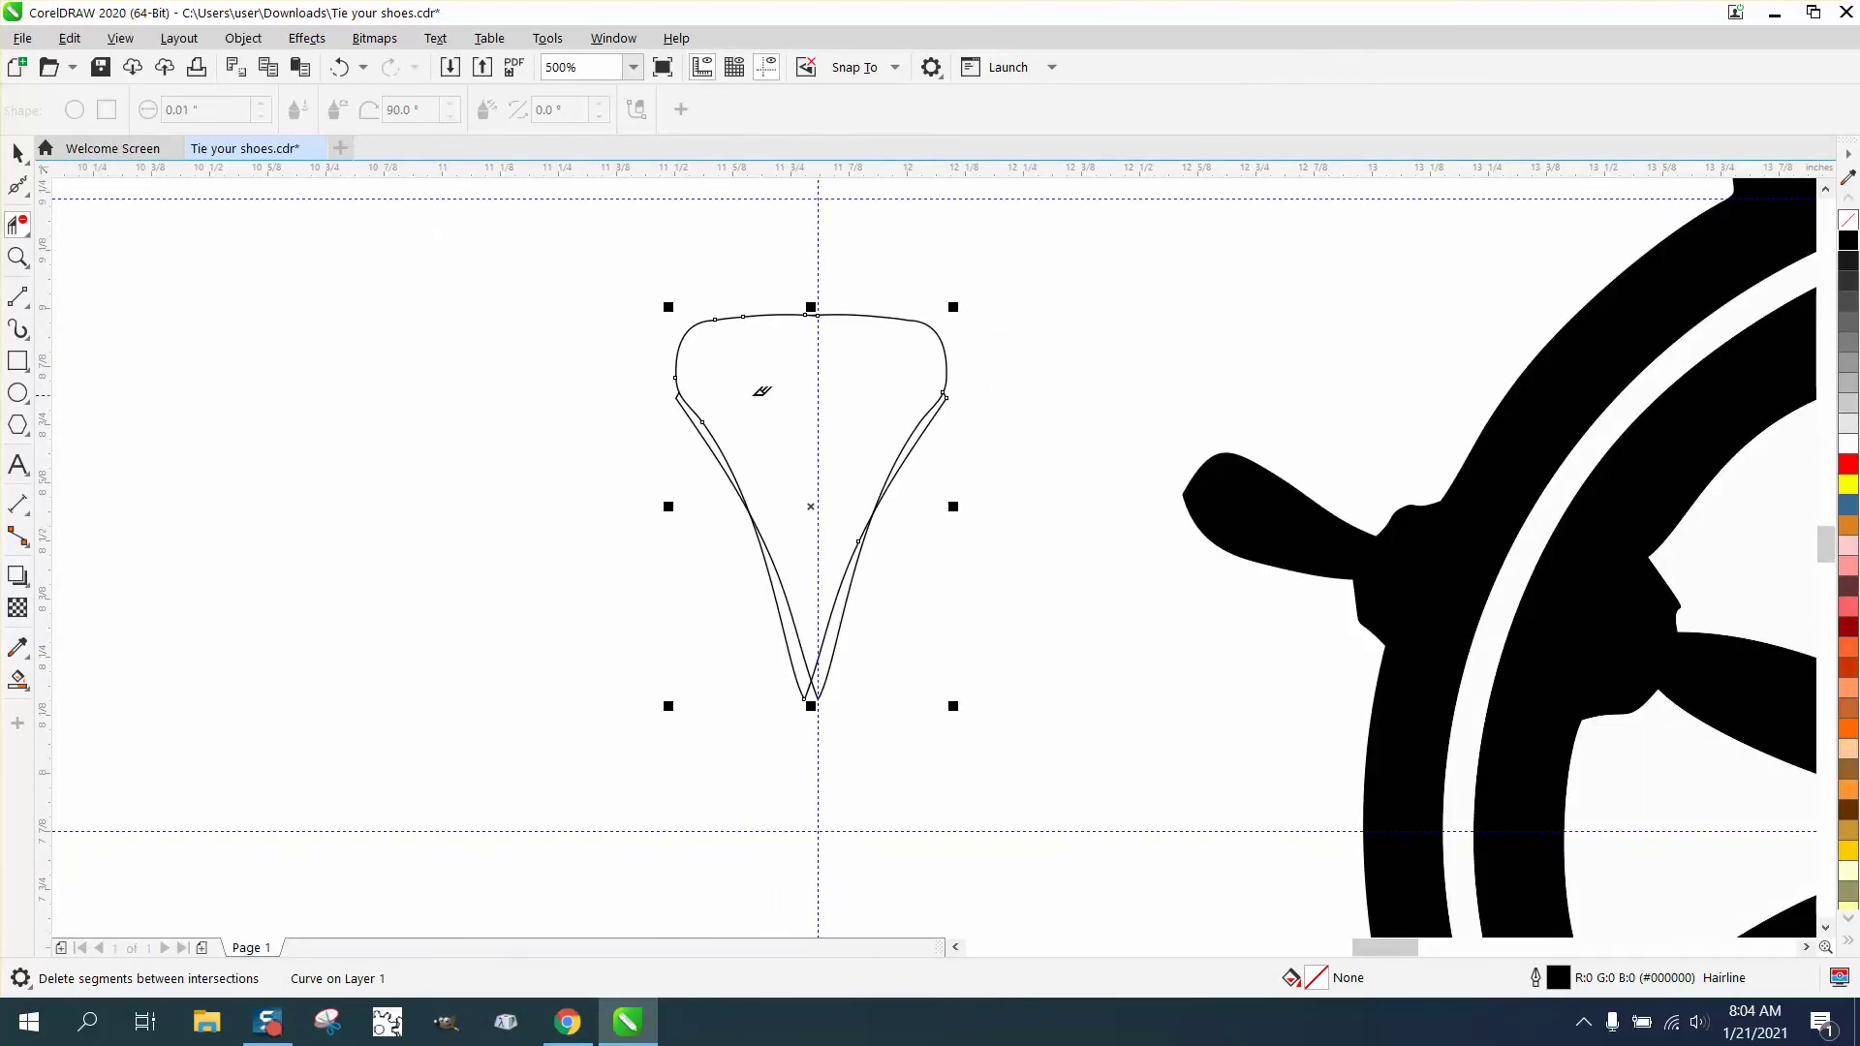
- Smart Fill the enclosed symmetrical spoke shape with black
click(17, 152)
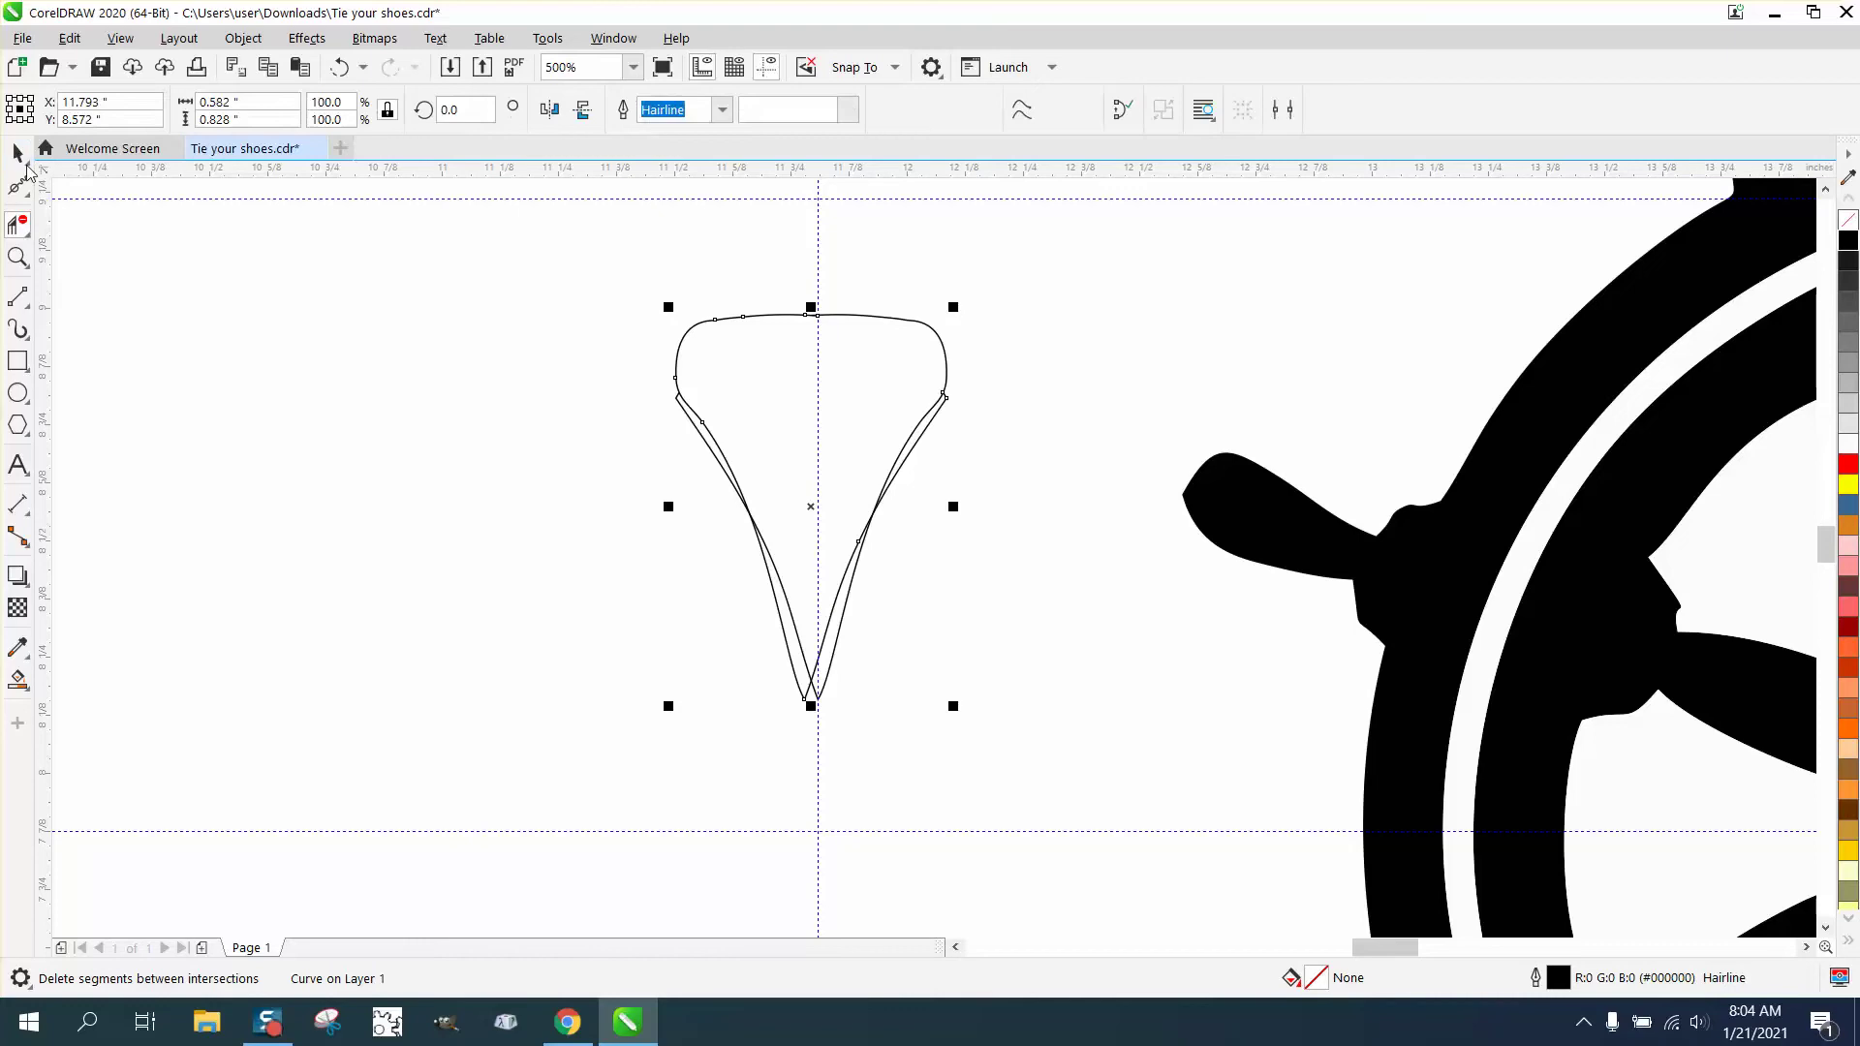
click(19, 683)
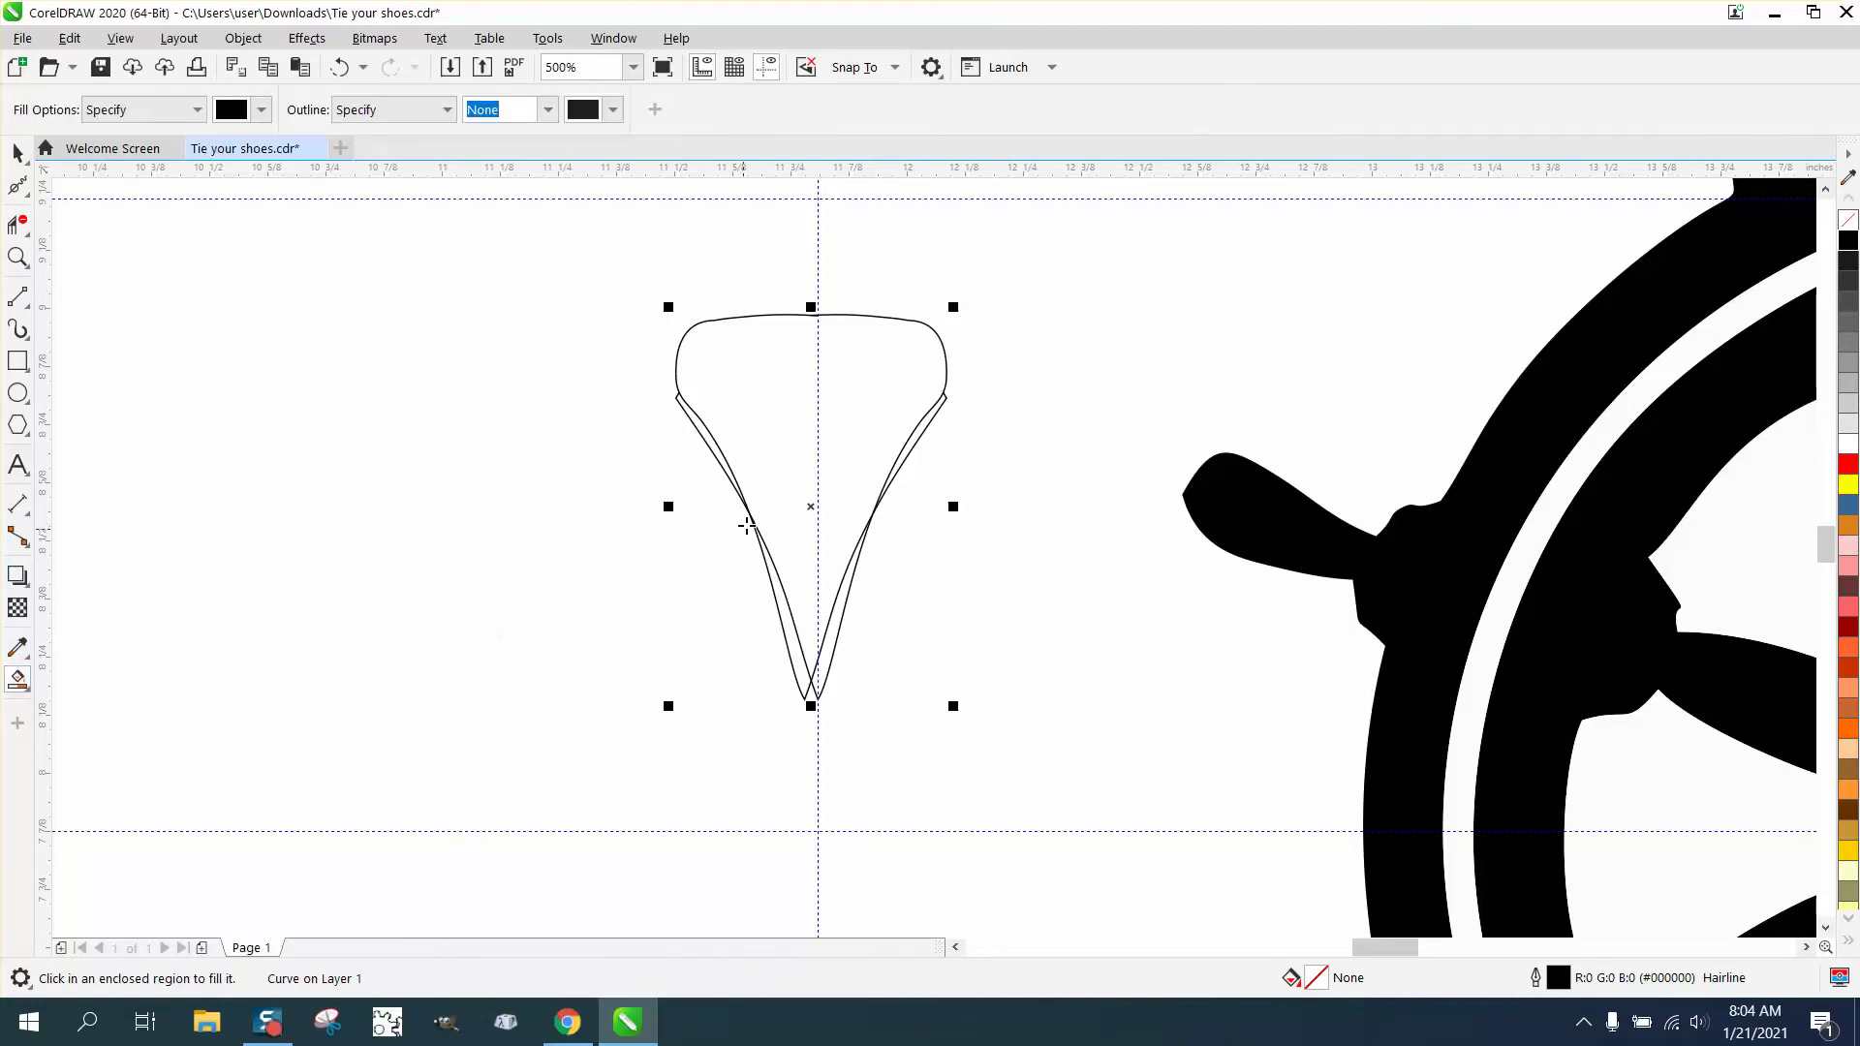
click(782, 454)
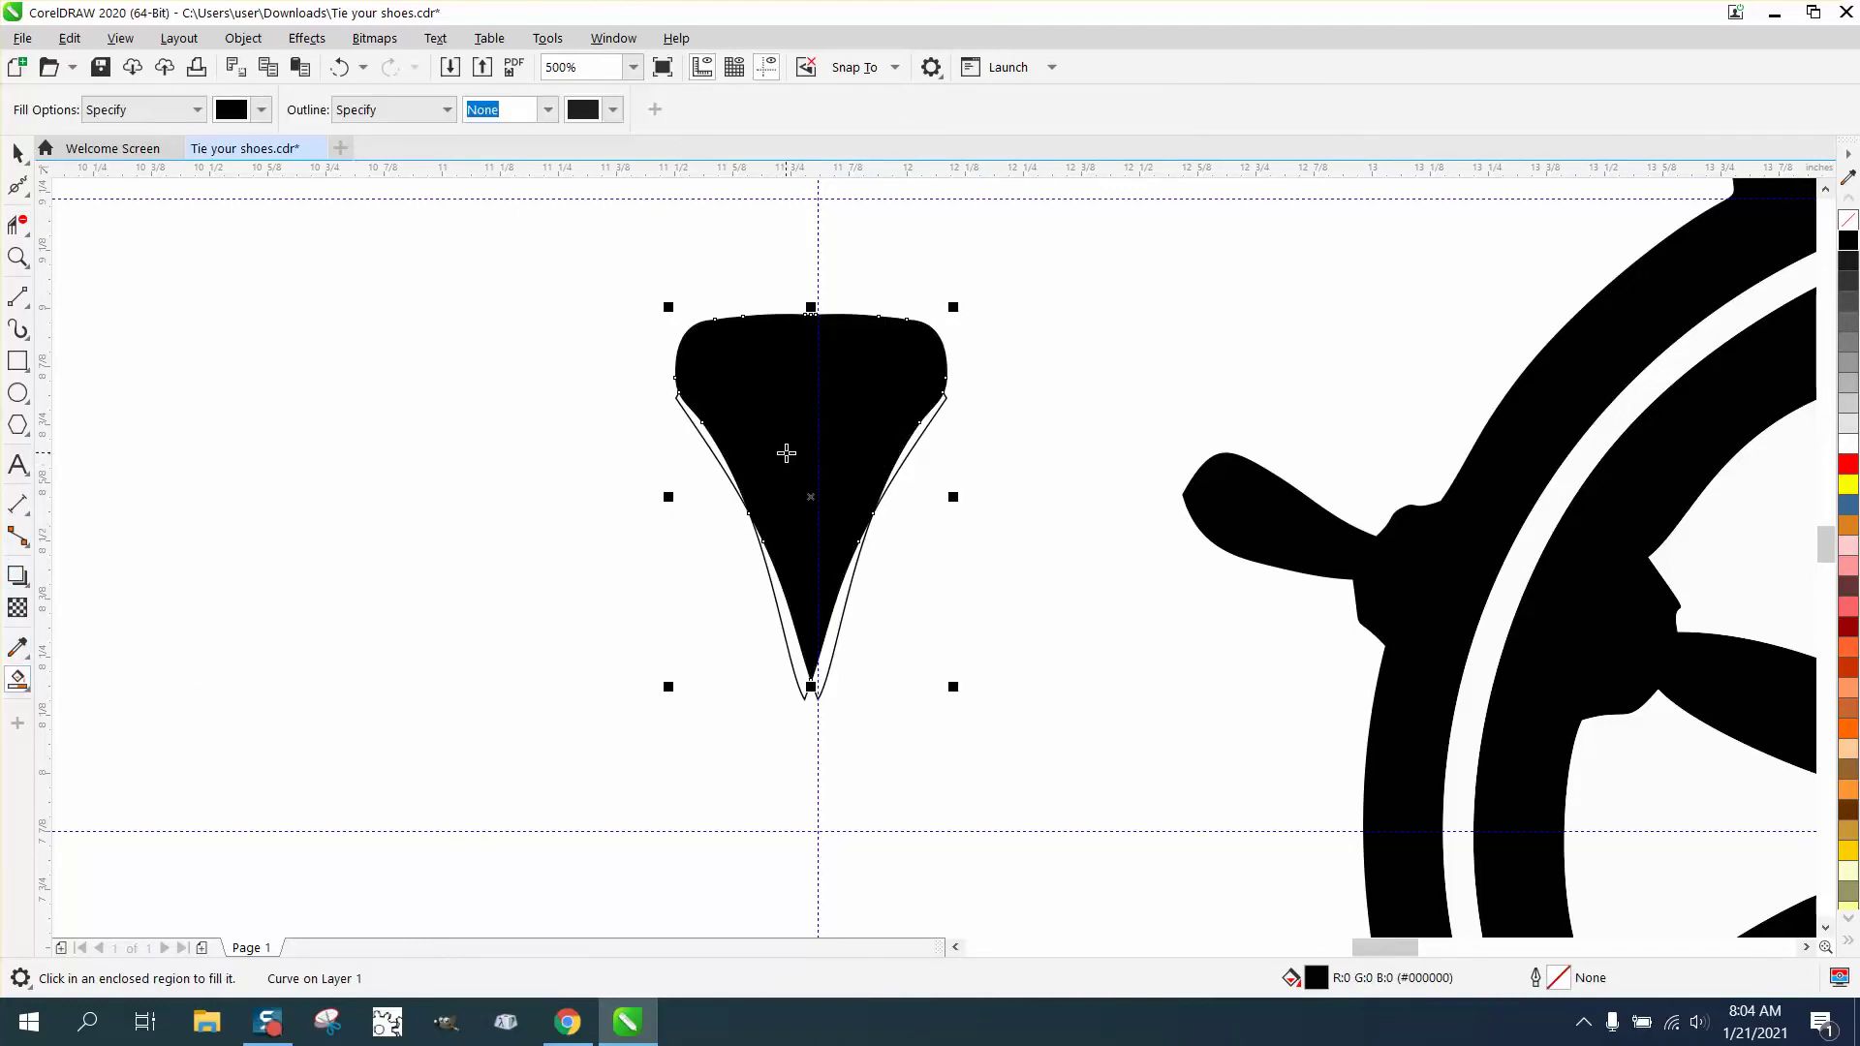
scroll(823, 476, down, 2)
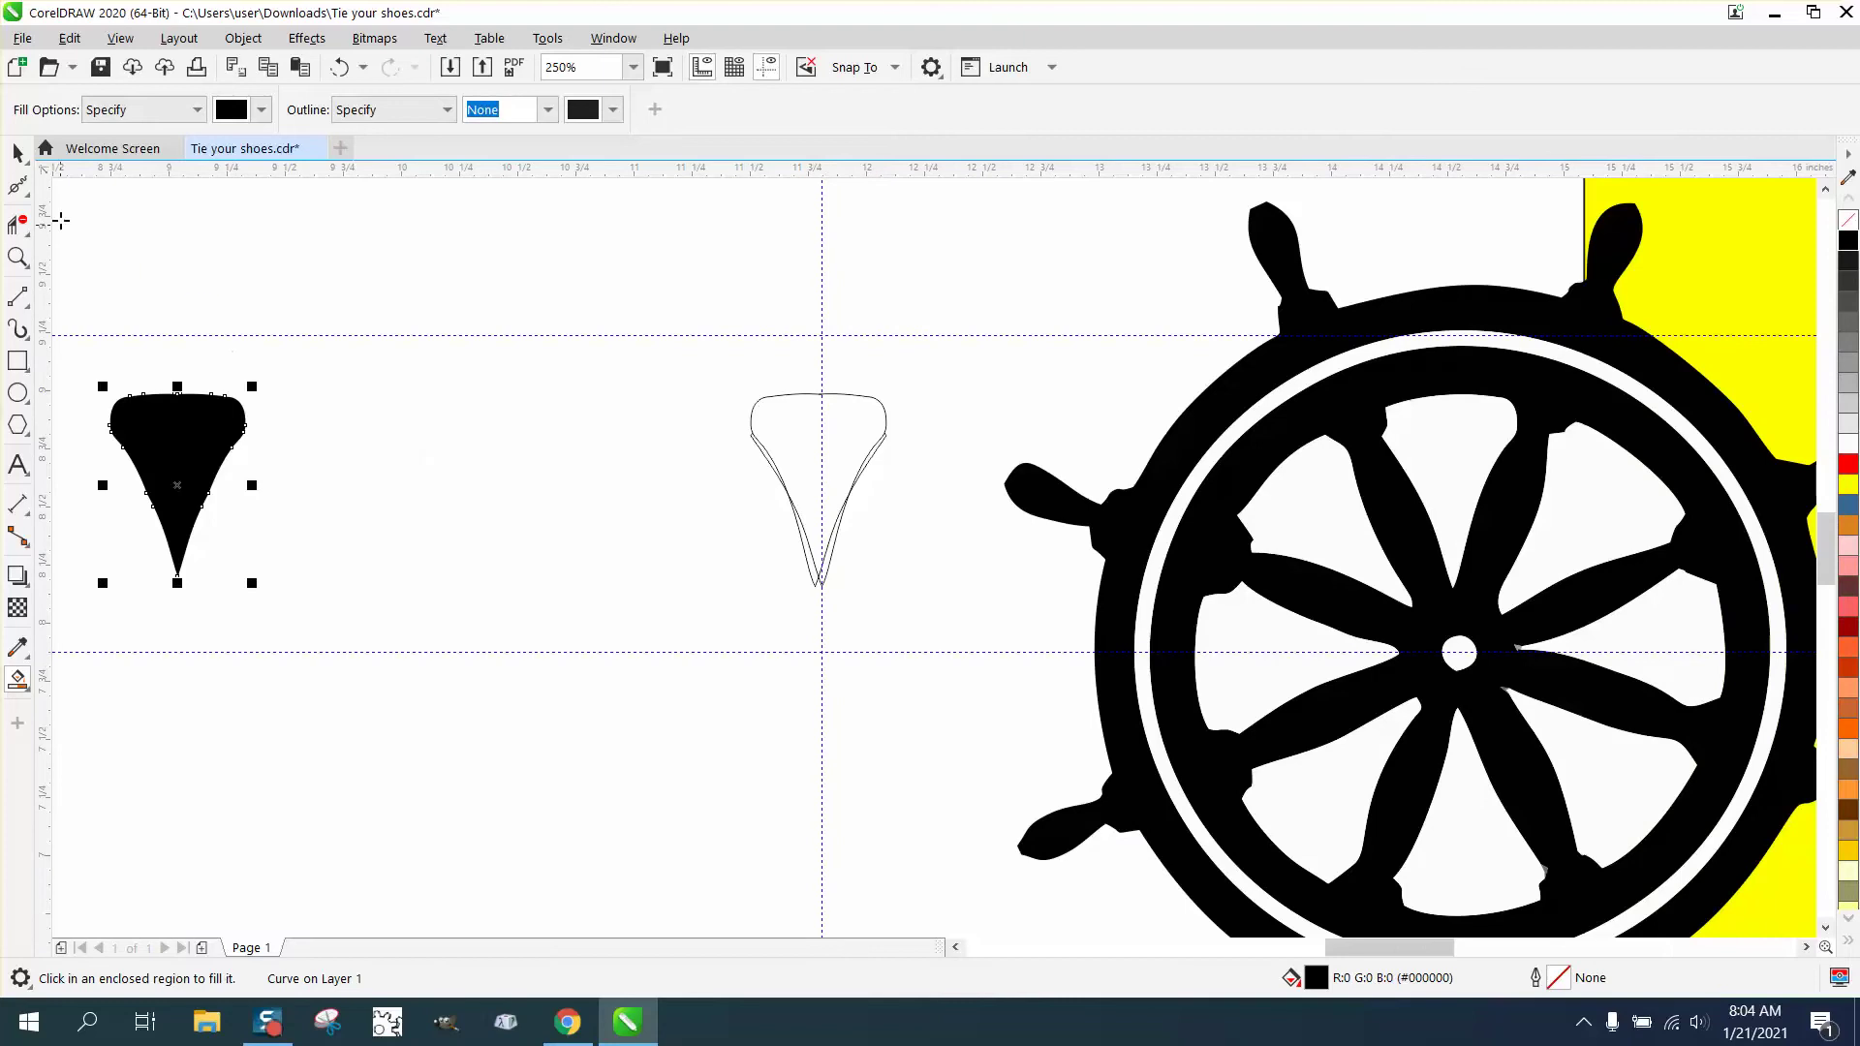
- Delete the original outline curve and centre the black spoke on the guide crossing with P
key(space)
drag(636, 365, 940, 622)
key(Delete)
click(204, 457)
key(p)
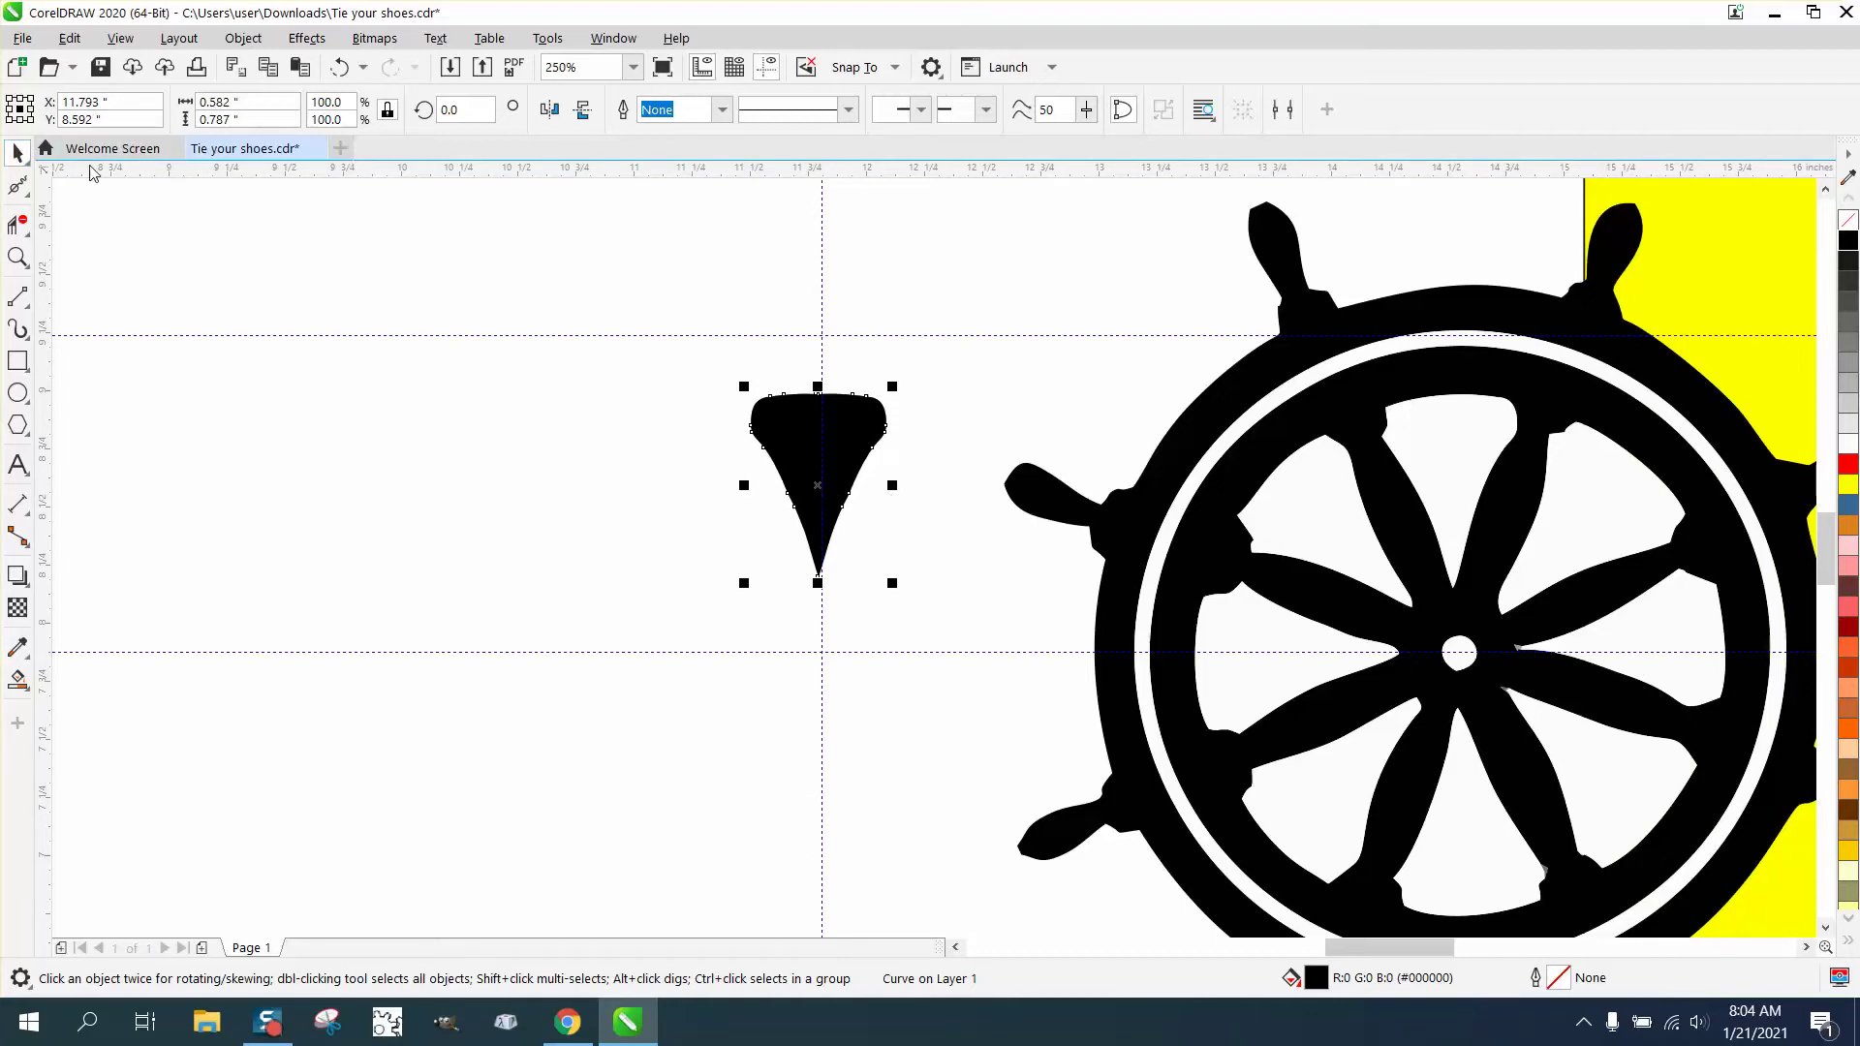
- Move the rotation centre to the guide crossing and duplicate the spoke at 45° steps into eight copies
click(812, 466)
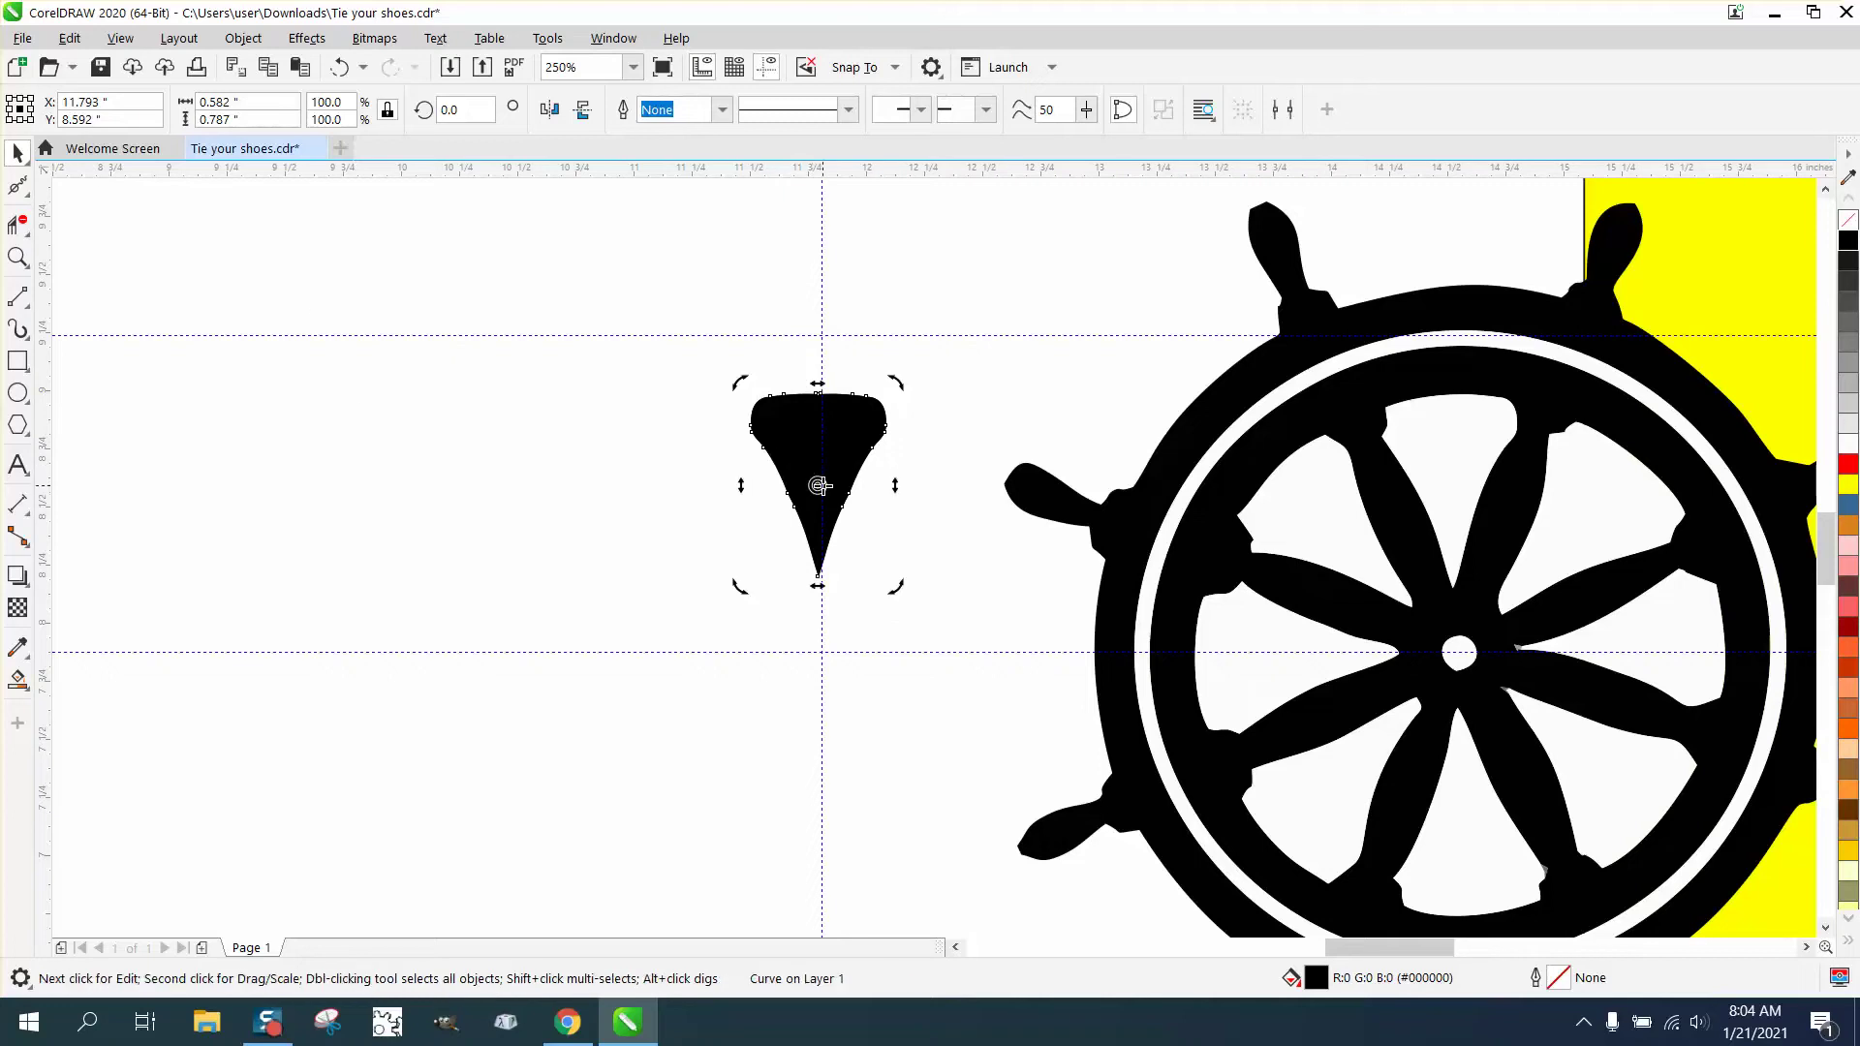
drag(819, 486, 822, 652)
click(456, 110)
text(45)
key(Return)
key(ctrl+d)
key(ctrl+d)
key(ctrl+d)
key(ctrl+d)
key(ctrl+d)
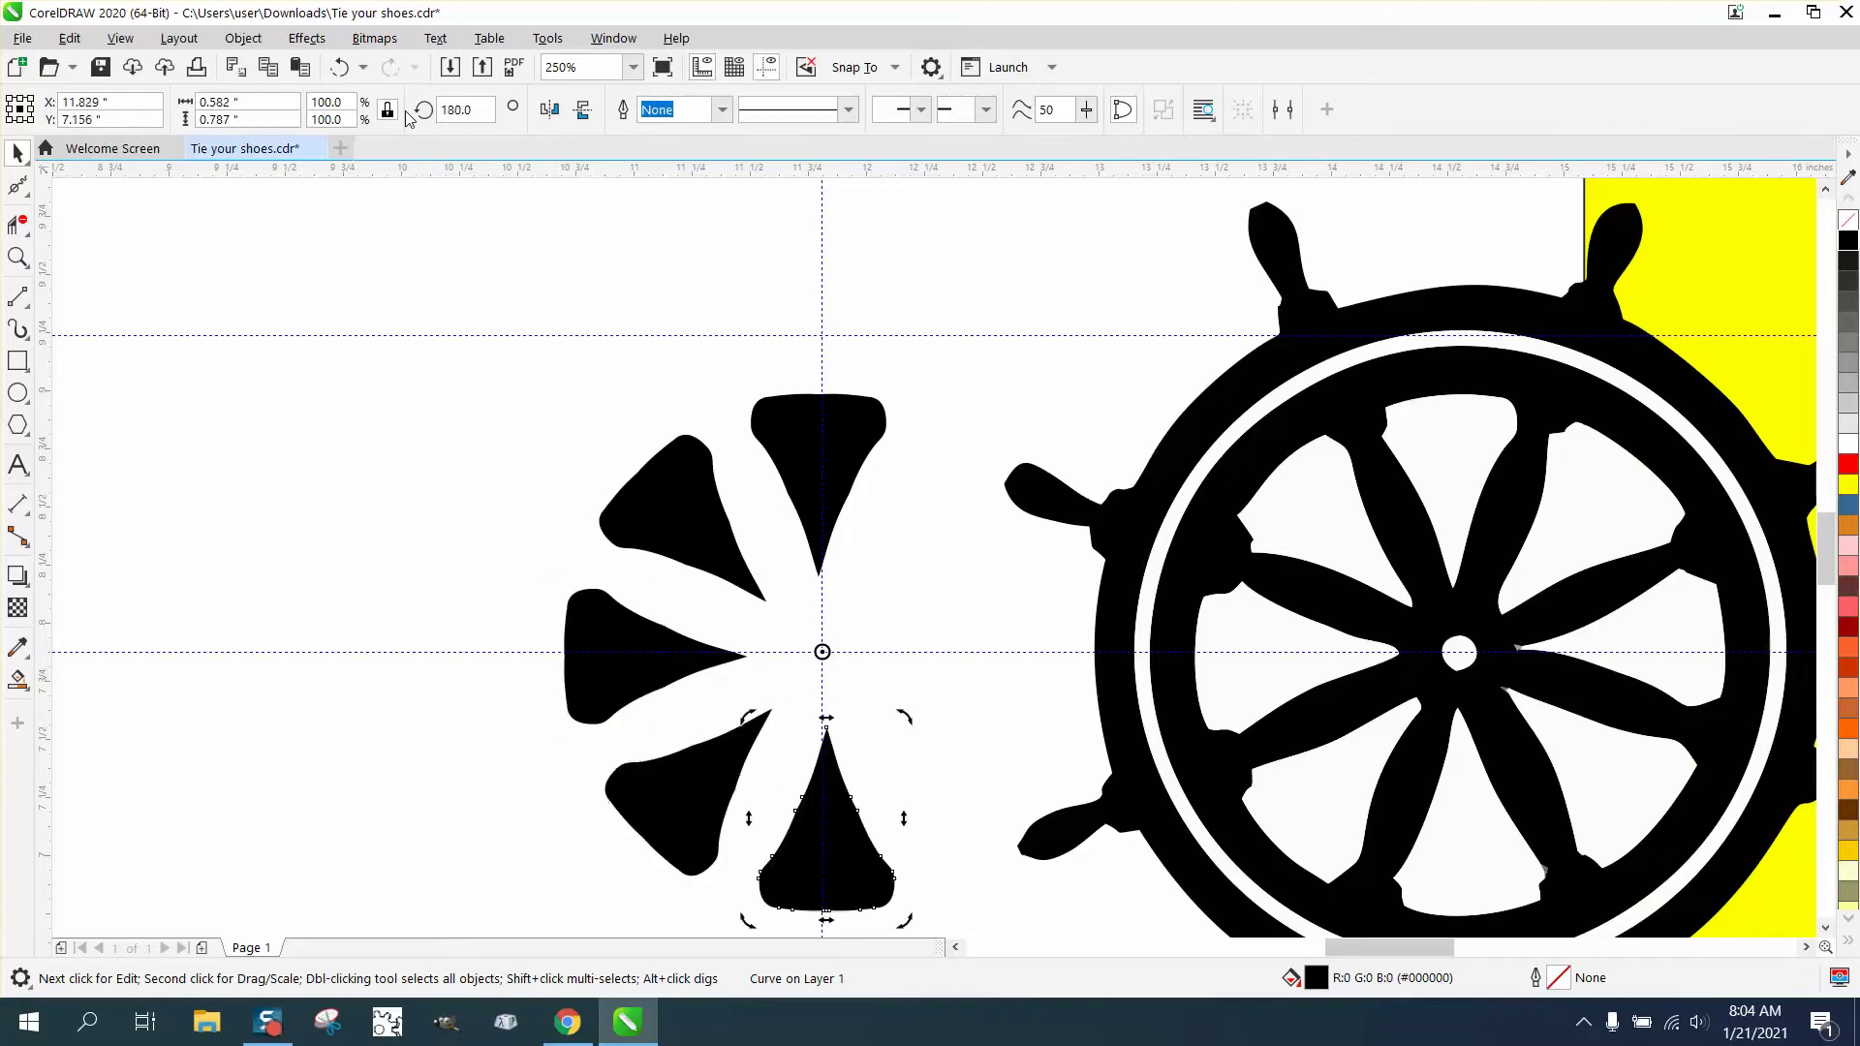
key(ctrl+d)
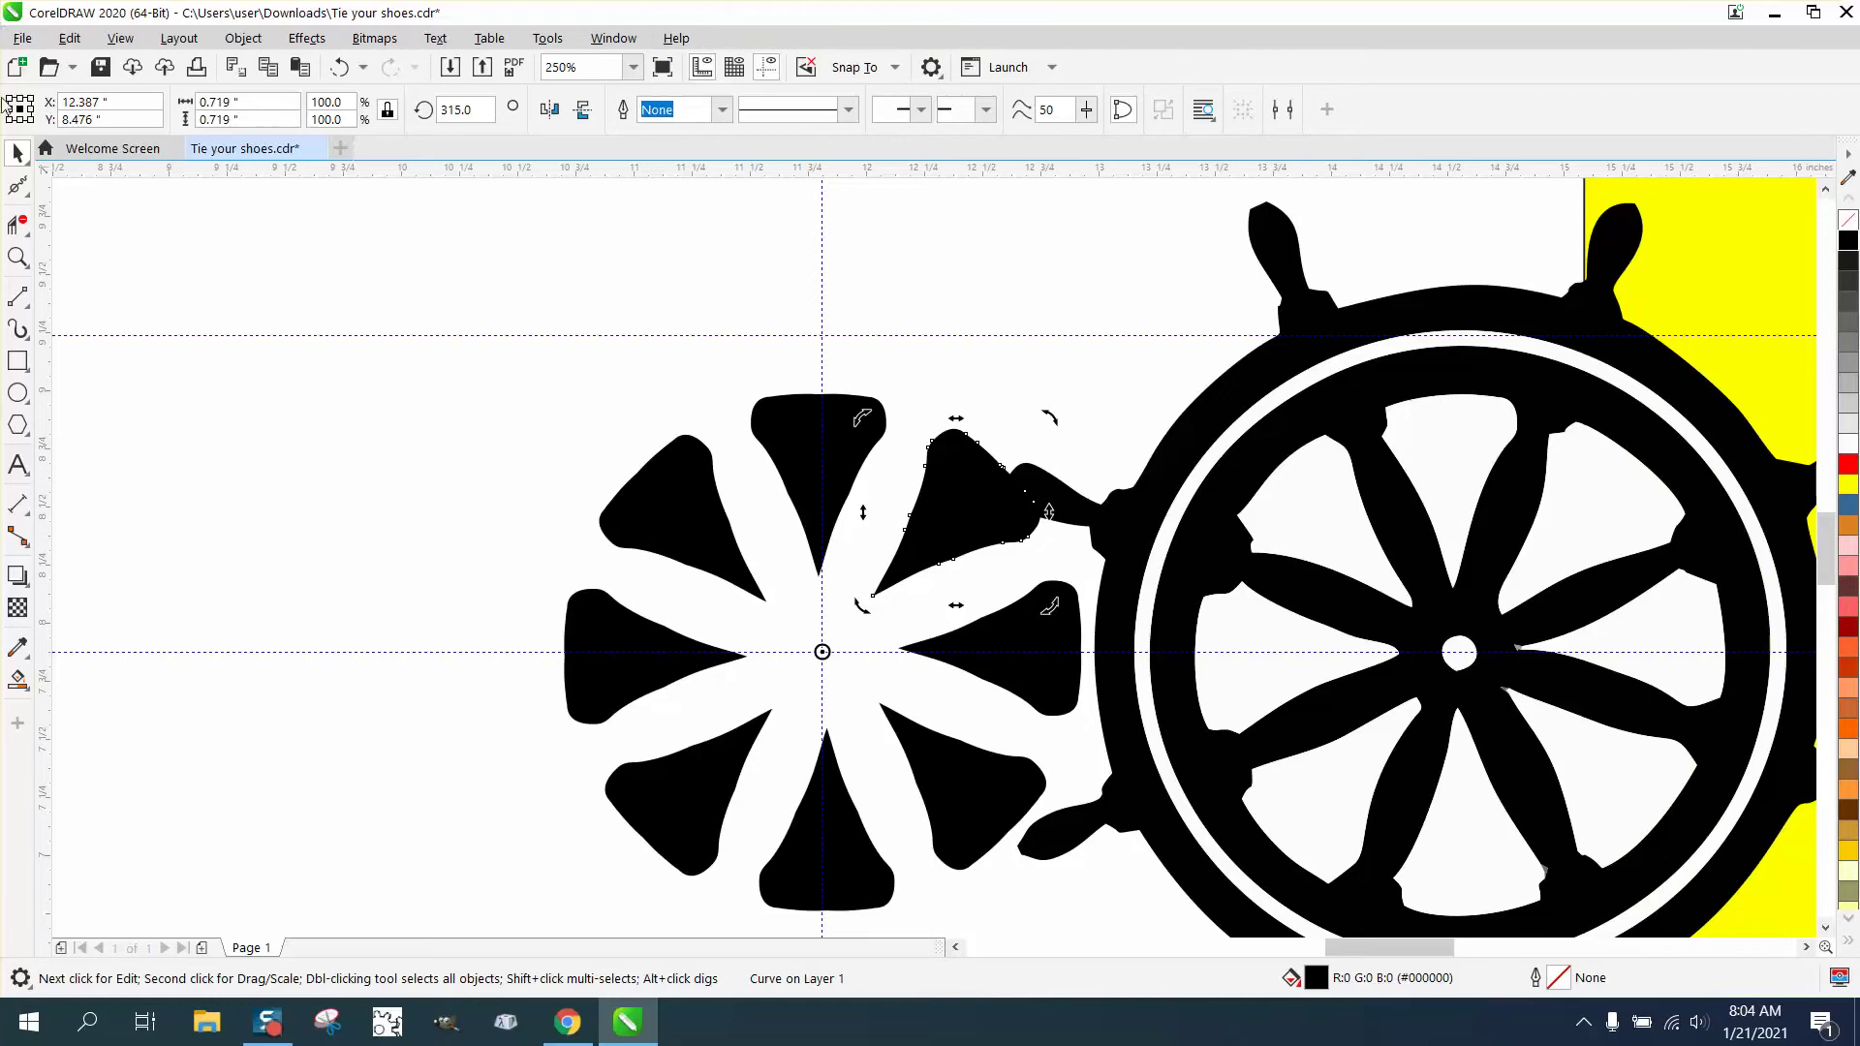
- Move the reference wheel right, then give all eight spokes no fill and a black outline
click(1306, 443)
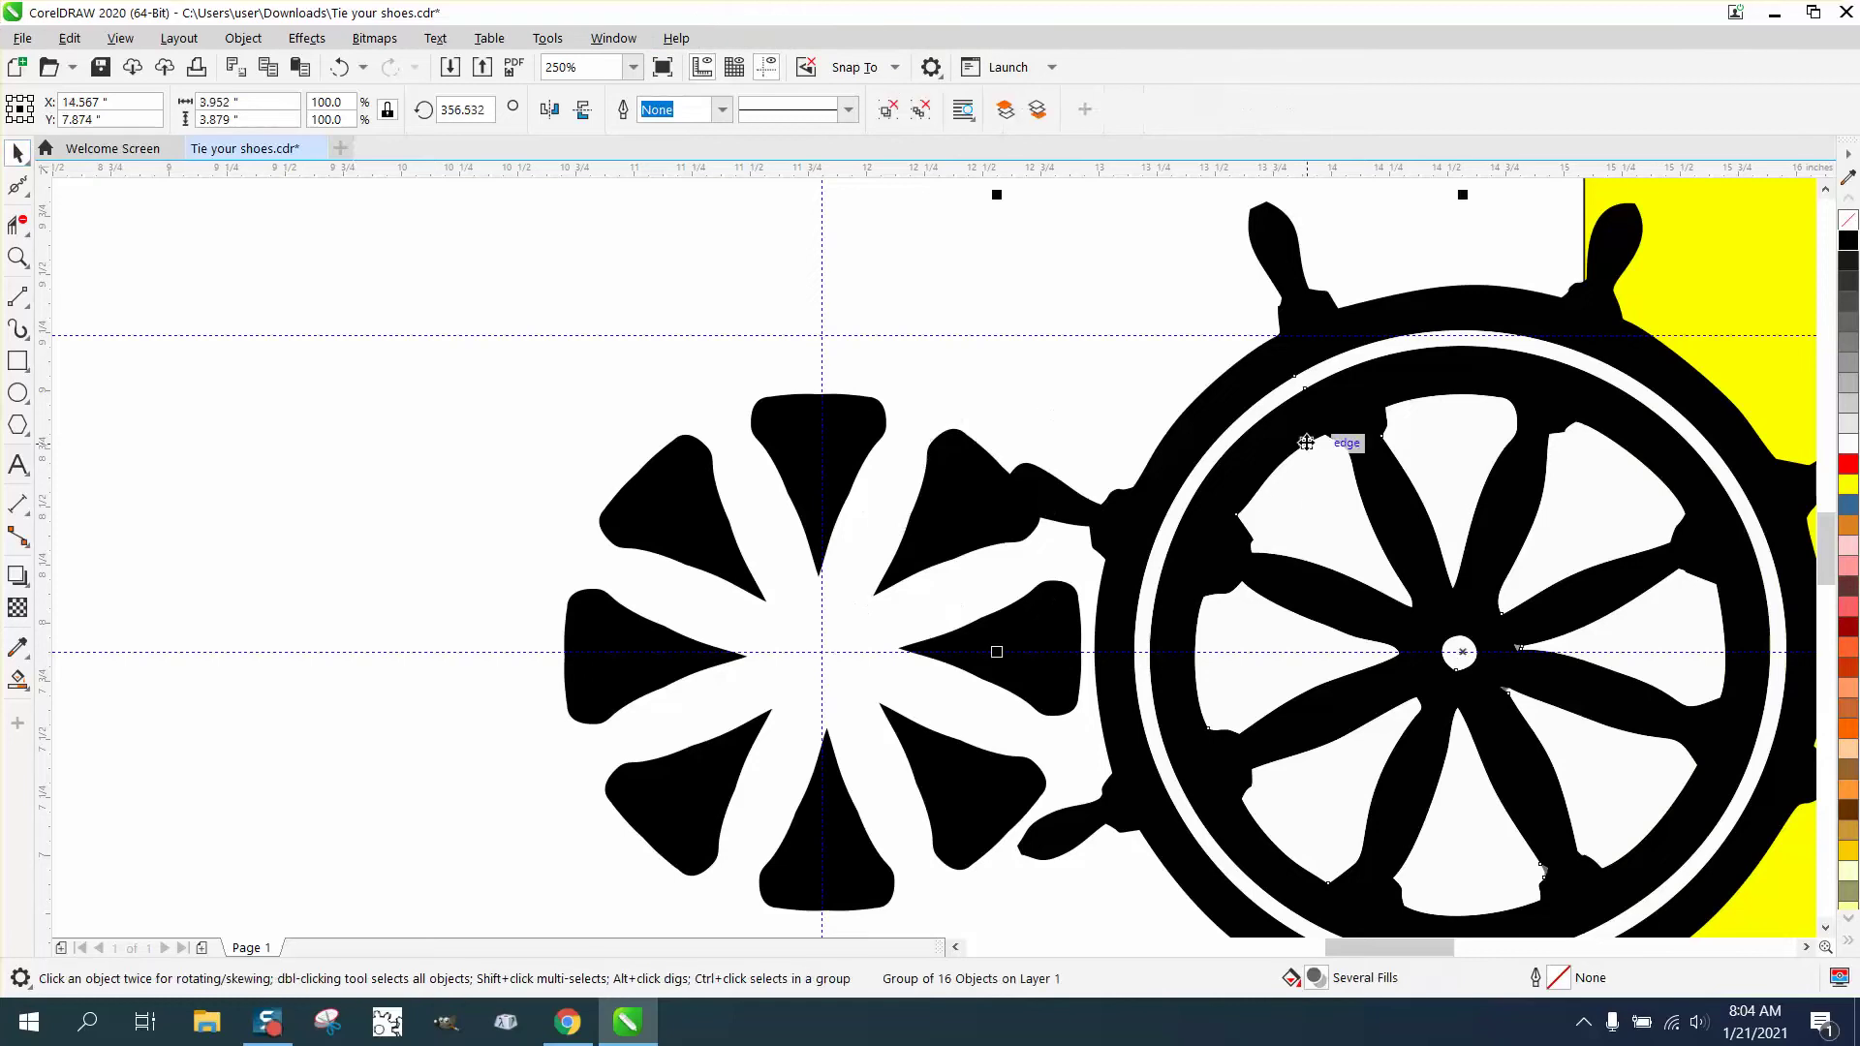
key(shift+Right)
drag(523, 362, 1195, 881)
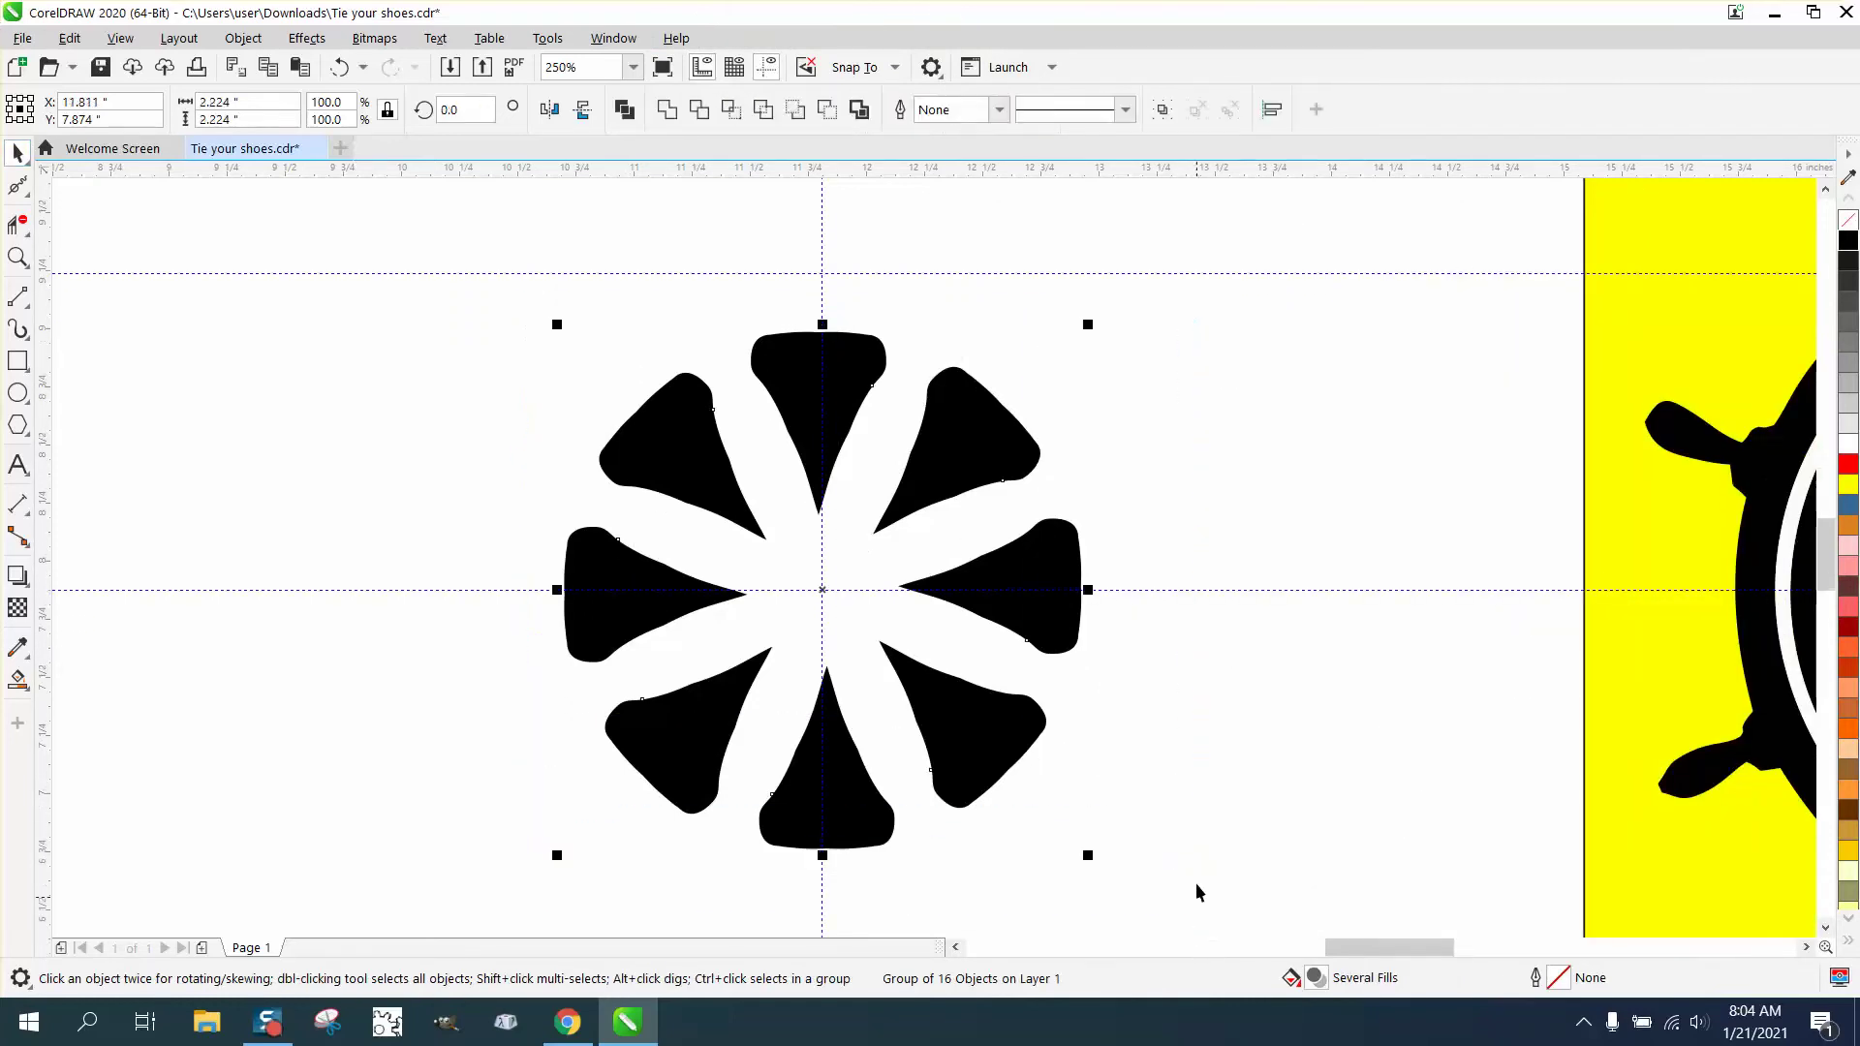
click(1848, 221)
right_click(1849, 246)
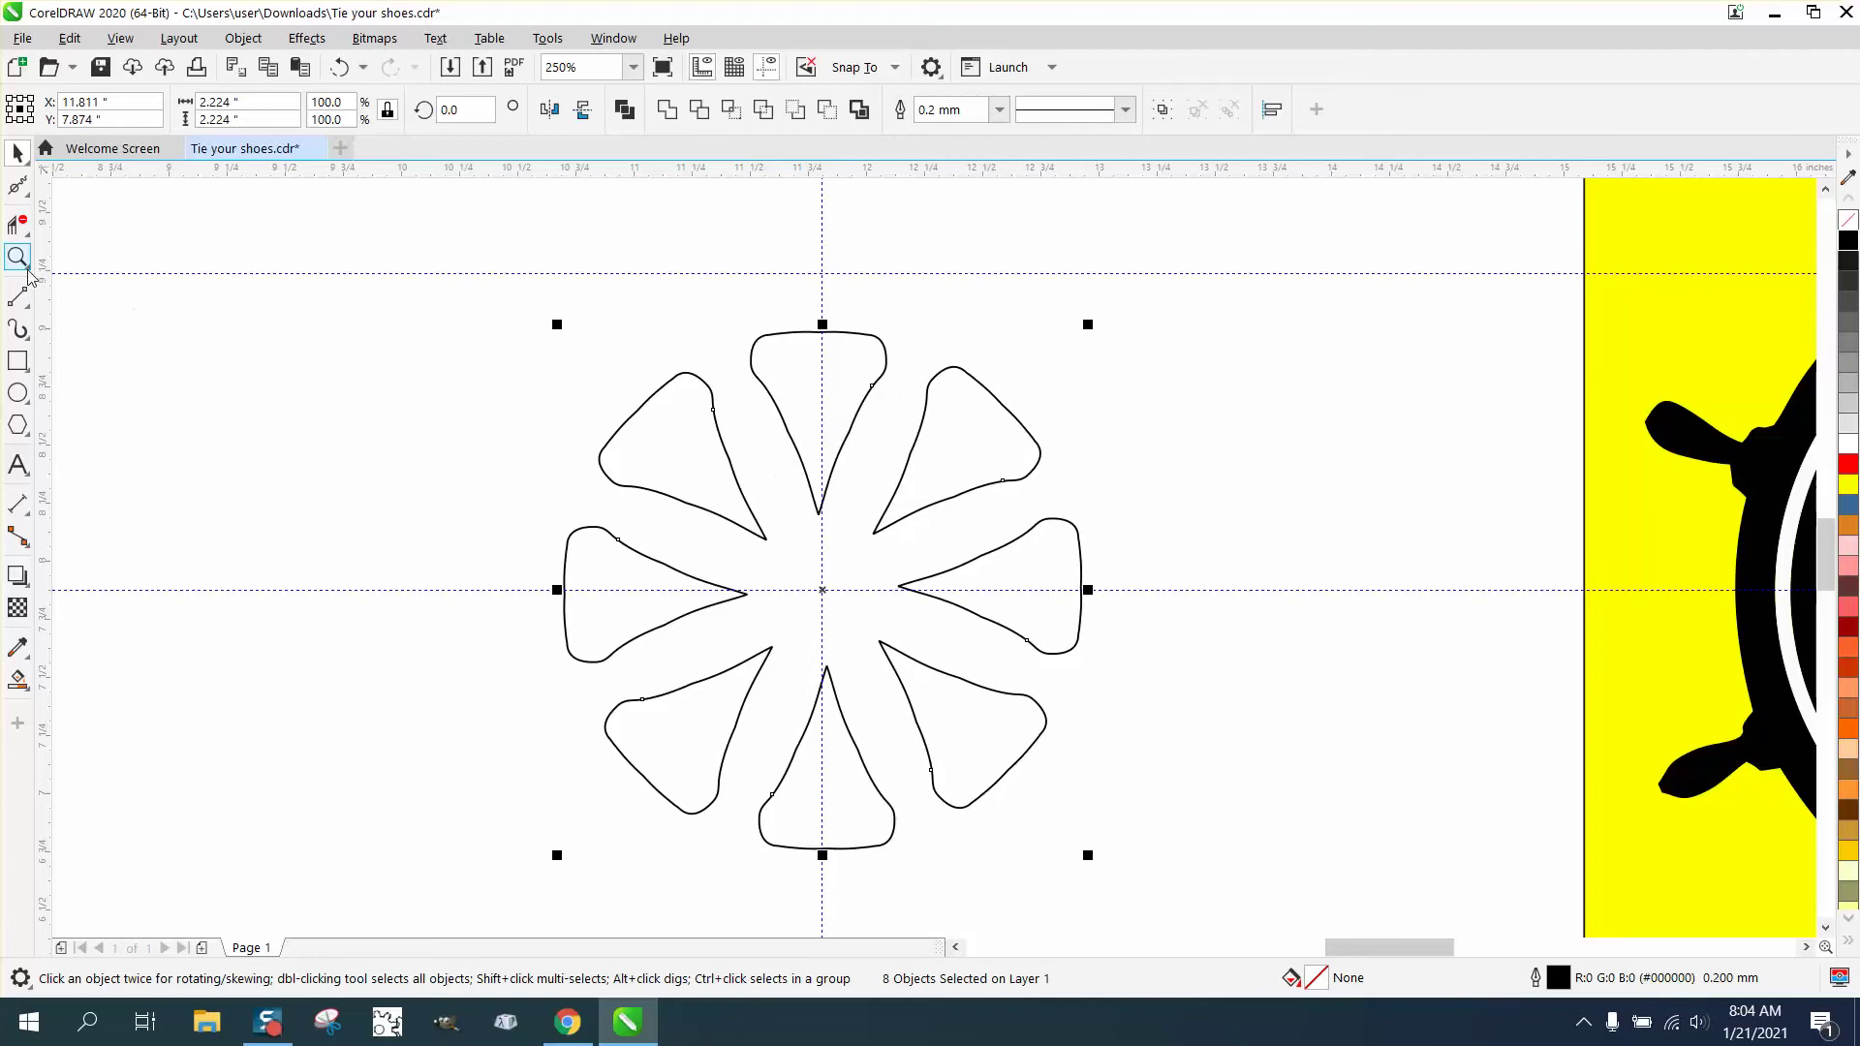
- Draw a circle centred on the guide crossing and enlarge it to enclose the spoke tips
click(18, 393)
drag(664, 262, 178, 746)
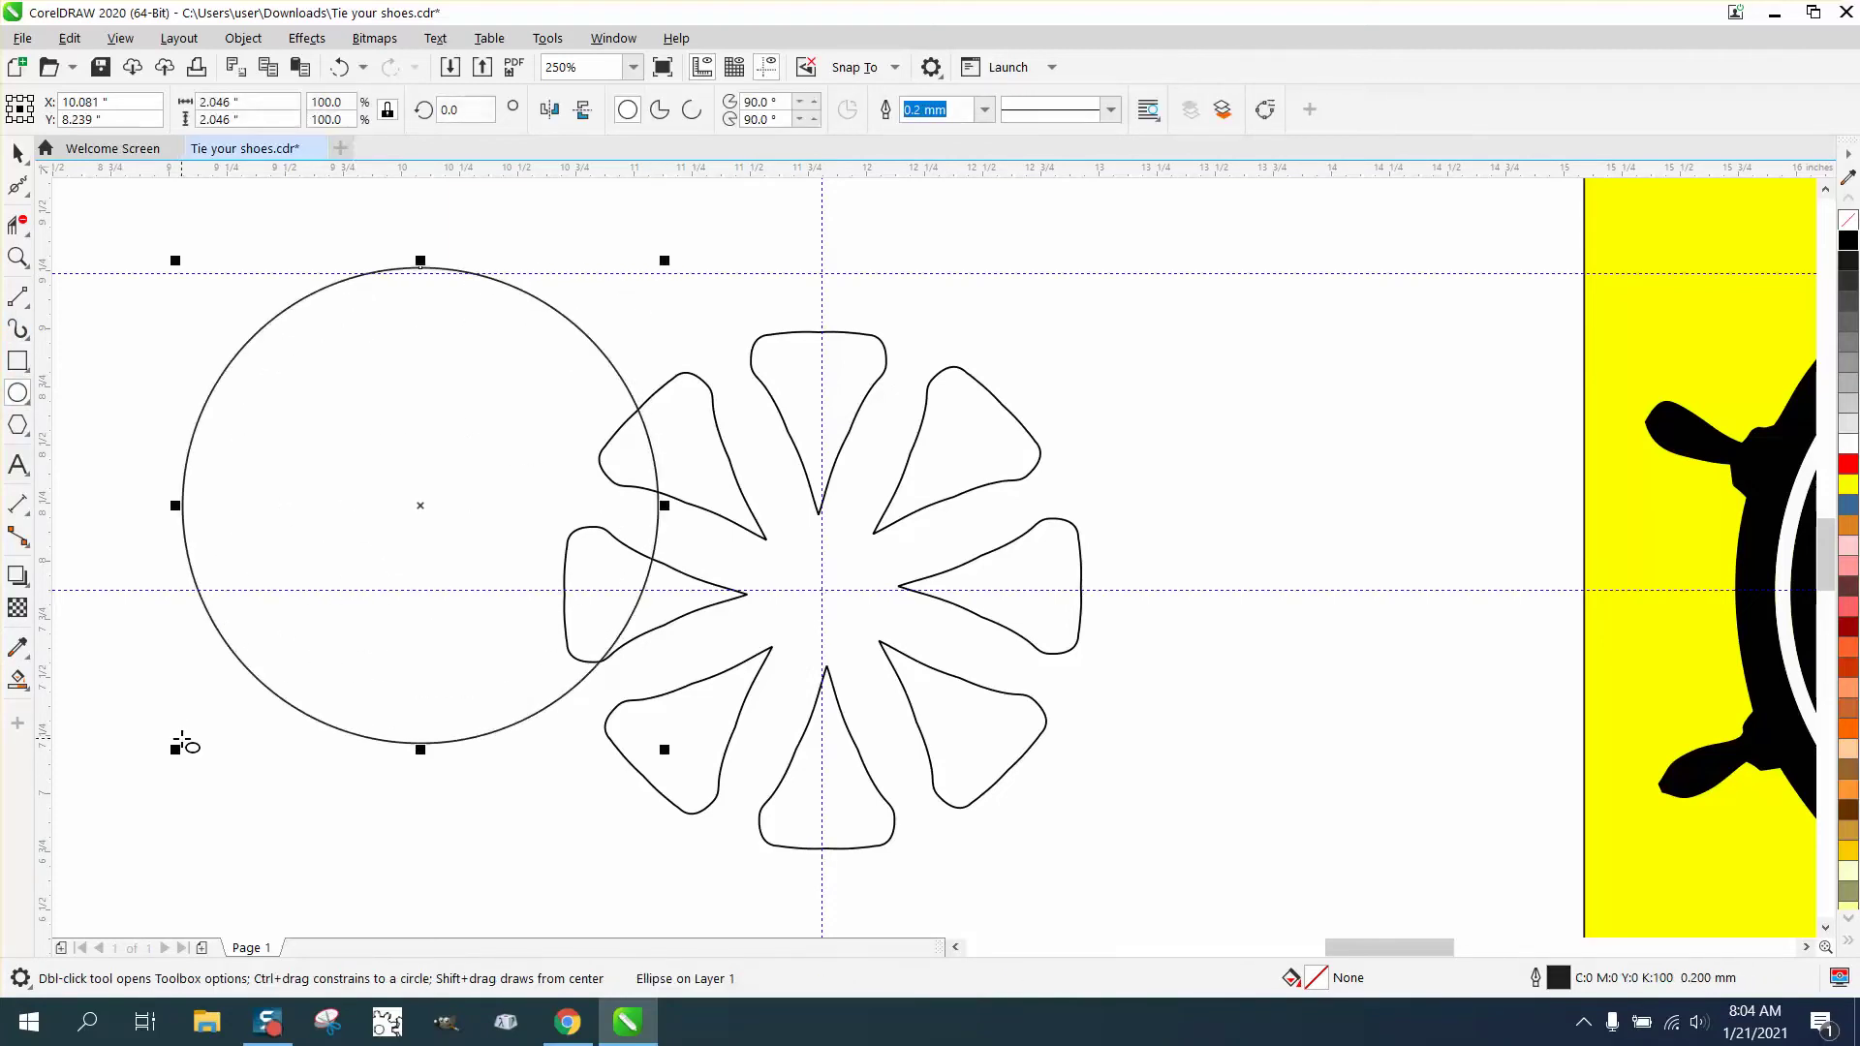
key(p)
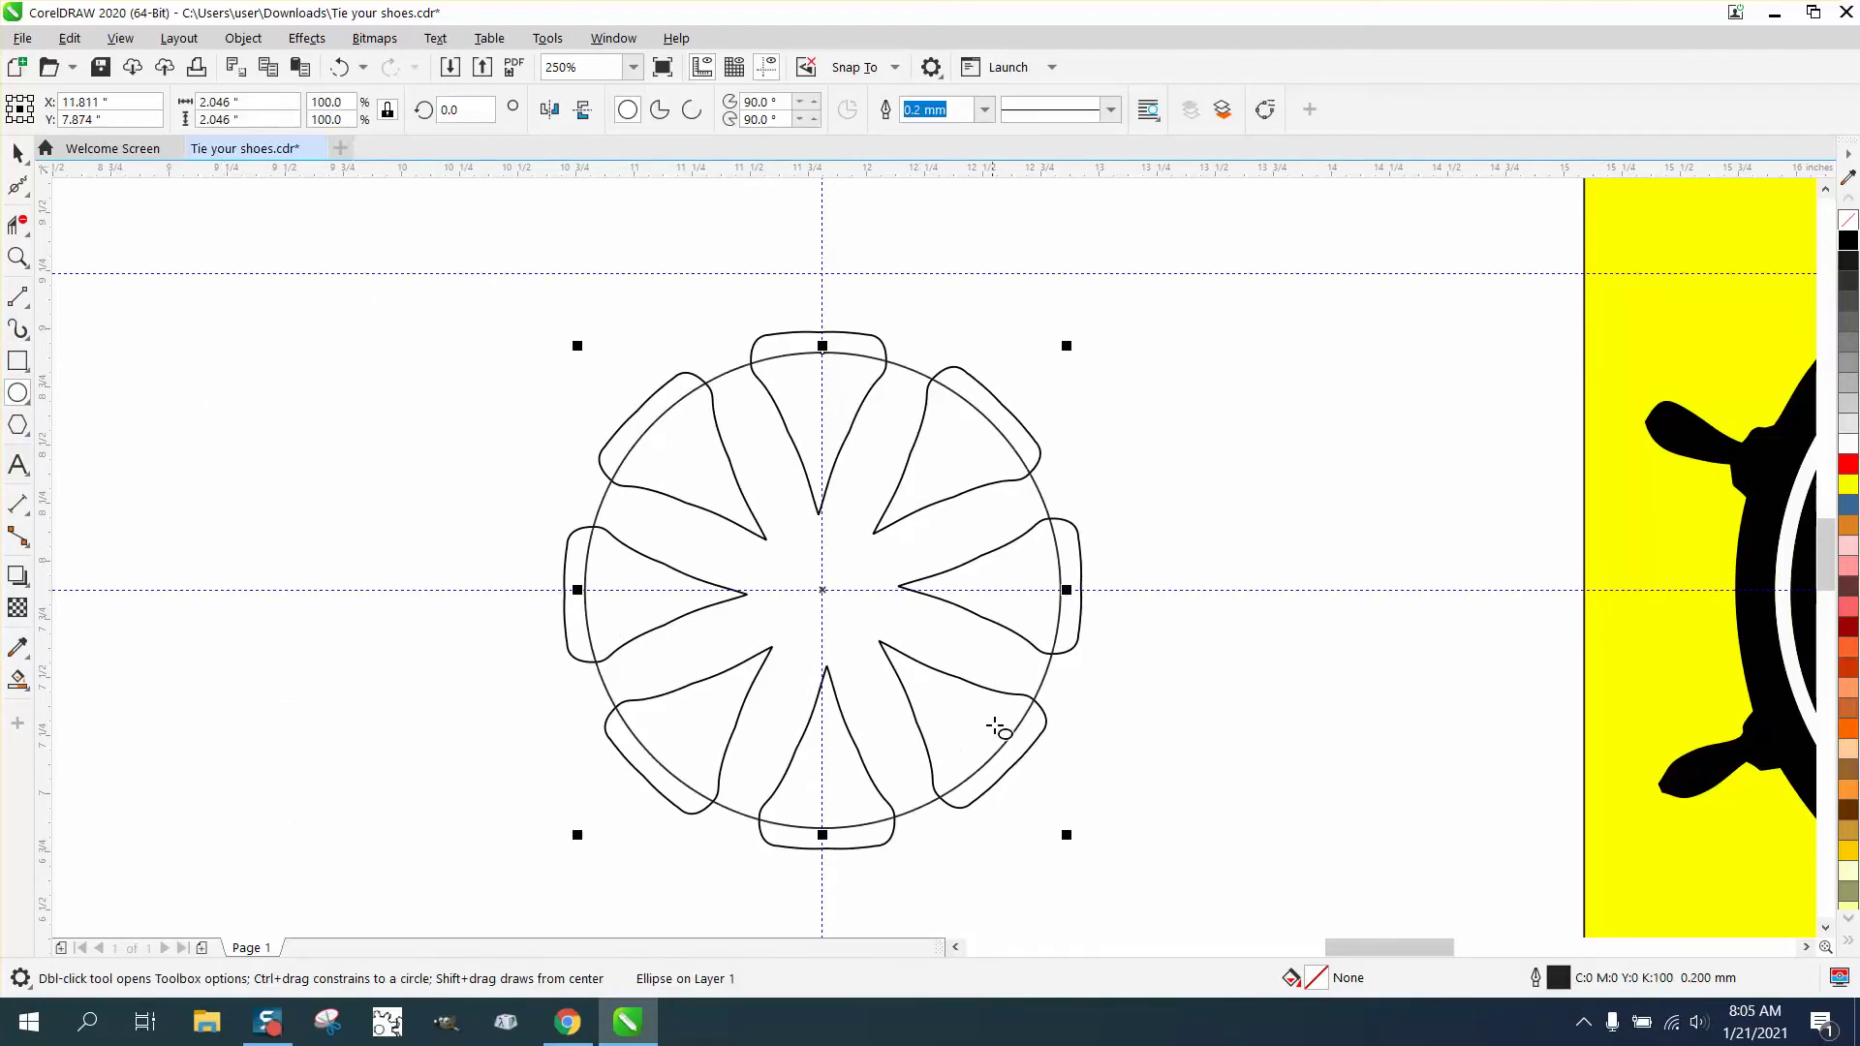
click(17, 153)
mouse_move(1069, 344)
mouse_down()
mouse_move(1110, 313)
mouse_move(1091, 317)
mouse_up()
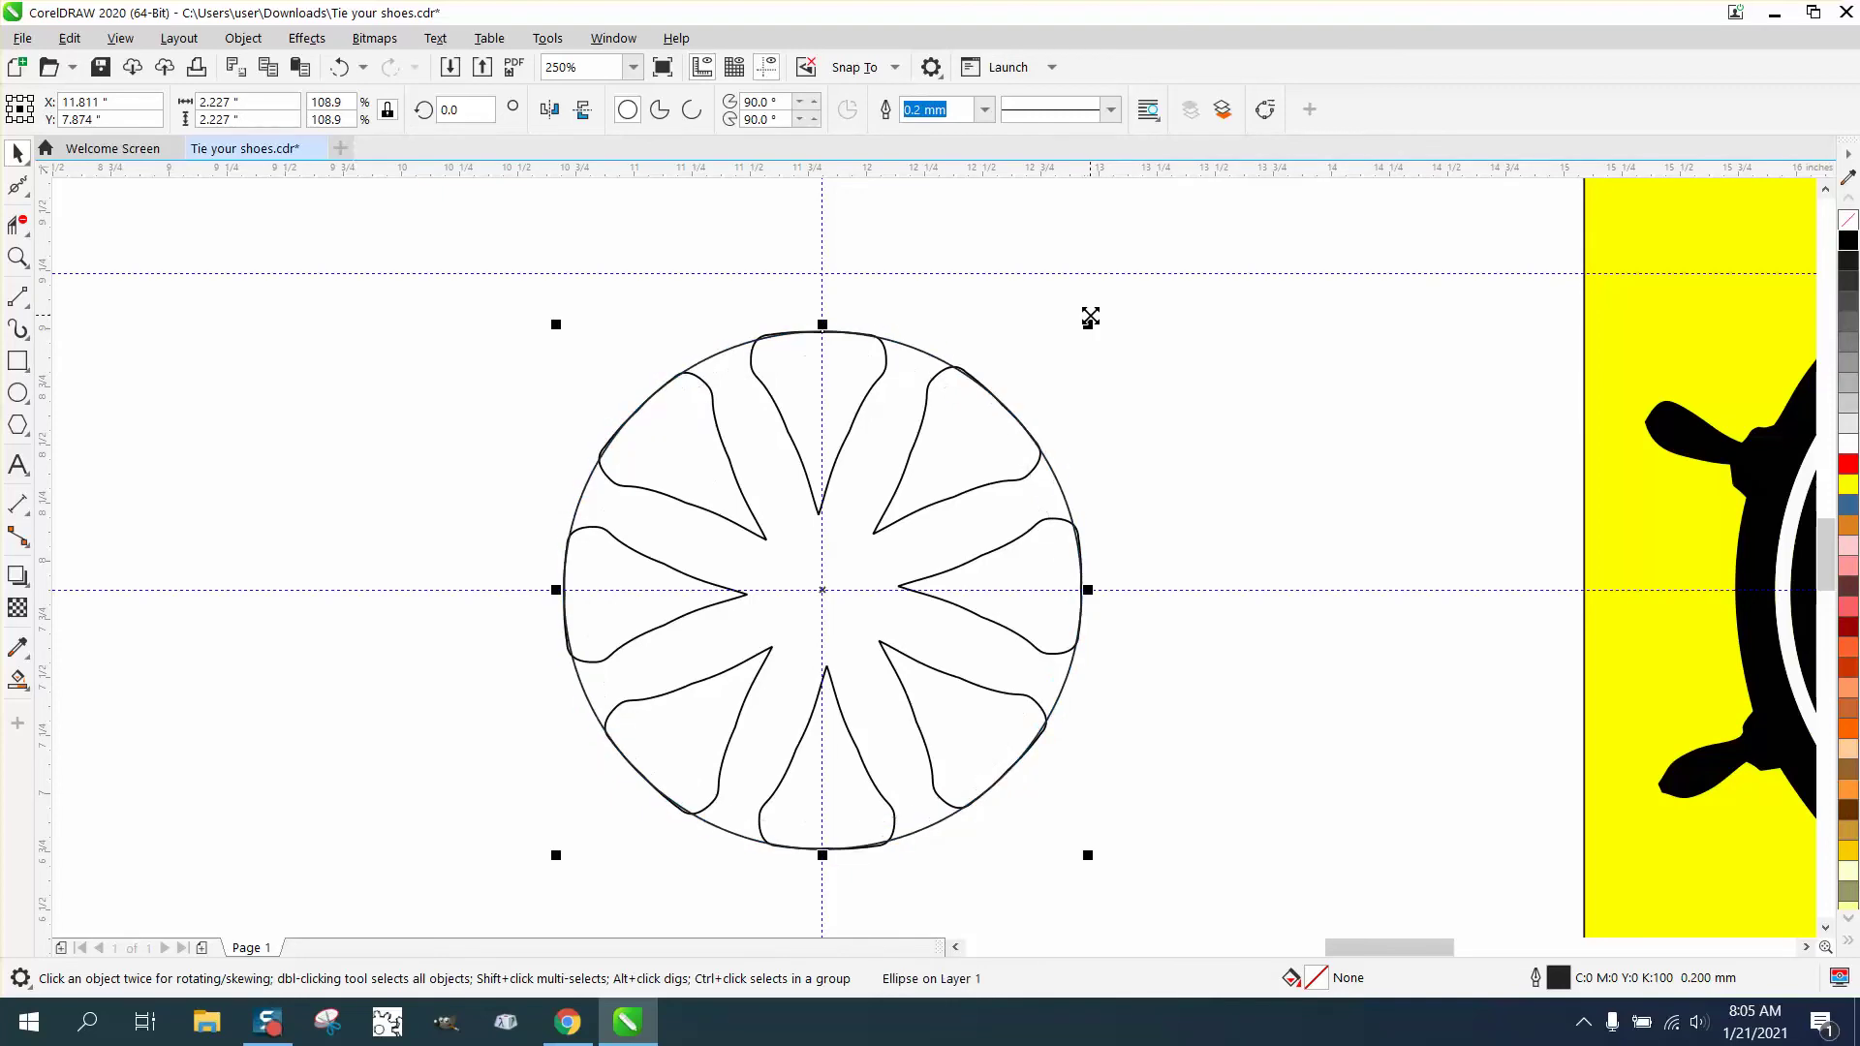
- Smart Fill the spoke region into a solid black eight-spoke hub and nudge it left
click(17, 680)
click(768, 509)
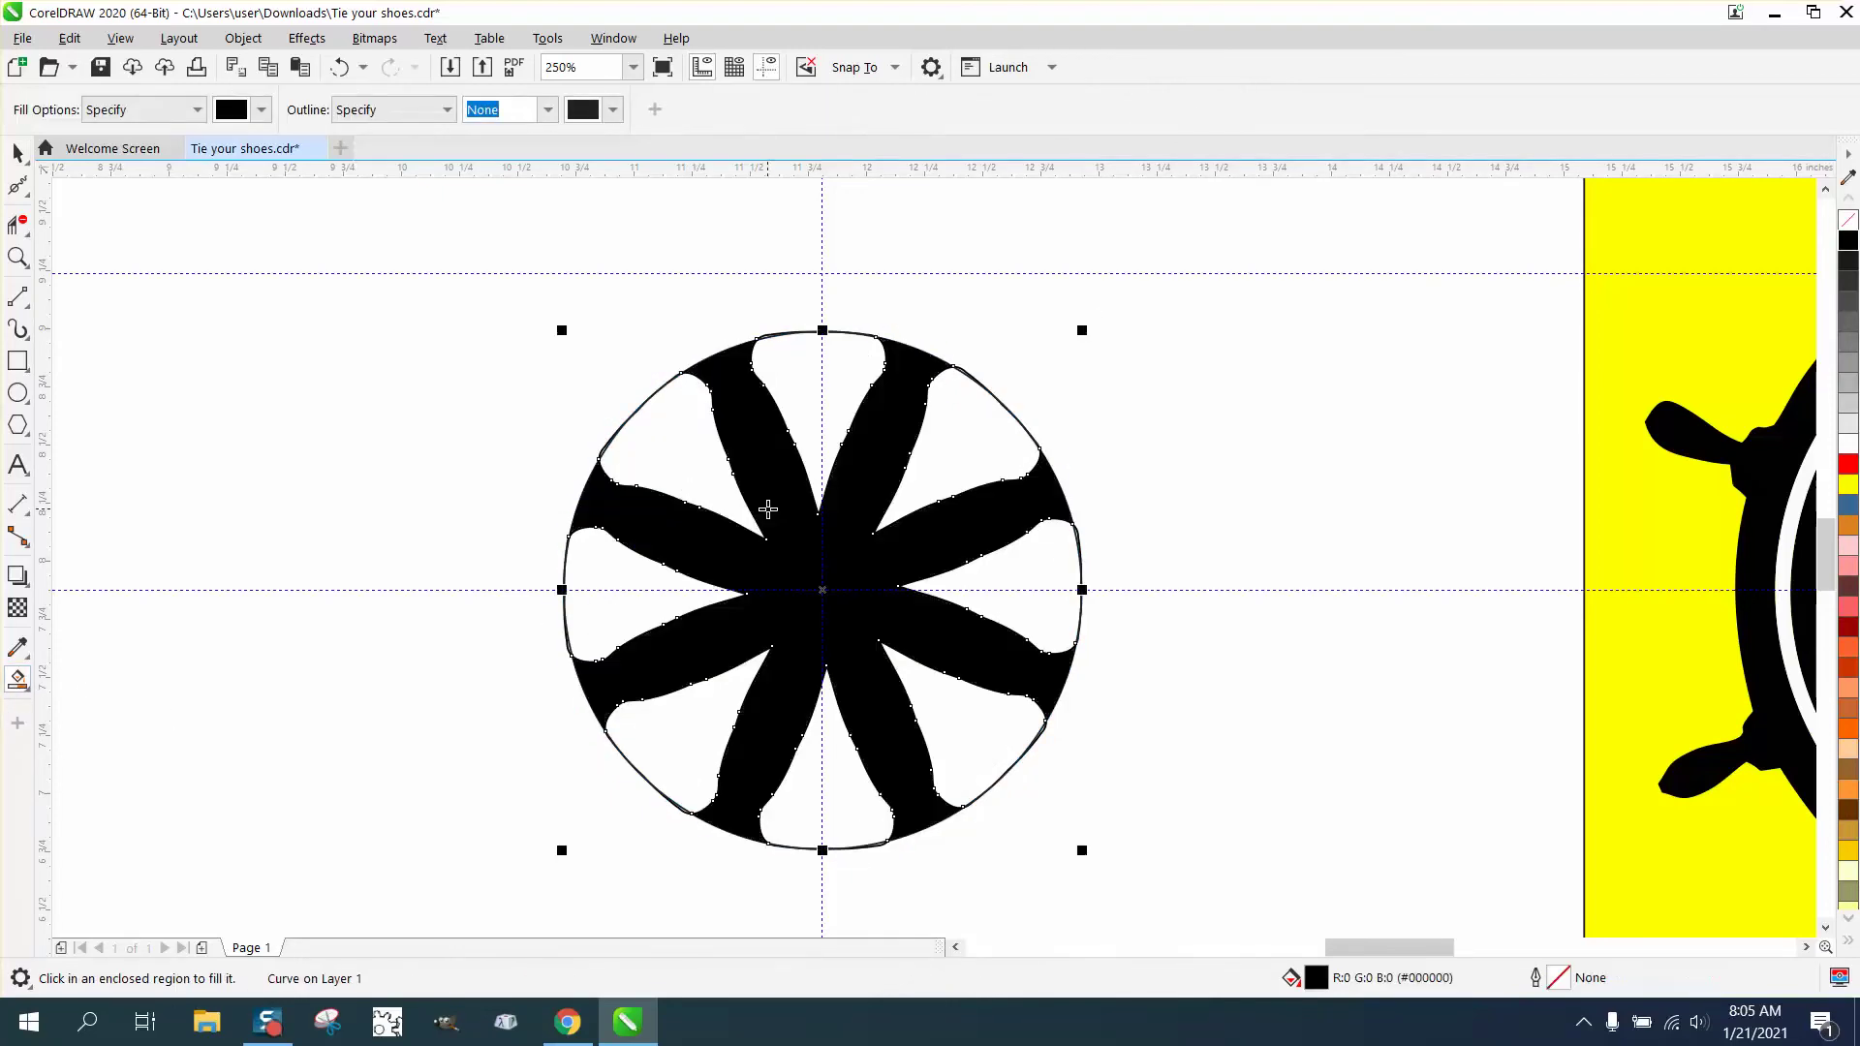
scroll(555, 641, down, 2)
click(17, 153)
key(Left)
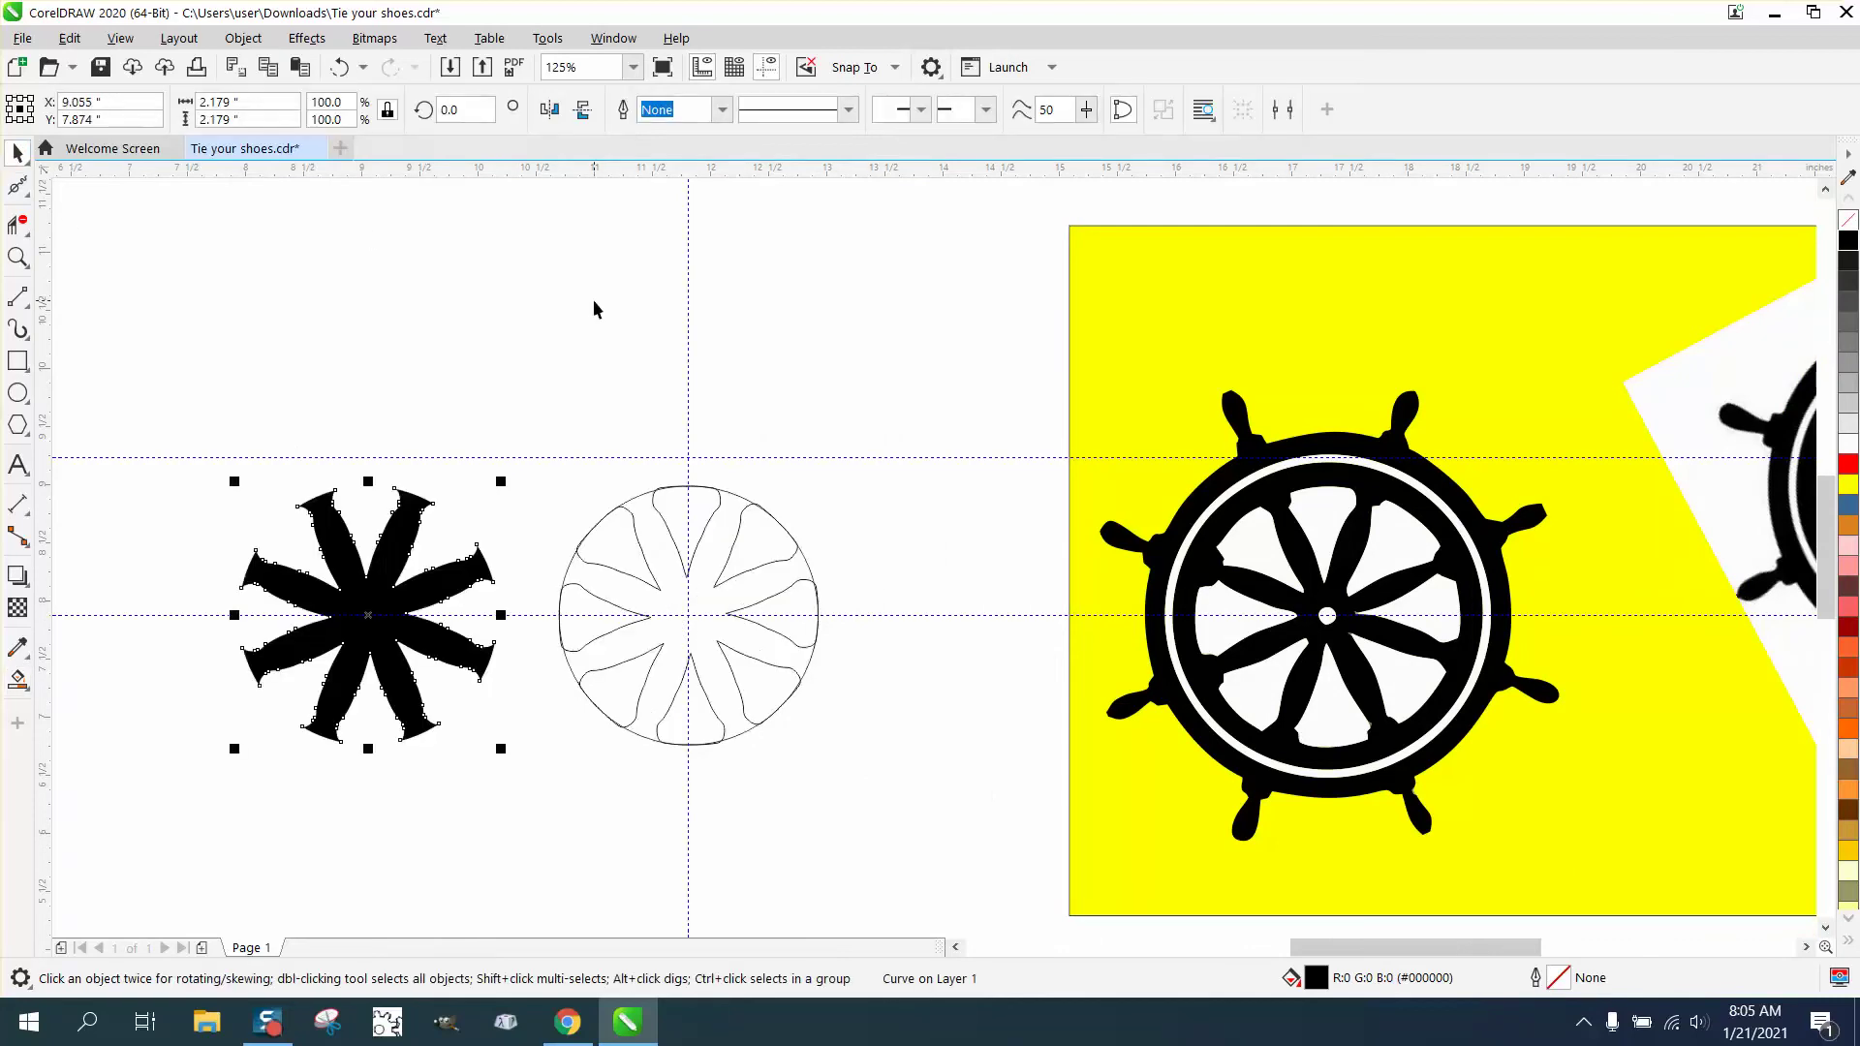
key(Left)
scroll(711, 422, down, 2)
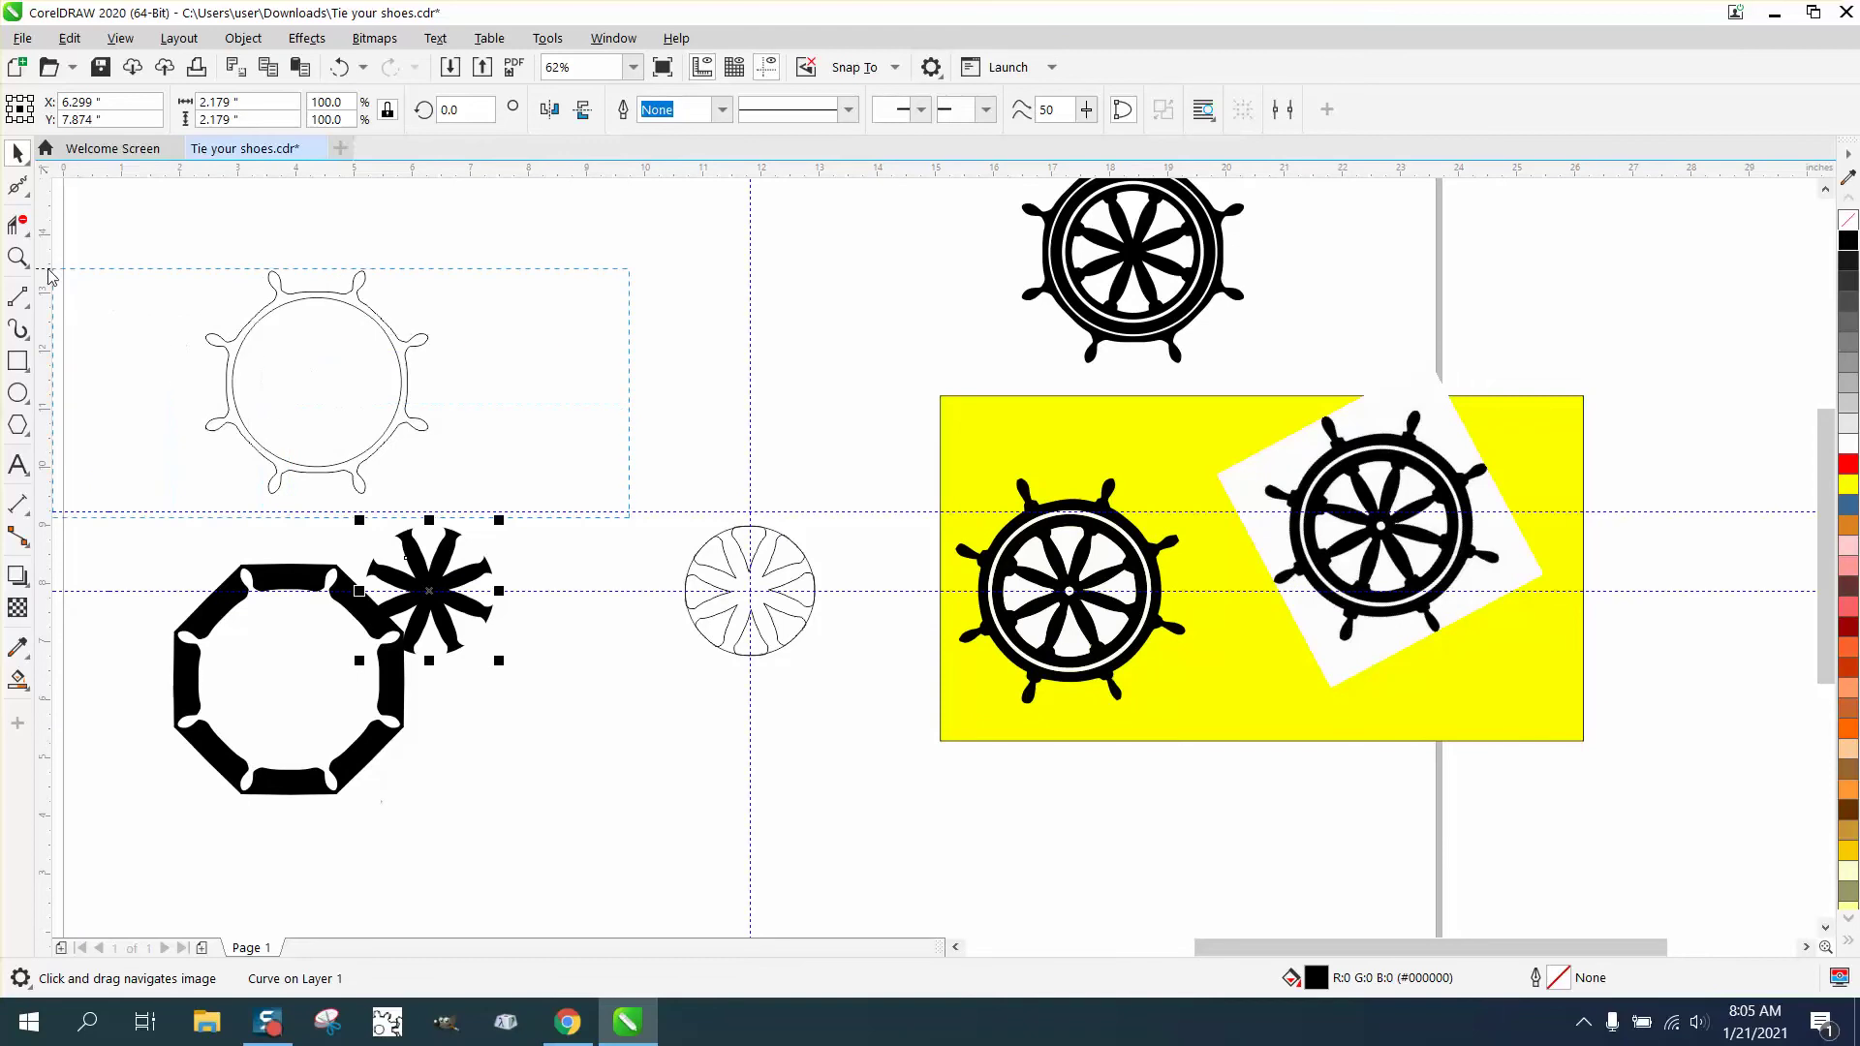
click(18, 256)
drag(871, 709, 868, 704)
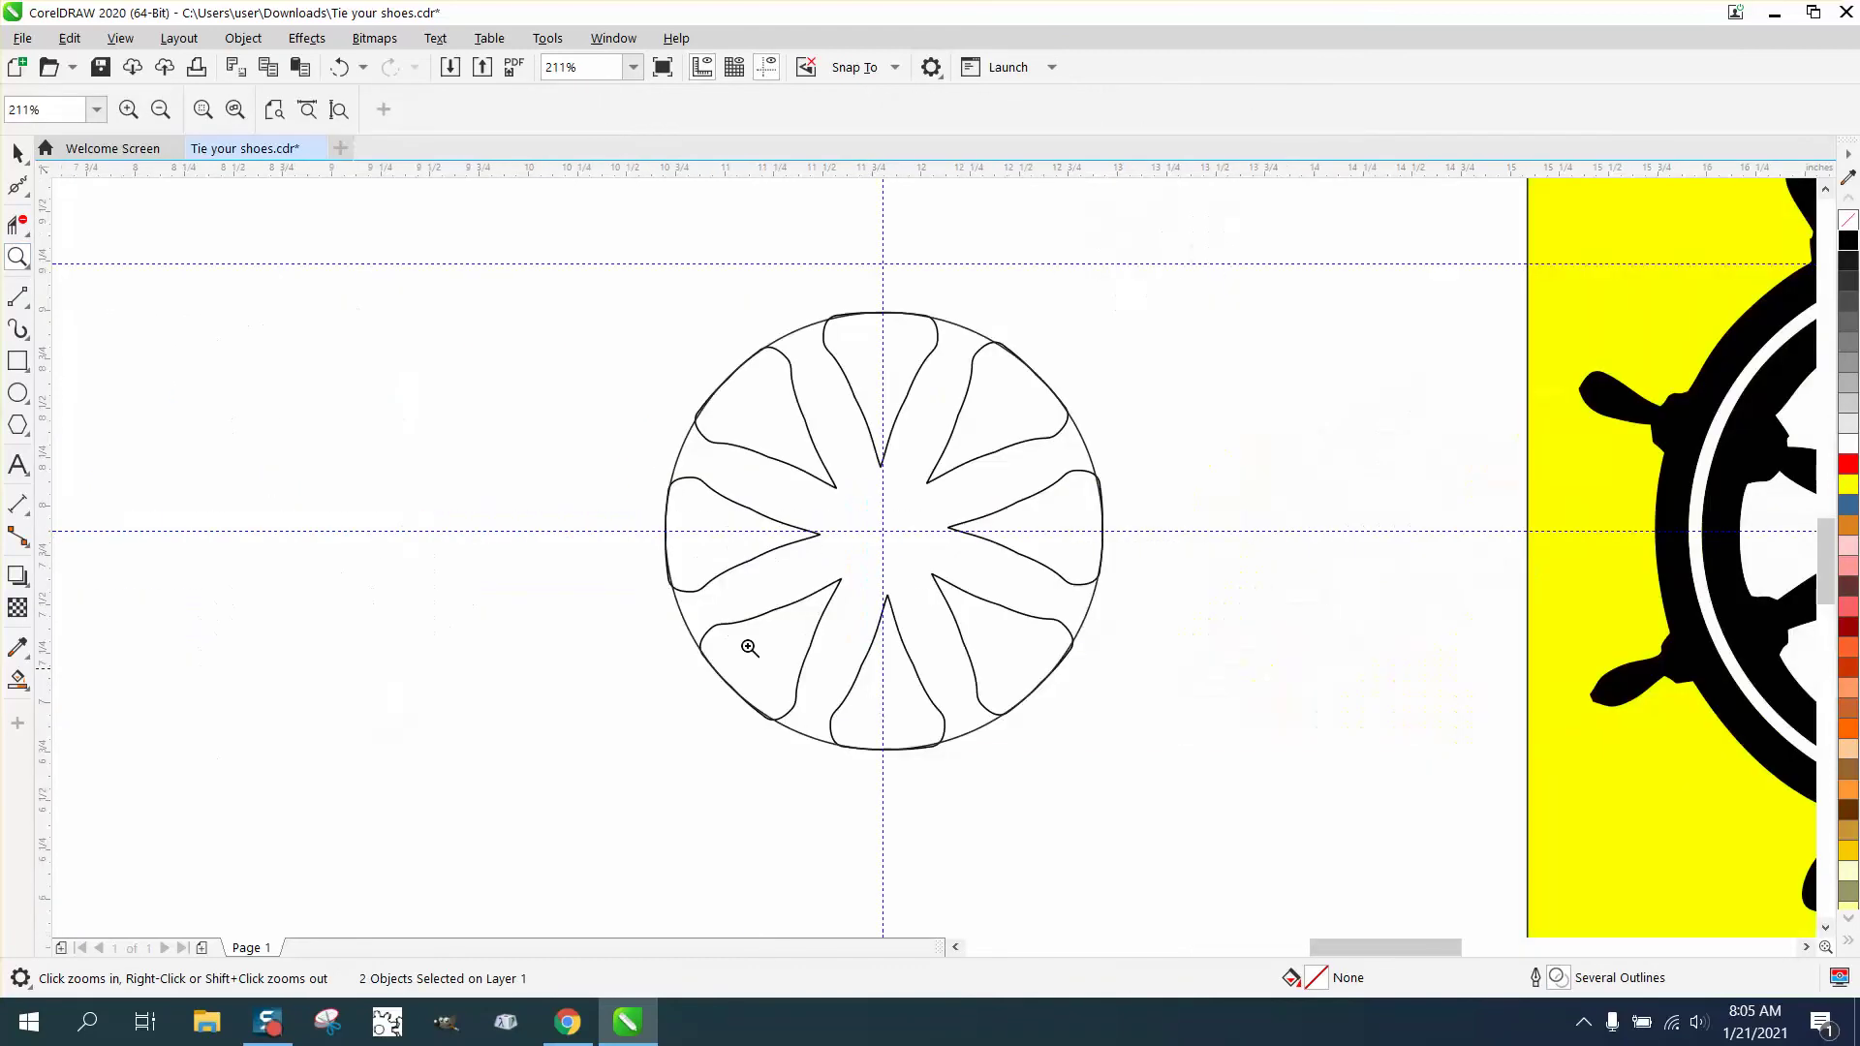
click(17, 152)
- Delete the leftover circle outline and the flower-shaped outline
click(930, 398)
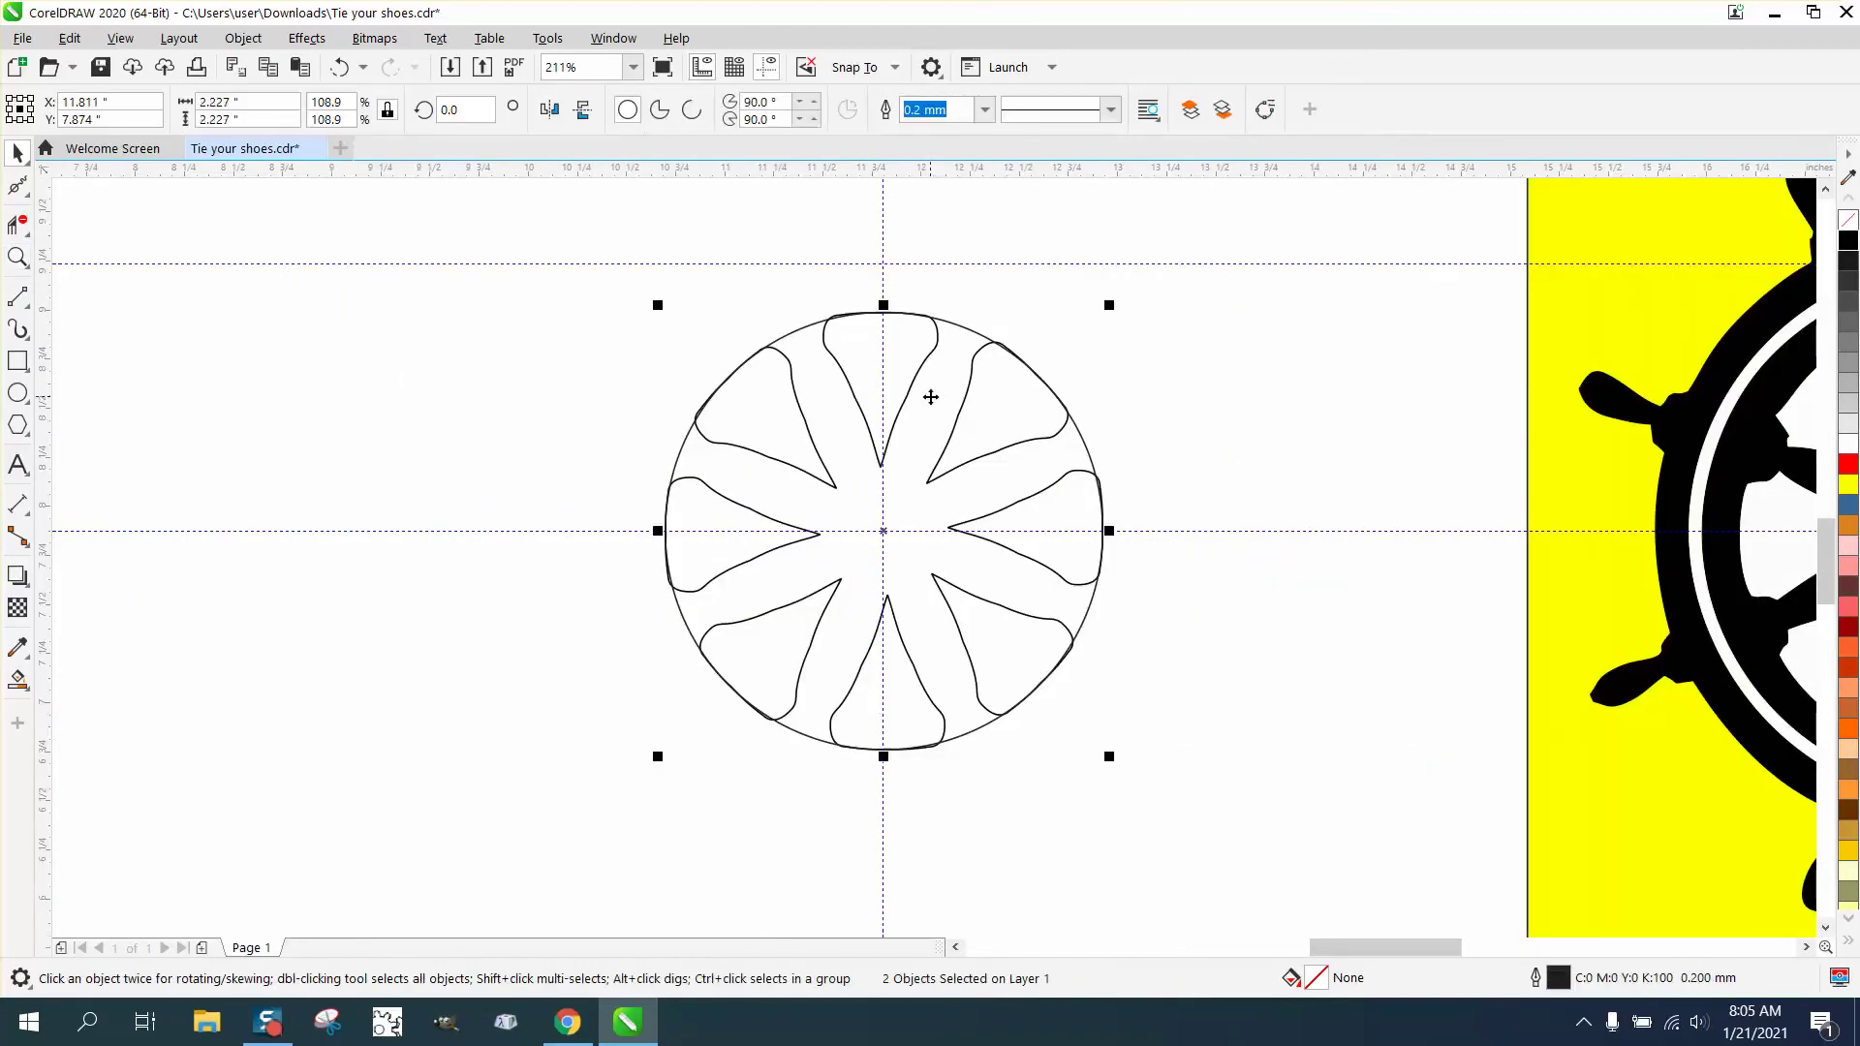
key(Delete)
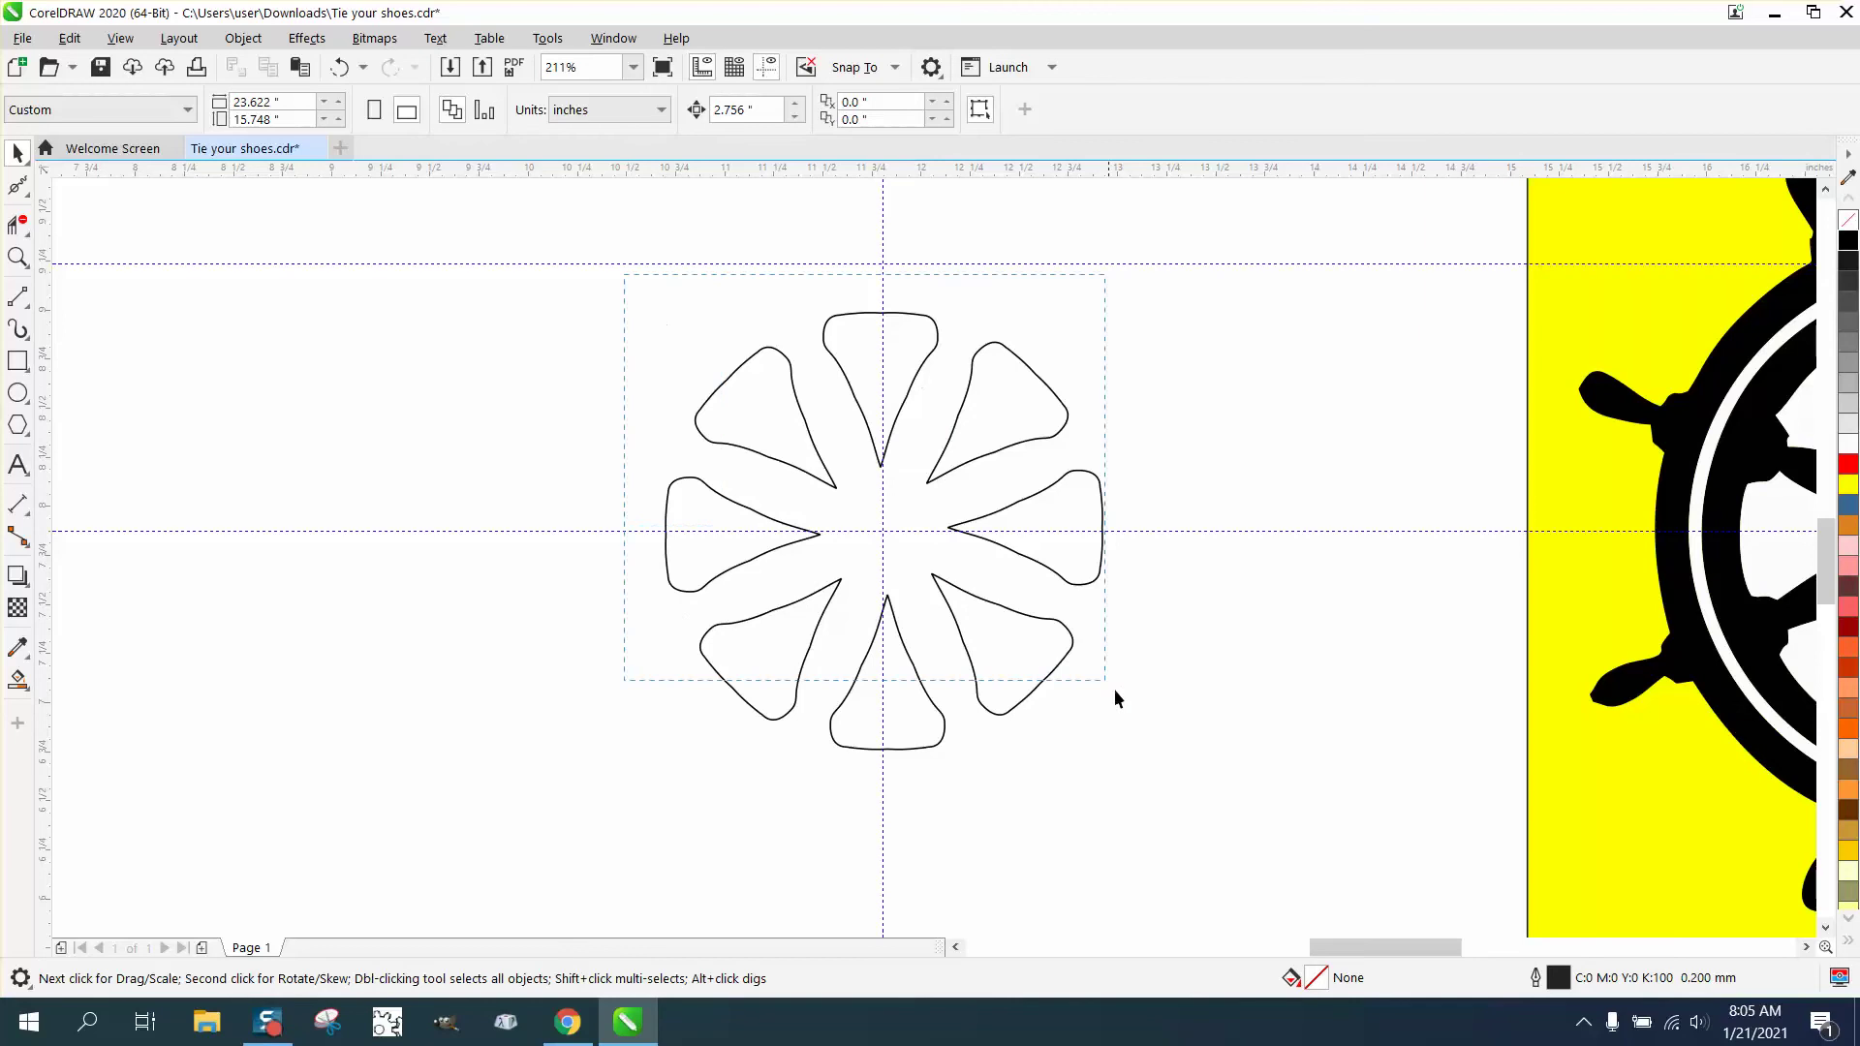
drag(1181, 761, 1187, 808)
key(Delete)
scroll(857, 539, down, 3)
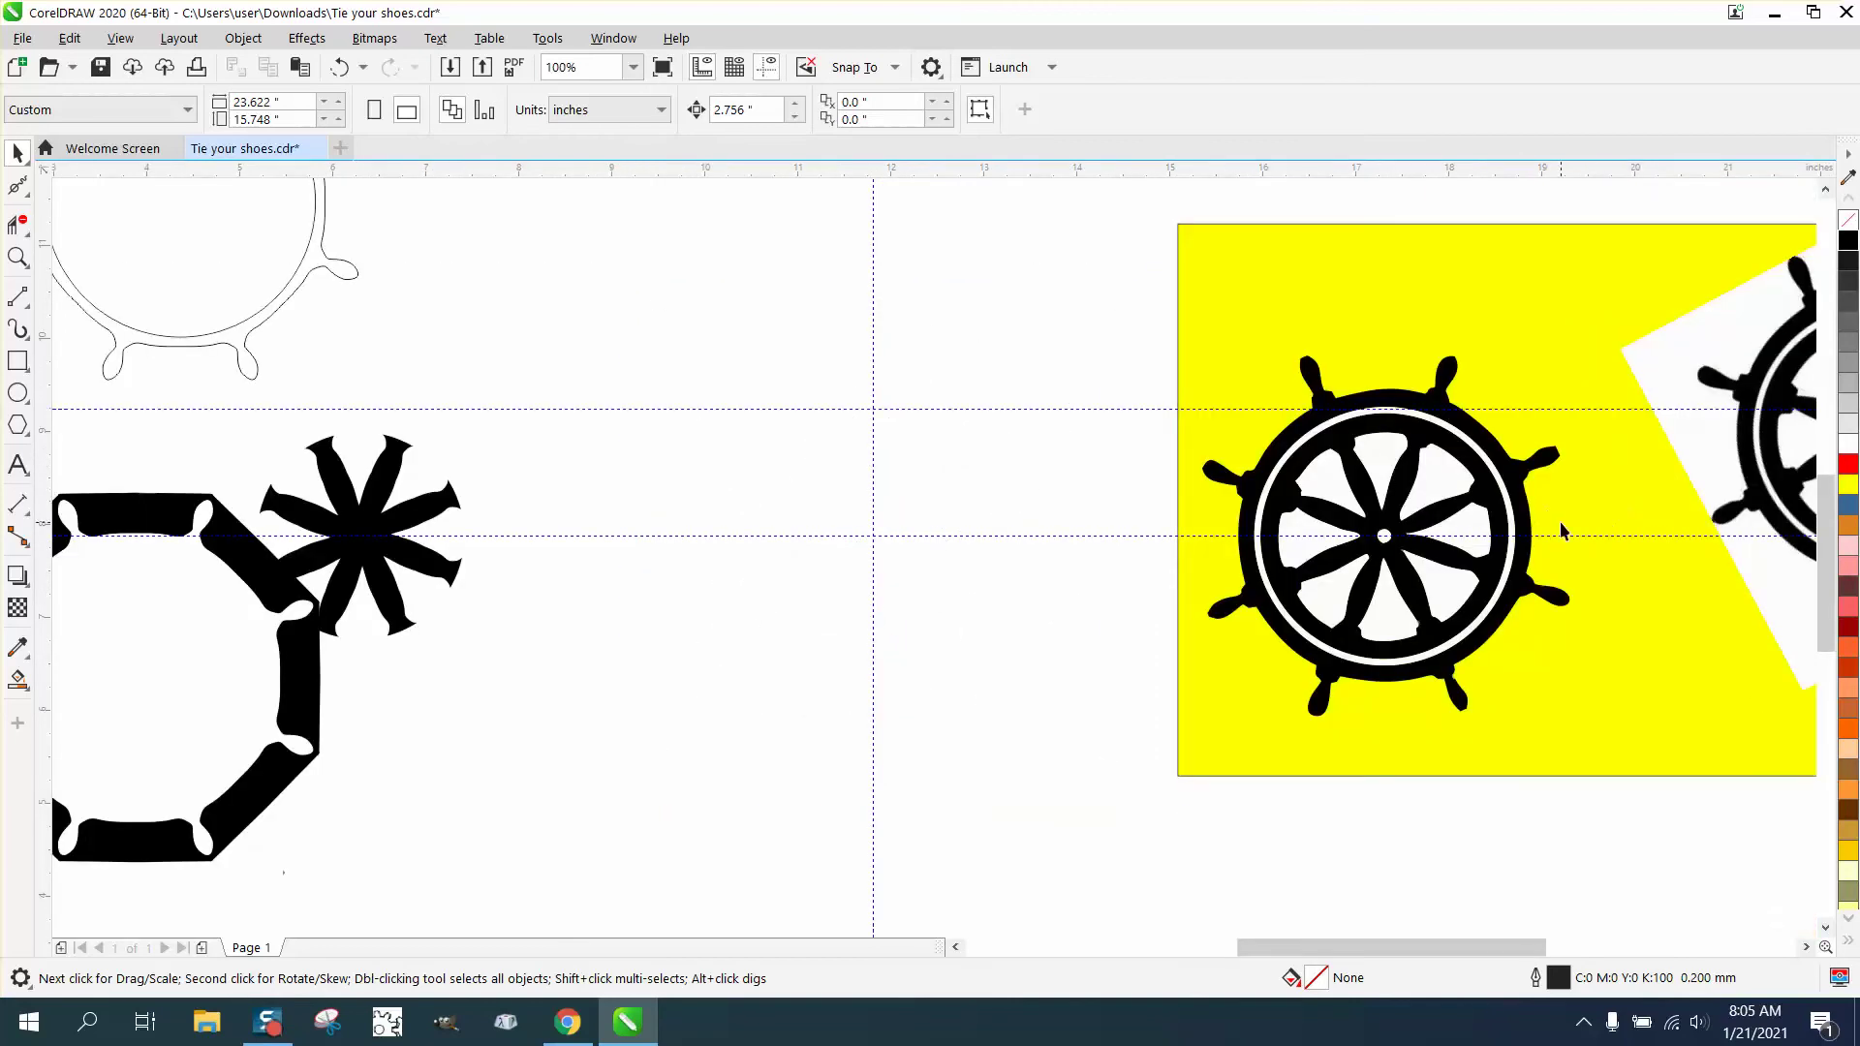
- Move the ship's wheel reference group left onto the guides and zoom in on its top handles
click(1526, 517)
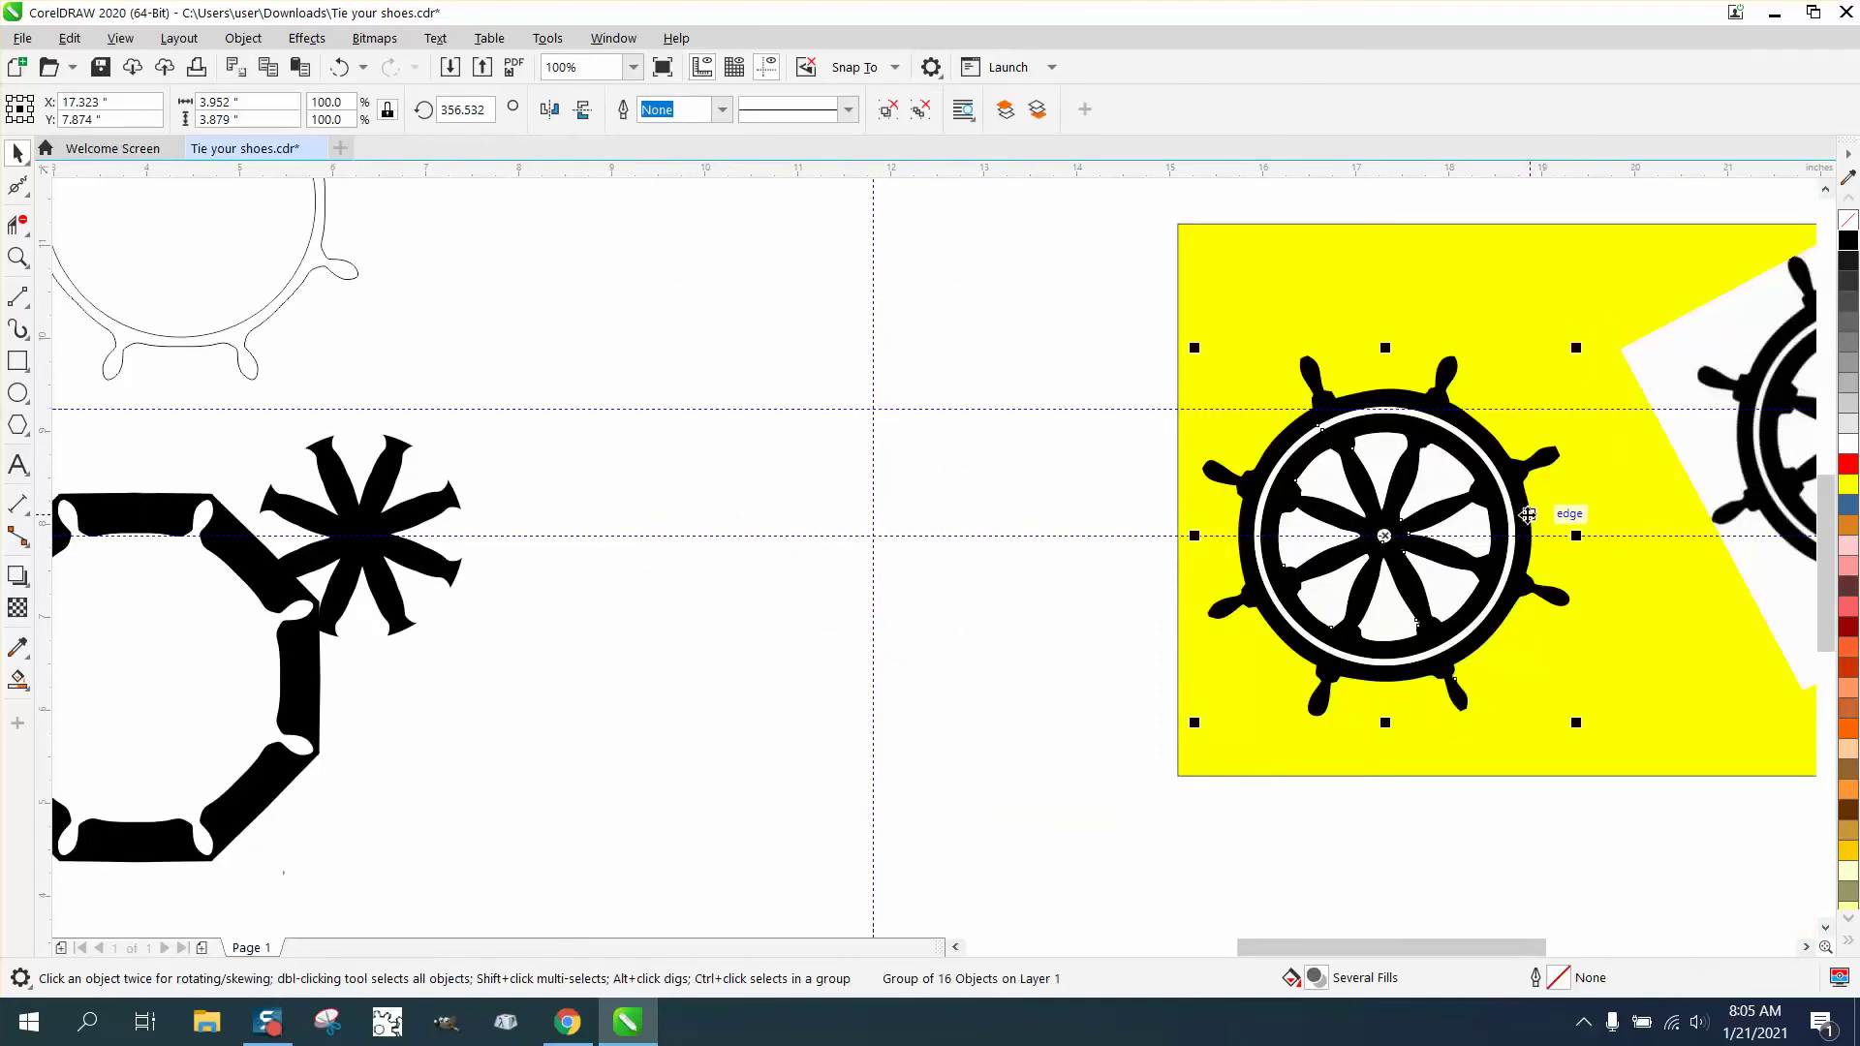
key(ctrl+z)
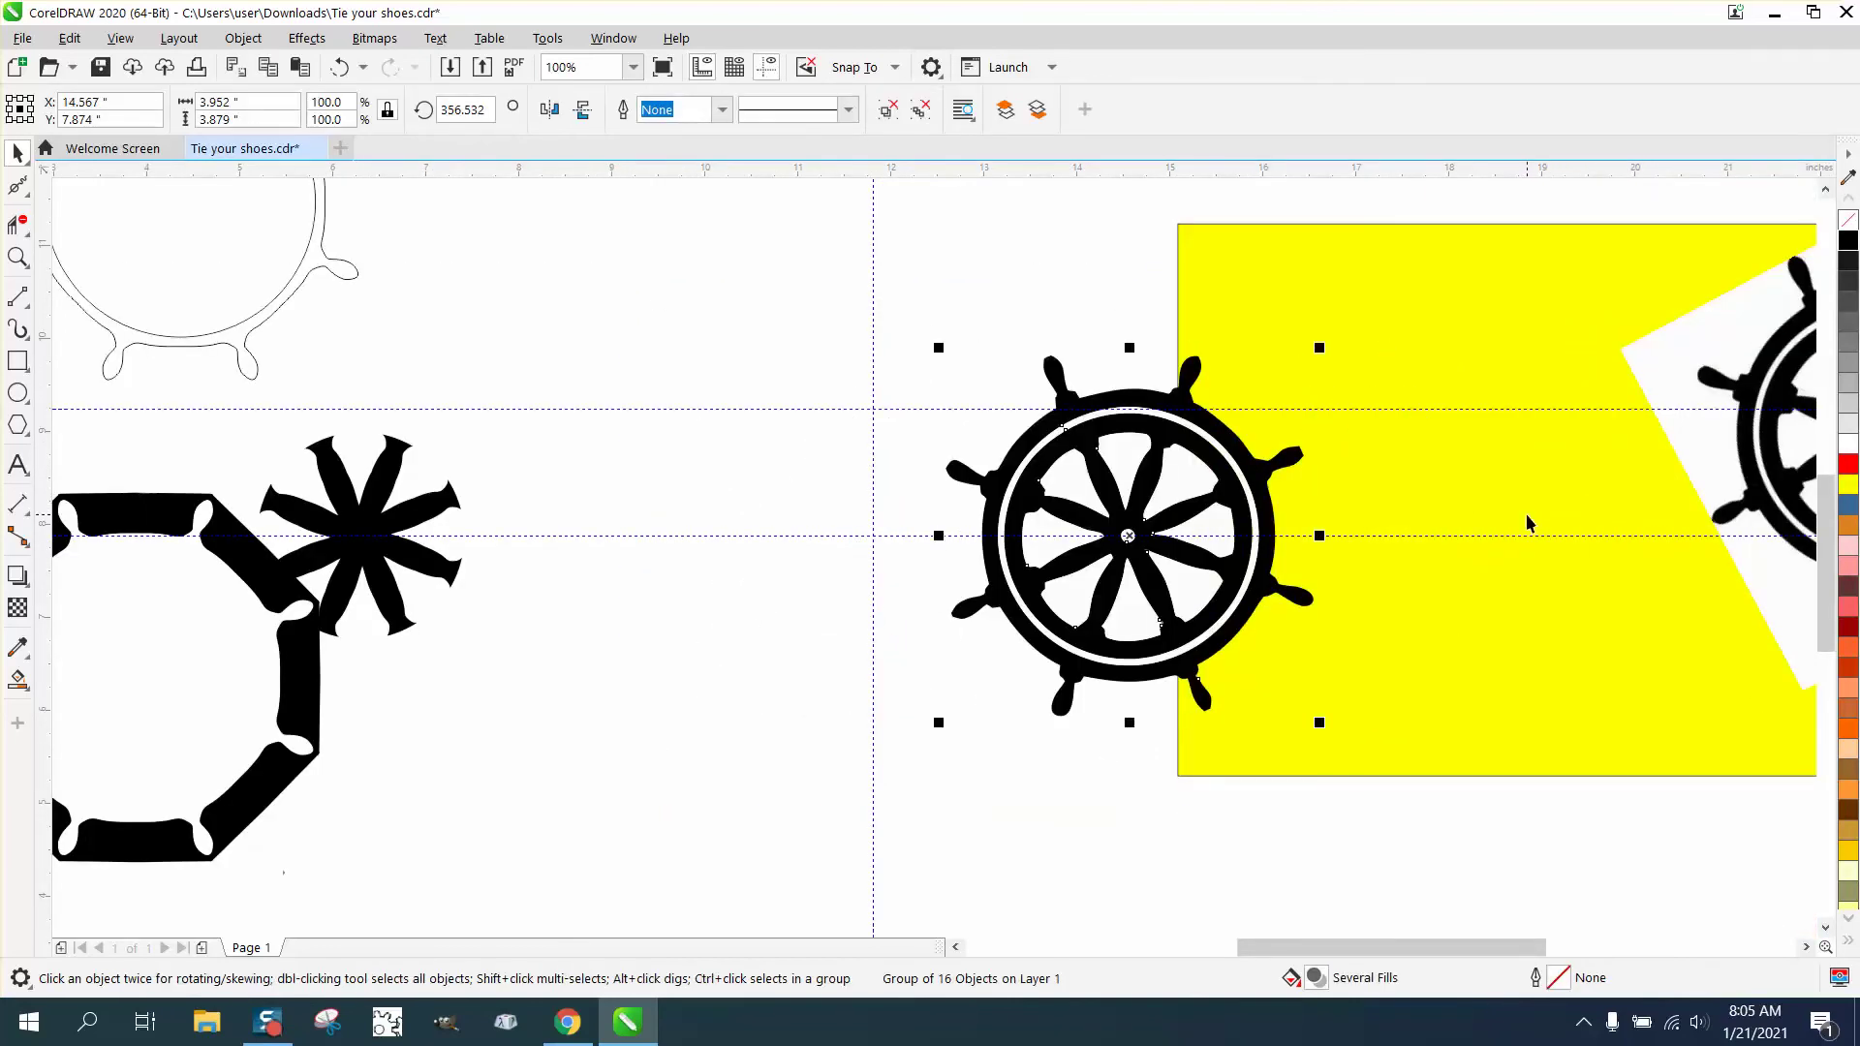
key(ctrl+r)
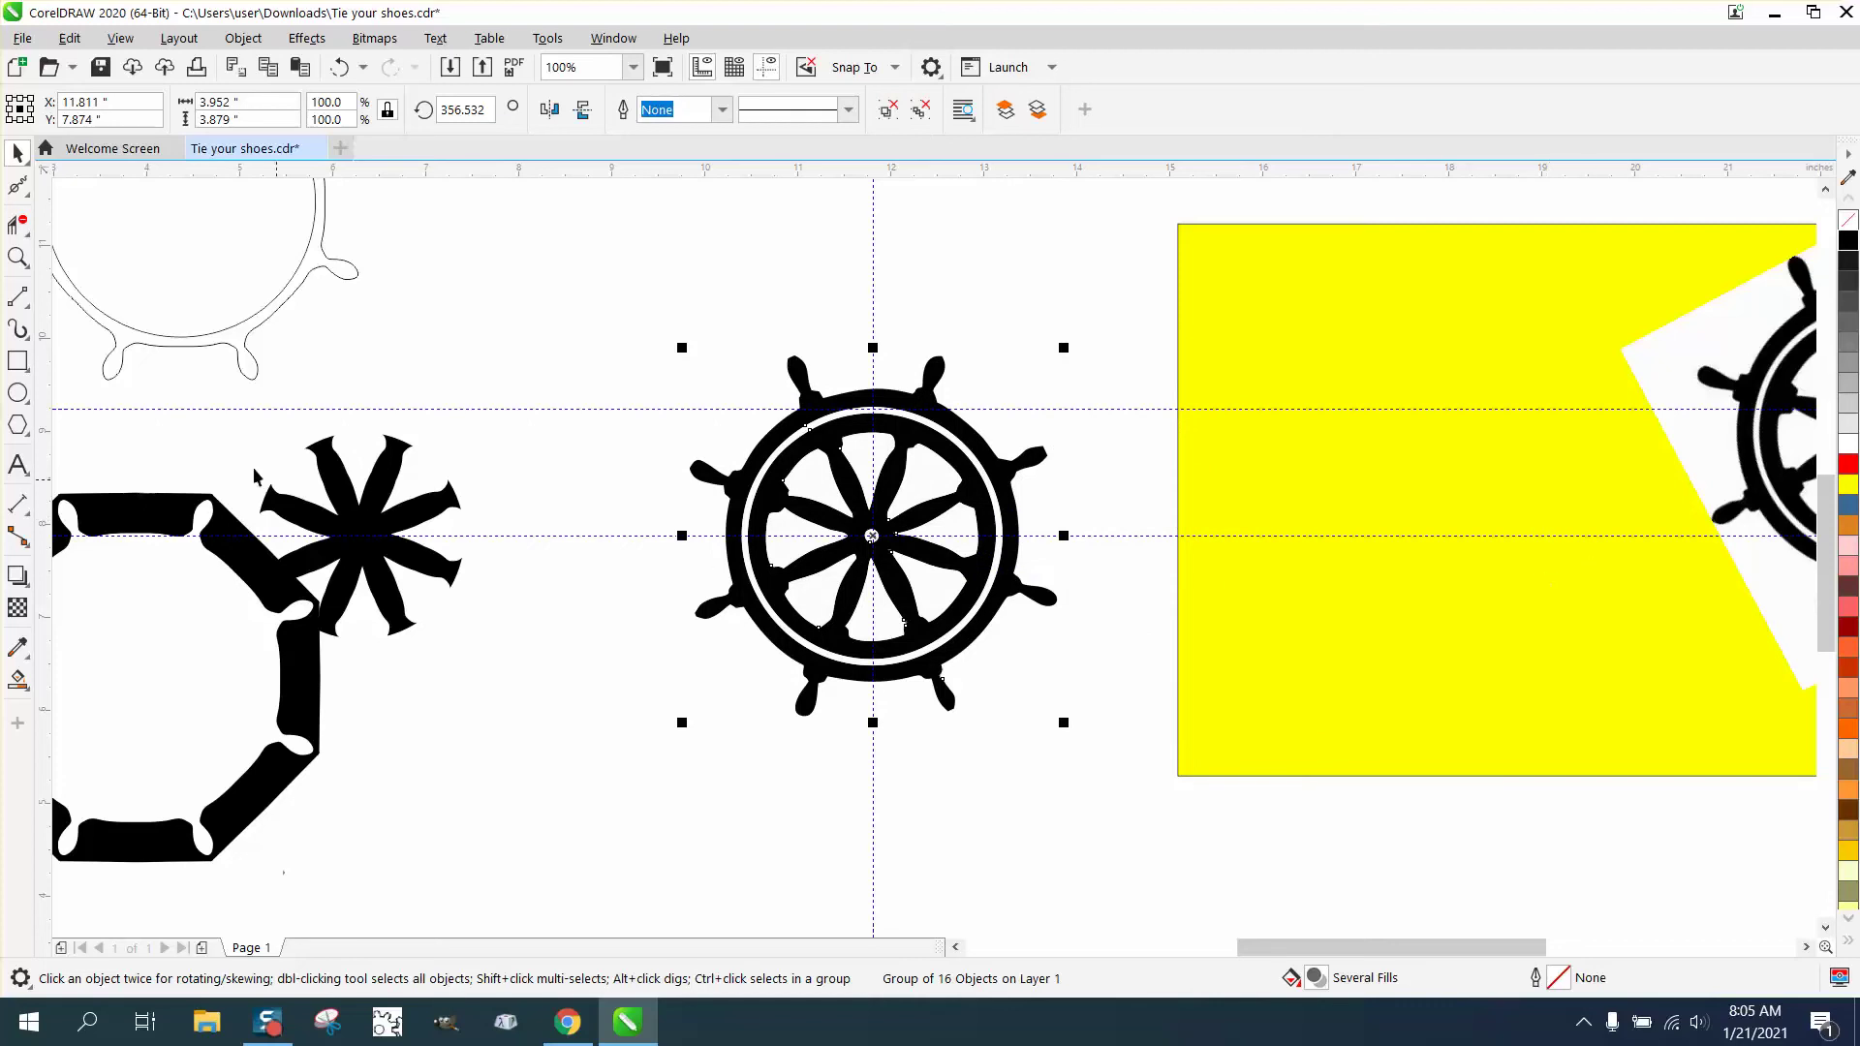
click(17, 257)
drag(643, 321, 1131, 683)
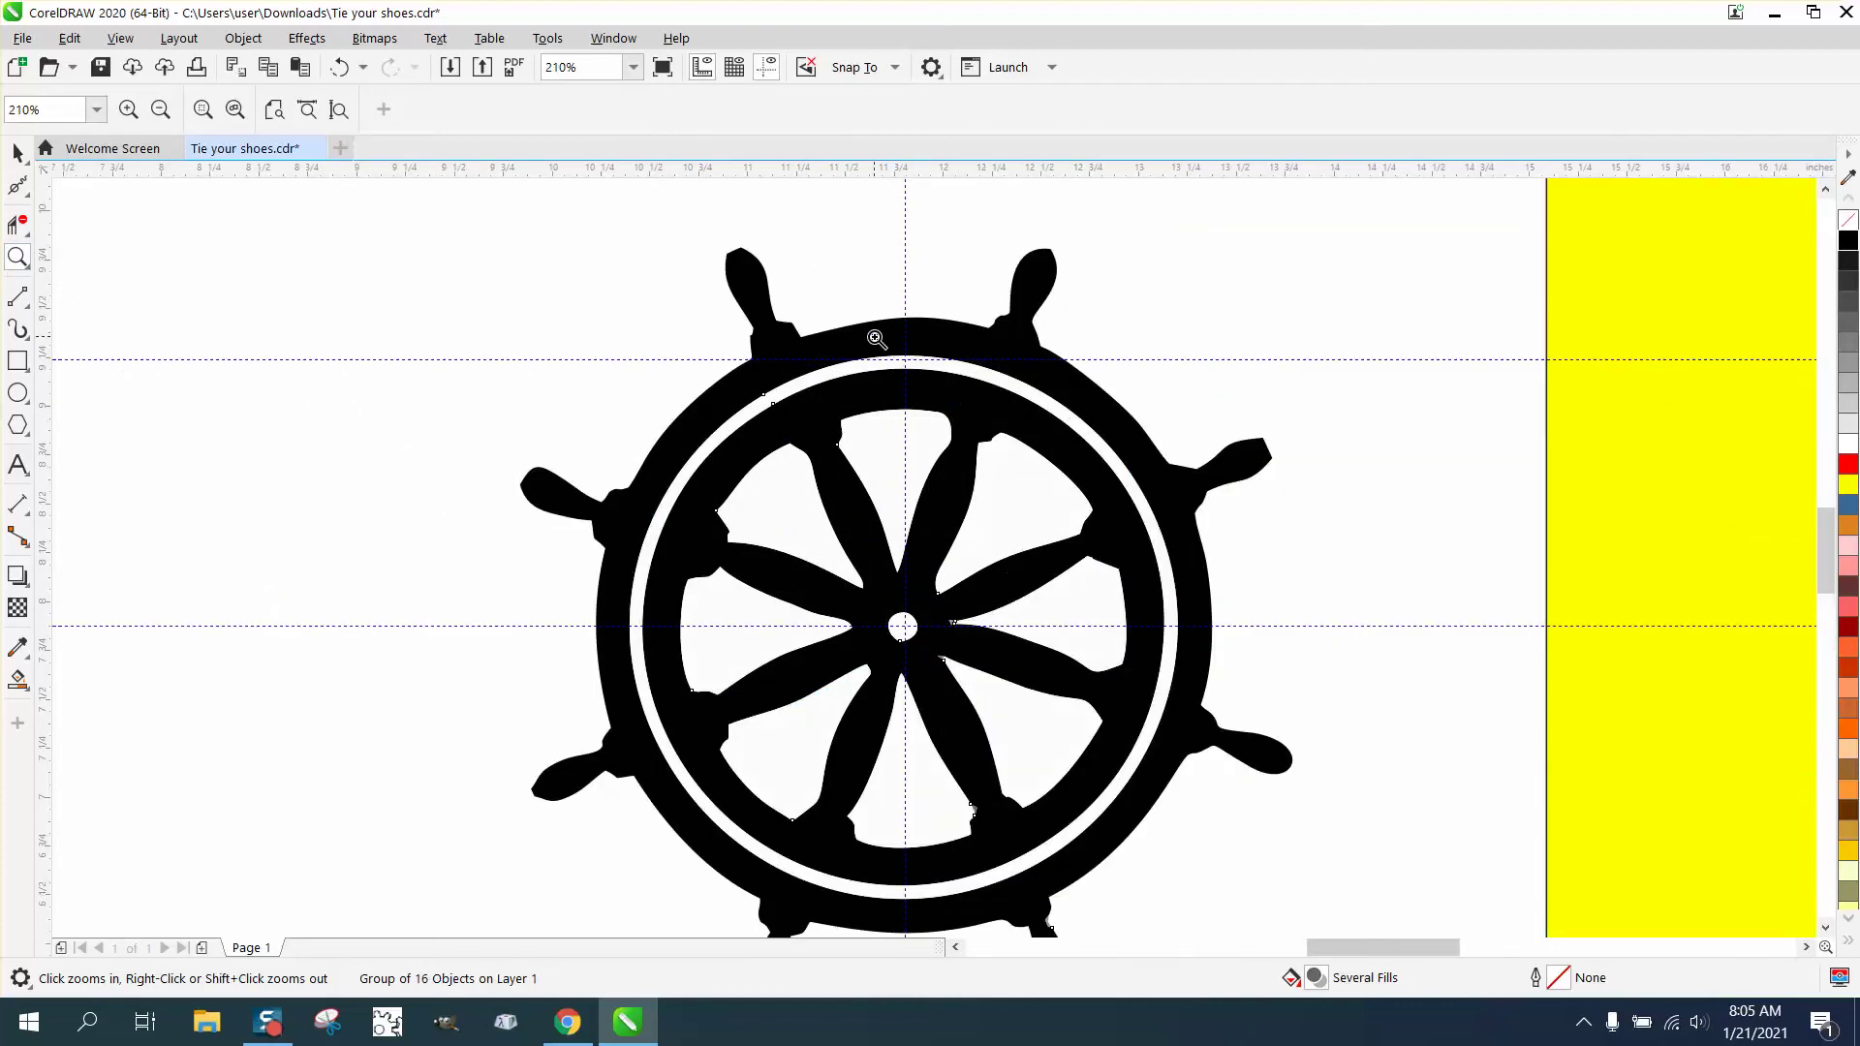
drag(662, 218, 1209, 408)
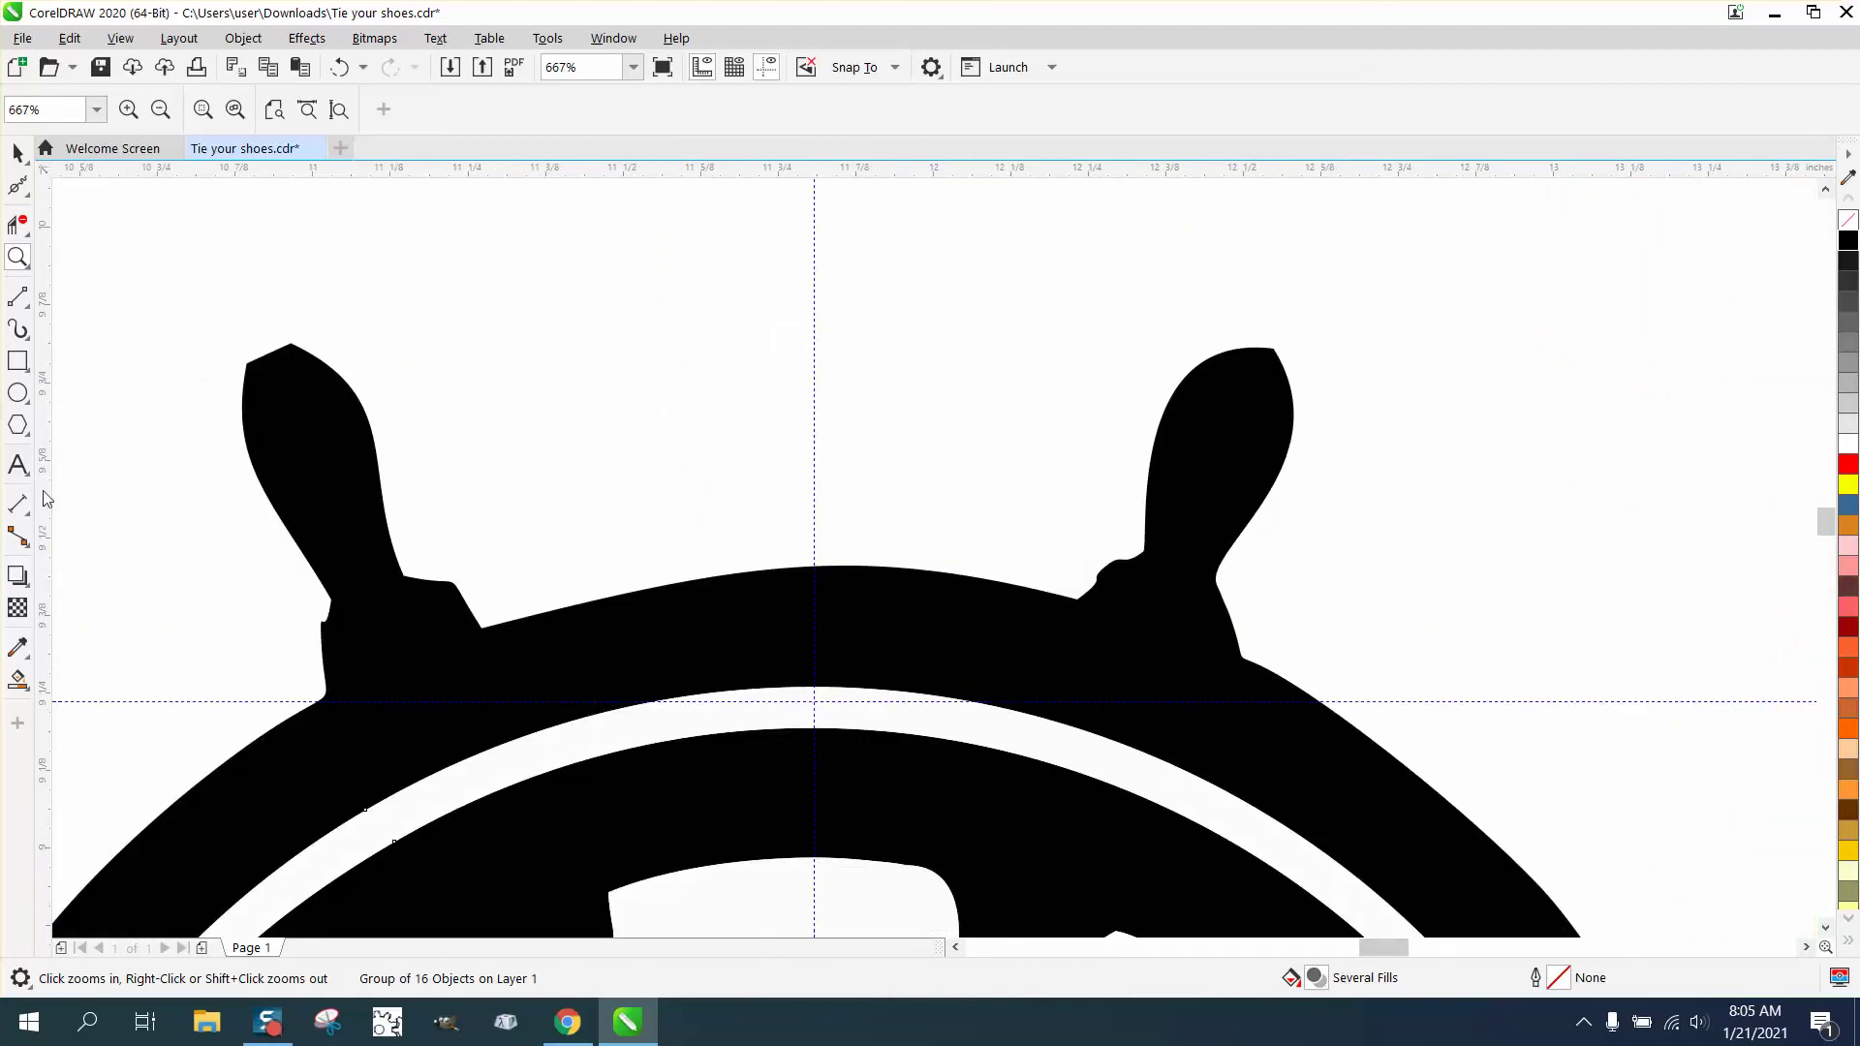
- Draw 2-point lines along the left and right top handles and join their tops
click(21, 301)
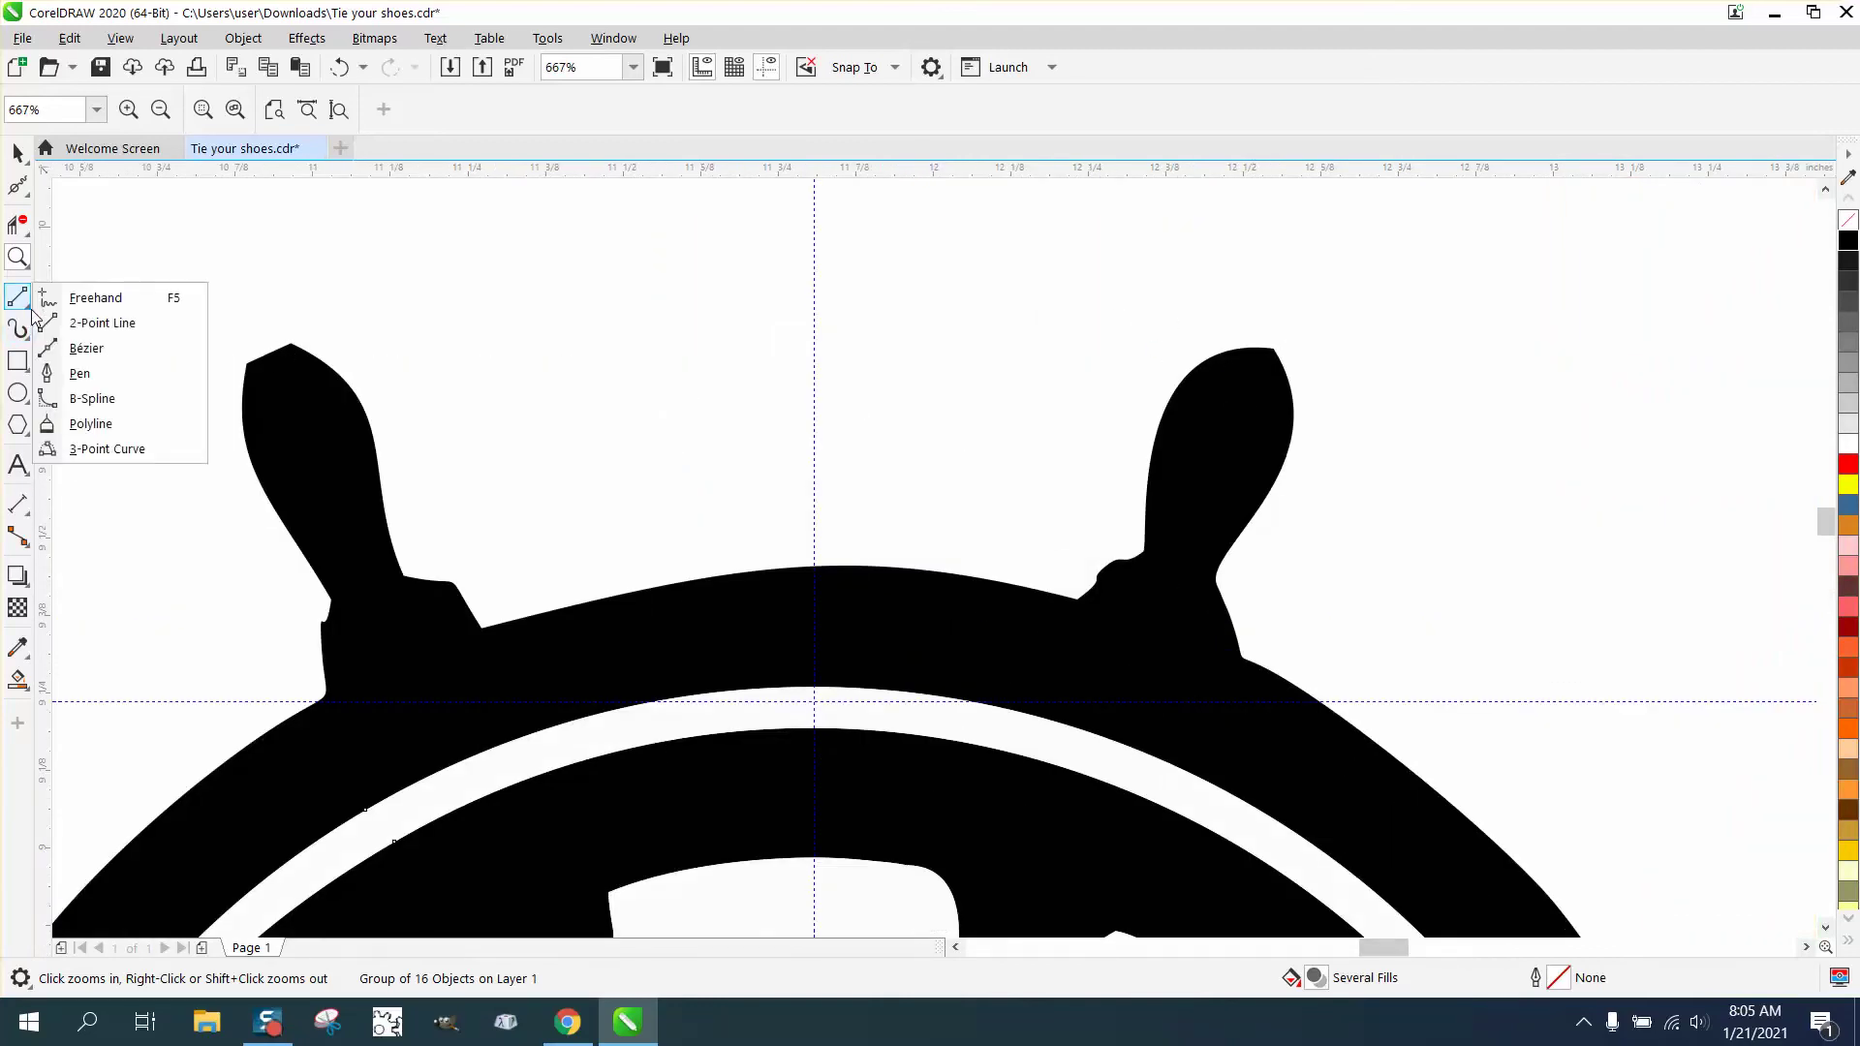
click(89, 326)
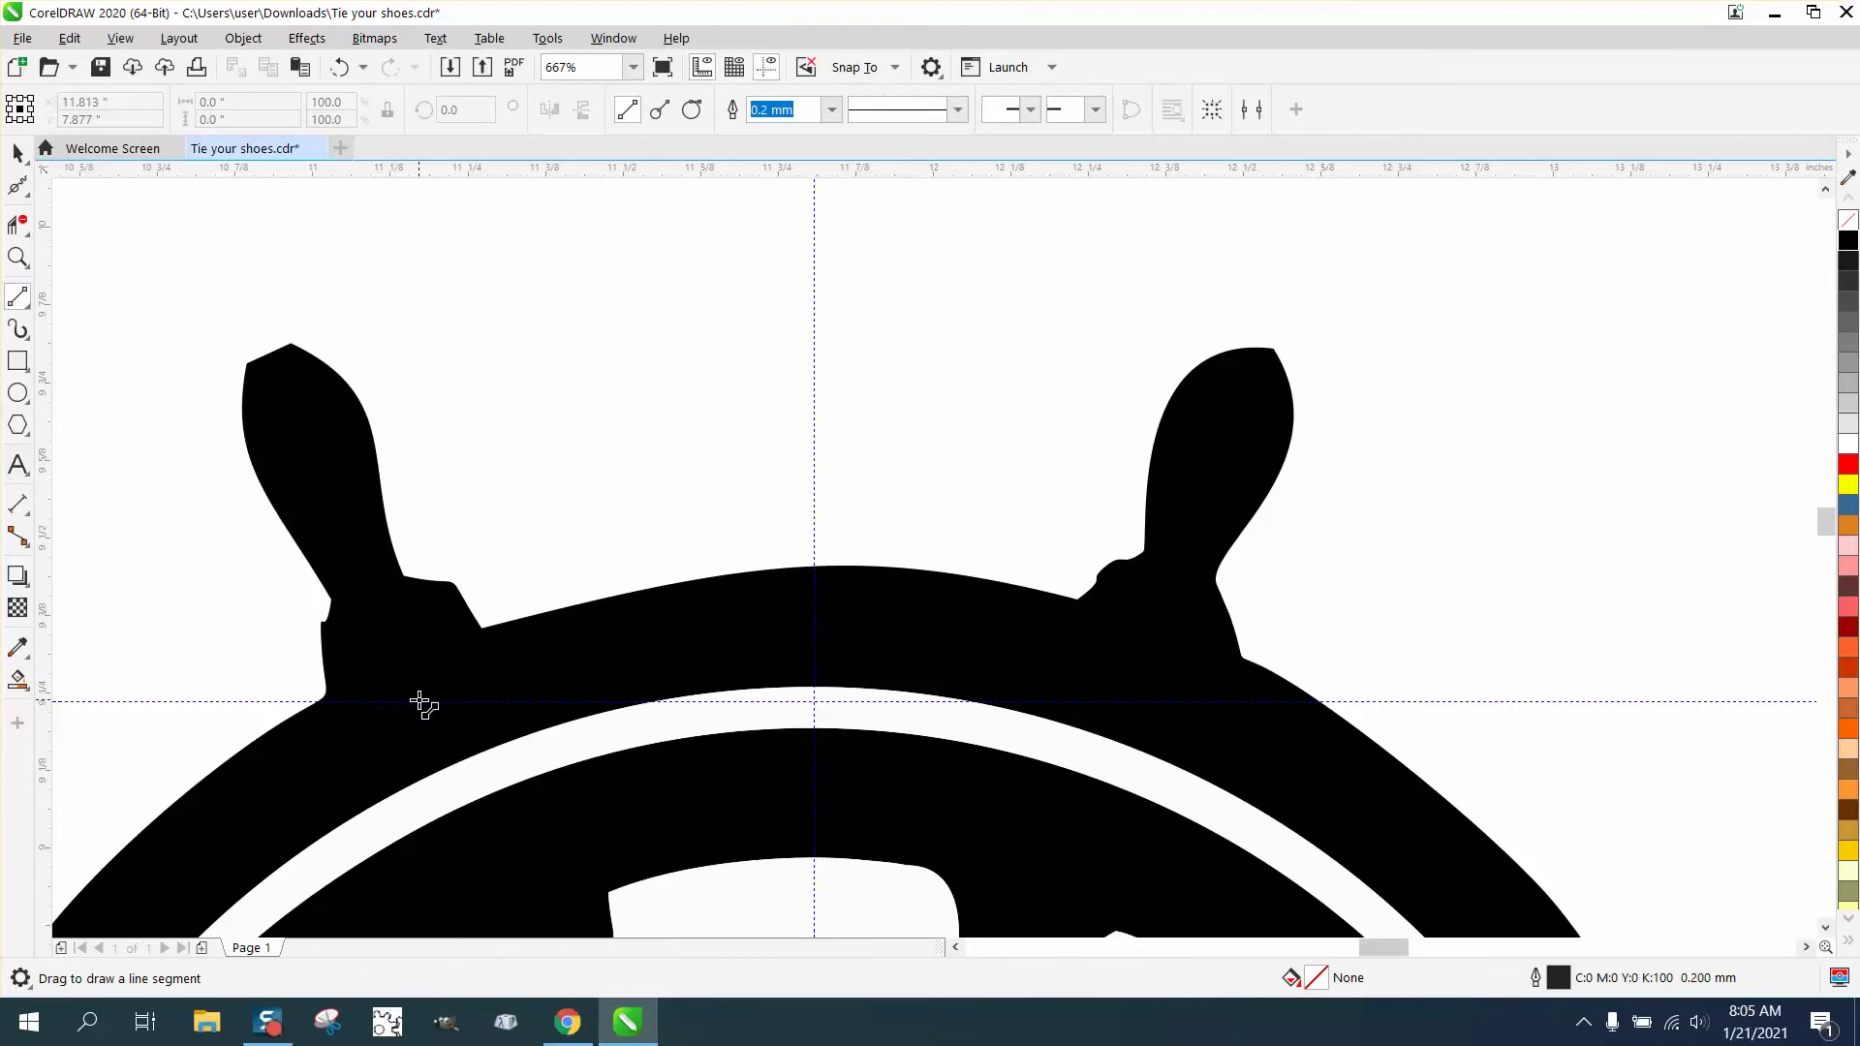
drag(427, 708, 226, 273)
drag(1126, 707, 504, 277)
click(341, 66)
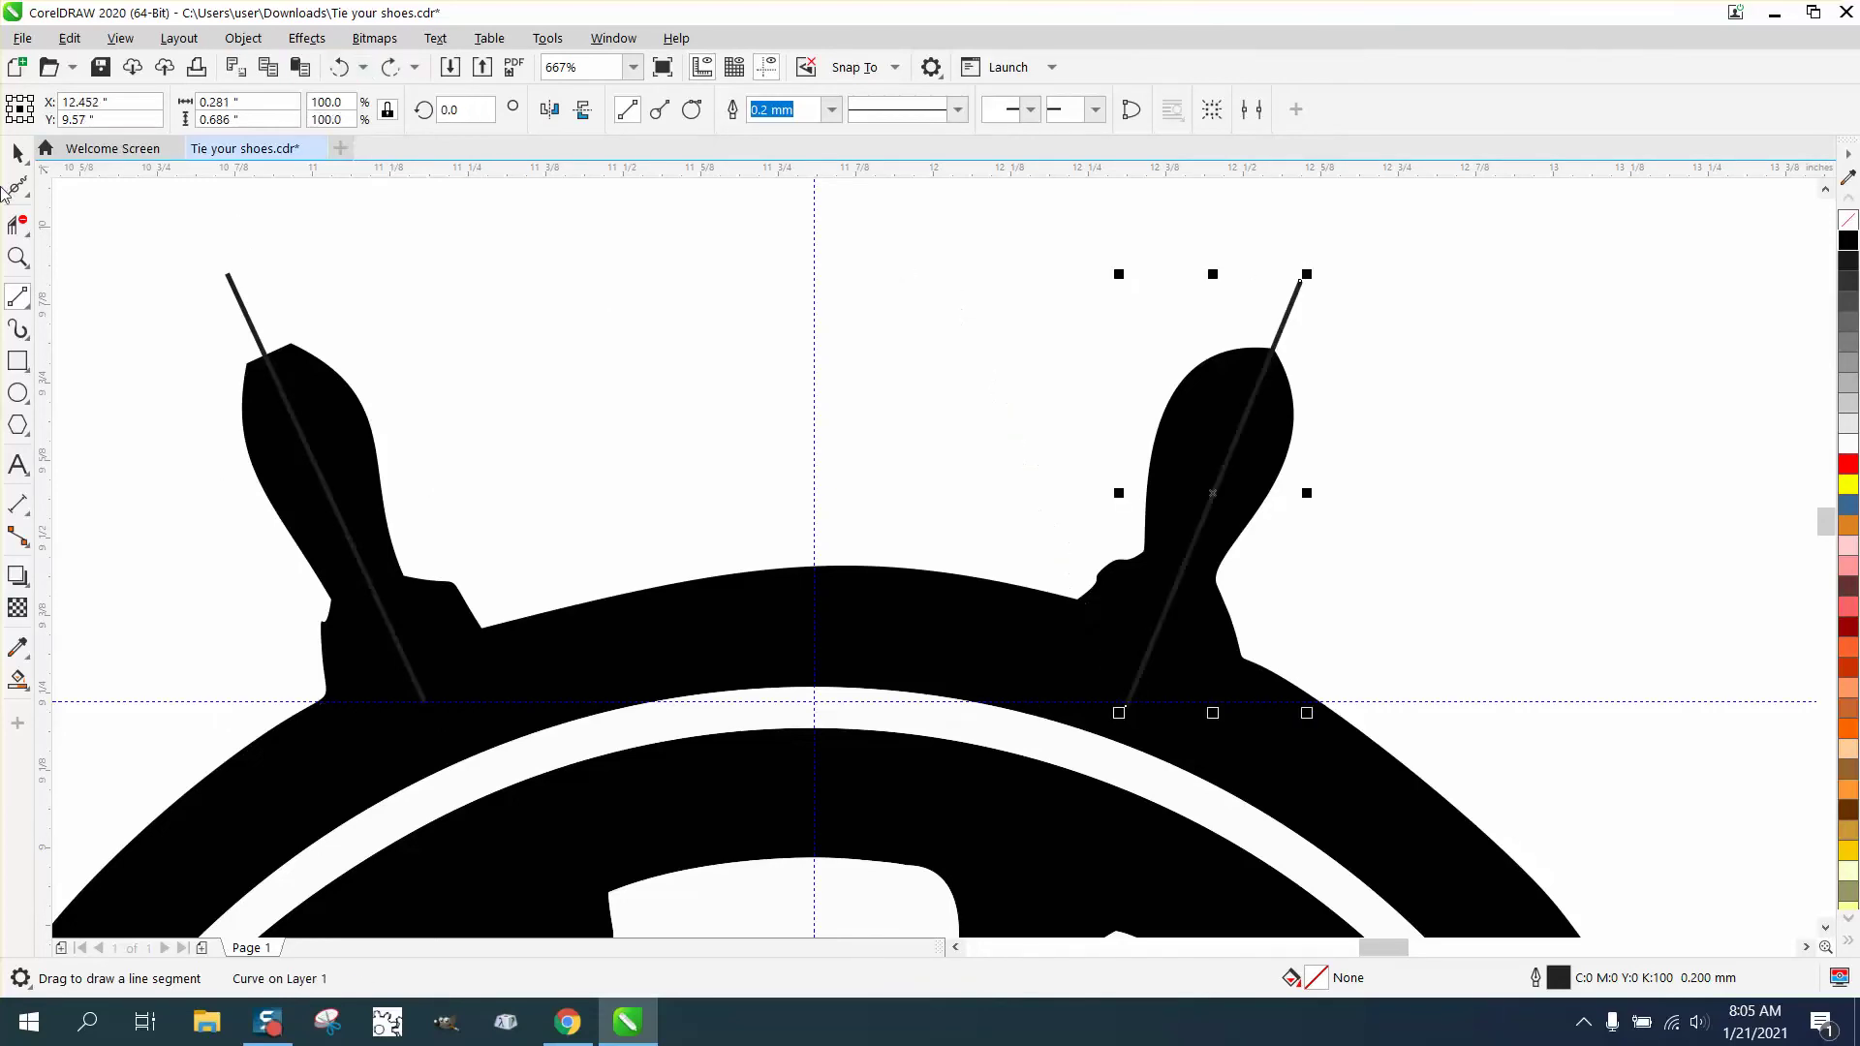
click(27, 304)
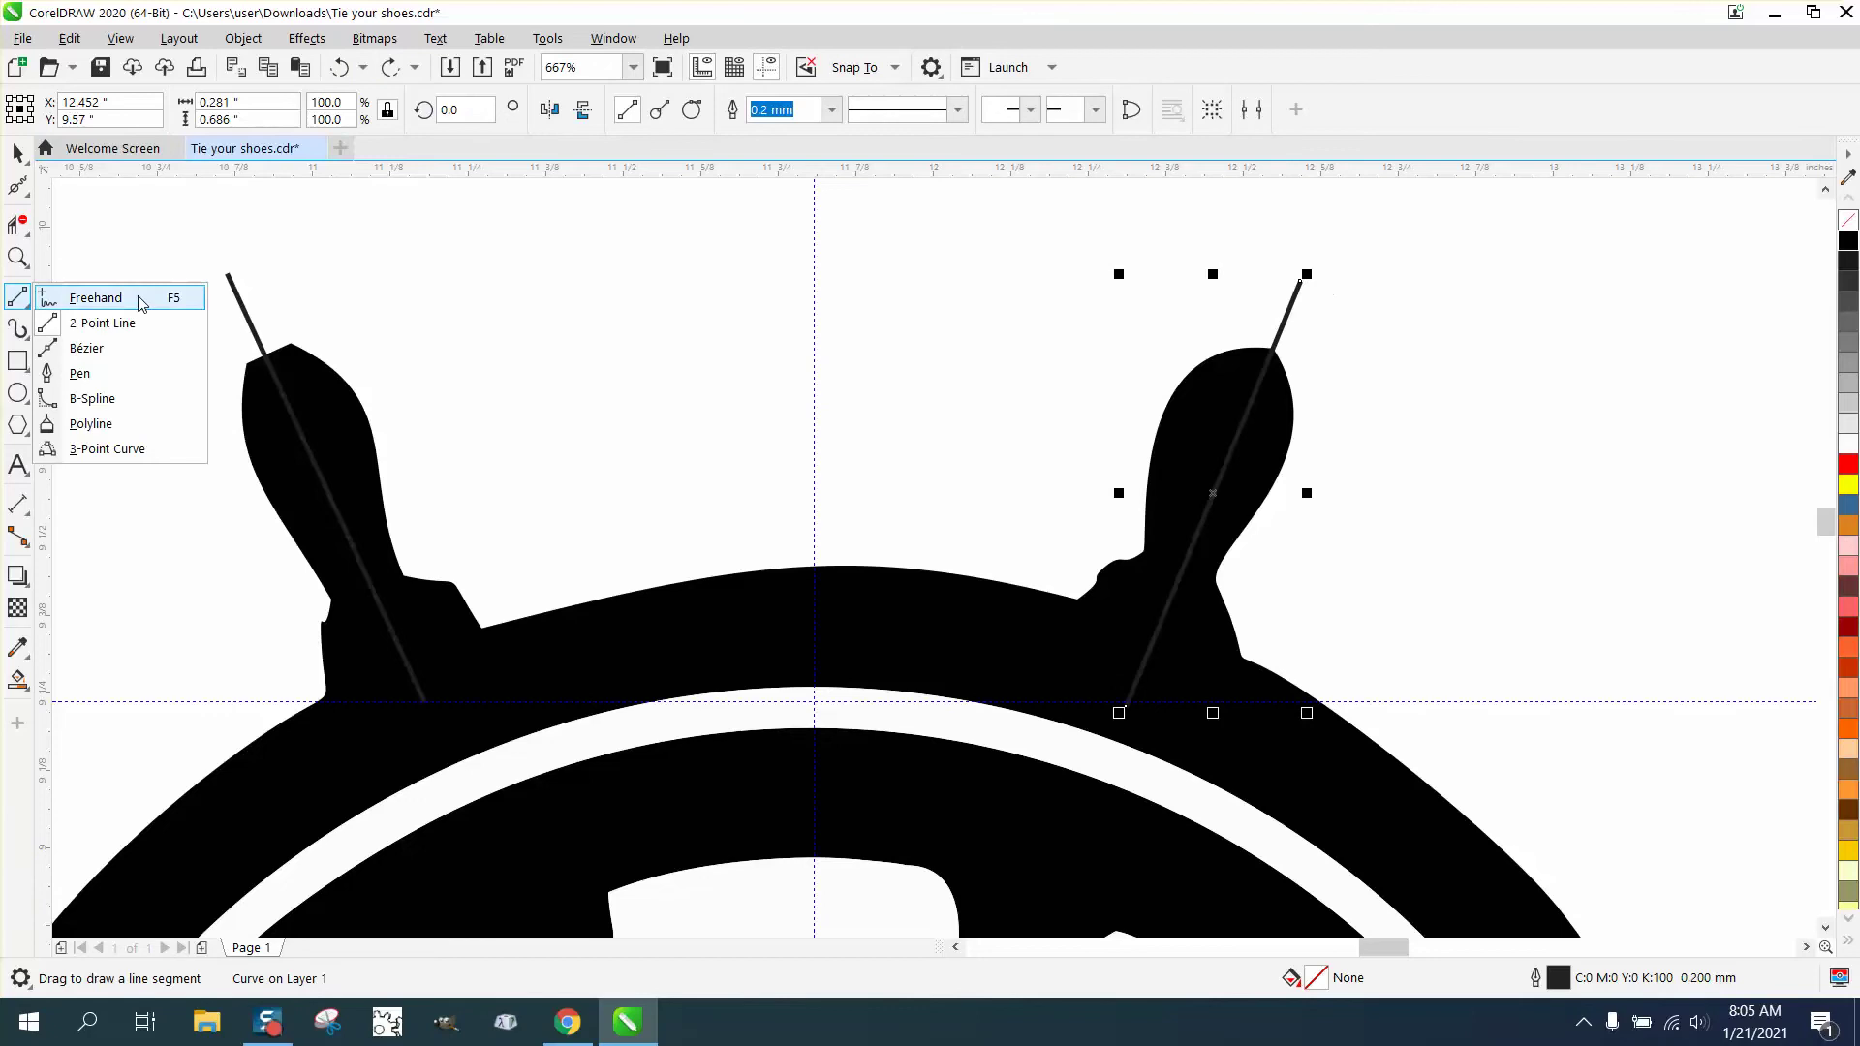
click(96, 323)
drag(1303, 281, 227, 274)
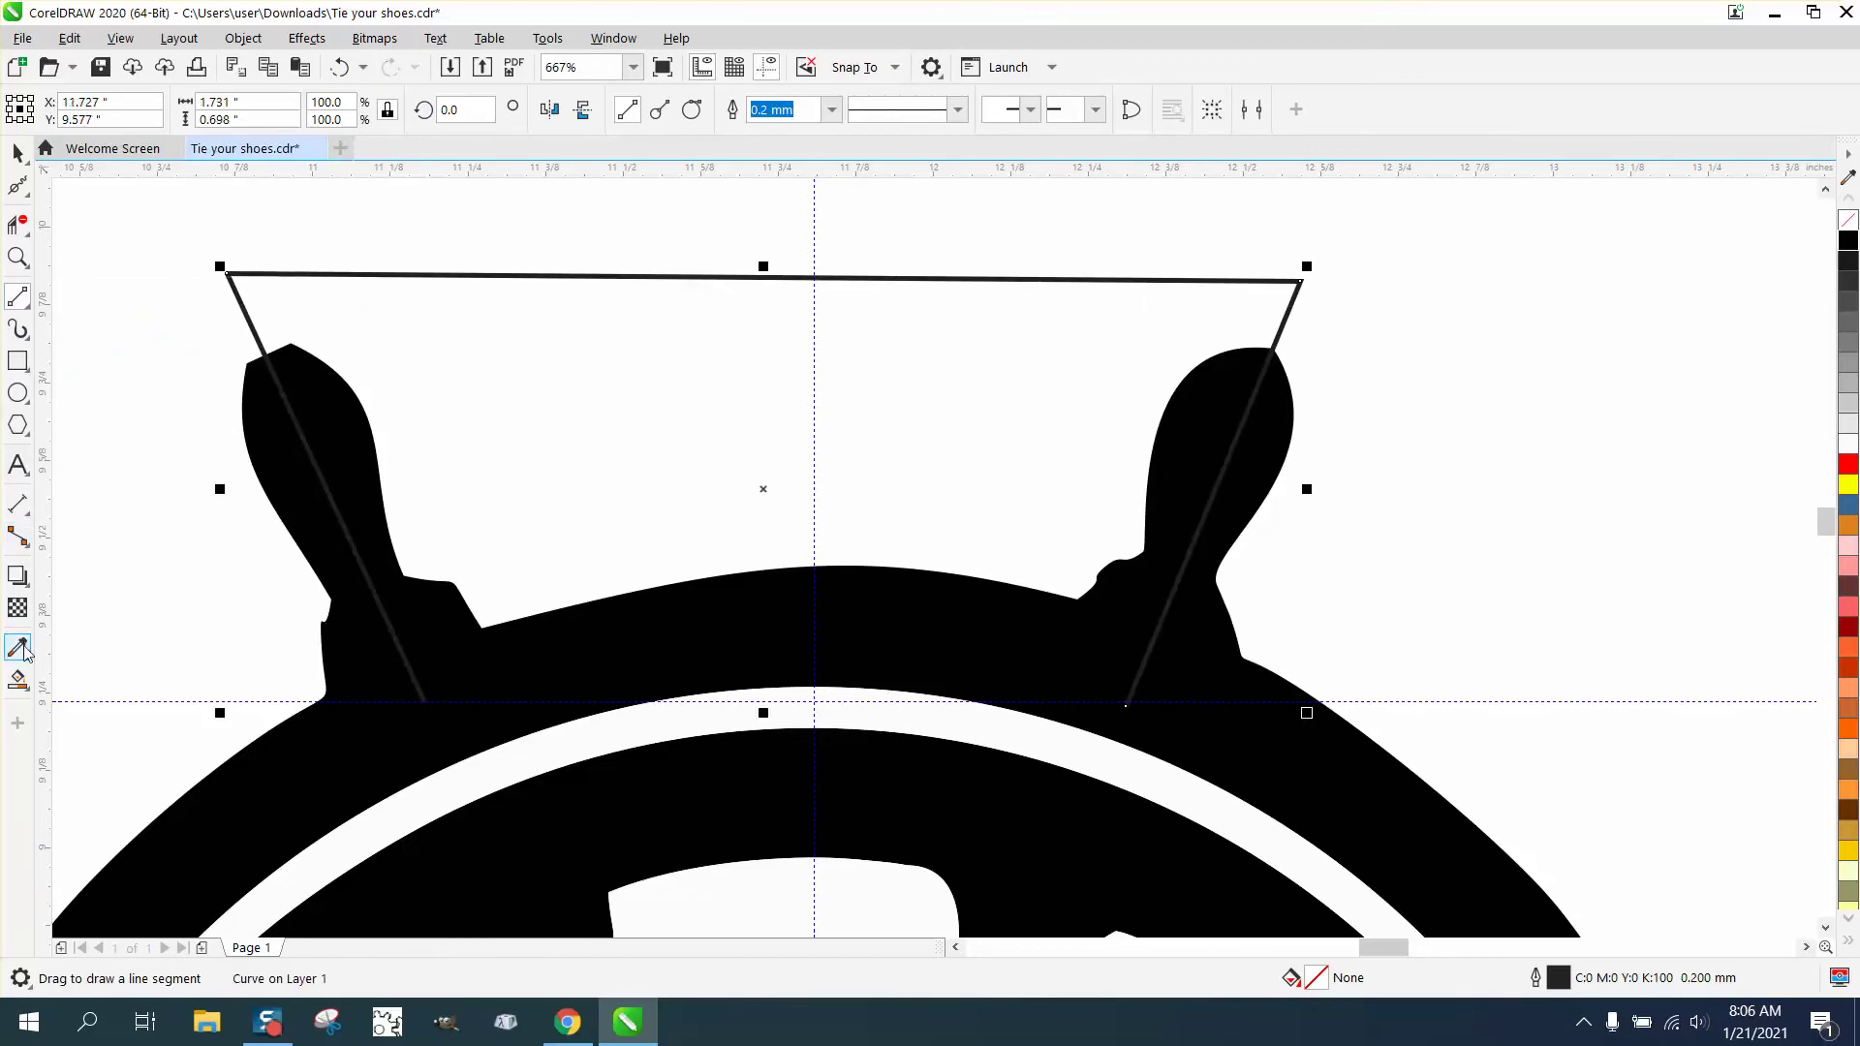
- Smart Fill the region enclosed by the lines black and nudge it right
click(18, 678)
click(674, 461)
scroll(526, 451, down, 4)
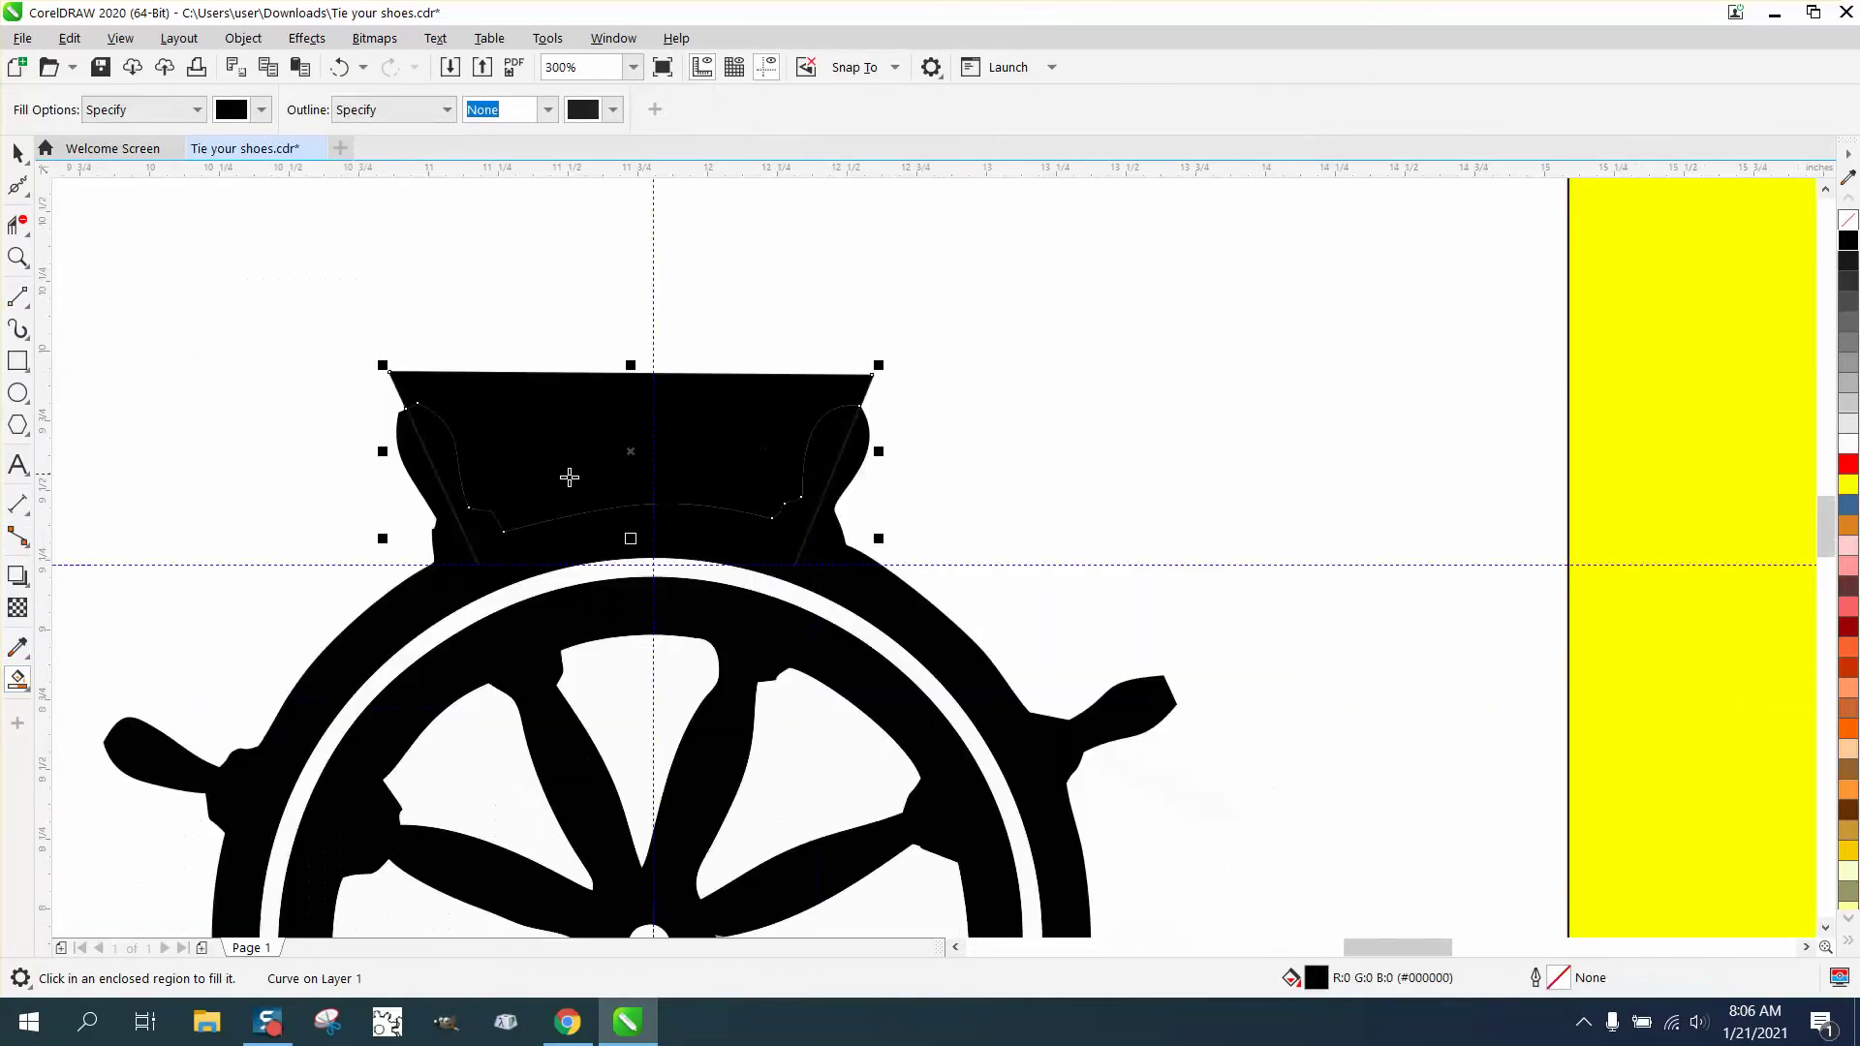
key(Right)
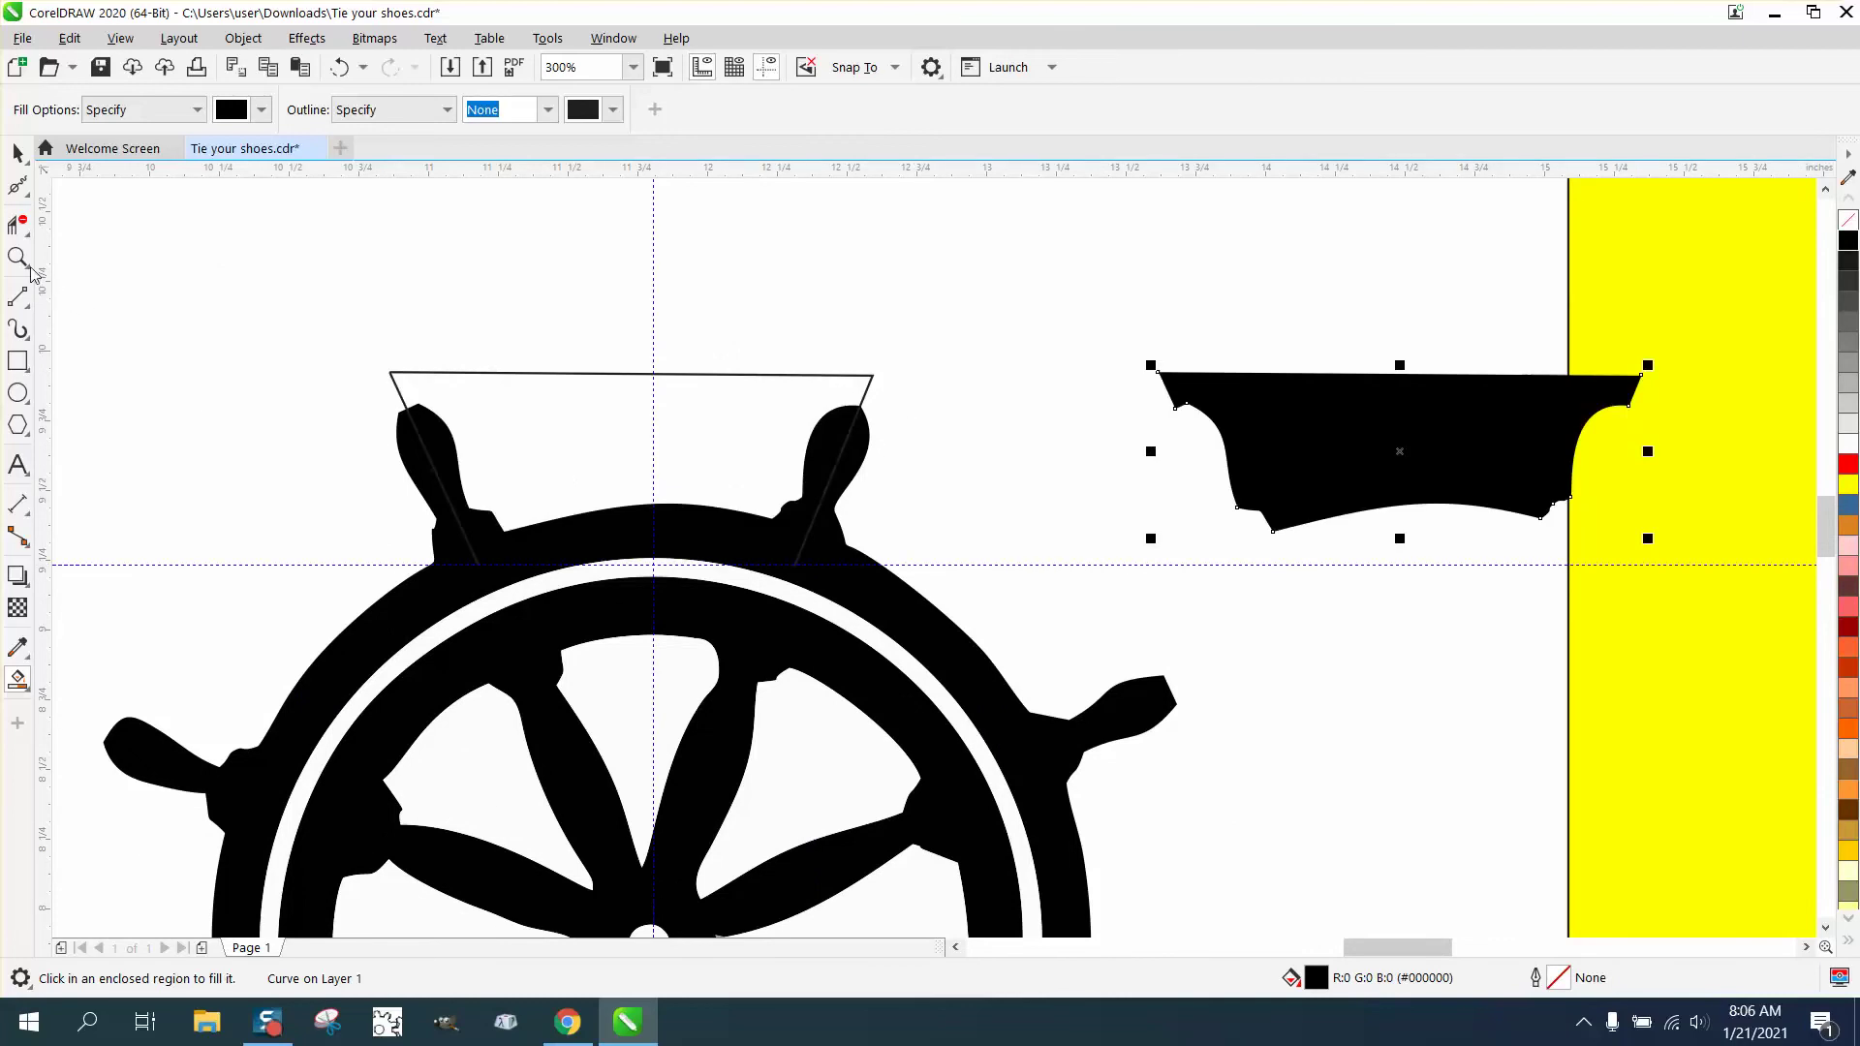
- Remove the handle shape's fill and give it a black Hairline outline
click(1848, 221)
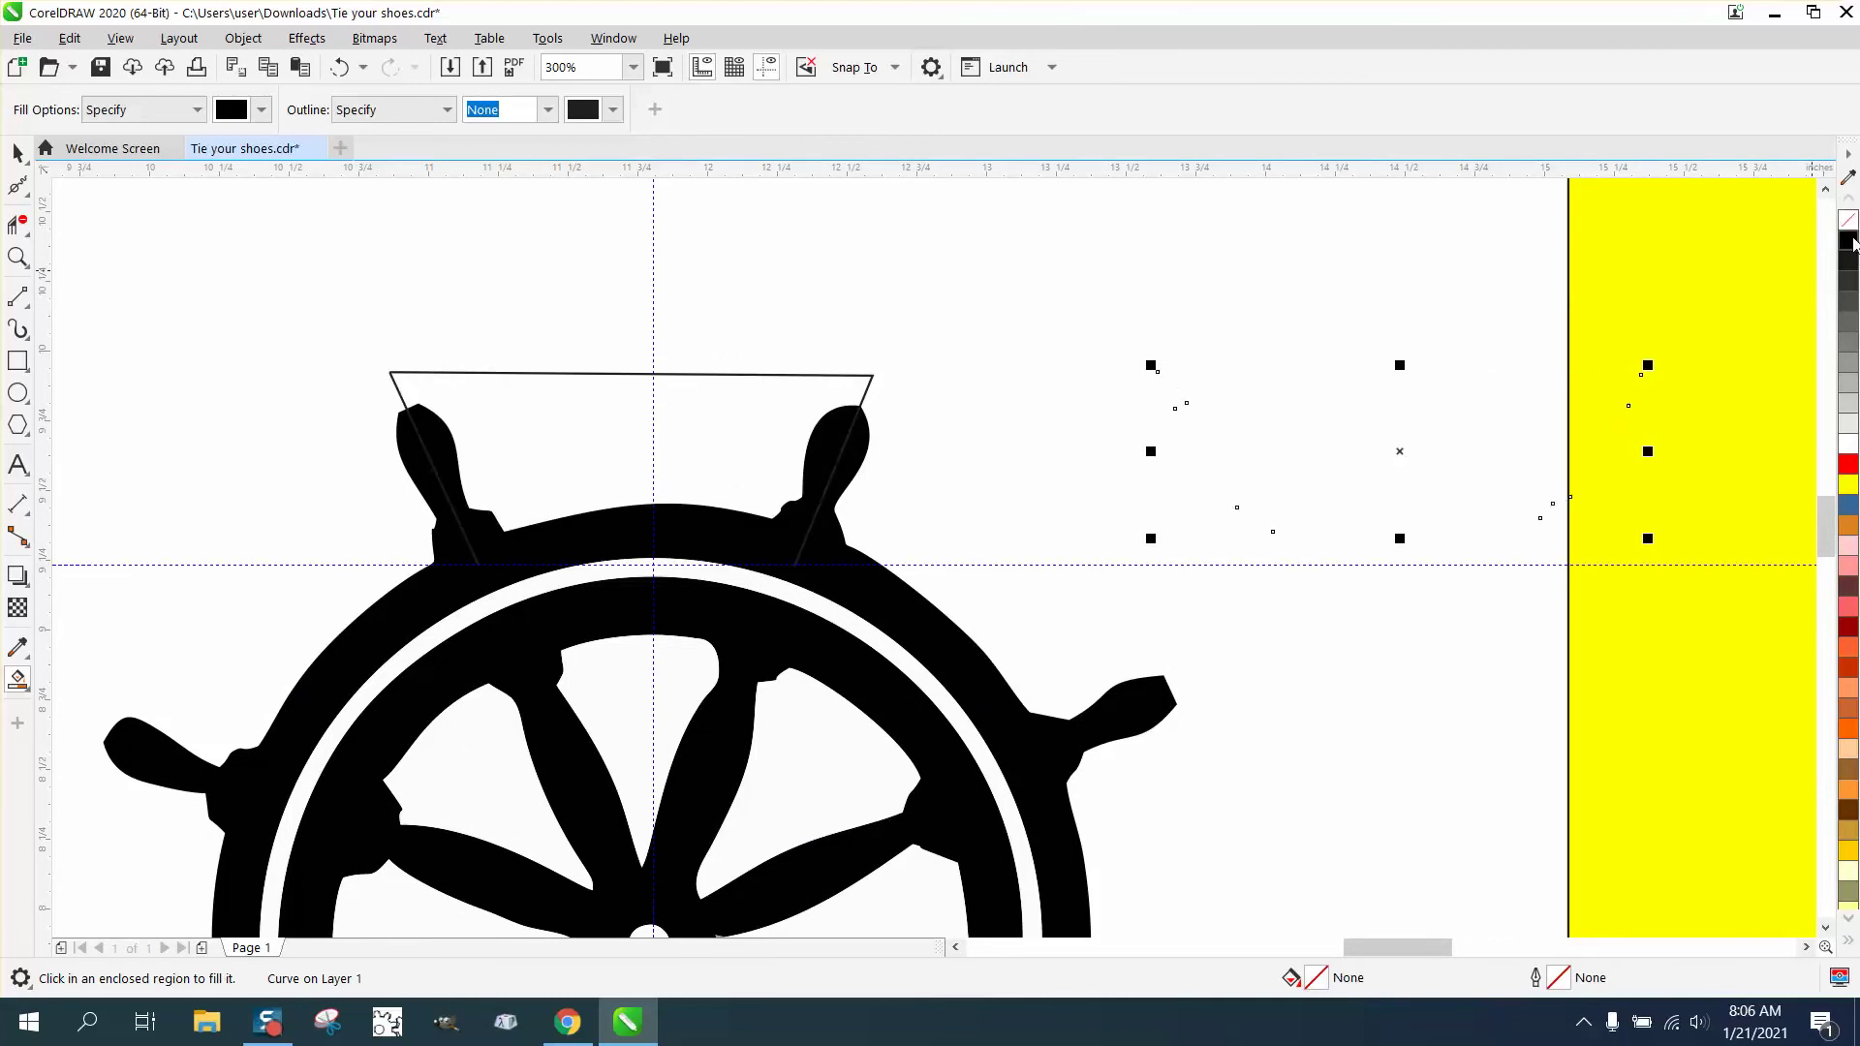
right_click(1848, 240)
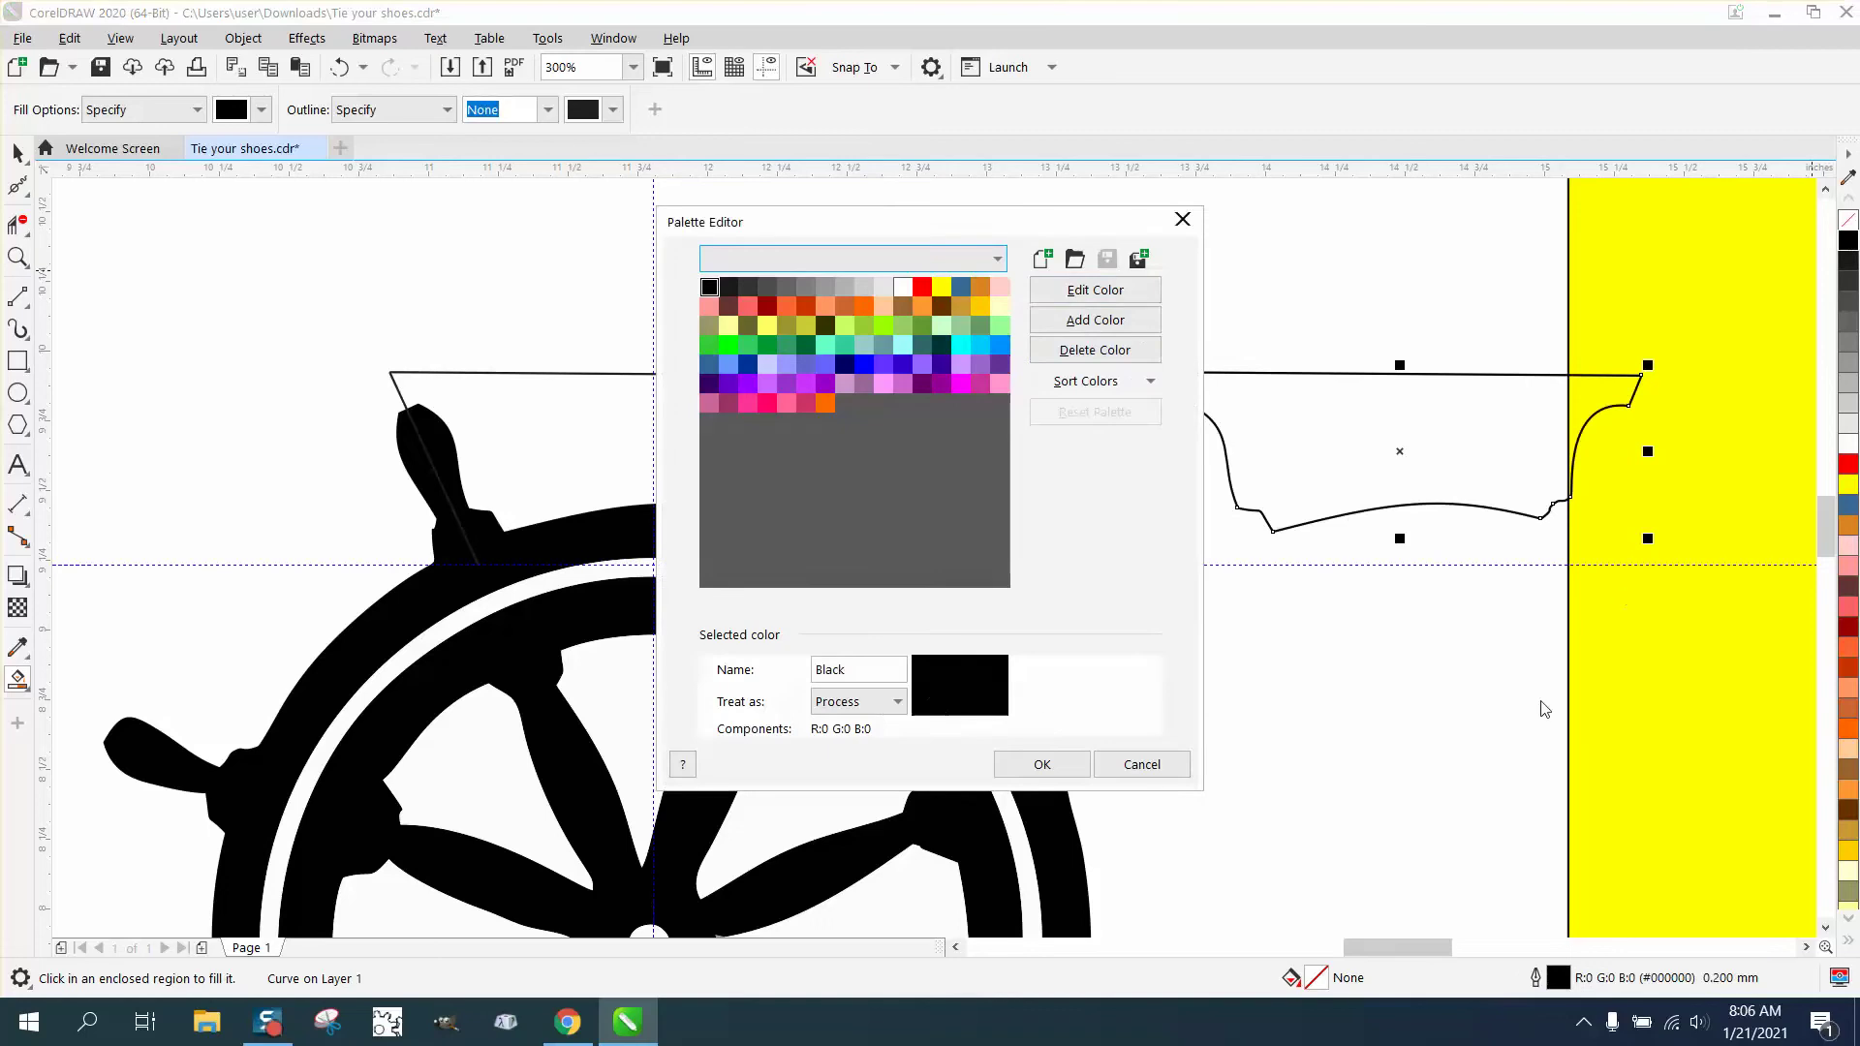
click(1182, 220)
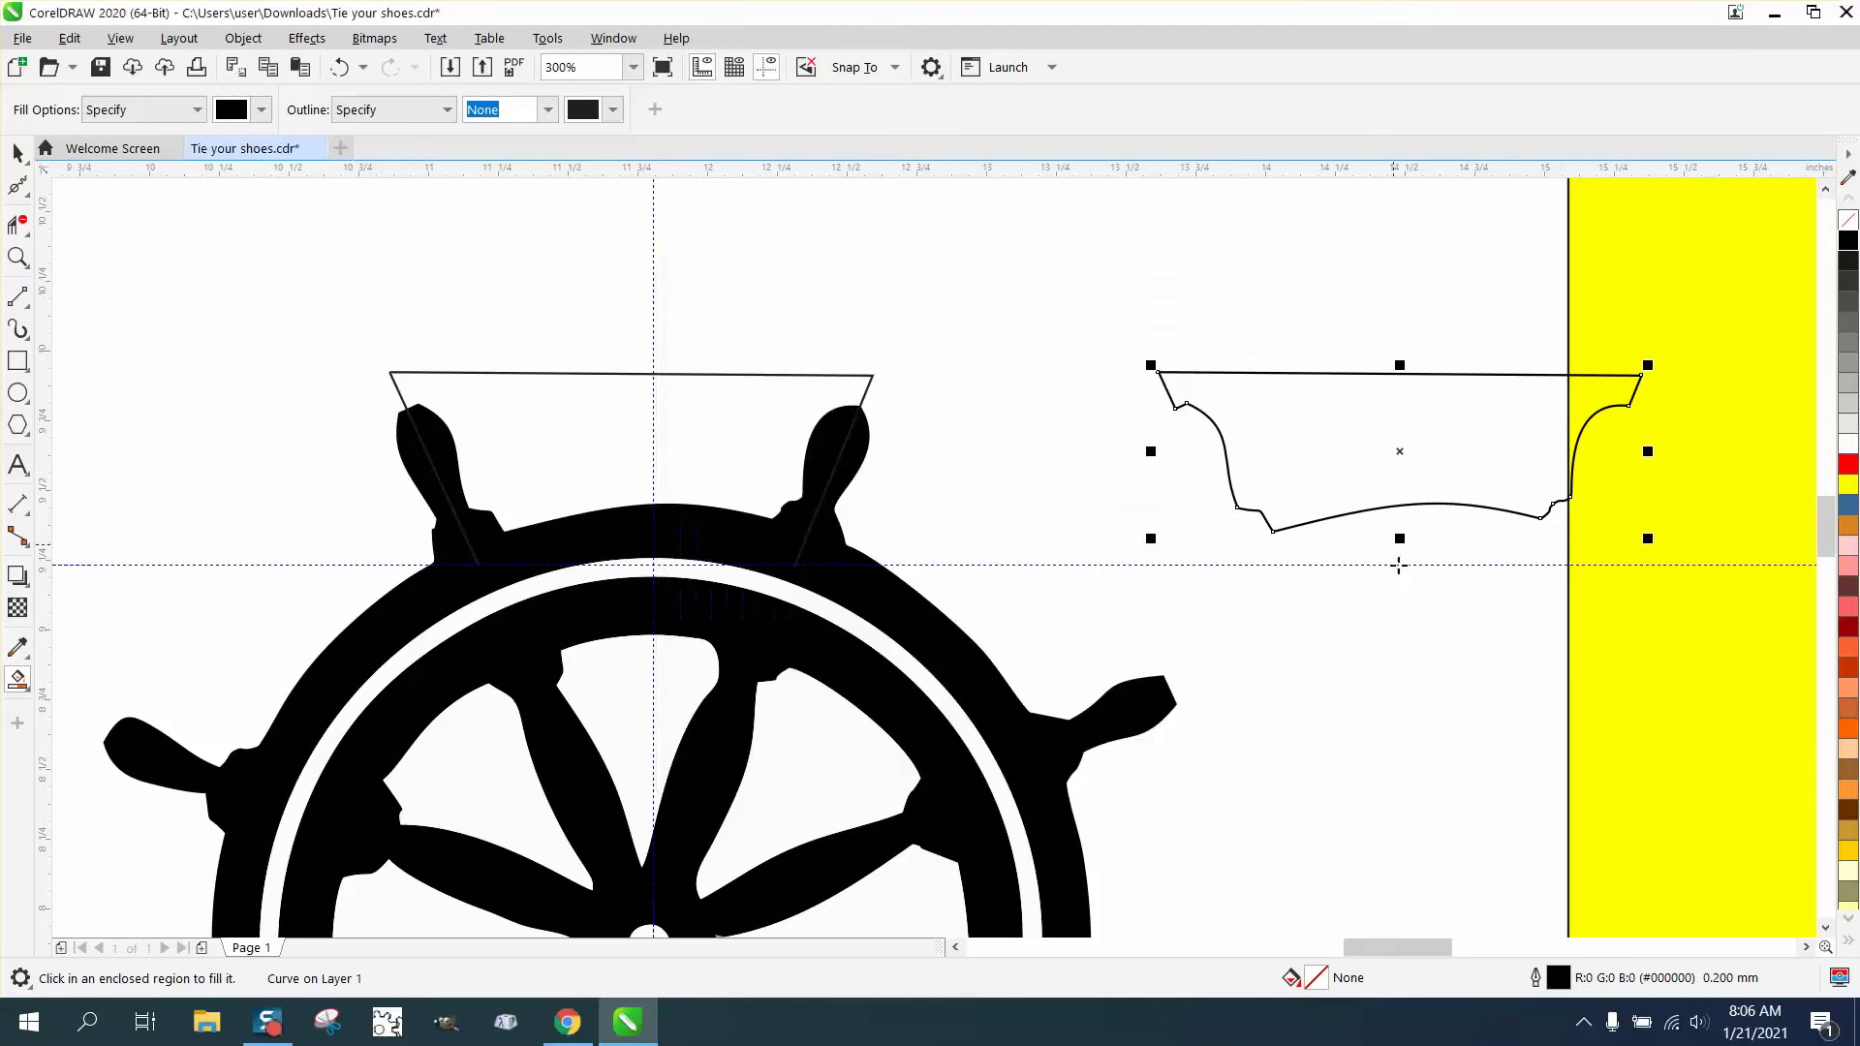
double_click(1558, 979)
click(785, 434)
click(736, 448)
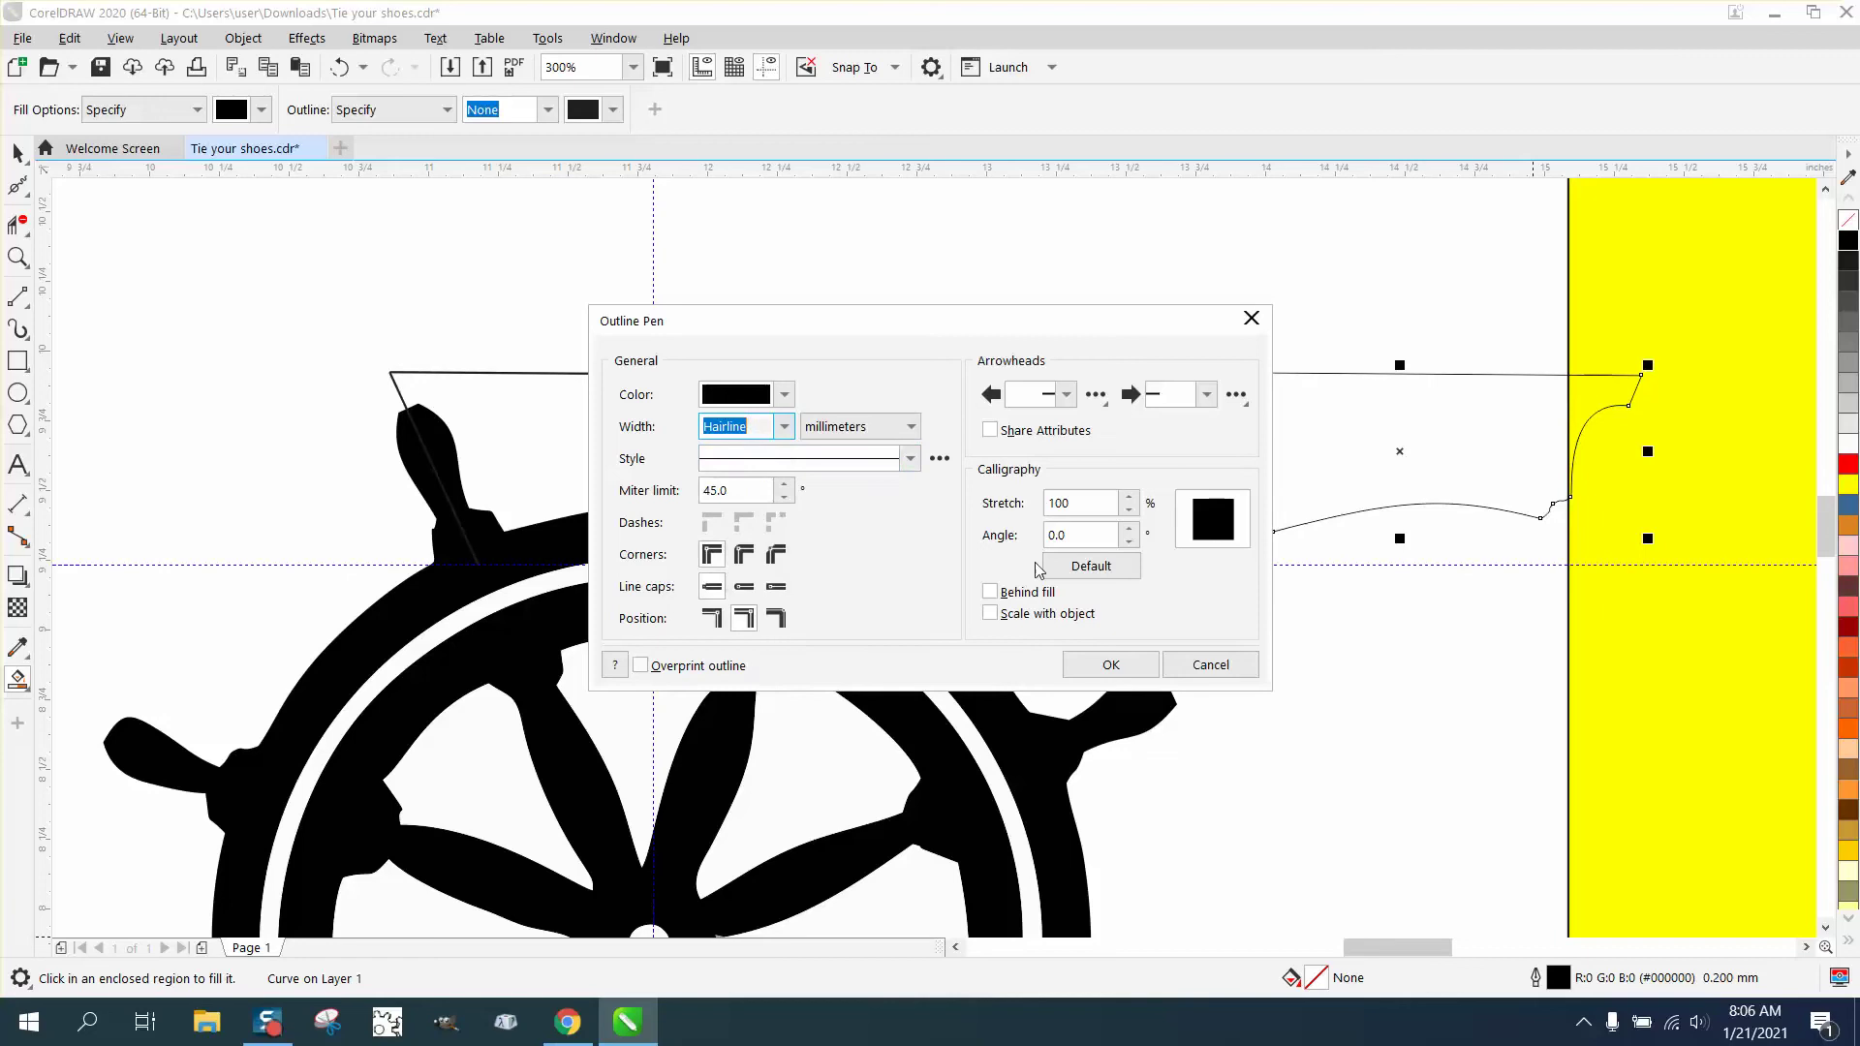
click(1109, 666)
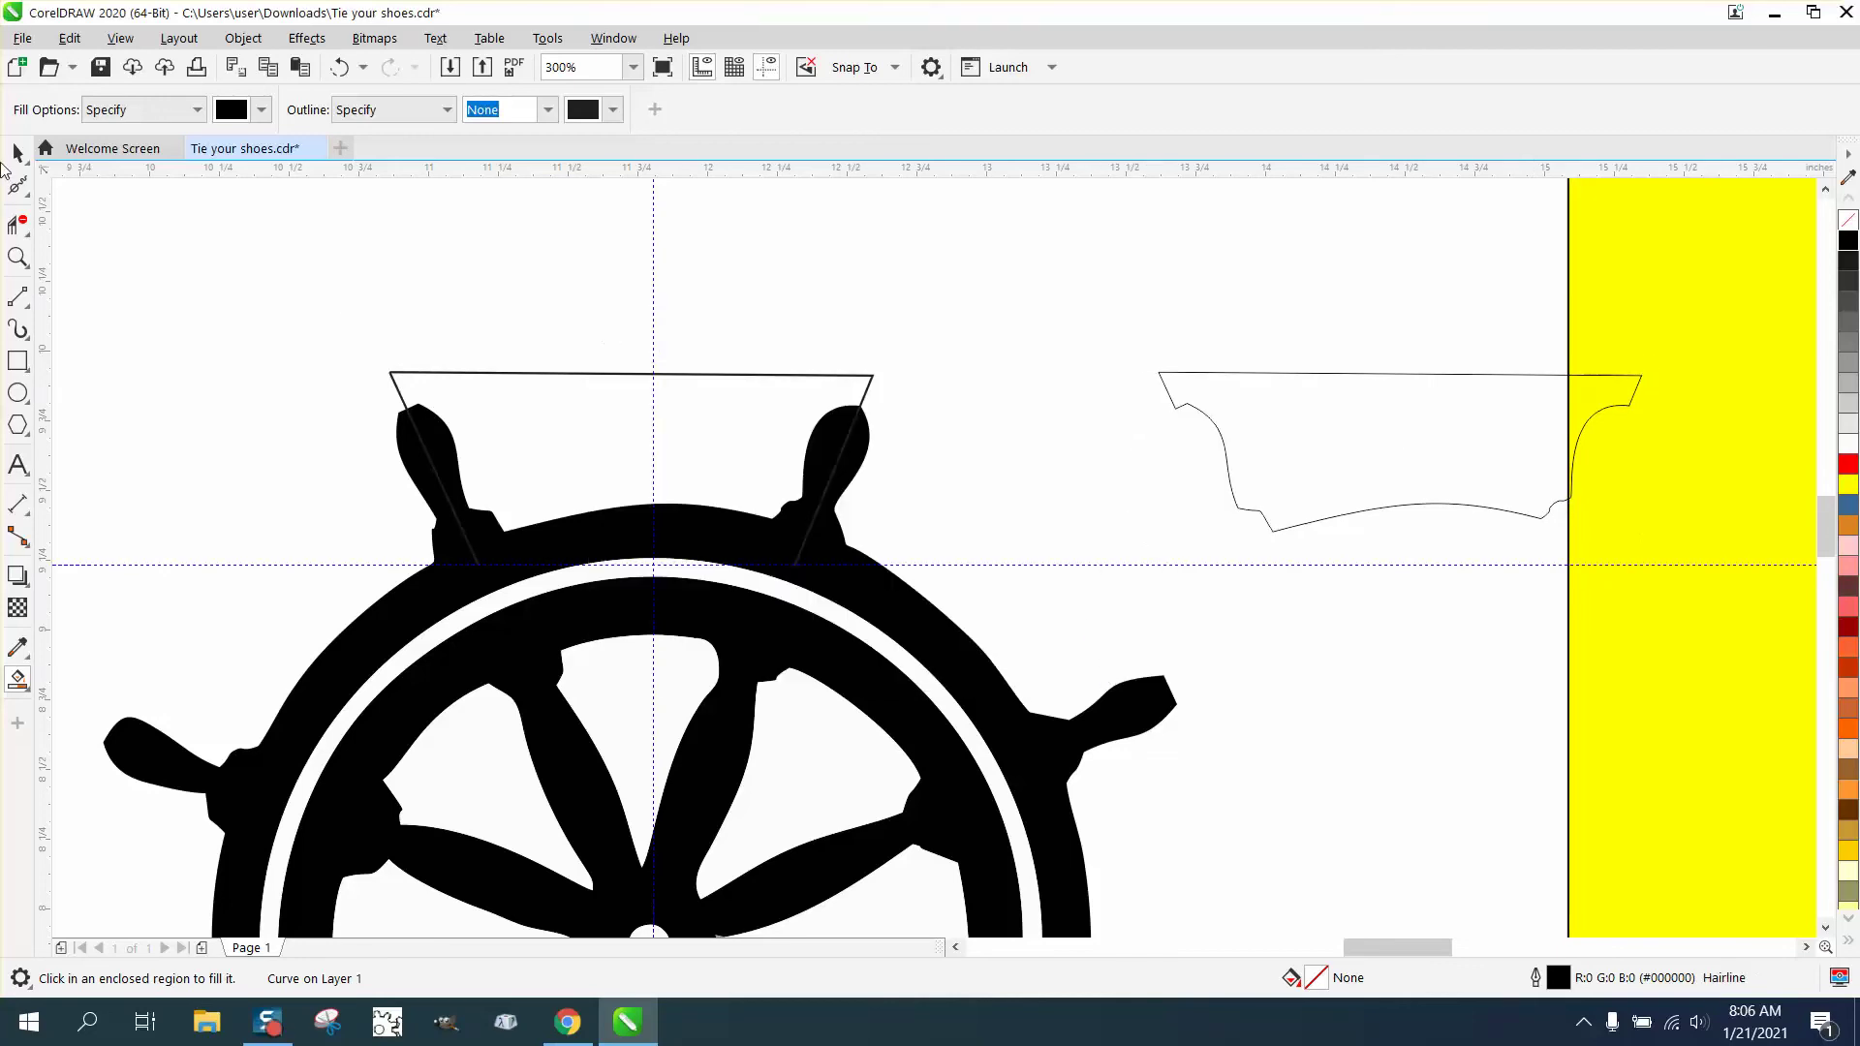
- Select the outlined handle shape and overlay a mirrored copy of it
click(15, 152)
drag(1065, 289, 1700, 633)
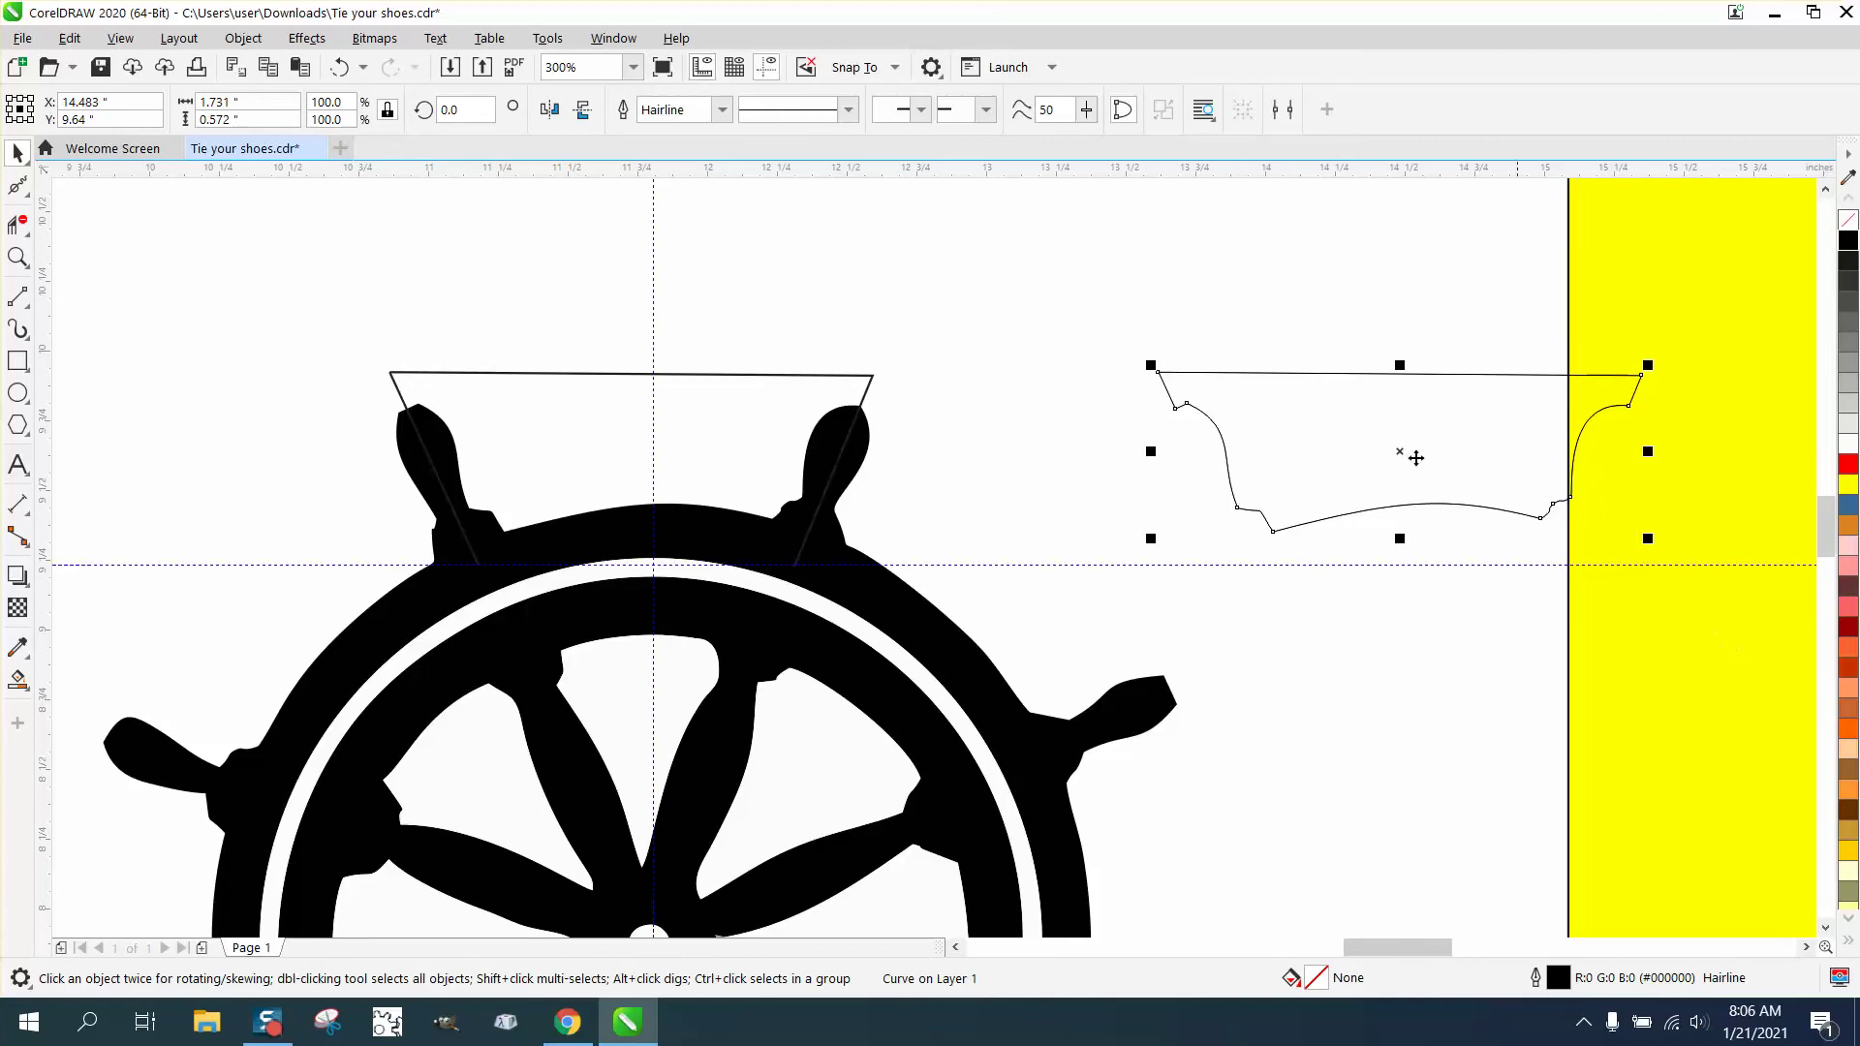
click(549, 112)
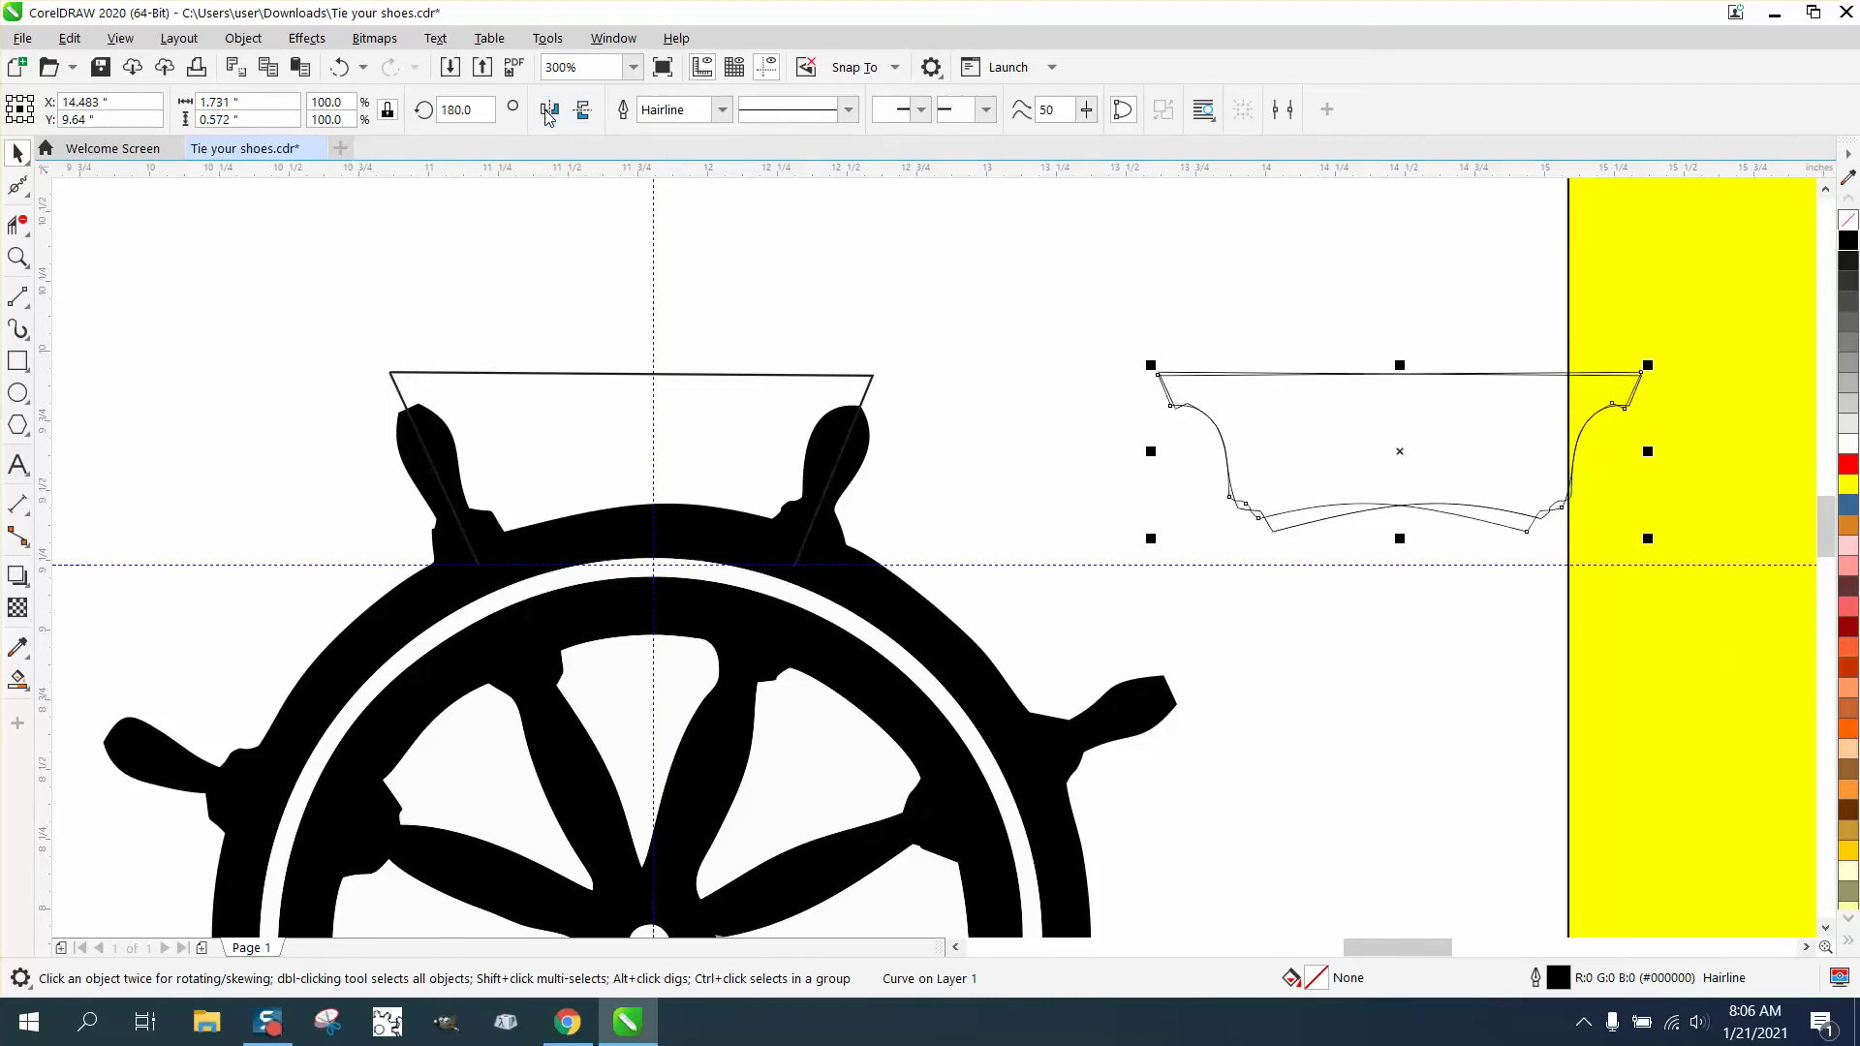
click(18, 257)
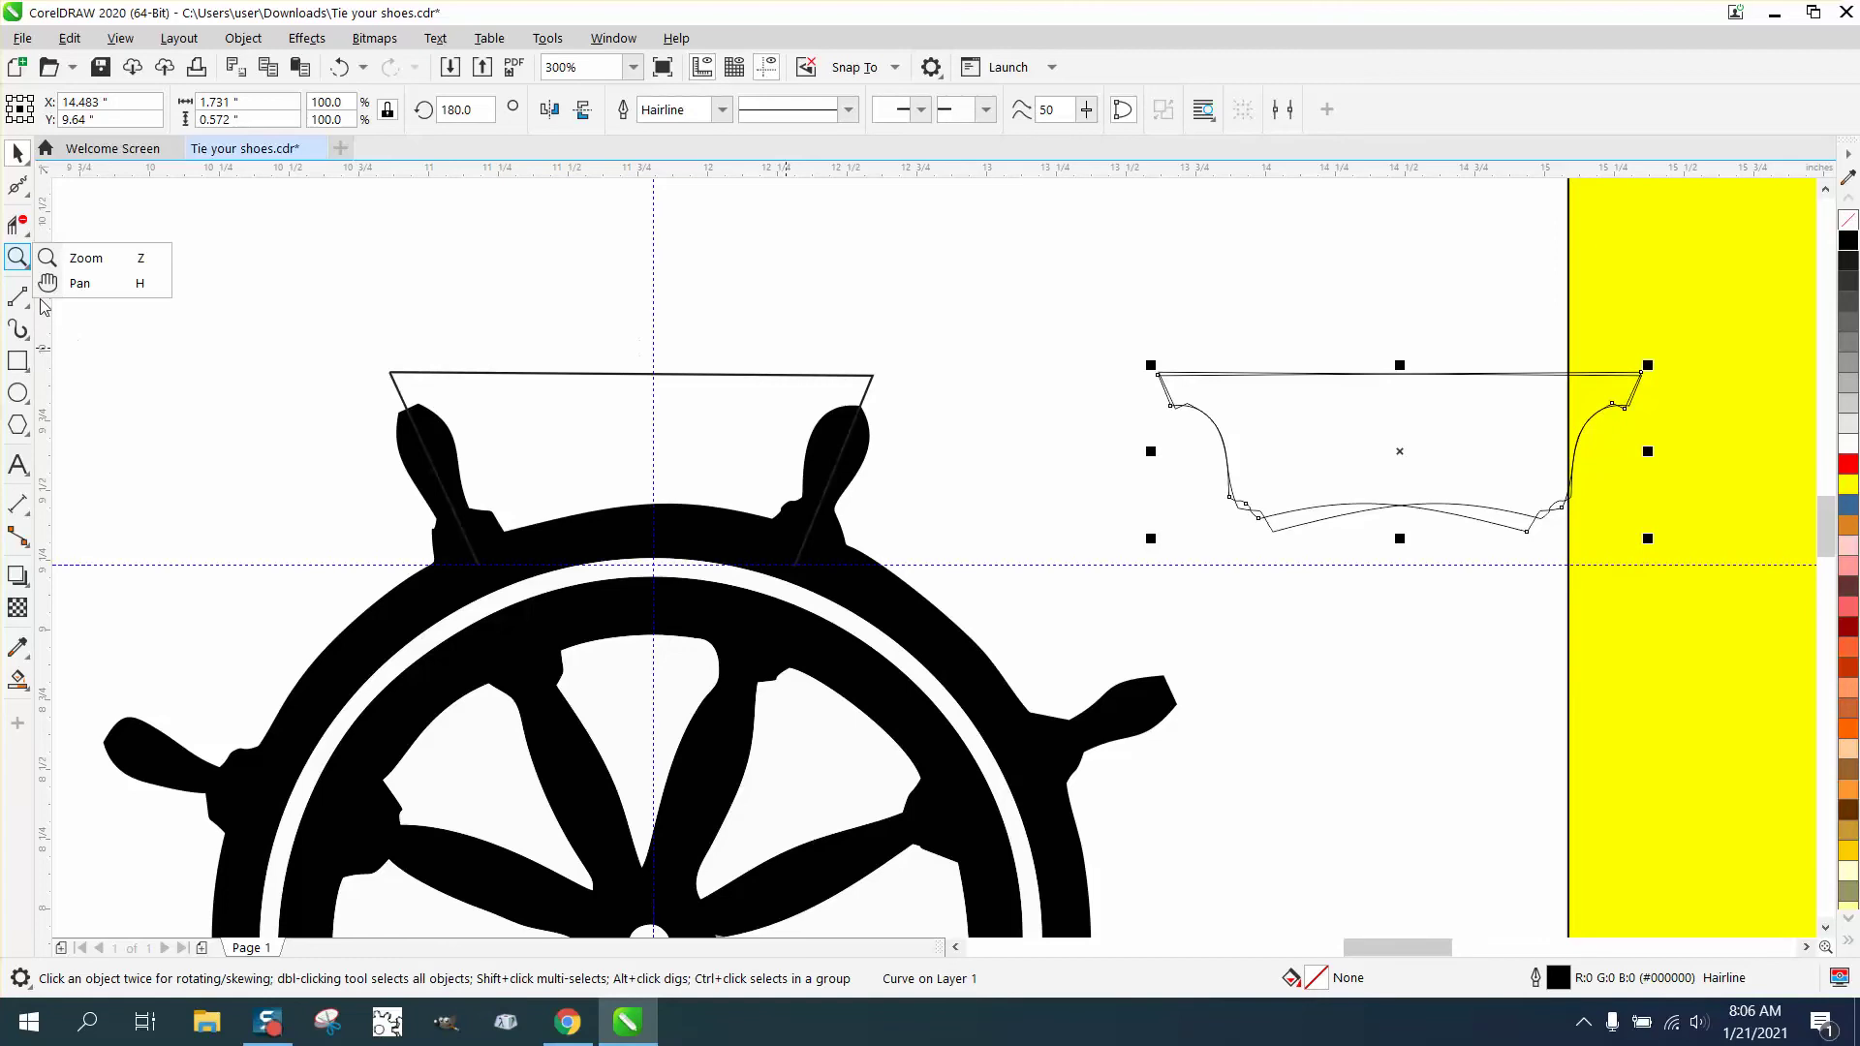
- Zoom in and delete the overlapping segments at all four corners of the doubled outline
click(85, 258)
drag(1107, 319, 1707, 683)
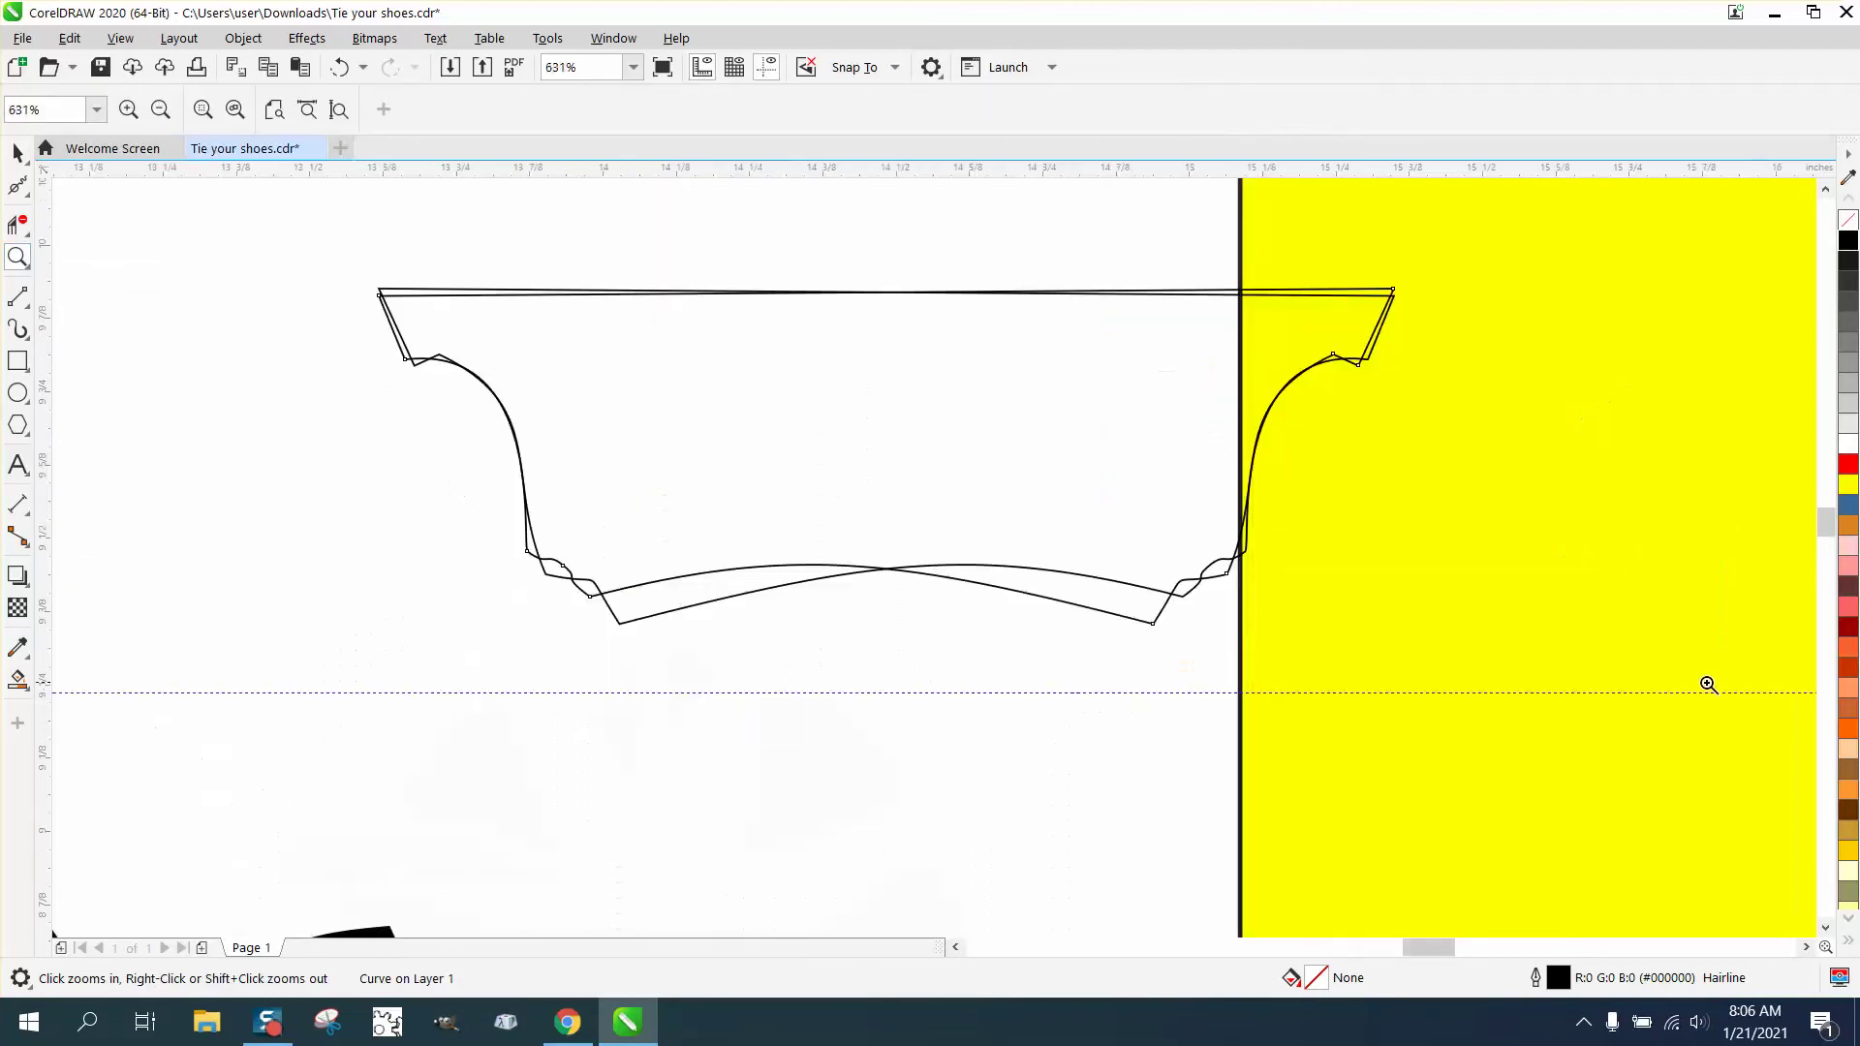
click(18, 225)
click(444, 351)
click(1335, 351)
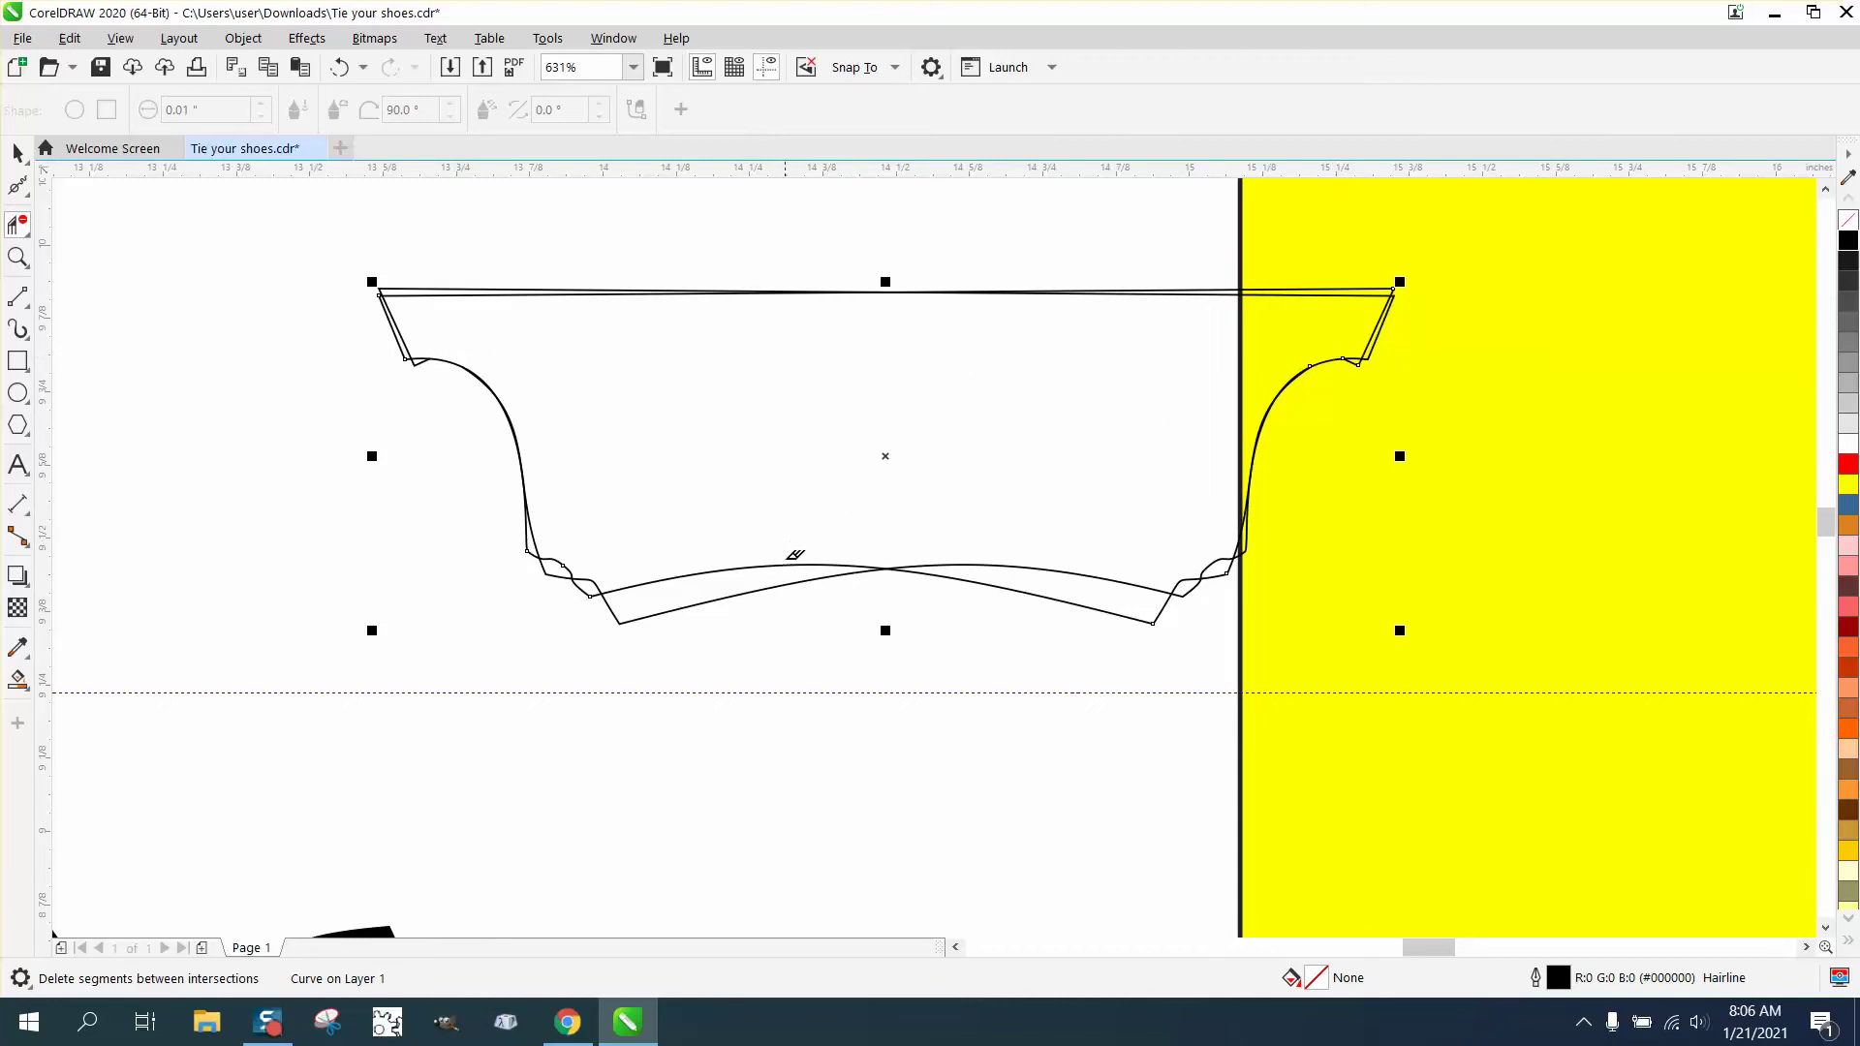
click(574, 567)
click(1212, 558)
- Try a black Smart Fill of the outline's inner region, then undo it
click(17, 679)
click(971, 441)
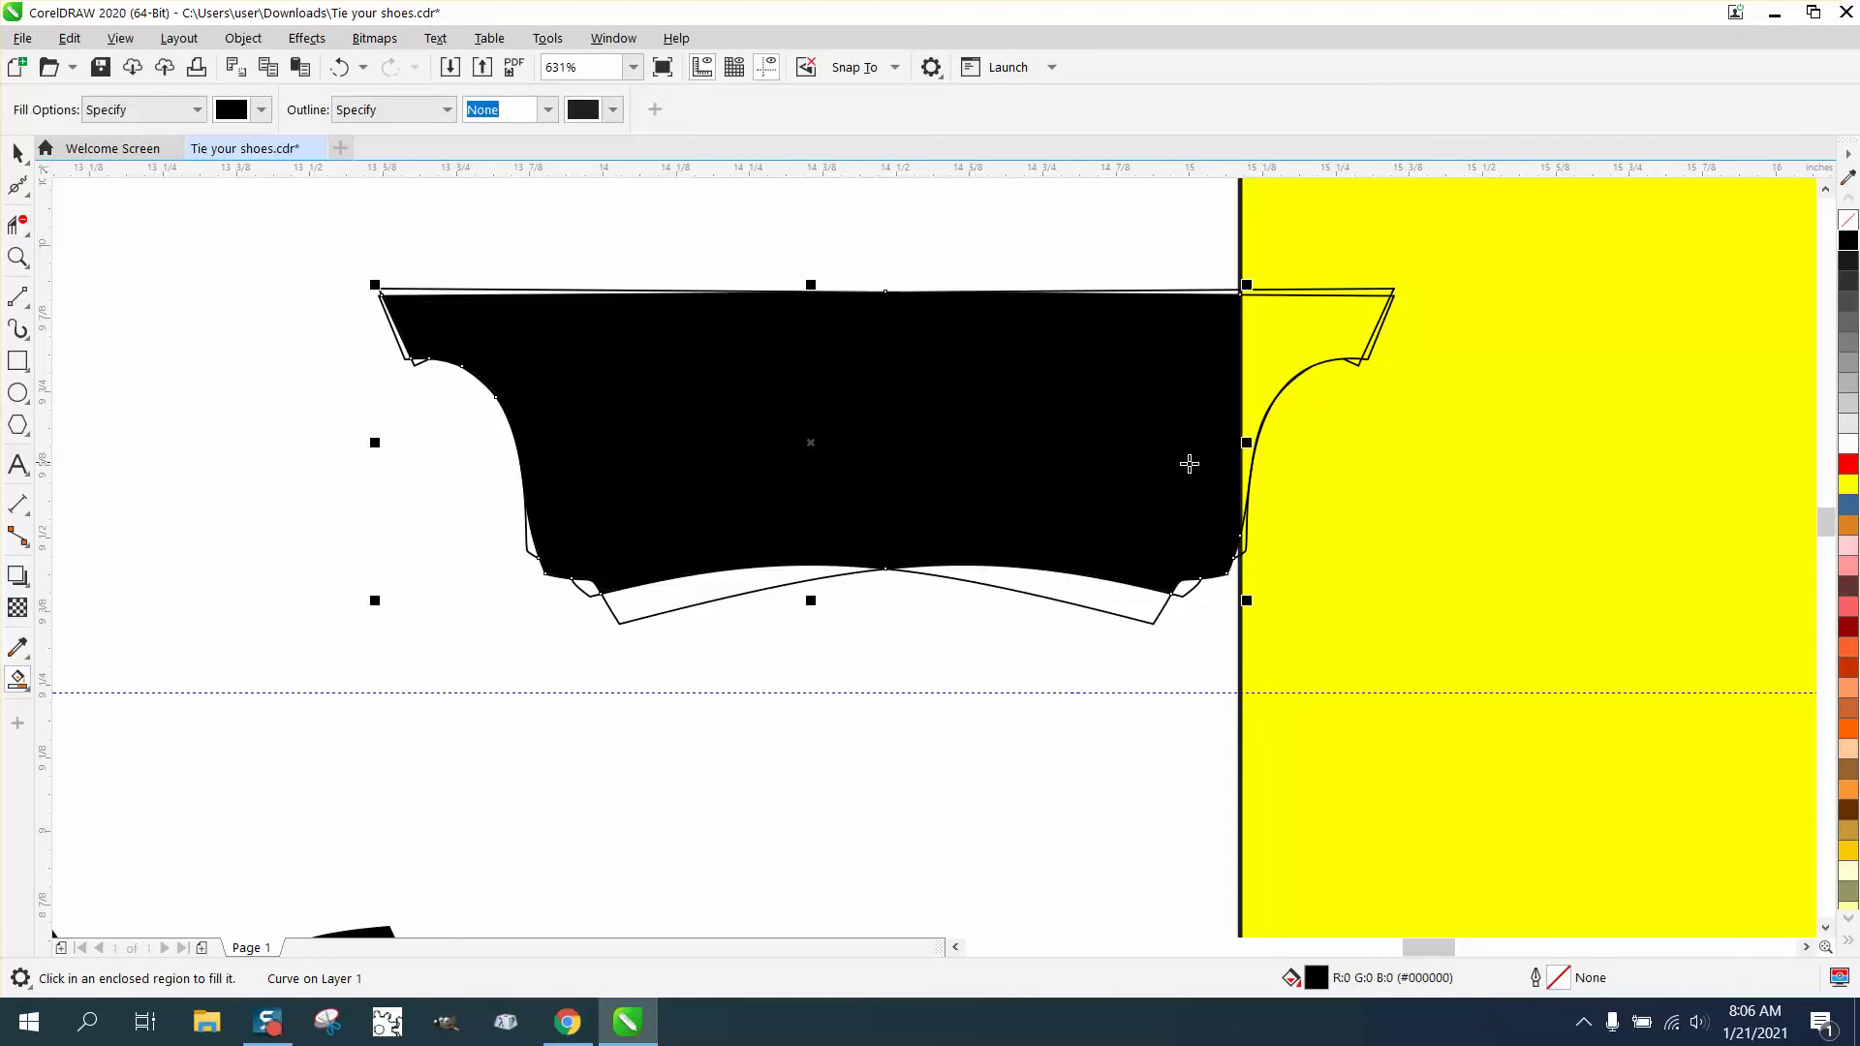
click(339, 67)
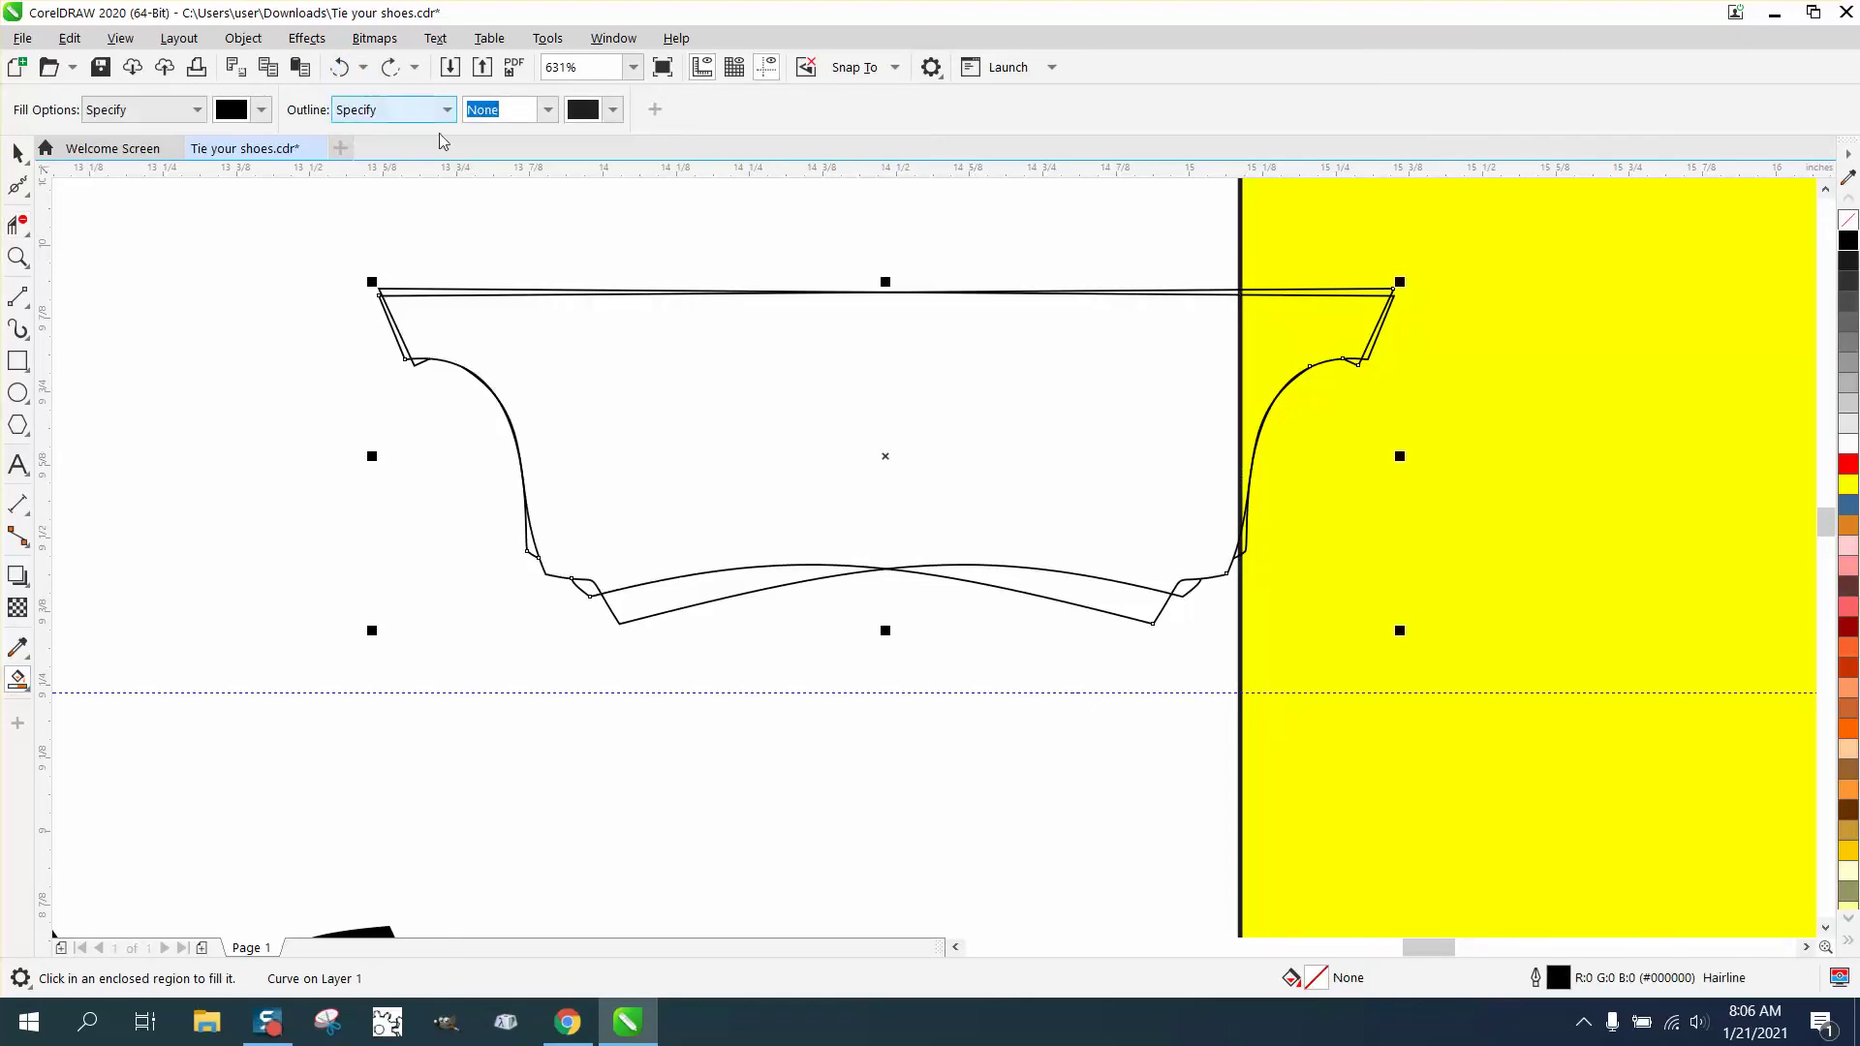
click(18, 152)
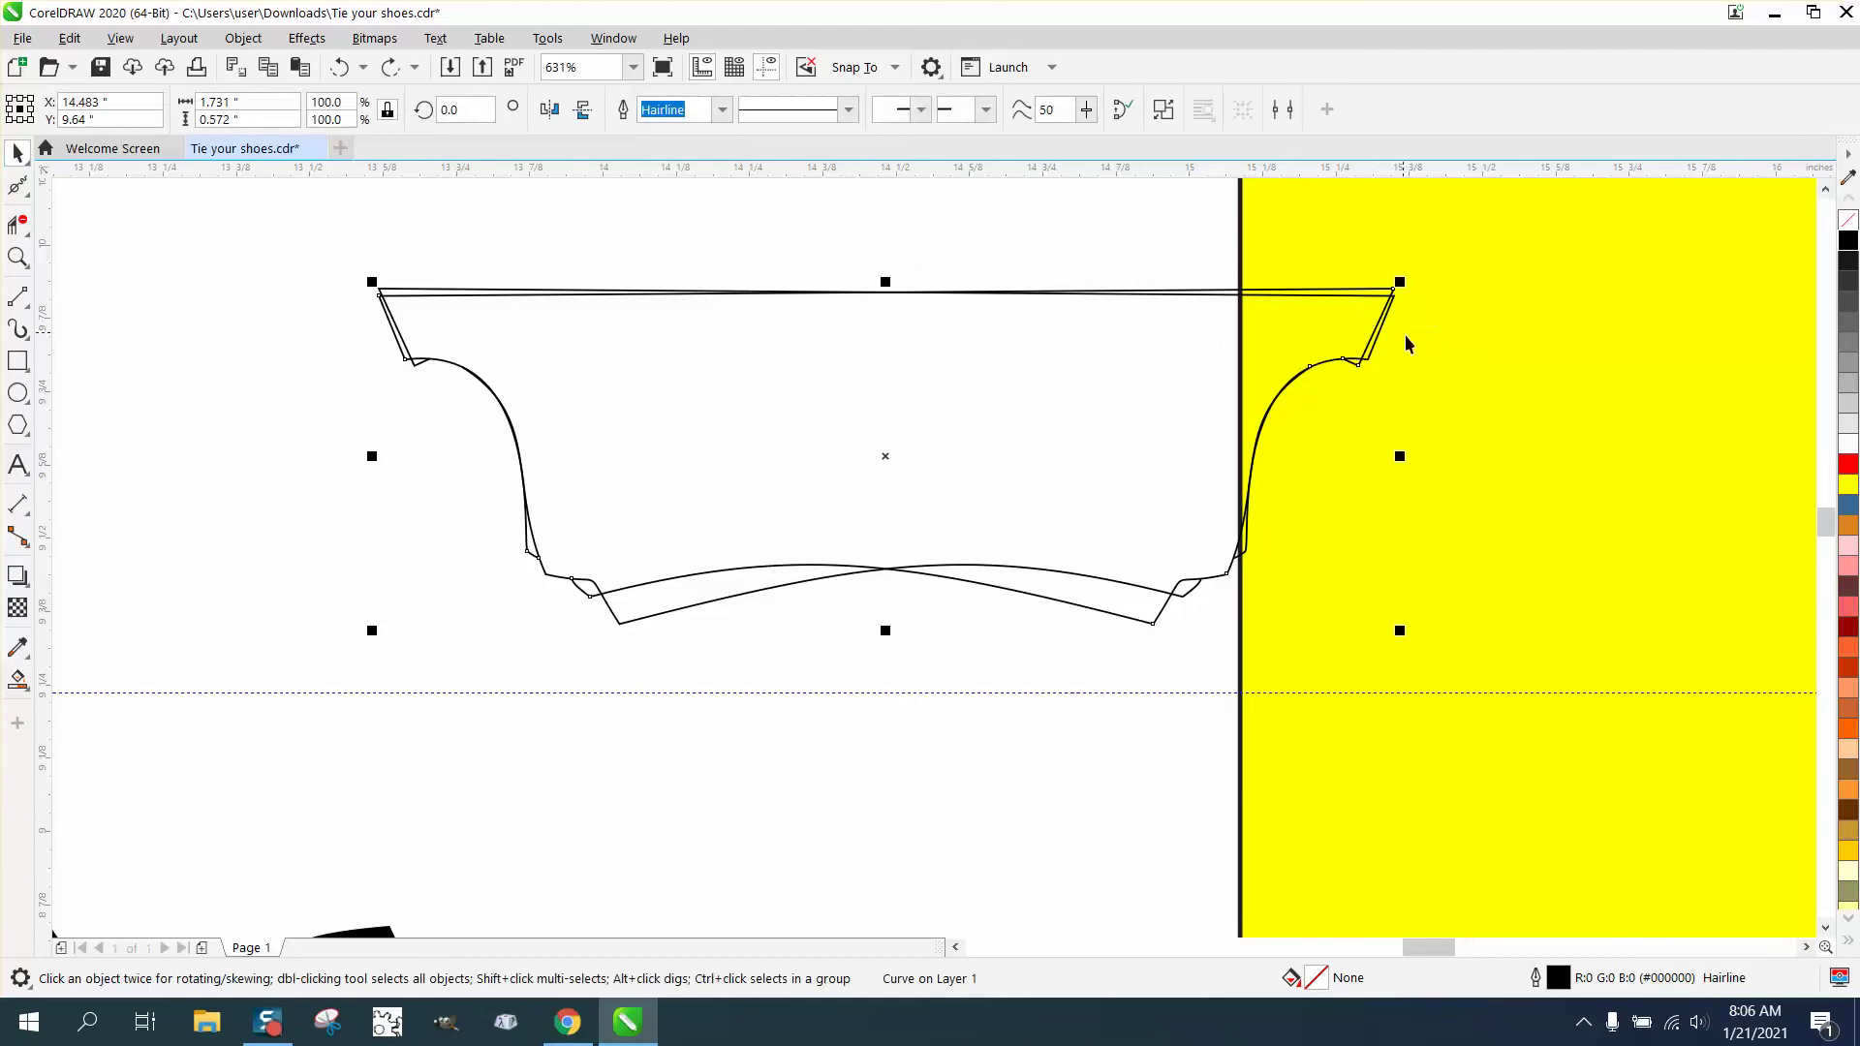
- Shift the yellow background rectangle right and Smart Fill the overlapping outlines' interior black
click(1488, 361)
drag(1489, 361, 1719, 359)
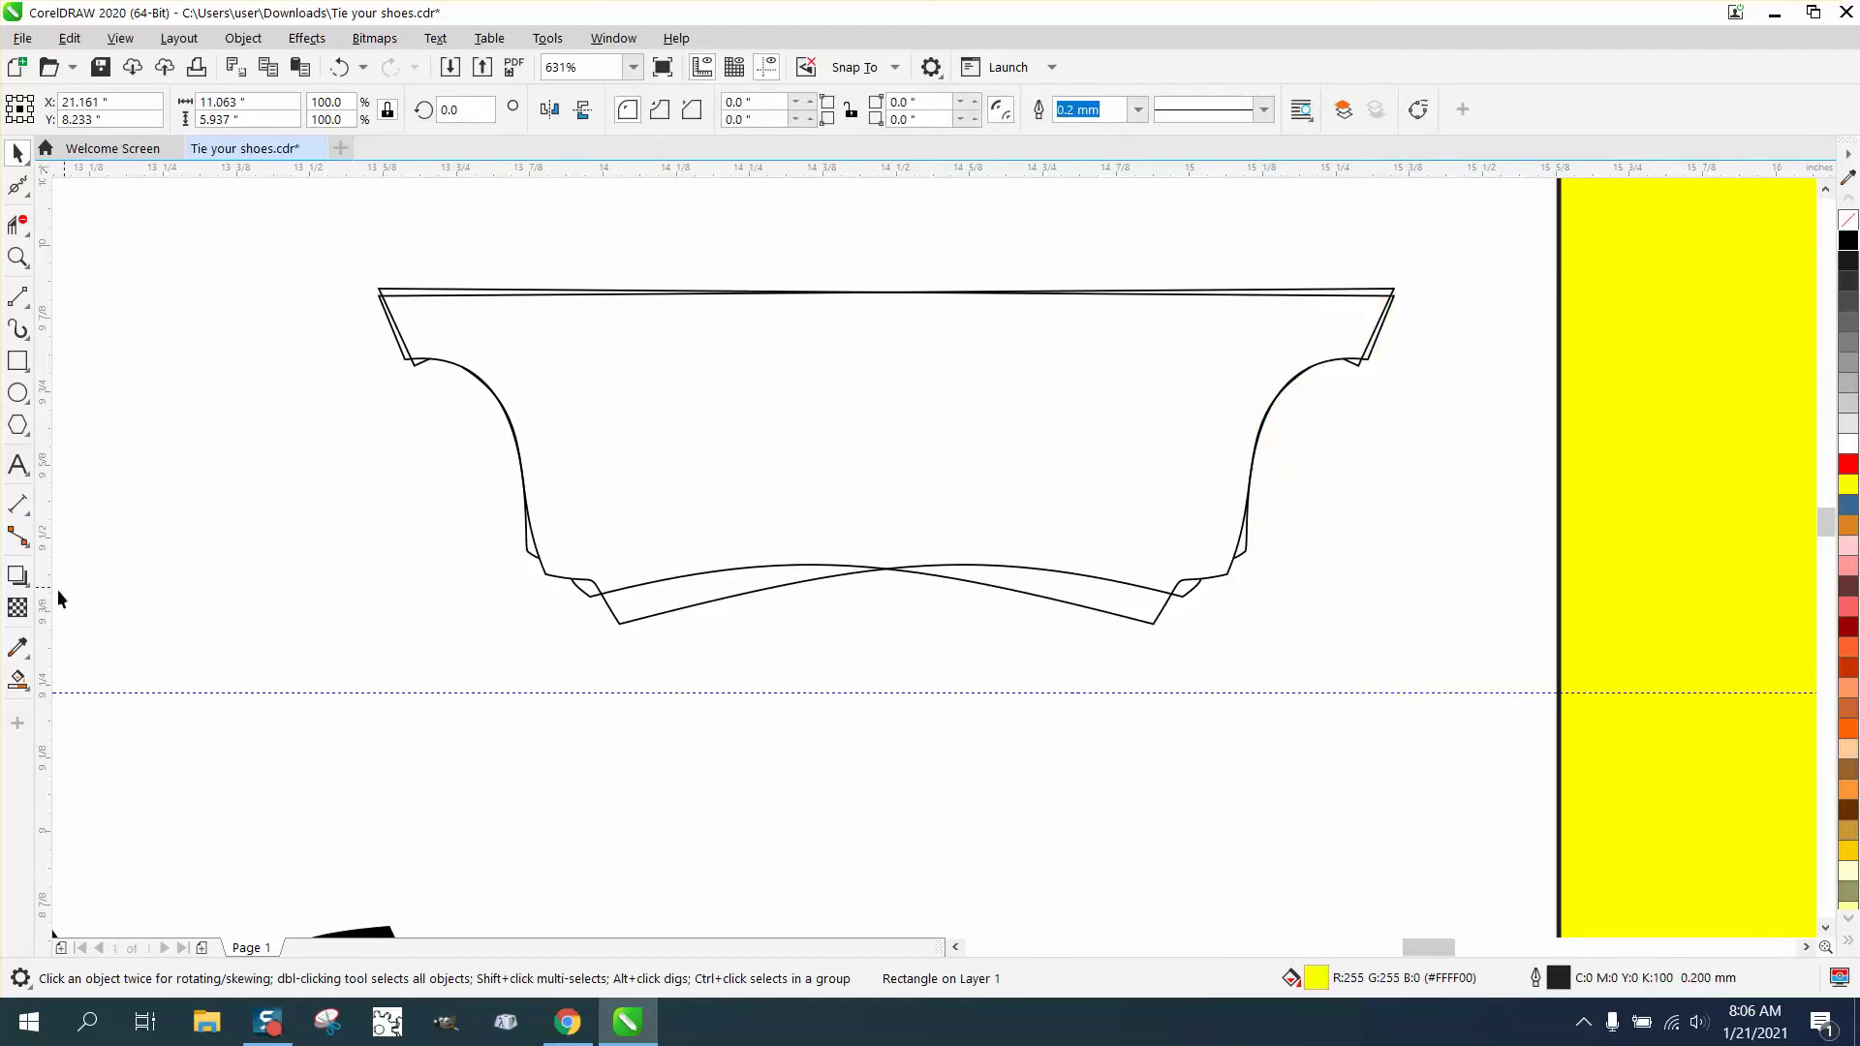
click(17, 679)
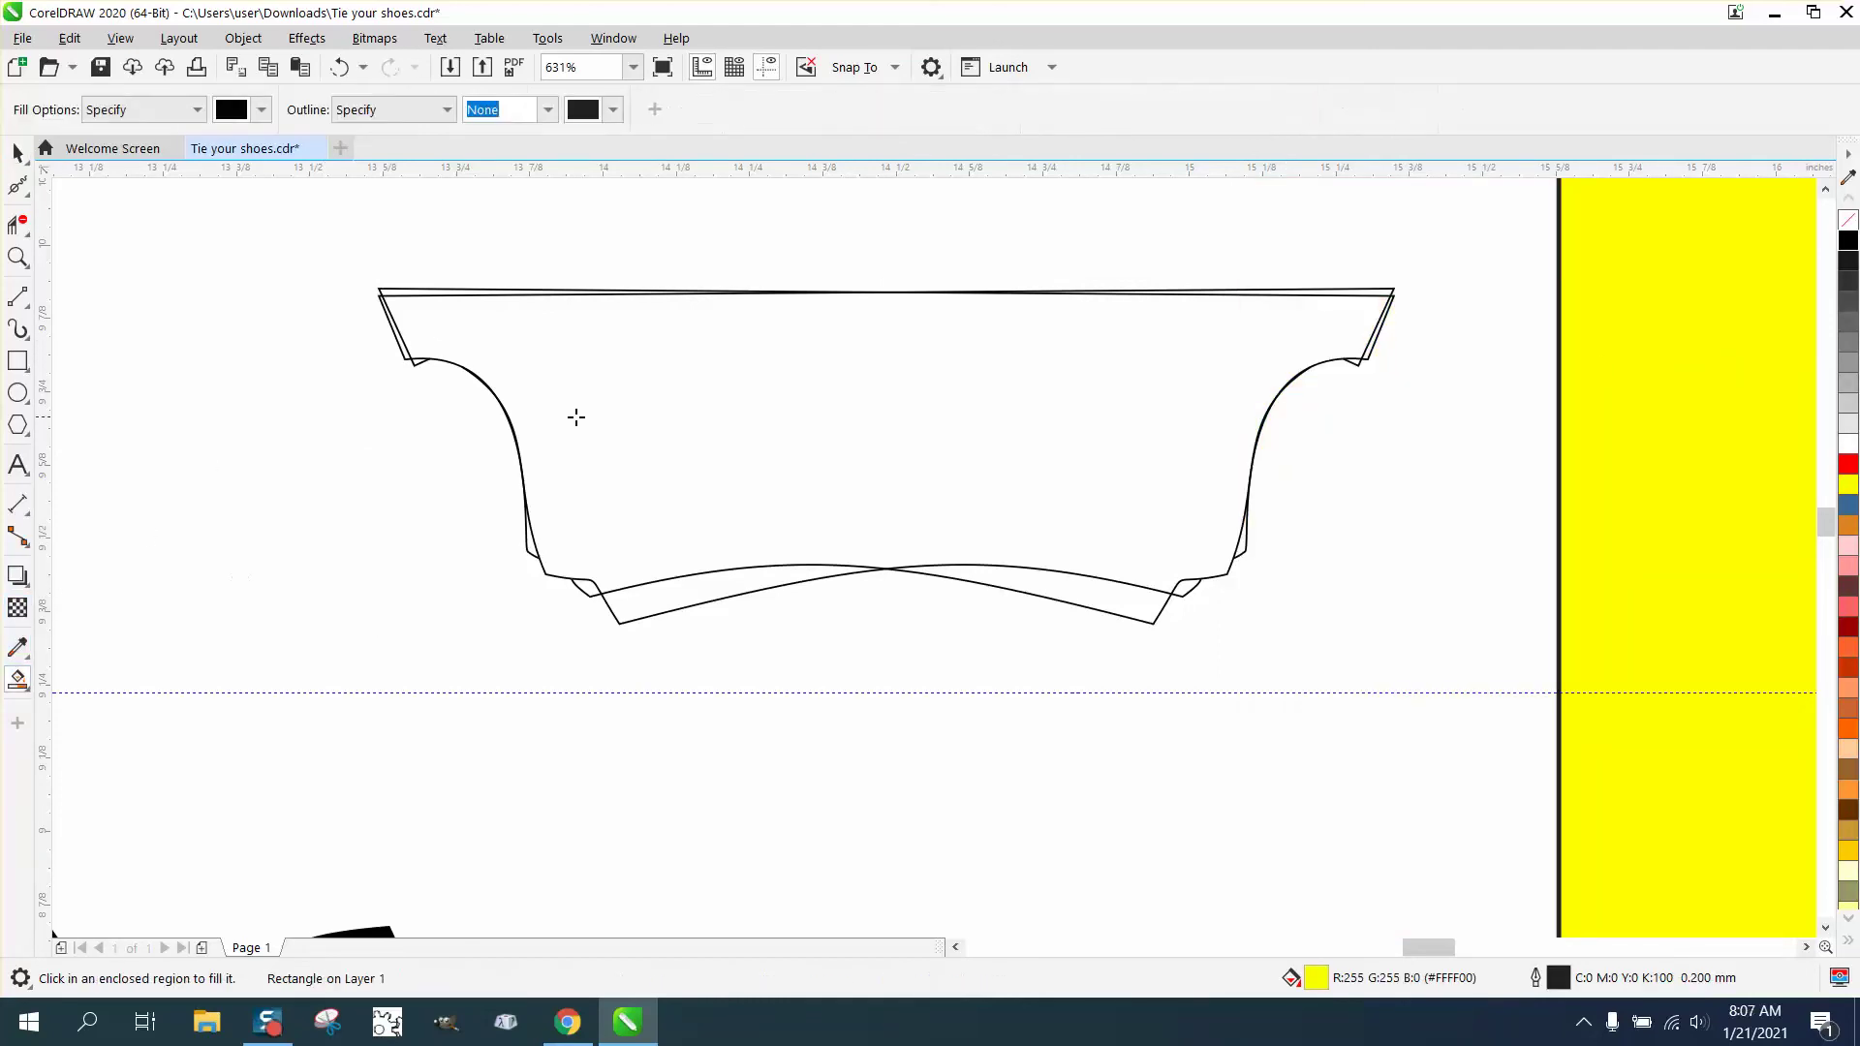
click(860, 429)
scroll(1183, 503, down, 5)
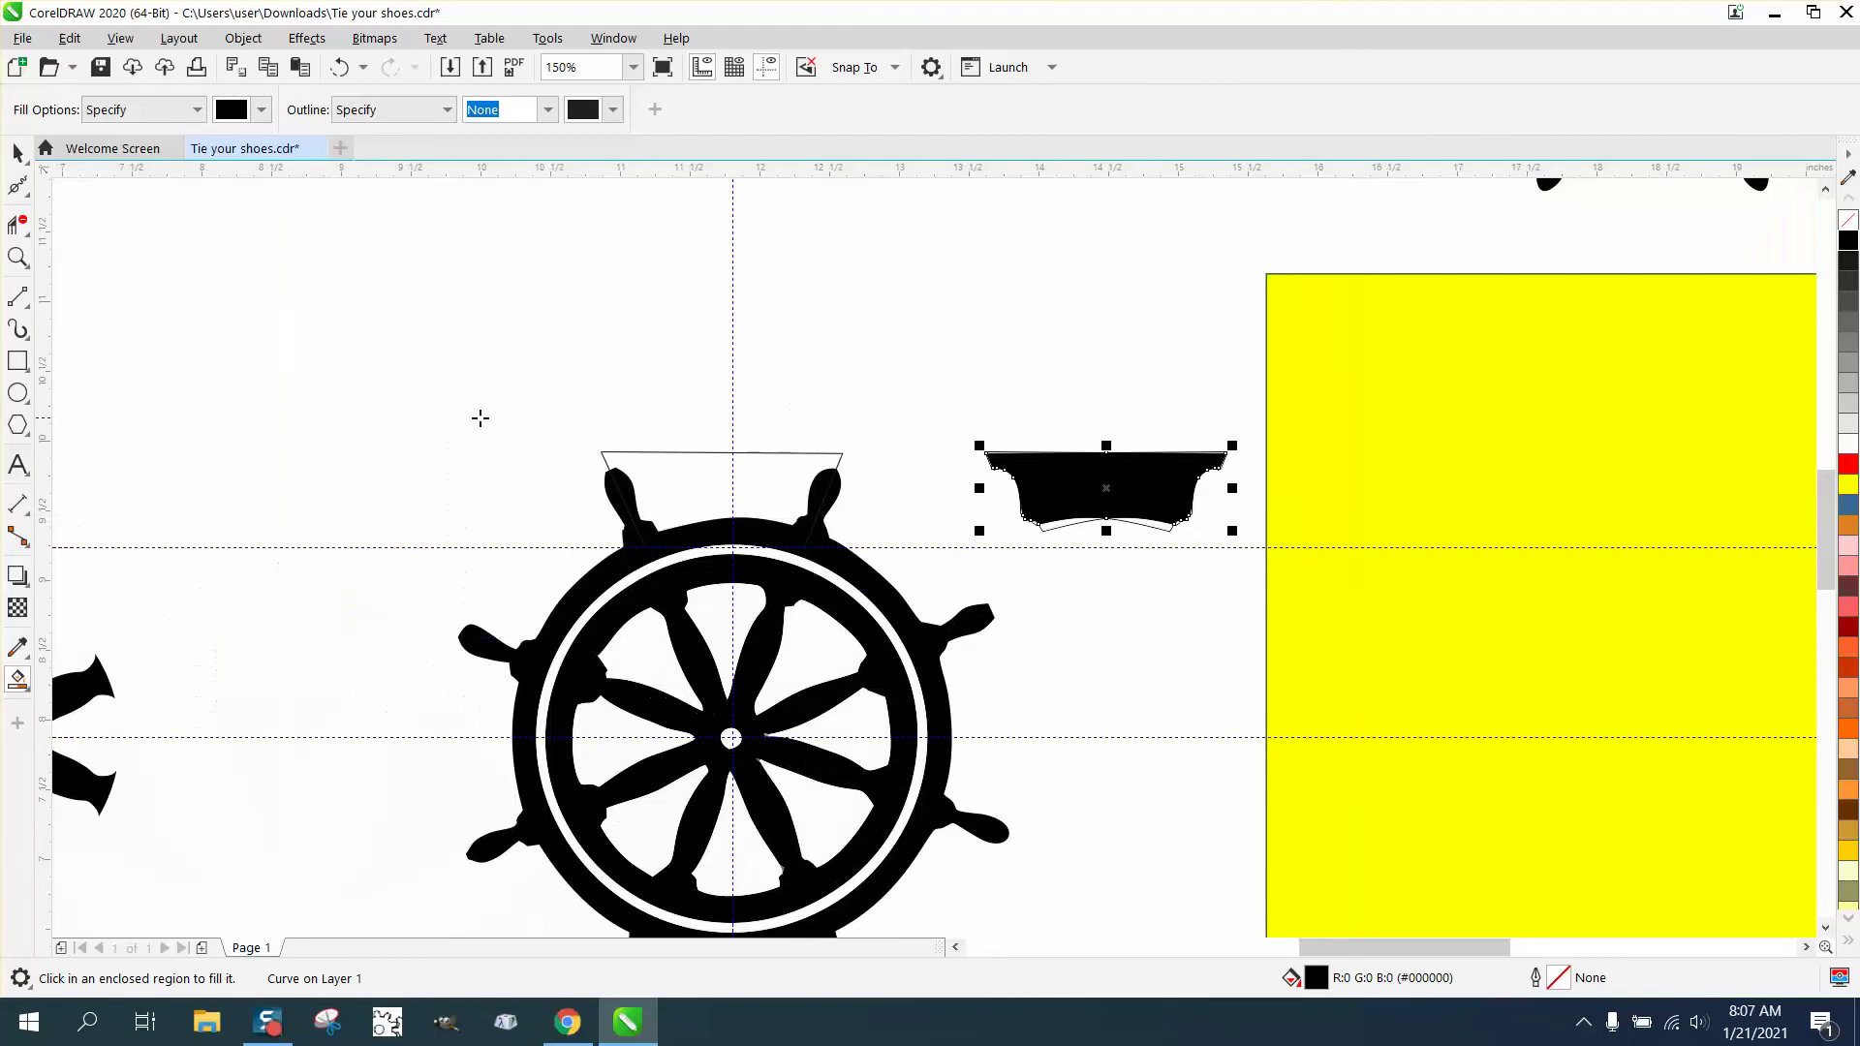
- Select the finished ship's wheel and nudge it down out of the way
click(17, 152)
scroll(523, 316, down, 3)
drag(467, 329, 852, 708)
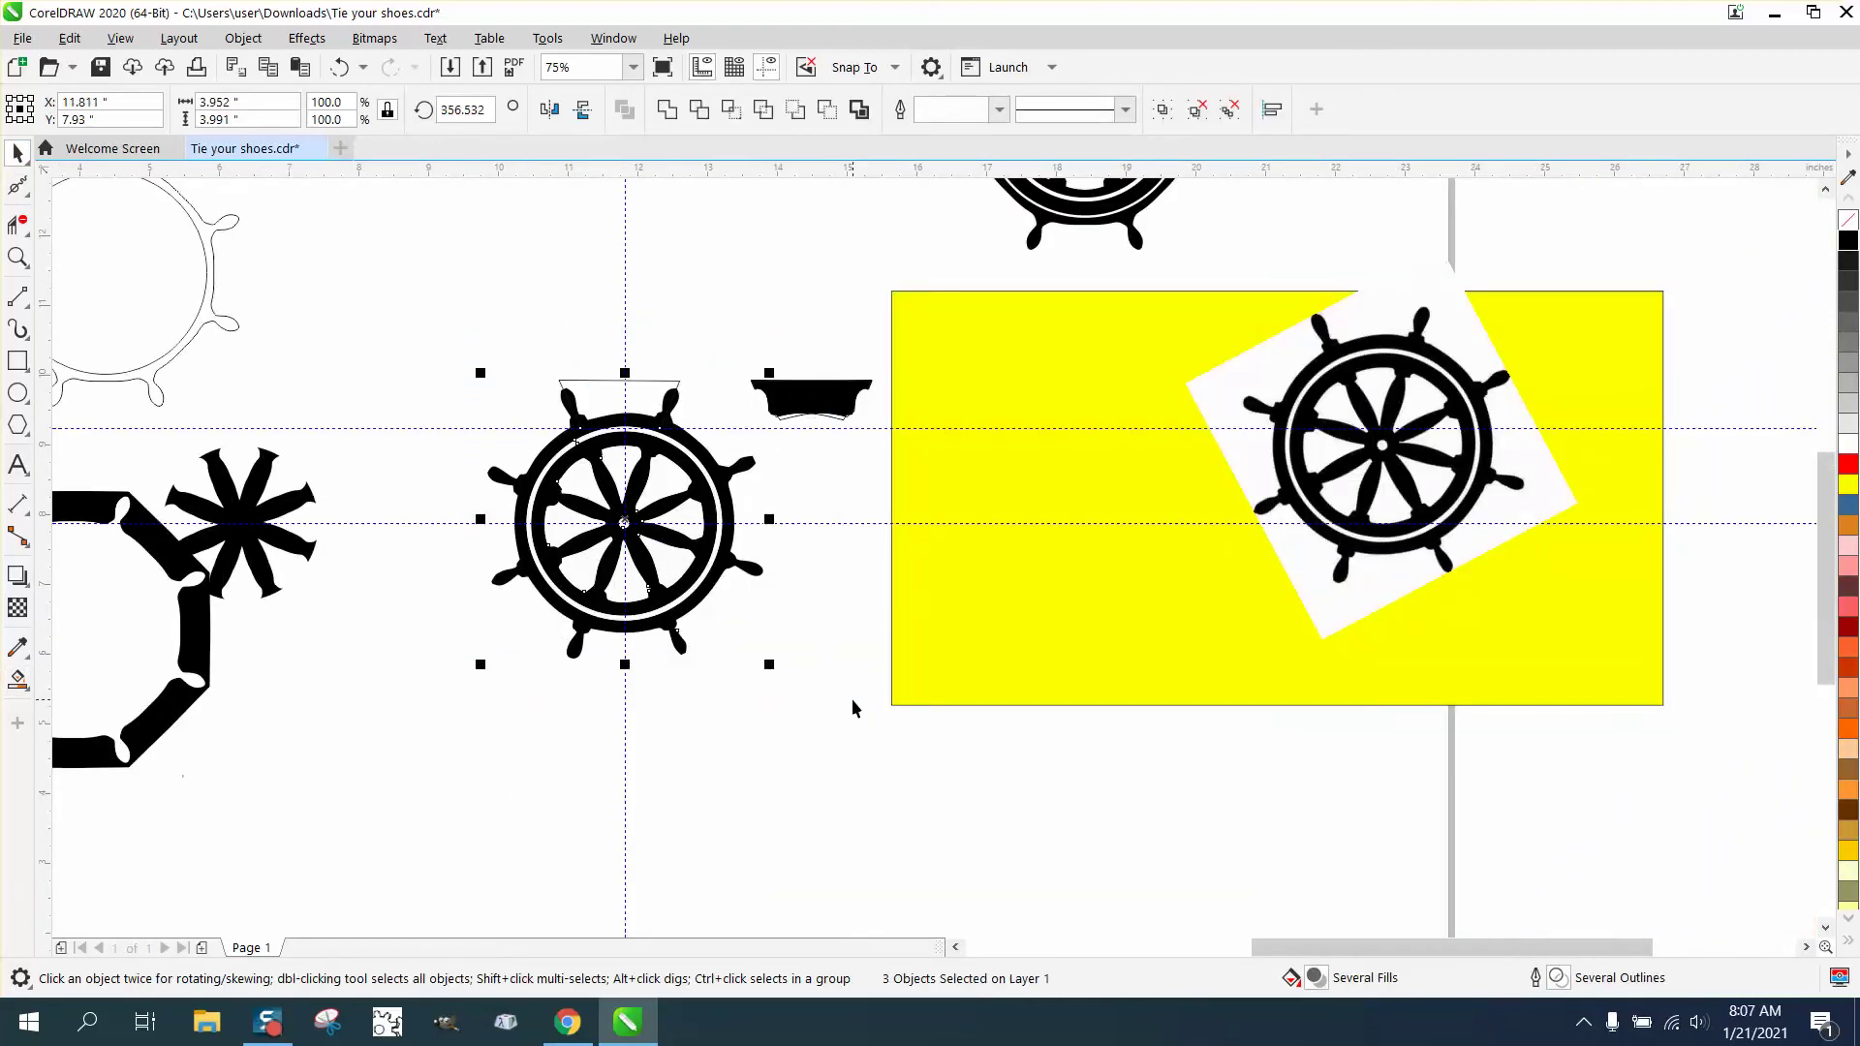
key(Down)
key(Down)
key(Down)
key(Down)
key(Down)
key(Down)
key(Down)
key(Down)
key(Down)
key(Down)
key(Down)
key(Down)
key(Down)
key(Down)
key(Down)
key(Down)
key(Down)
key(Down)
key(Down)
key(Down)
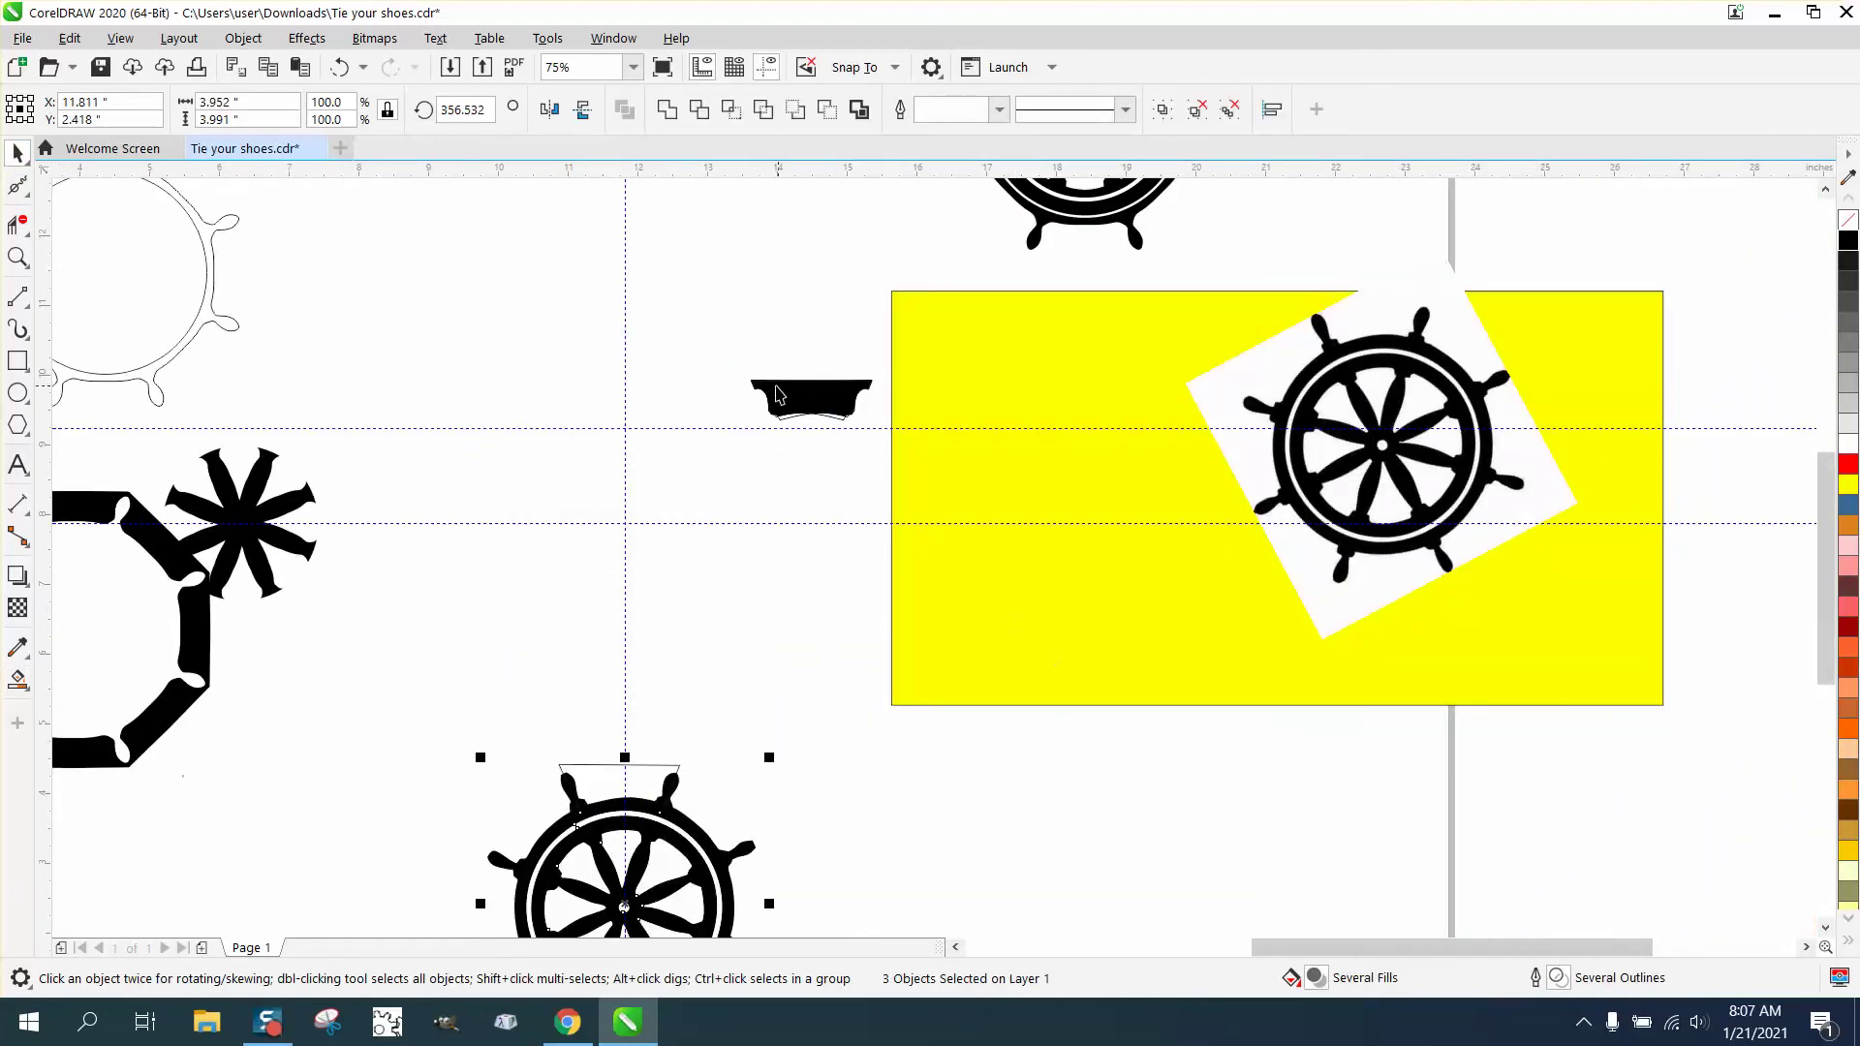
- Move the new handle piece left, make it unfilled with a black outline, and zoom in
click(793, 390)
drag(792, 391, 600, 390)
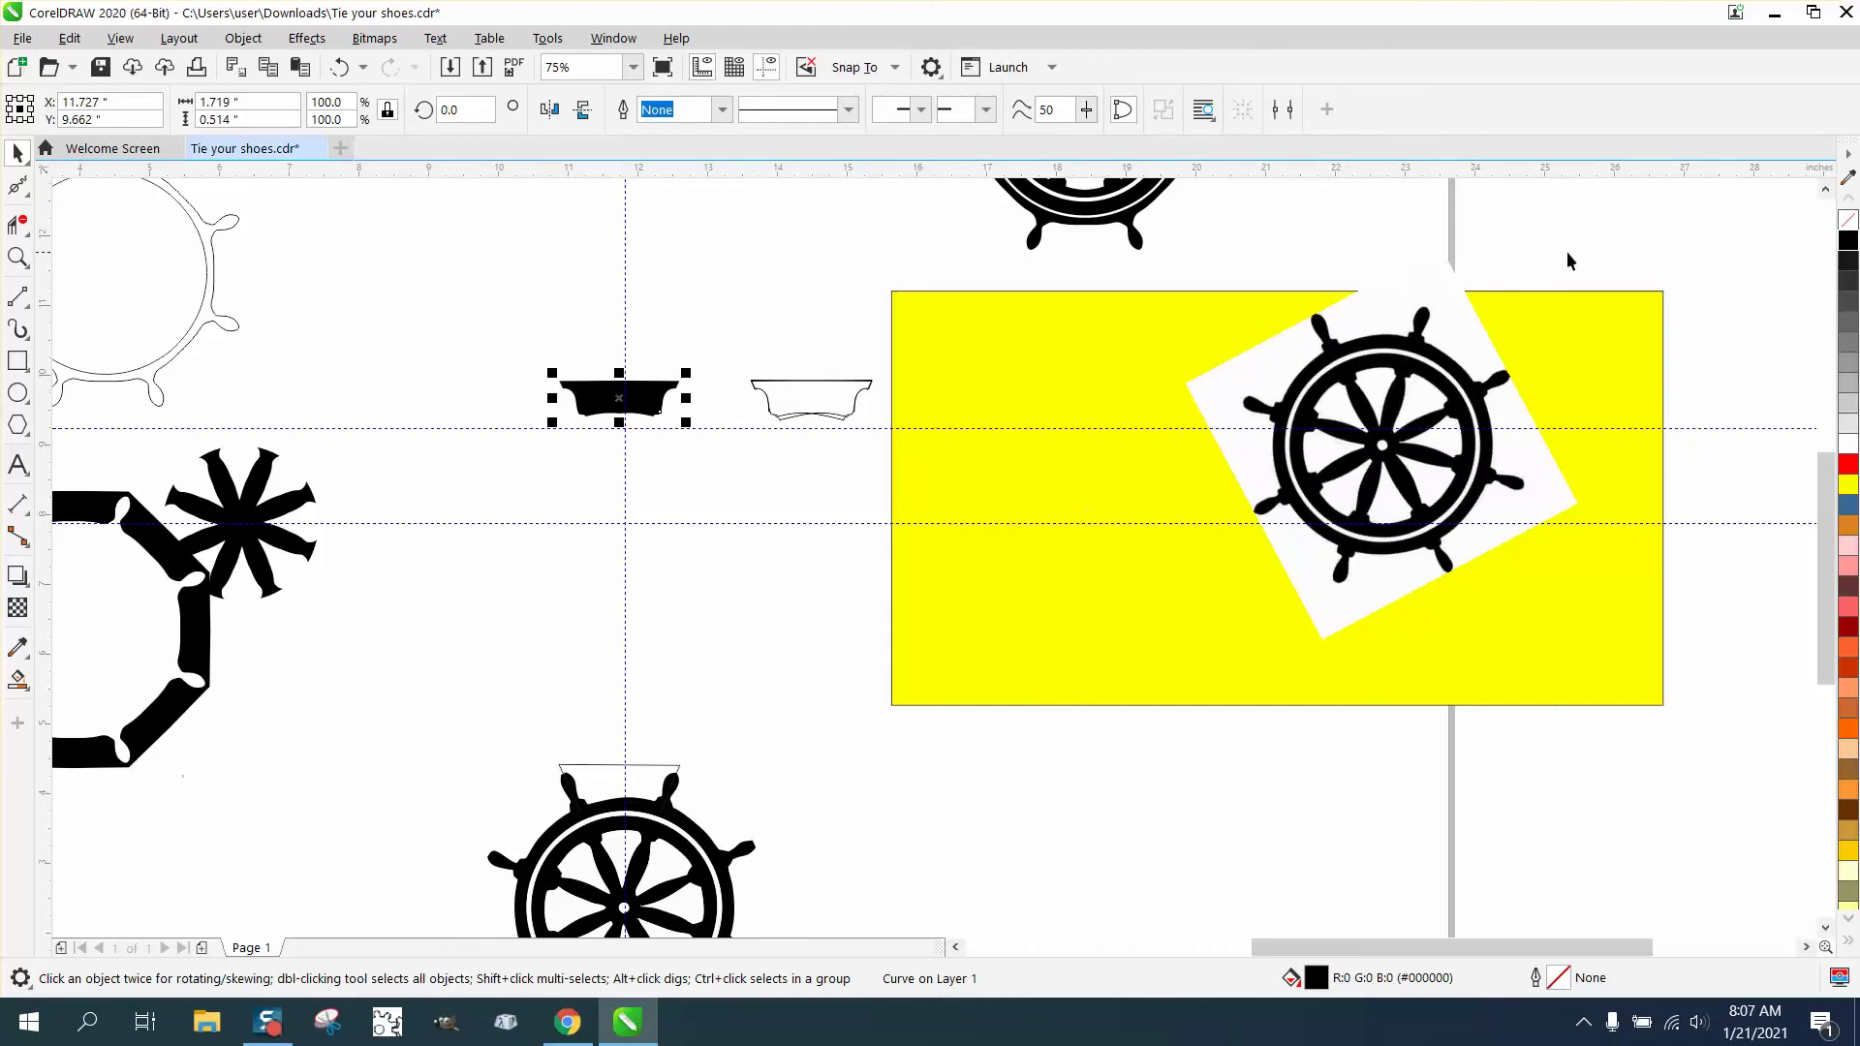
click(1847, 225)
right_click(1847, 238)
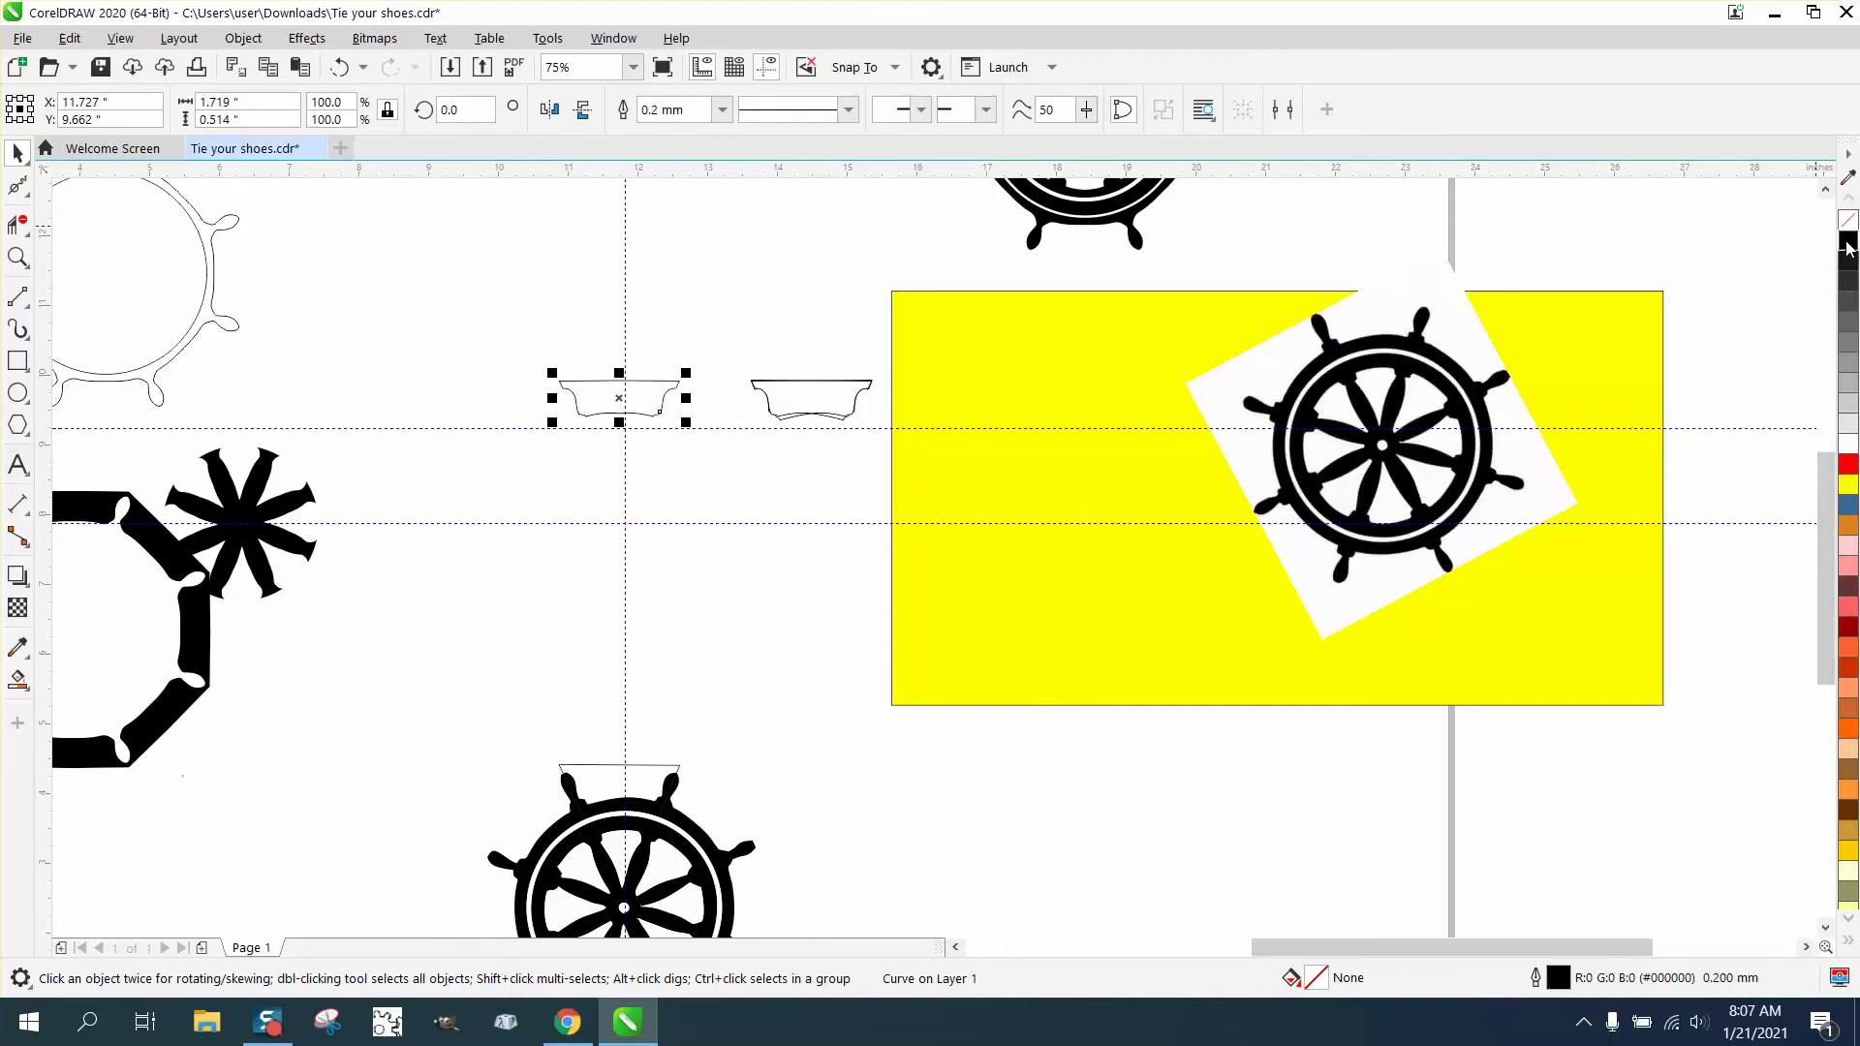
click(1183, 219)
click(16, 257)
drag(423, 270, 1070, 684)
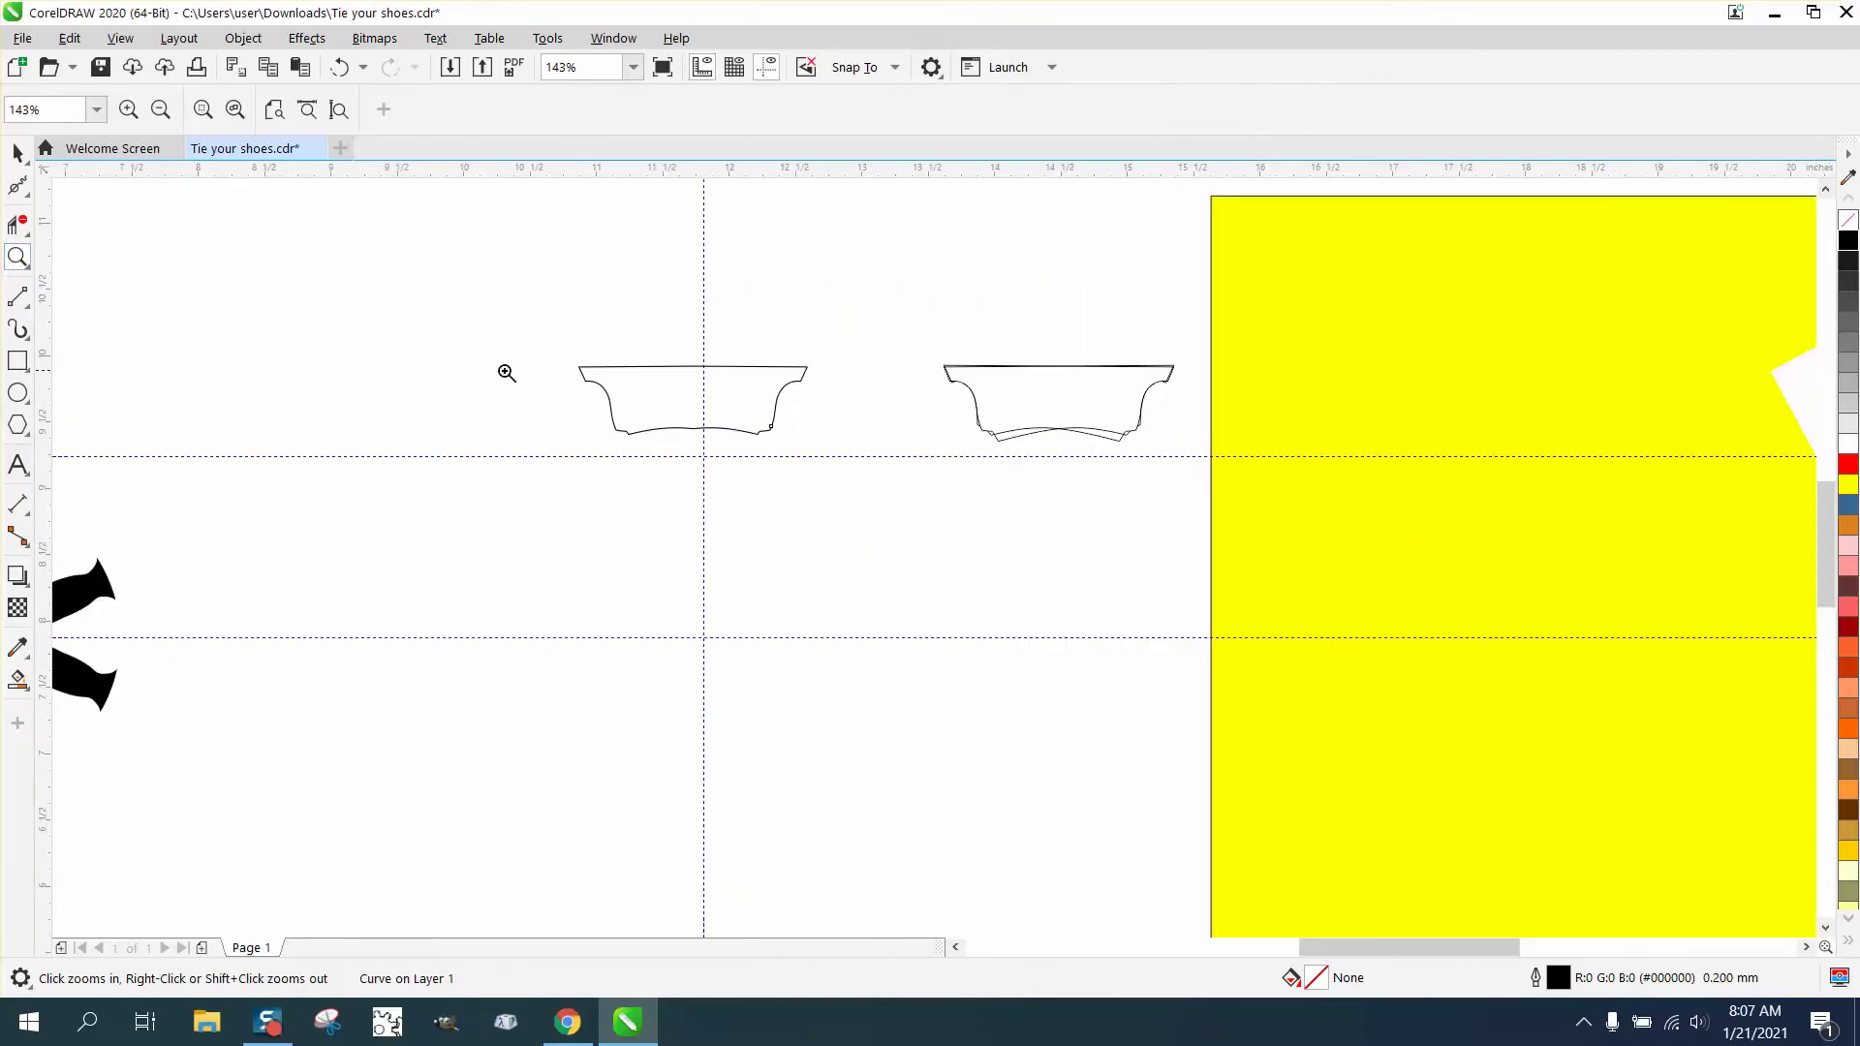
drag(507, 373, 892, 497)
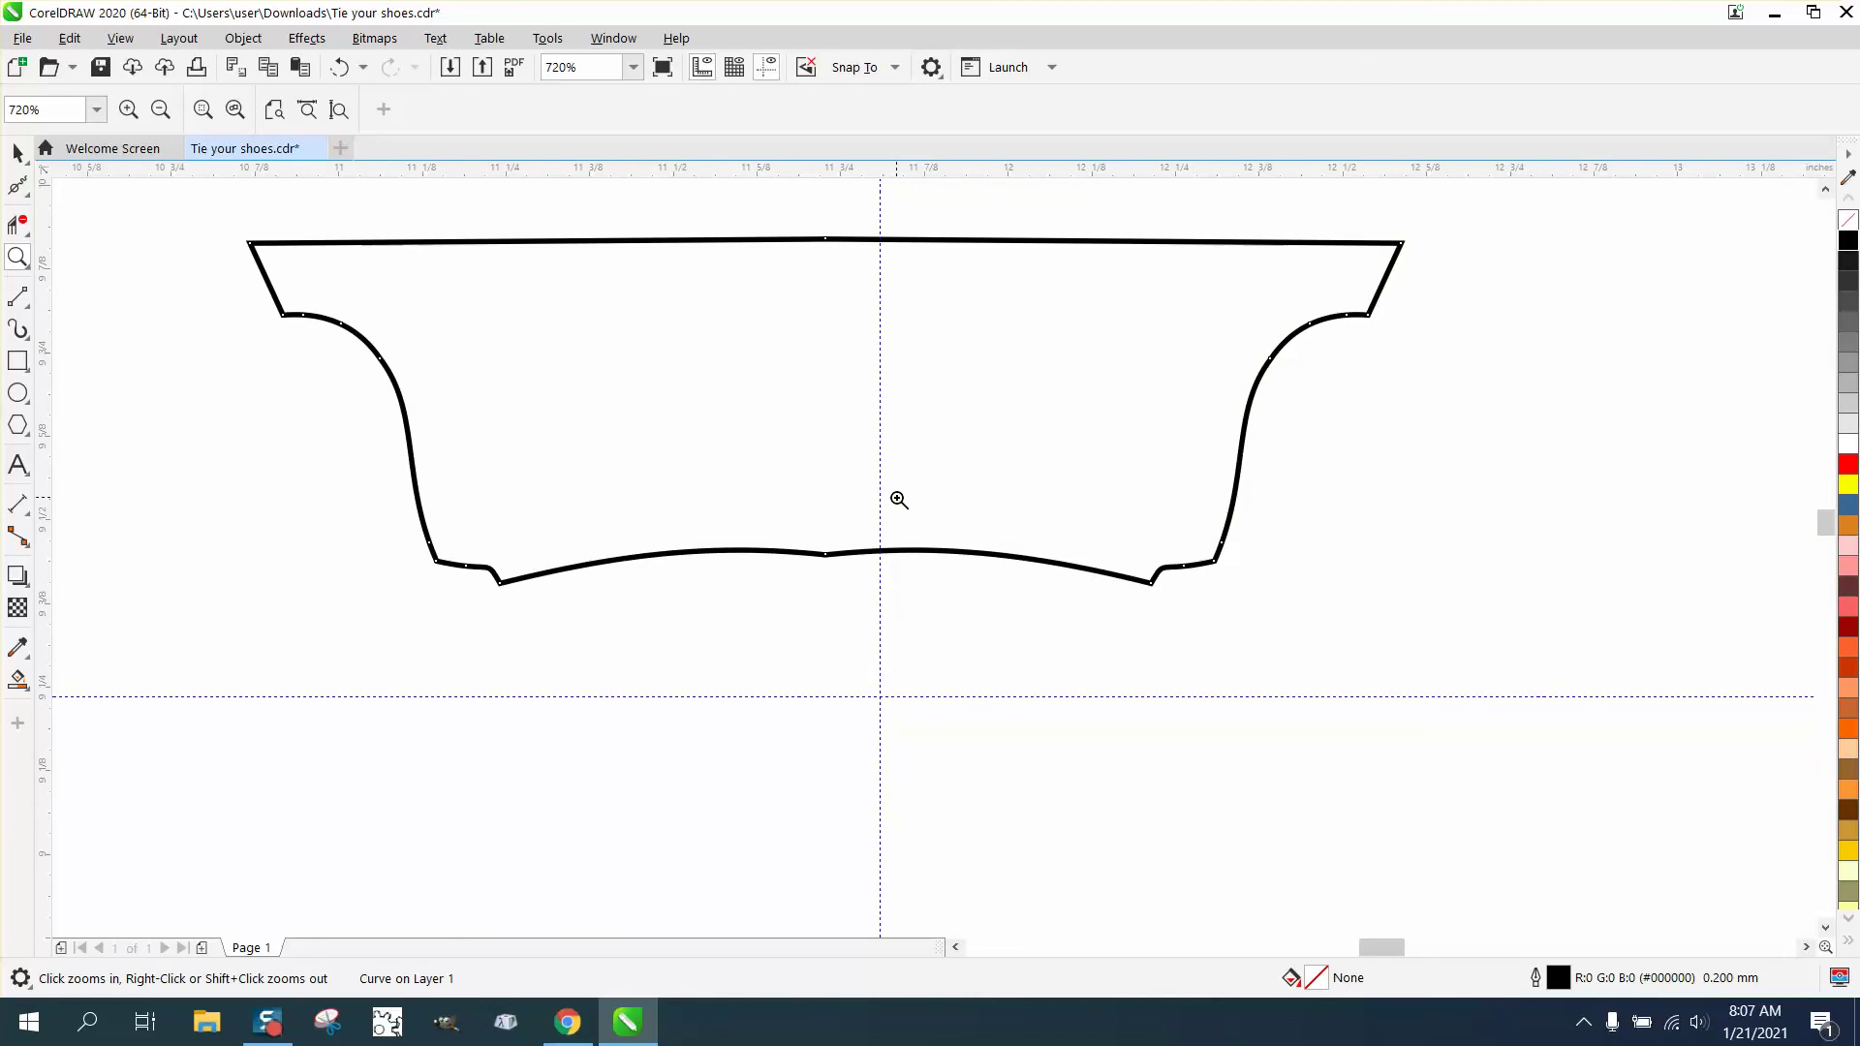
- Brush the Smooth tool along the new handle piece's bottom edge to clean up its arc
click(24, 192)
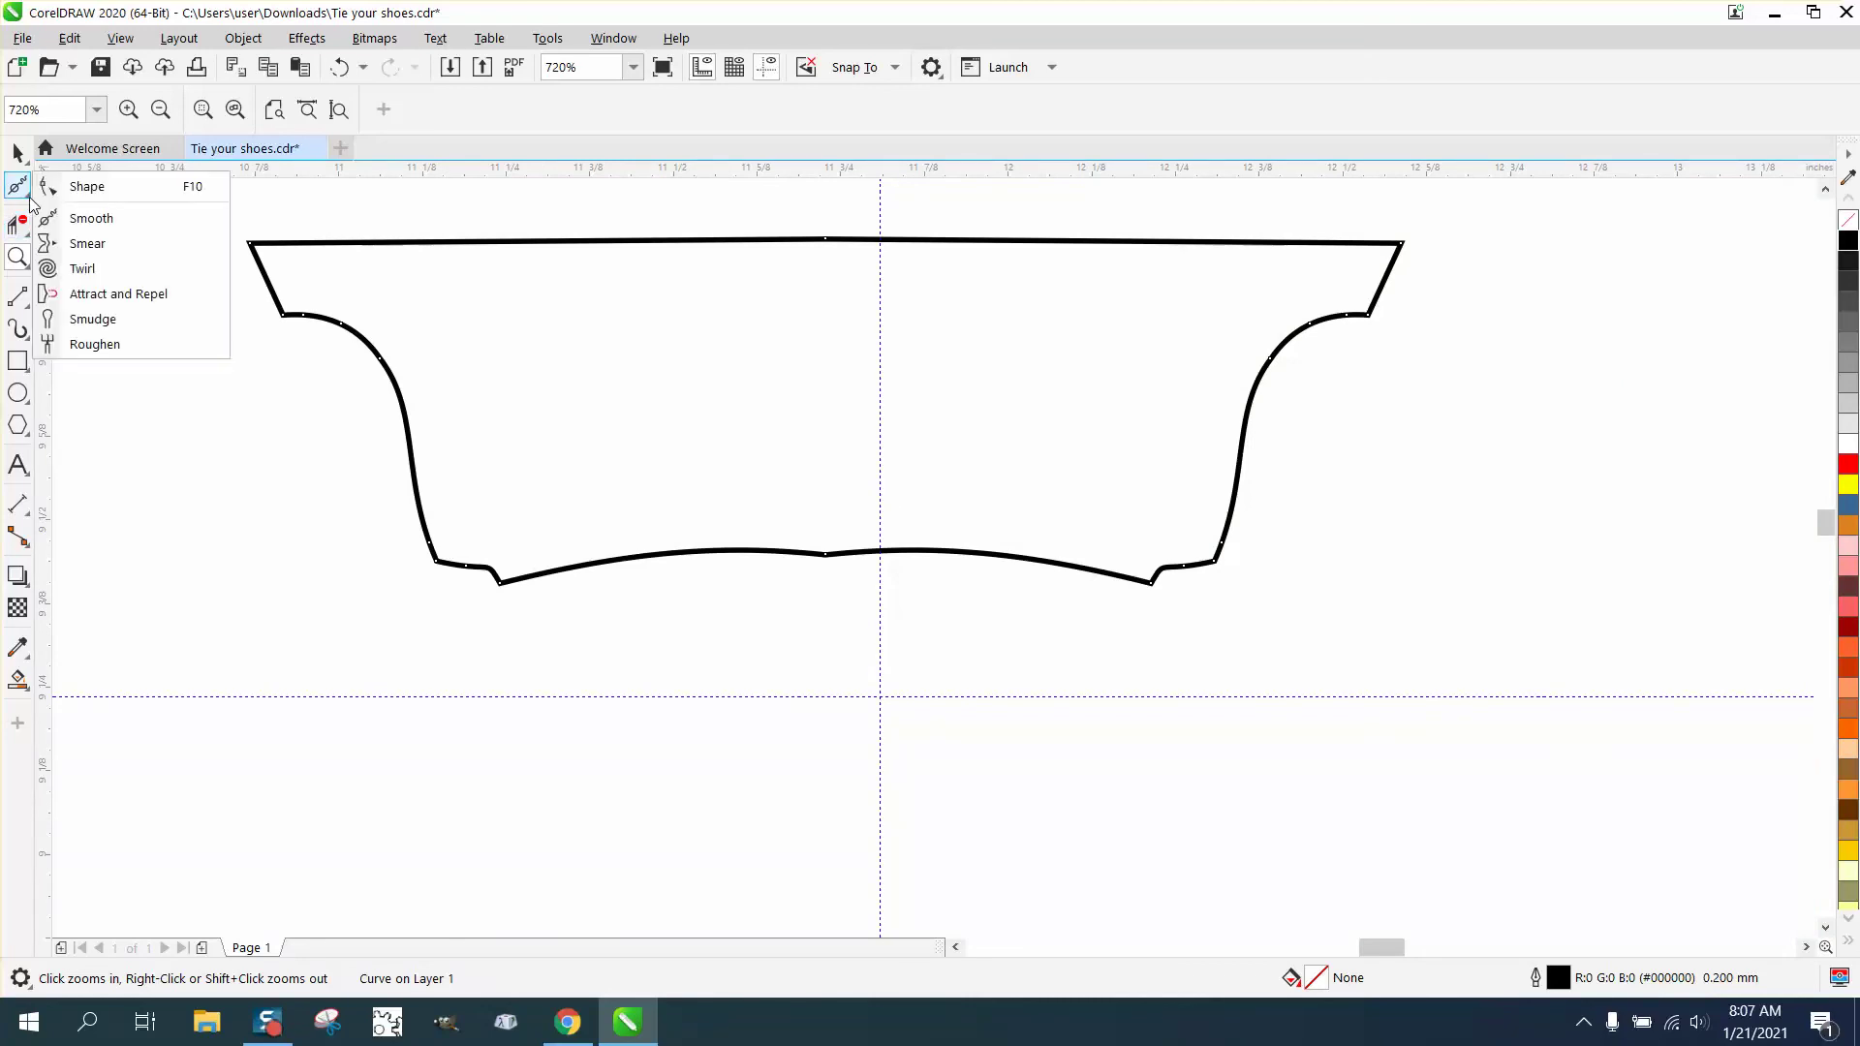
click(114, 218)
mouse_move(863, 562)
mouse_down()
mouse_move(735, 553)
mouse_move(1011, 557)
mouse_move(712, 557)
mouse_move(920, 560)
mouse_up()
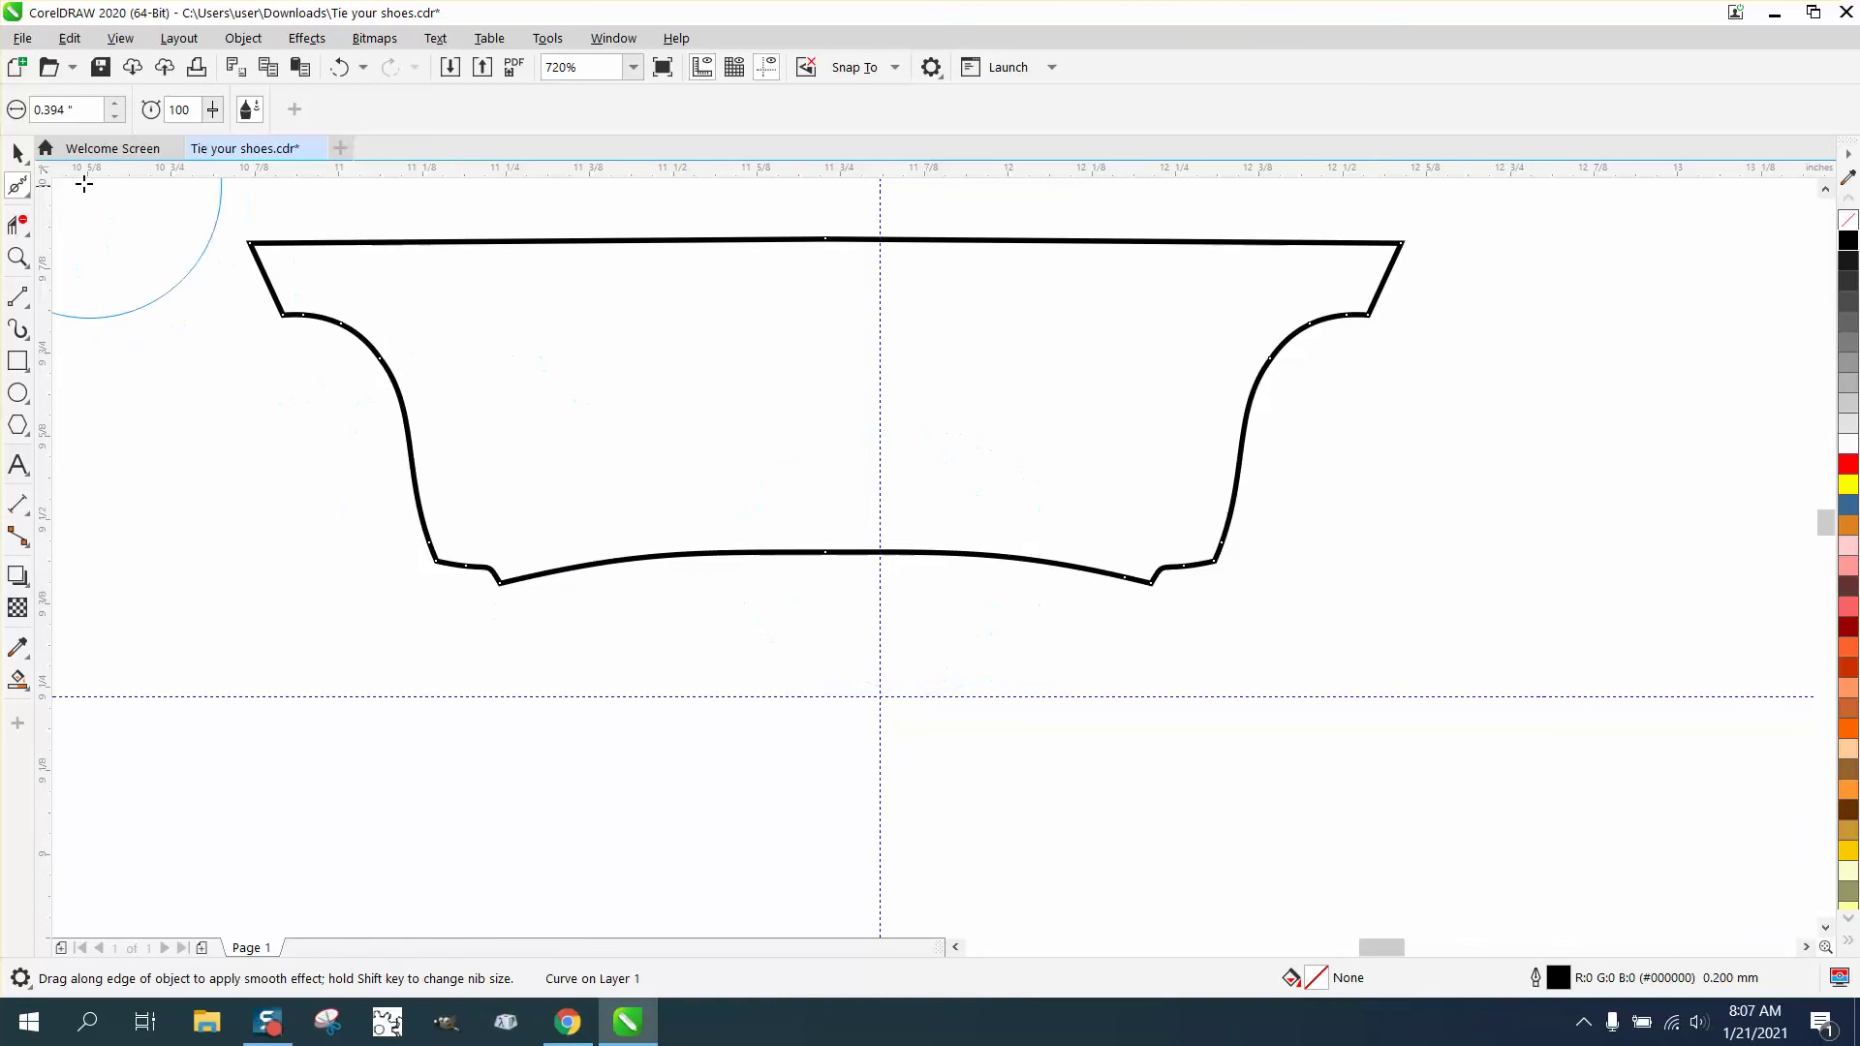
click(16, 112)
scroll(652, 473, down, 4)
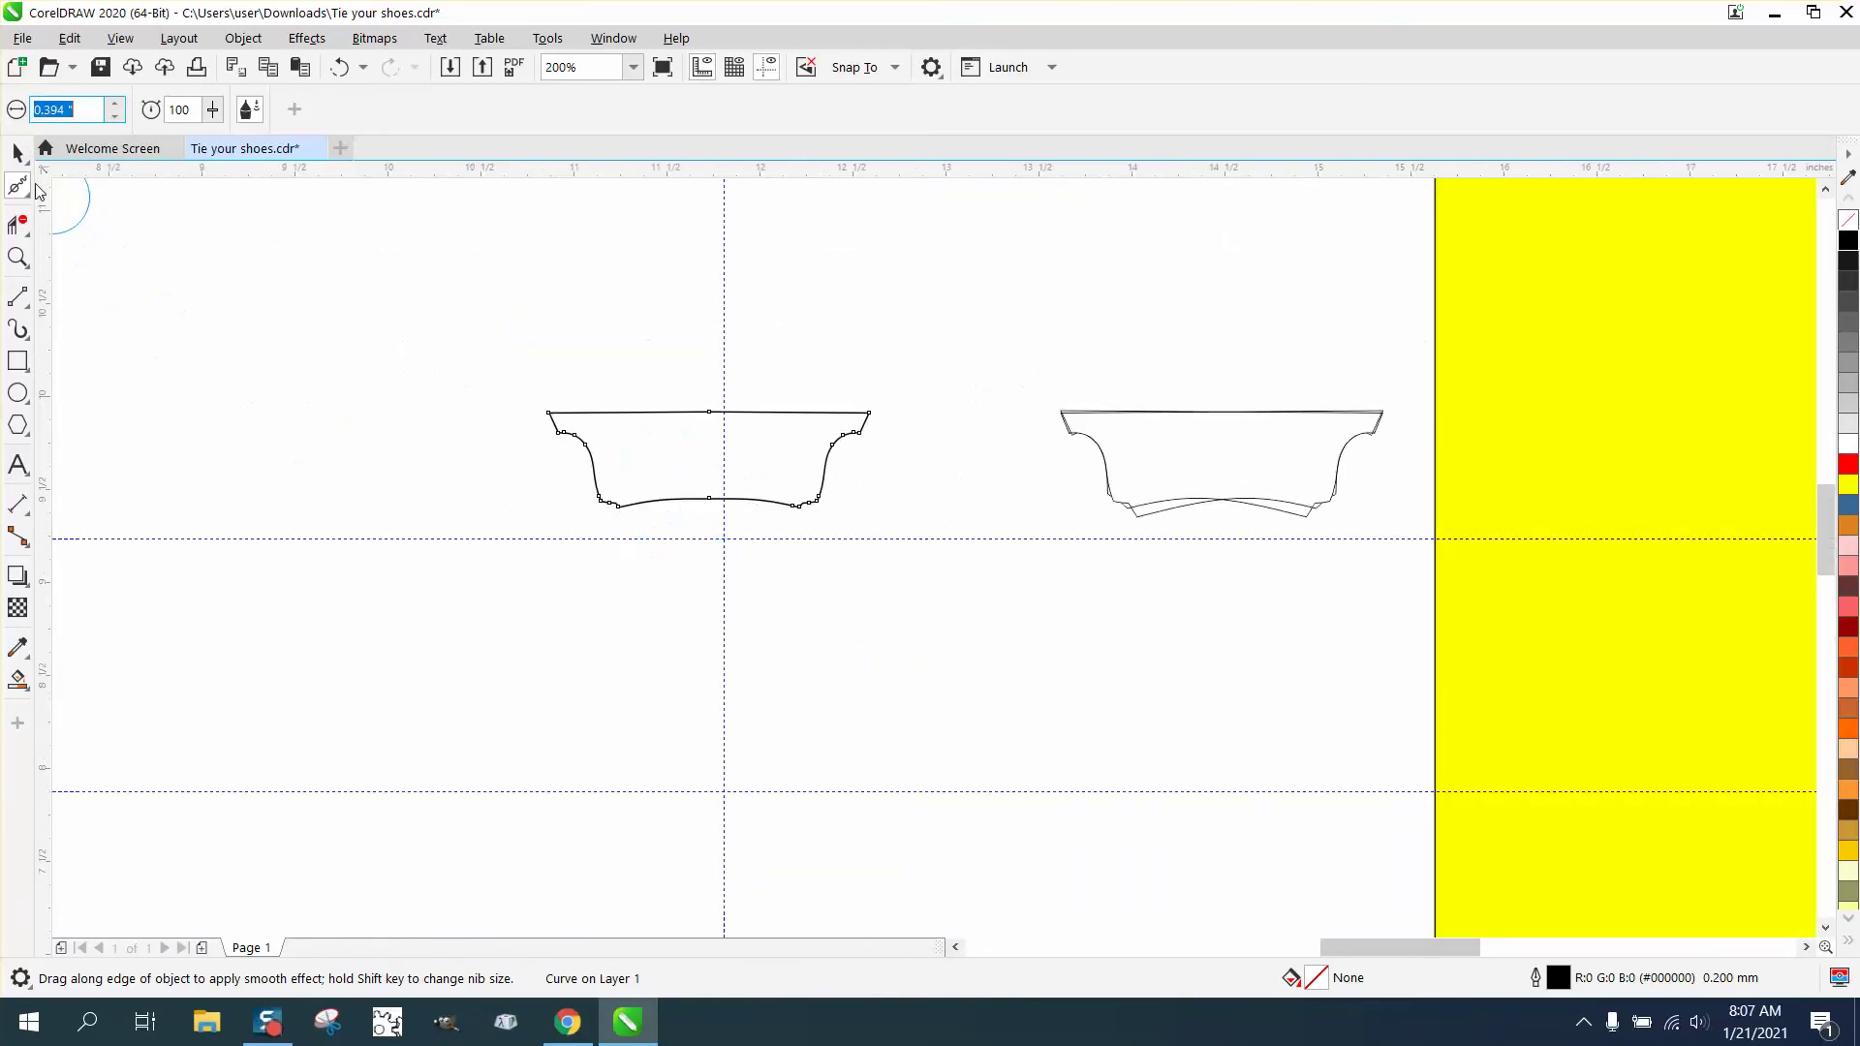
- Duplicate the smoothed handle piece, delete the upper piece, then undo that deletion
click(21, 153)
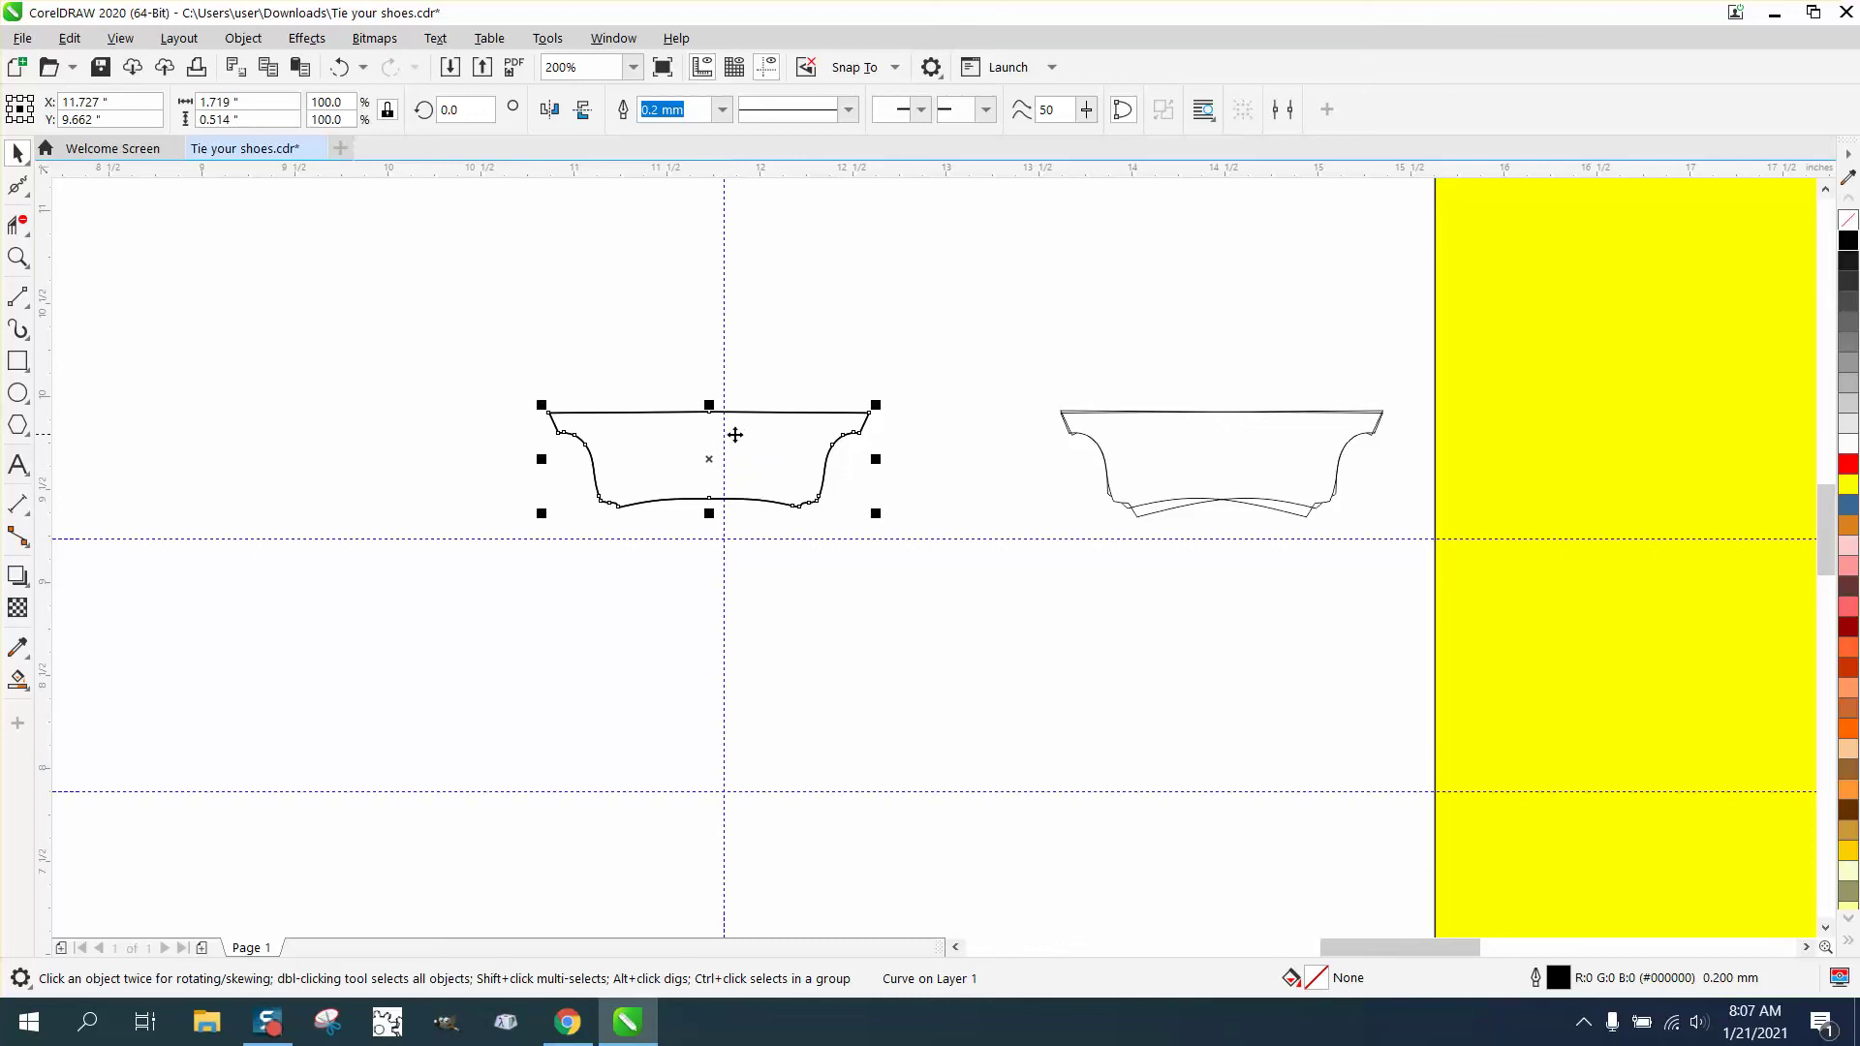
key(ctrl+d)
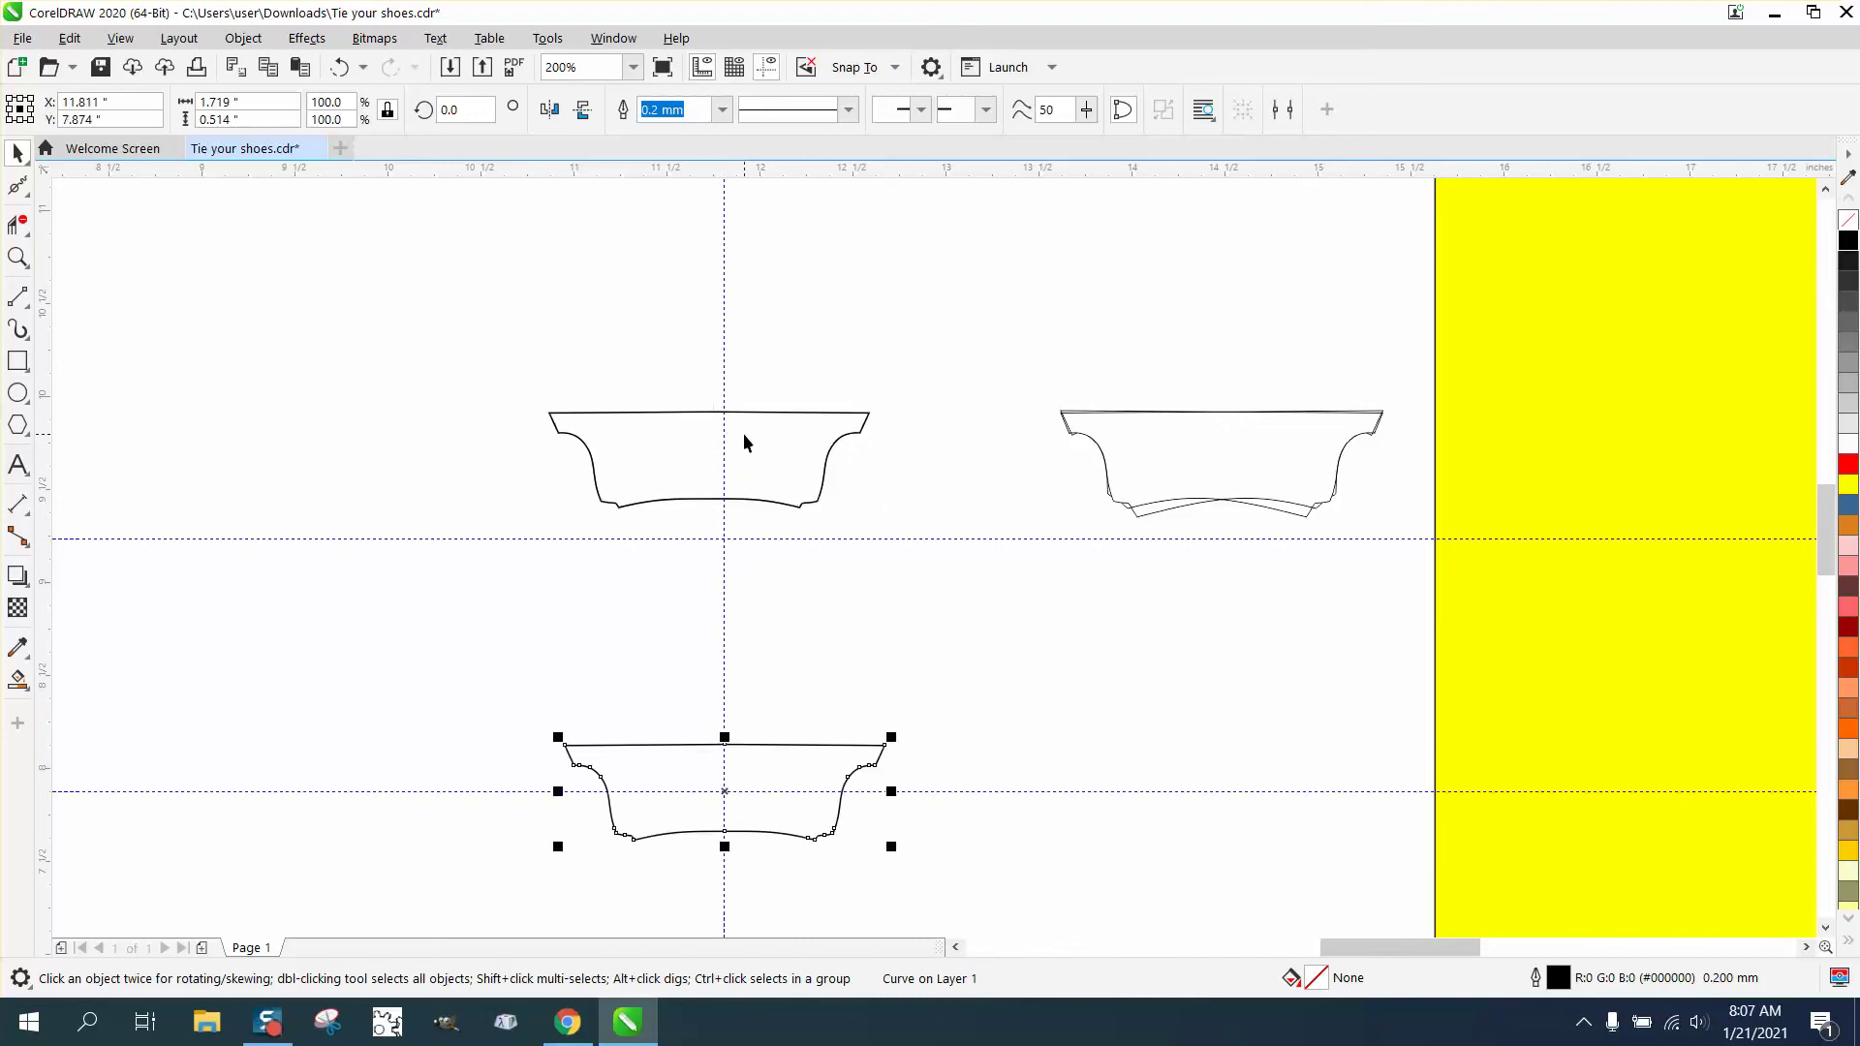
click(823, 490)
key(Delete)
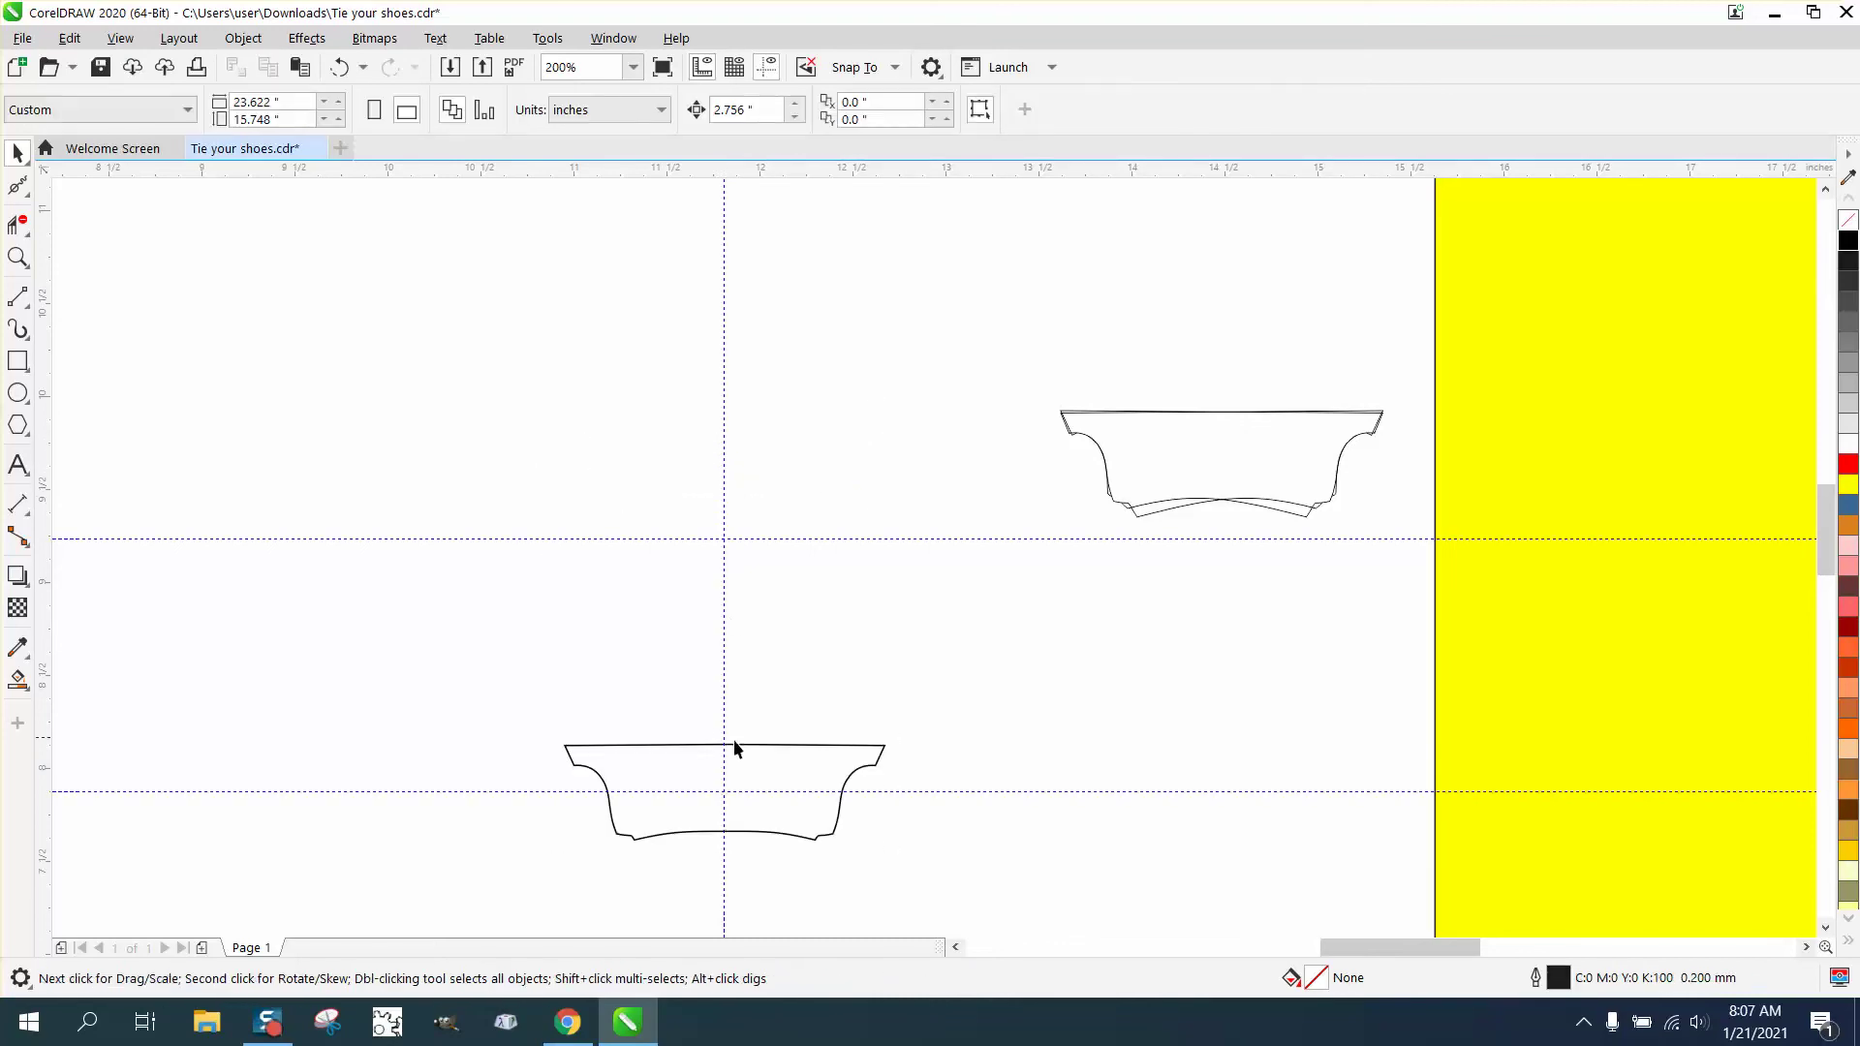
click(775, 755)
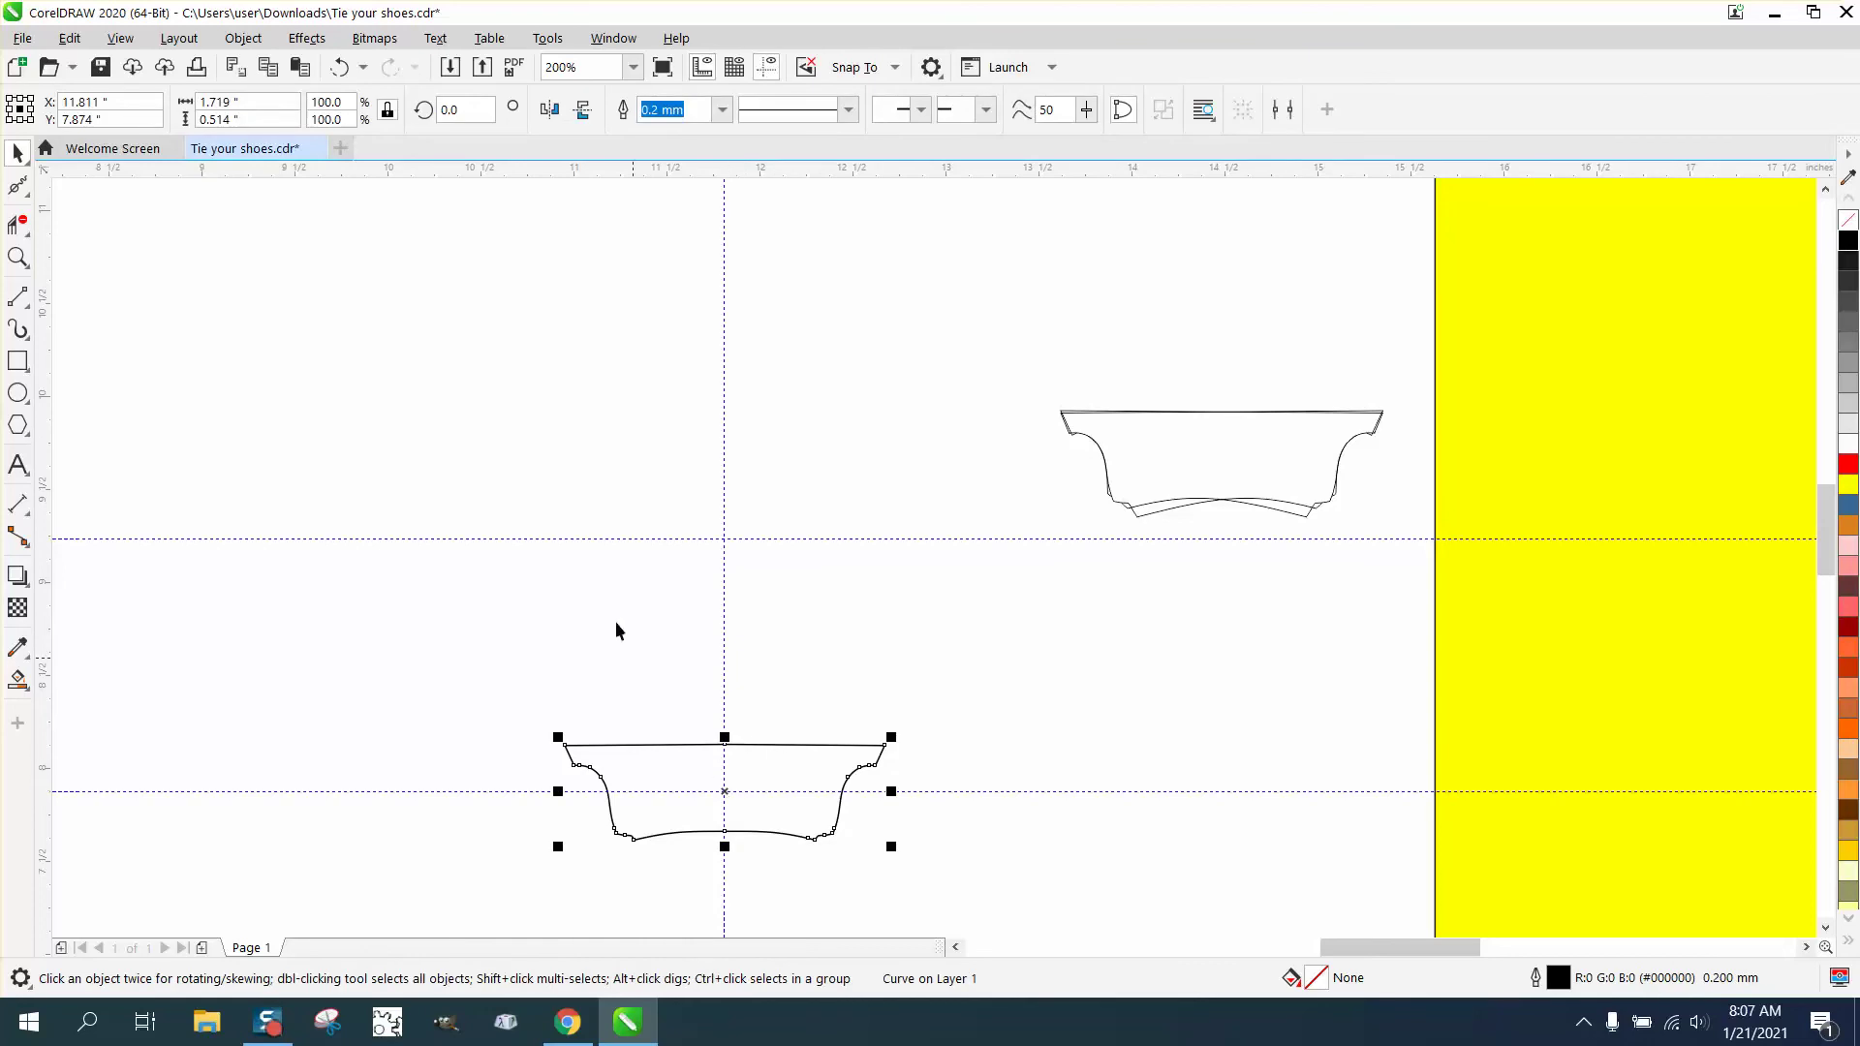
click(339, 68)
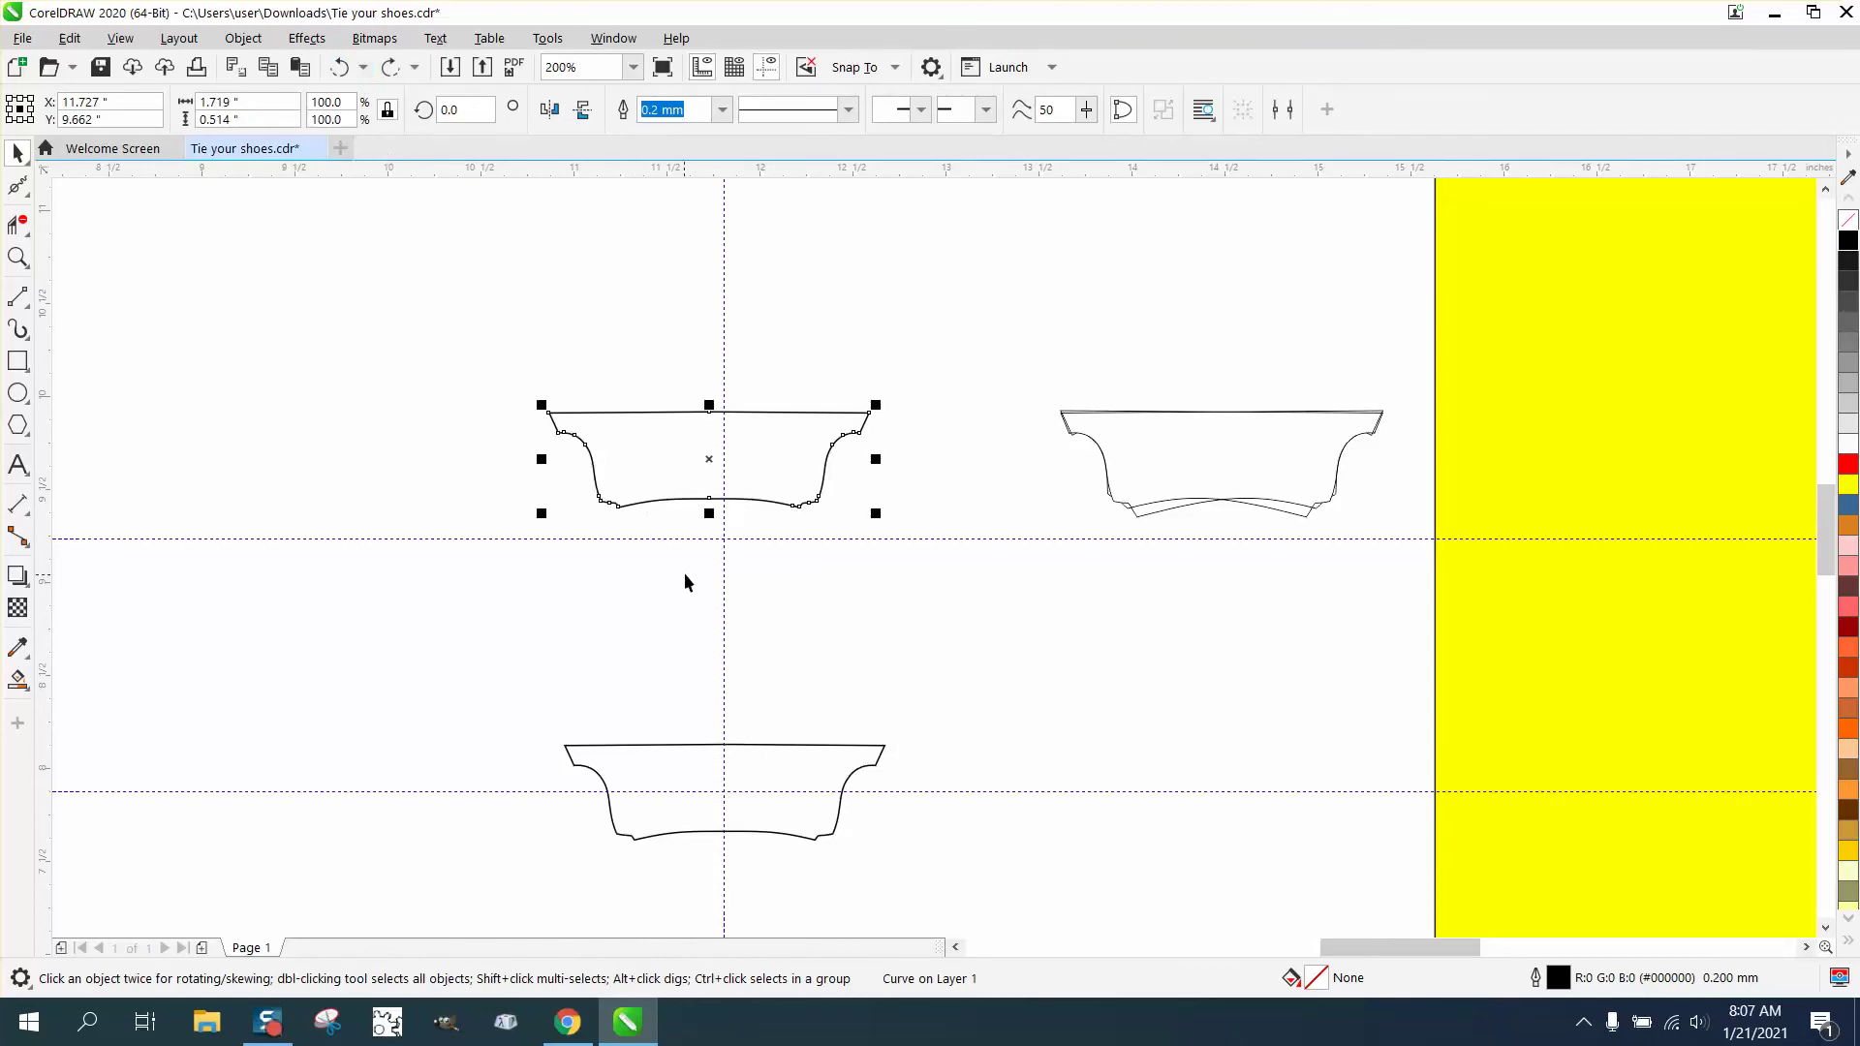
- Drag a horizontal guideline to the piece's top edge, delete the upper piece, and move the copy up to it
drag(649, 171, 643, 412)
click(694, 494)
key(Delete)
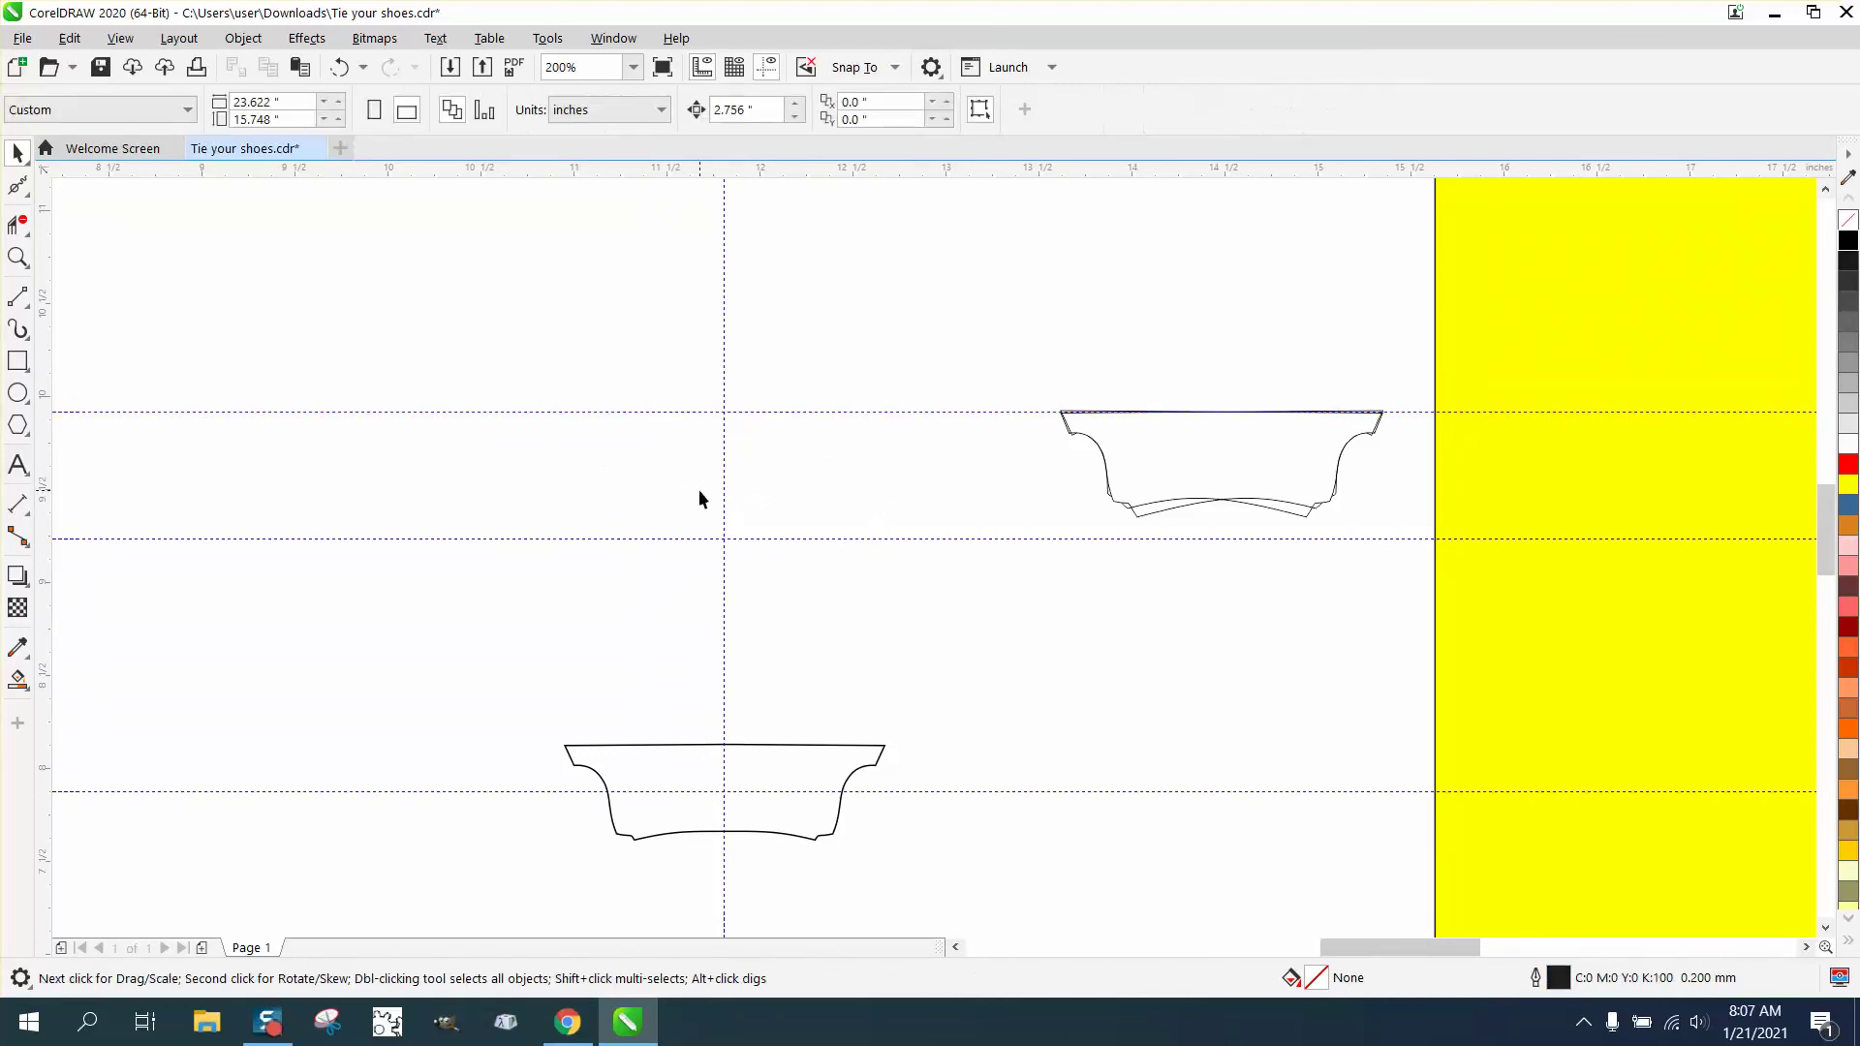
click(831, 744)
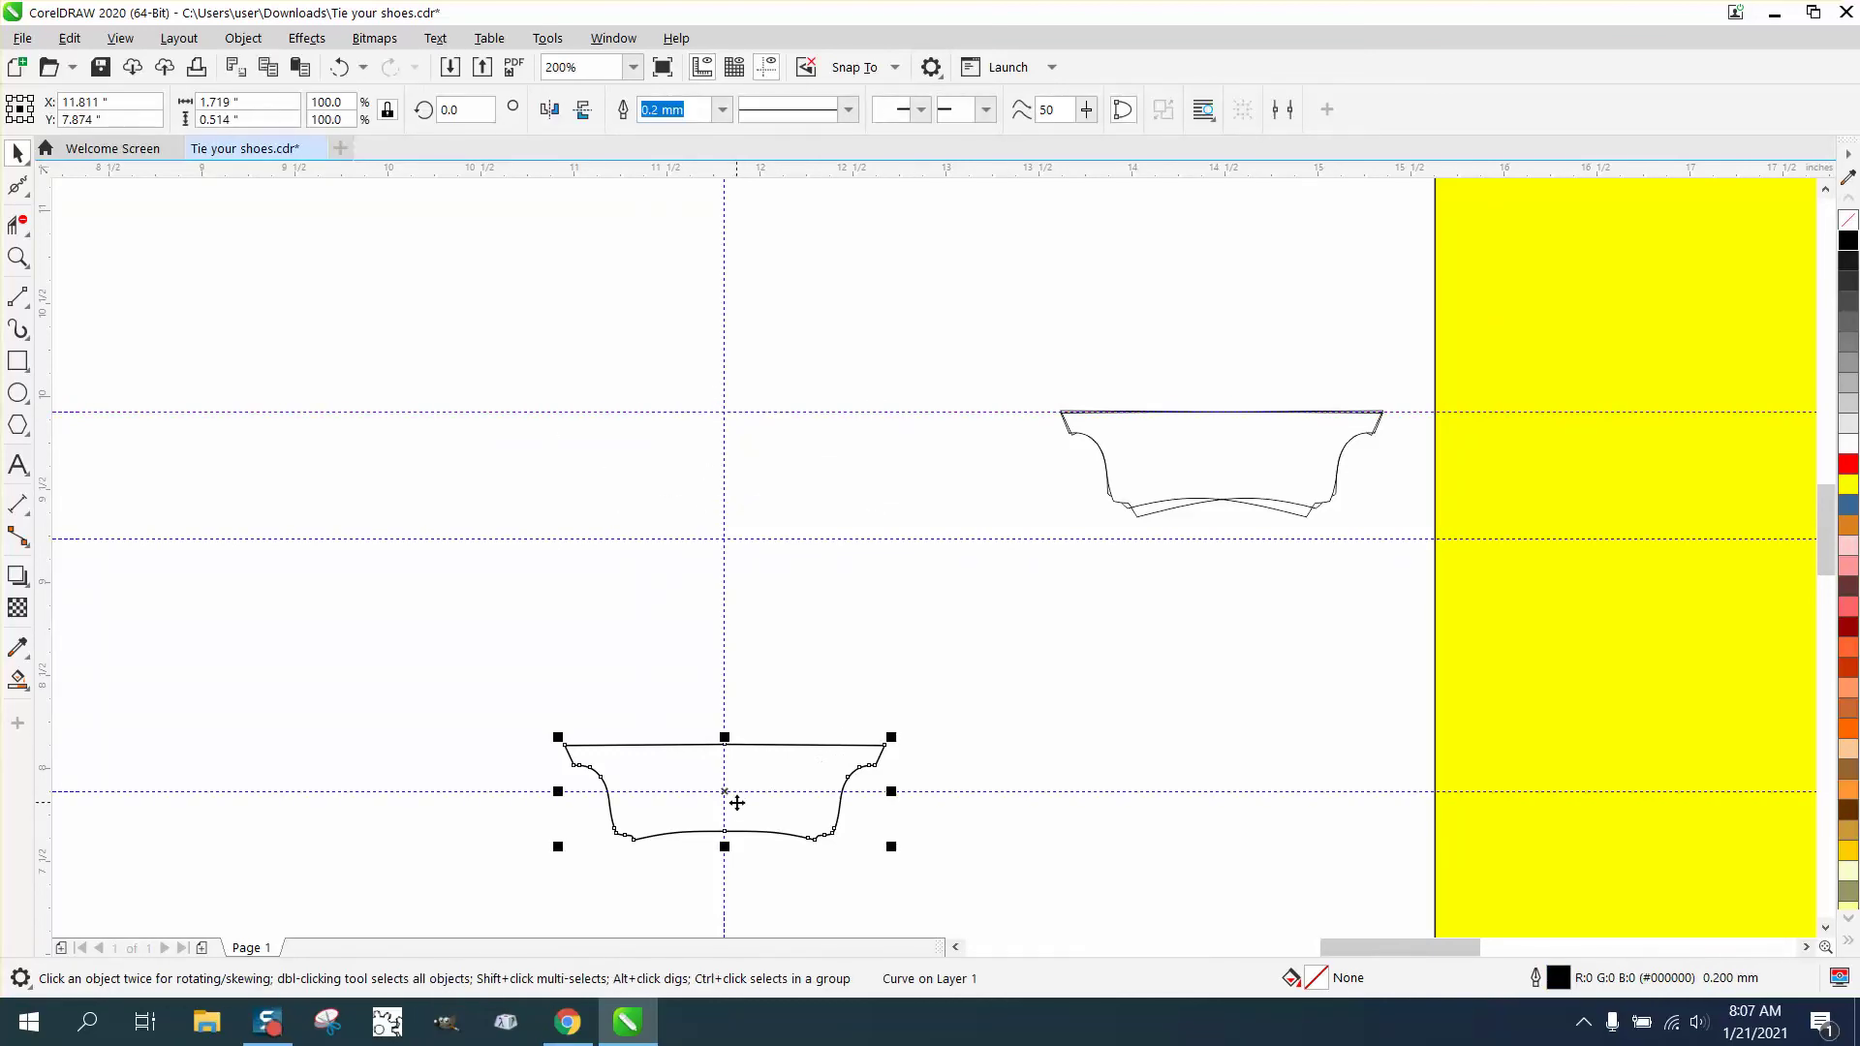
drag(726, 793, 734, 463)
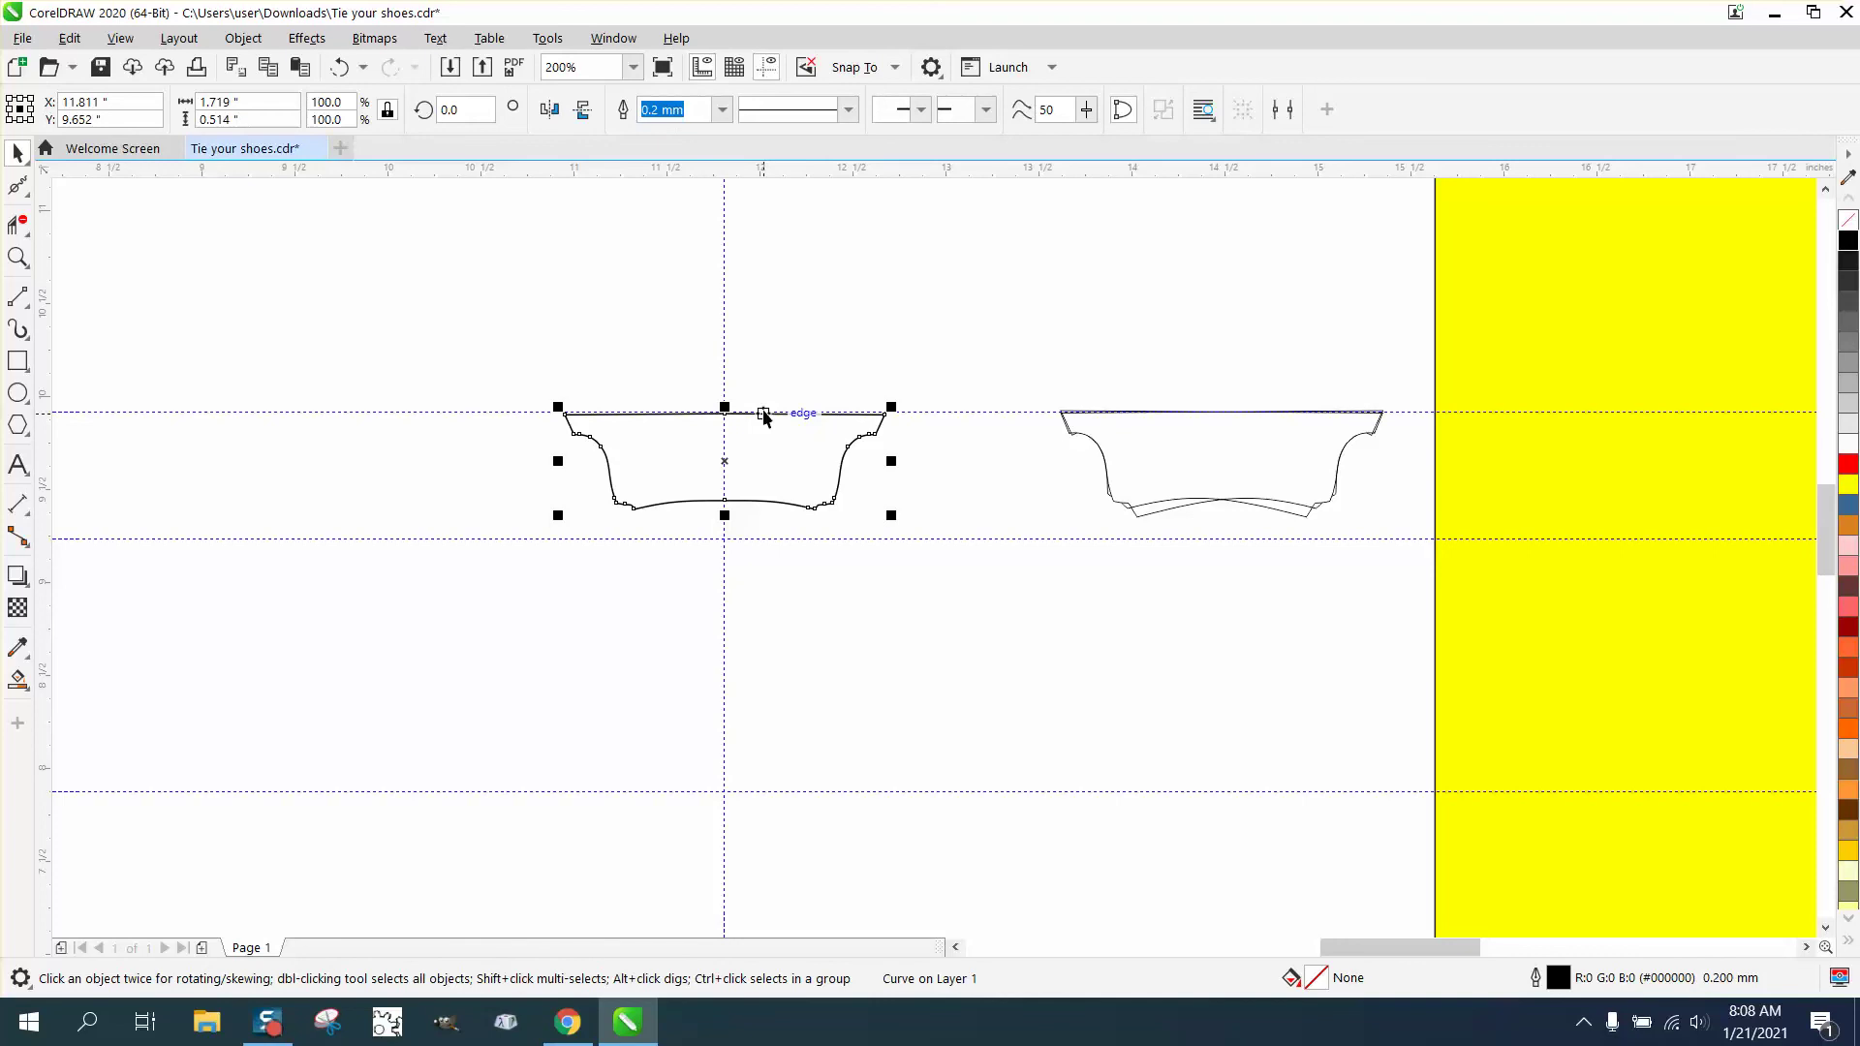
- Set the rotation centre at the guide intersection and repeat 45° rotated copies into a ring of eight handles
click(727, 460)
drag(725, 461, 725, 792)
double_click(456, 109)
text(45)
key(Return)
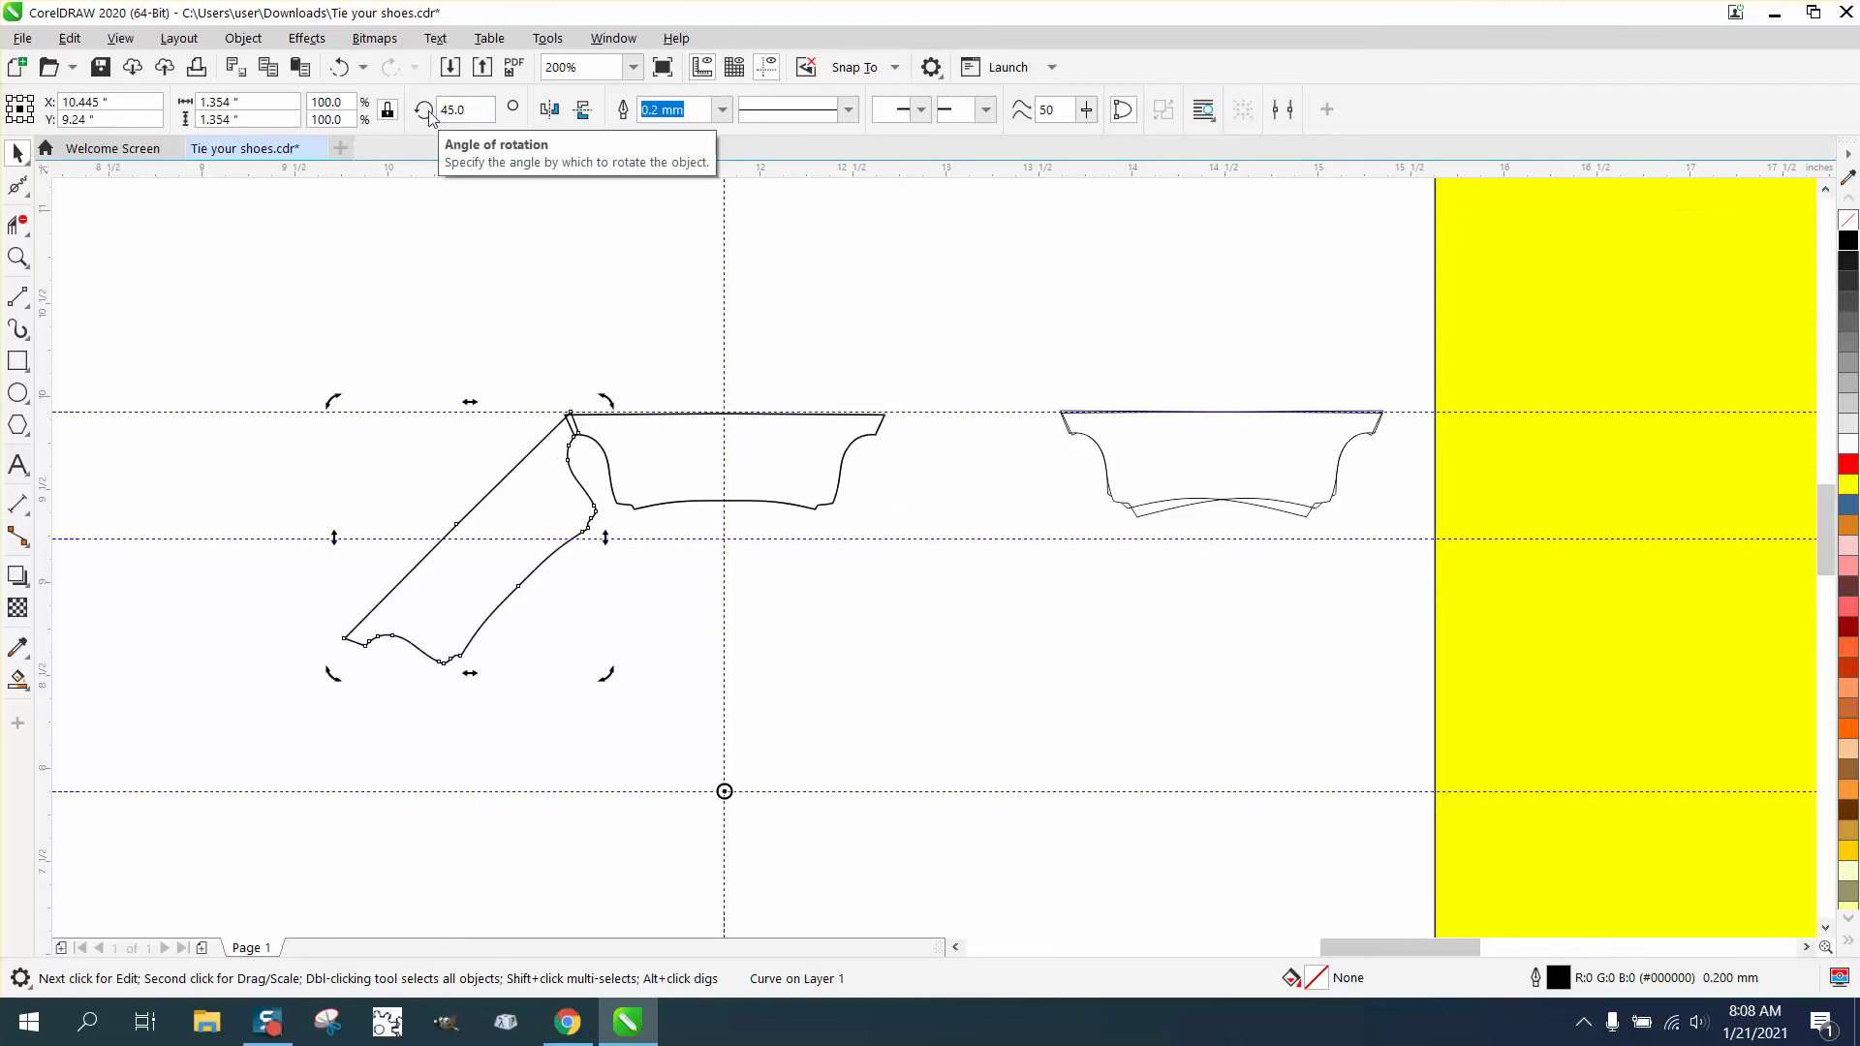
key(ctrl+r)
key(ctrl+r)
key(ctrl+r)
key(ctrl+r)
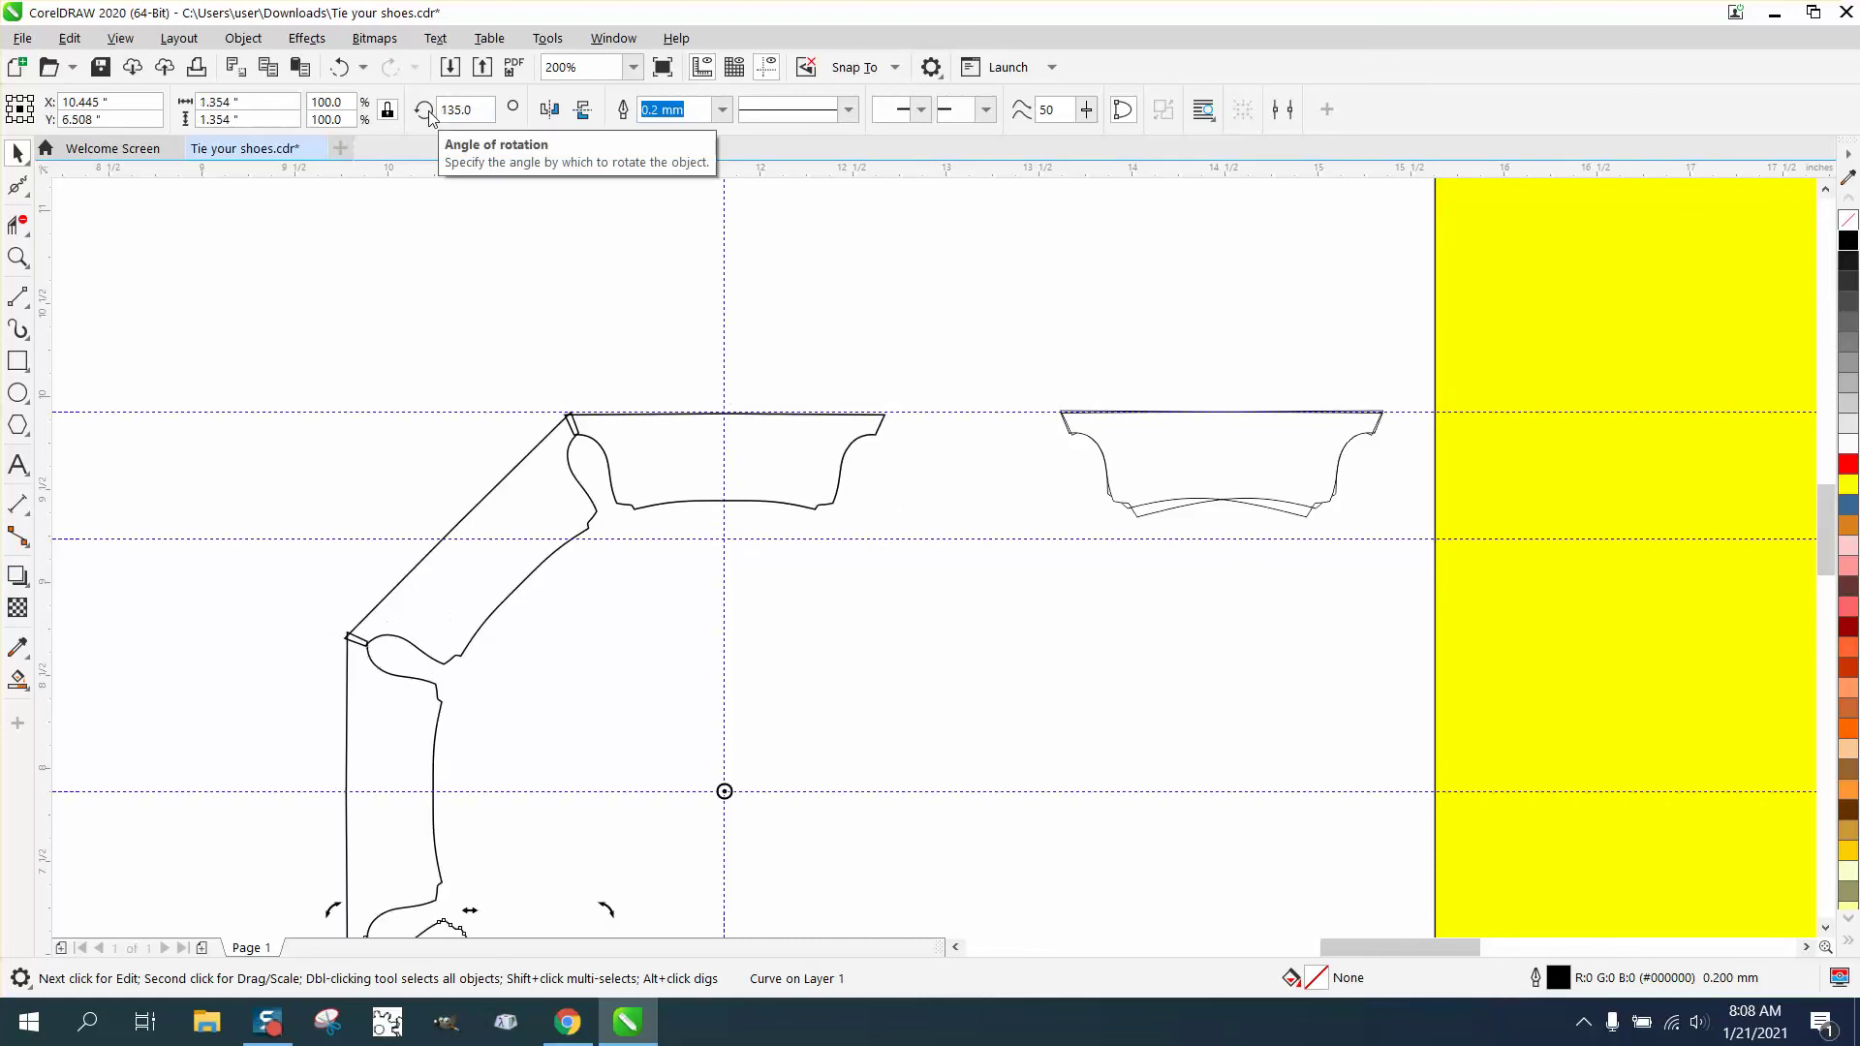
key(ctrl+r)
key(ctrl+r)
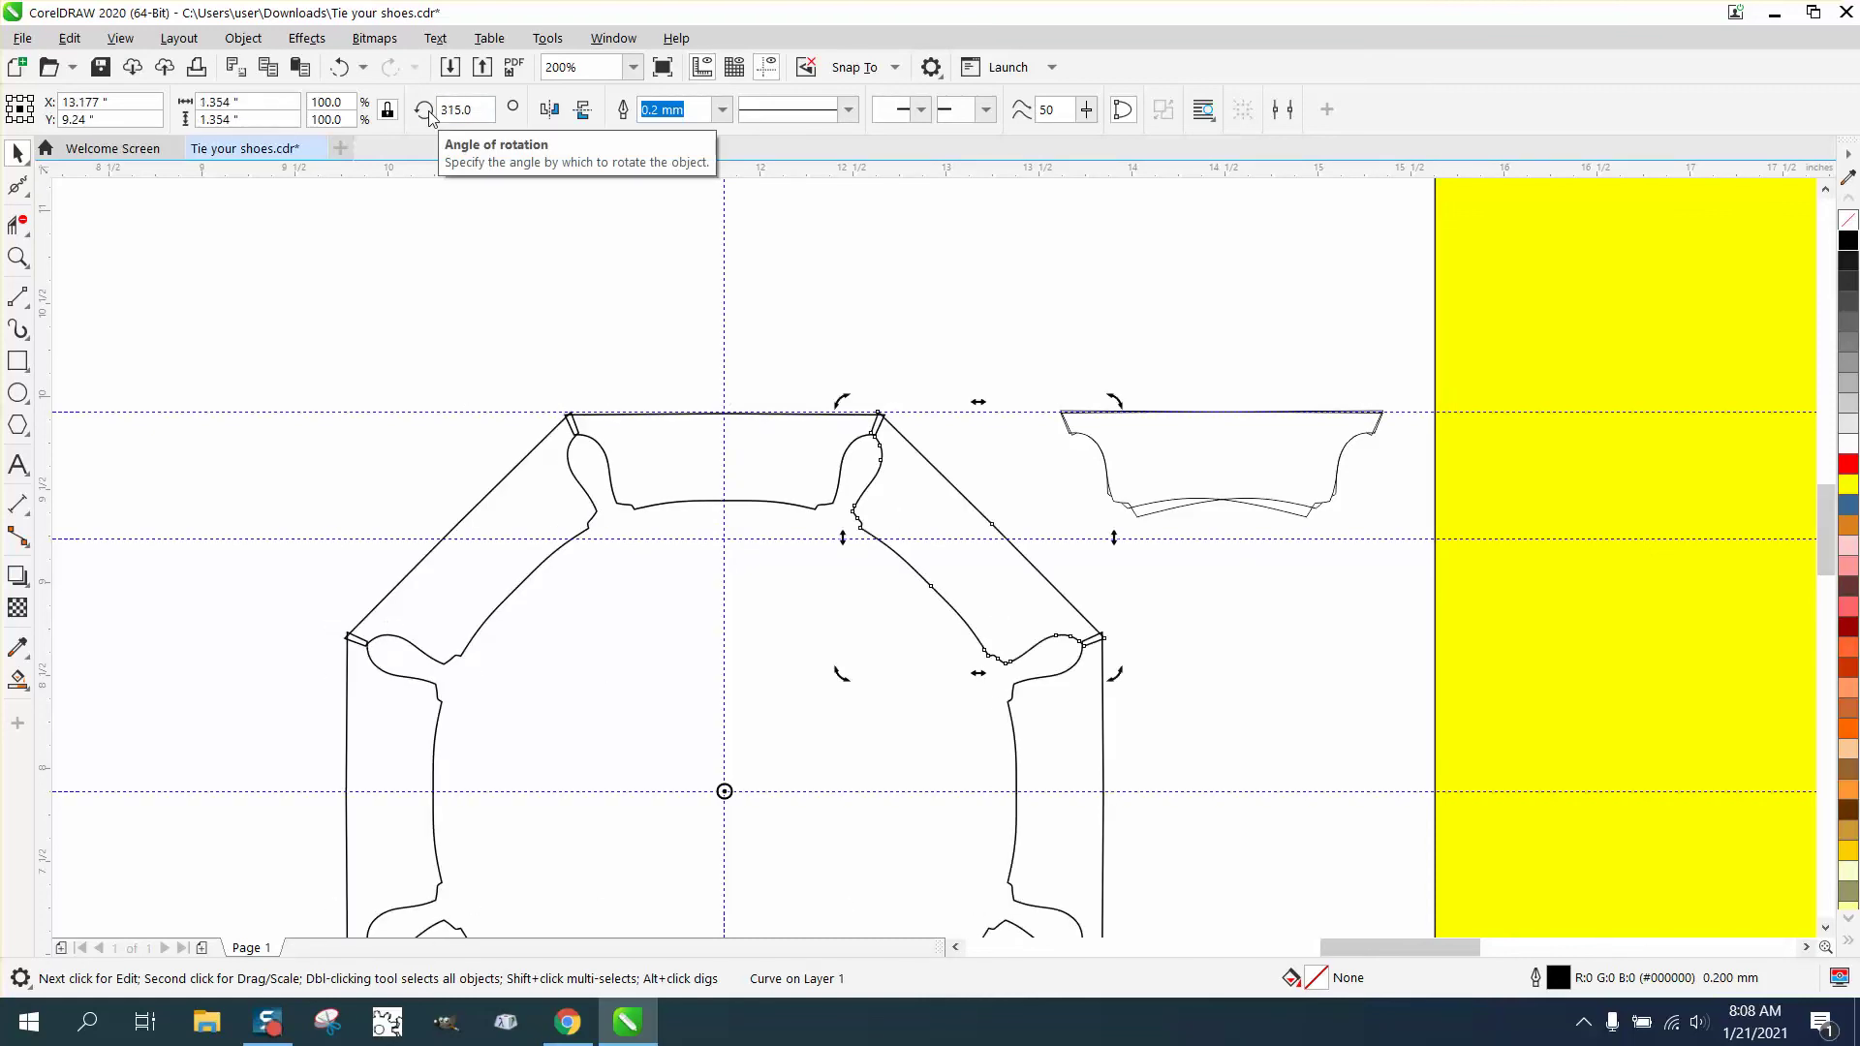
key(F3)
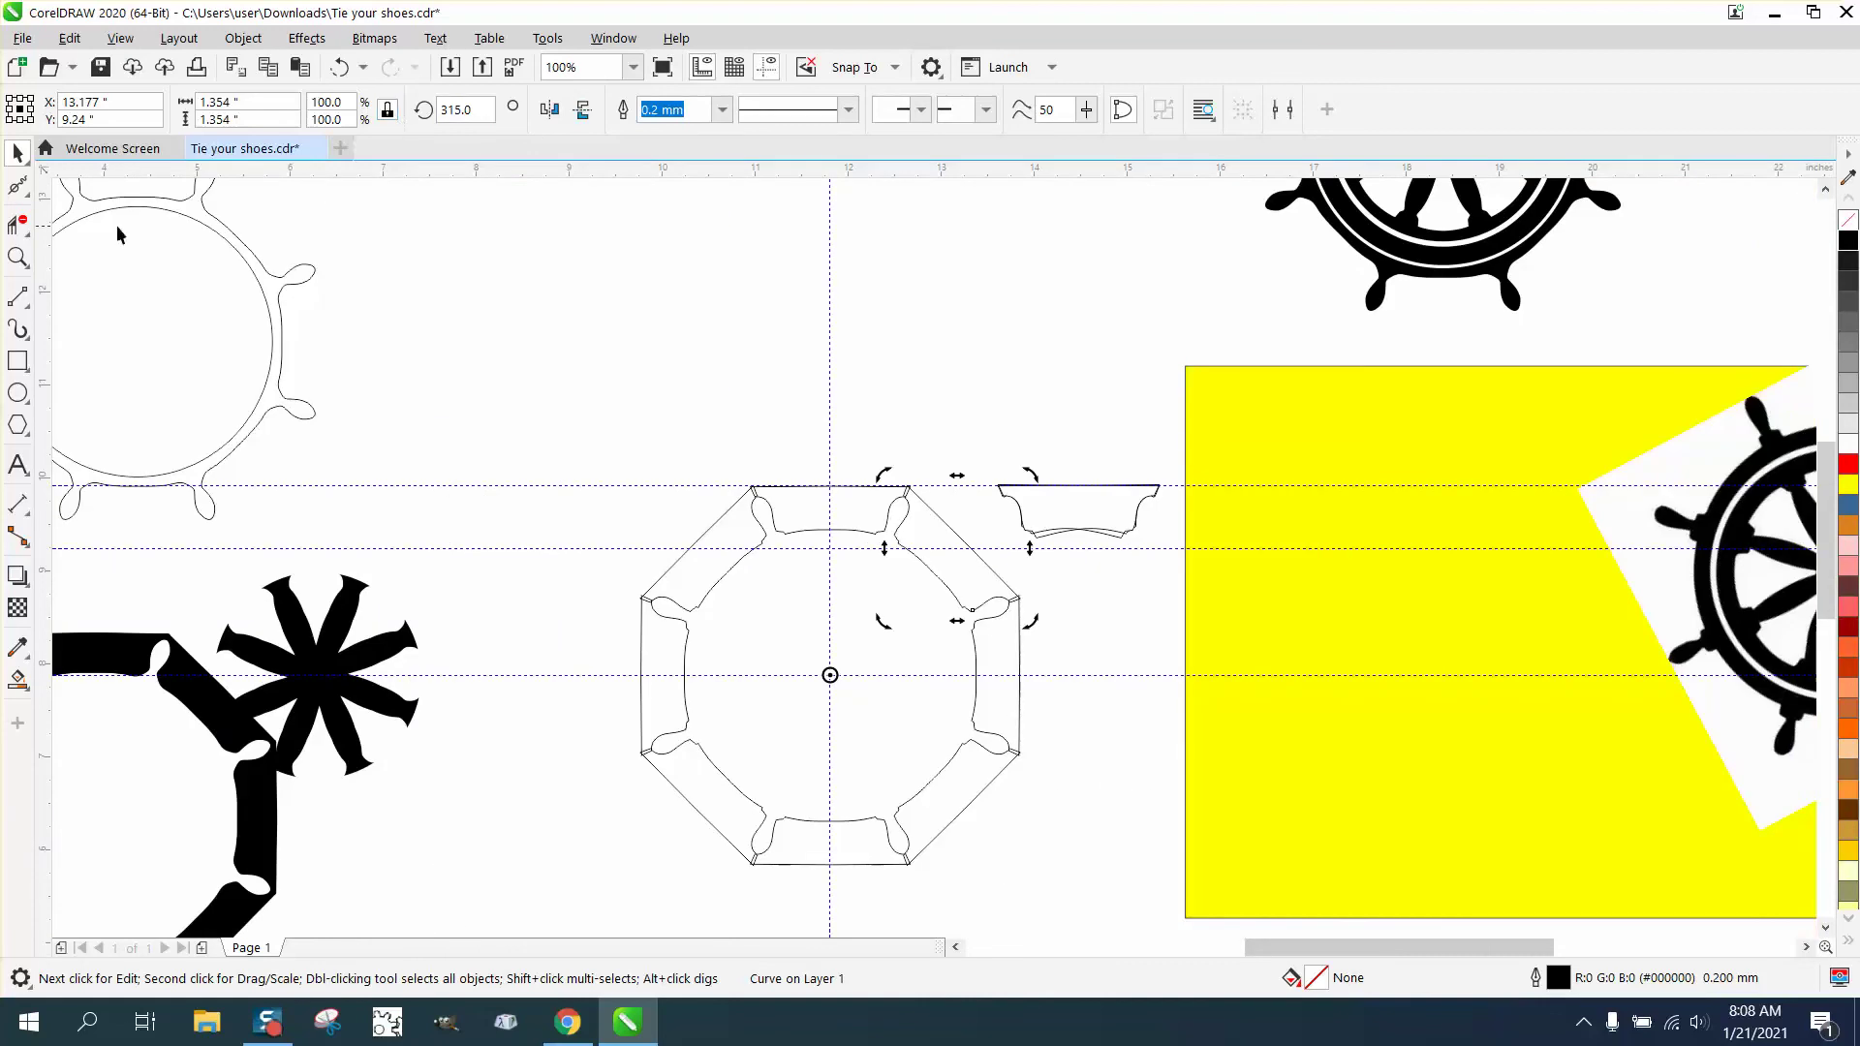
- Smart Fill the ring into a solid black wheel shape, shift it up, and select the leftover outlines
click(18, 680)
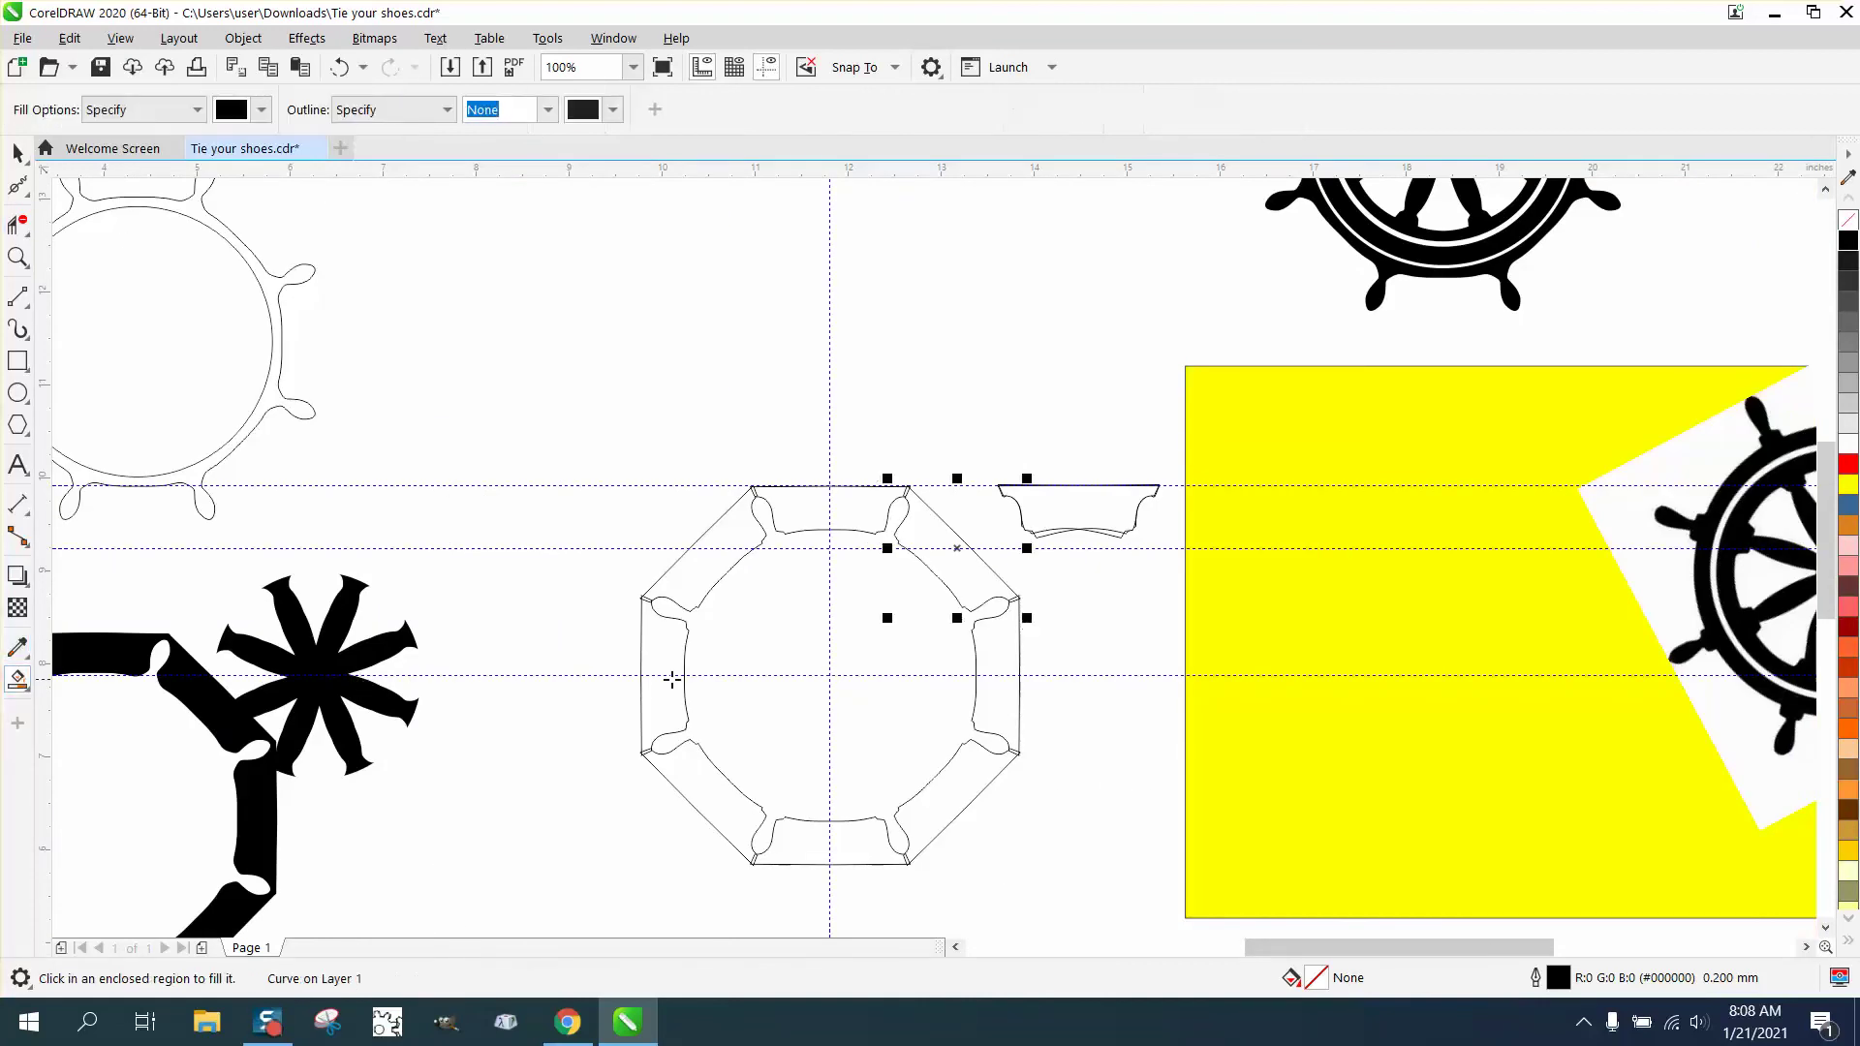
click(751, 649)
key(shift+Up)
key(shift+Up)
key(shift+Up)
key(shift+Up)
key(shift+Up)
key(shift+Up)
key(shift+Up)
key(shift+Up)
key(shift+Up)
key(shift+Up)
key(shift+Up)
key(shift+Up)
key(shift+Up)
key(shift+Up)
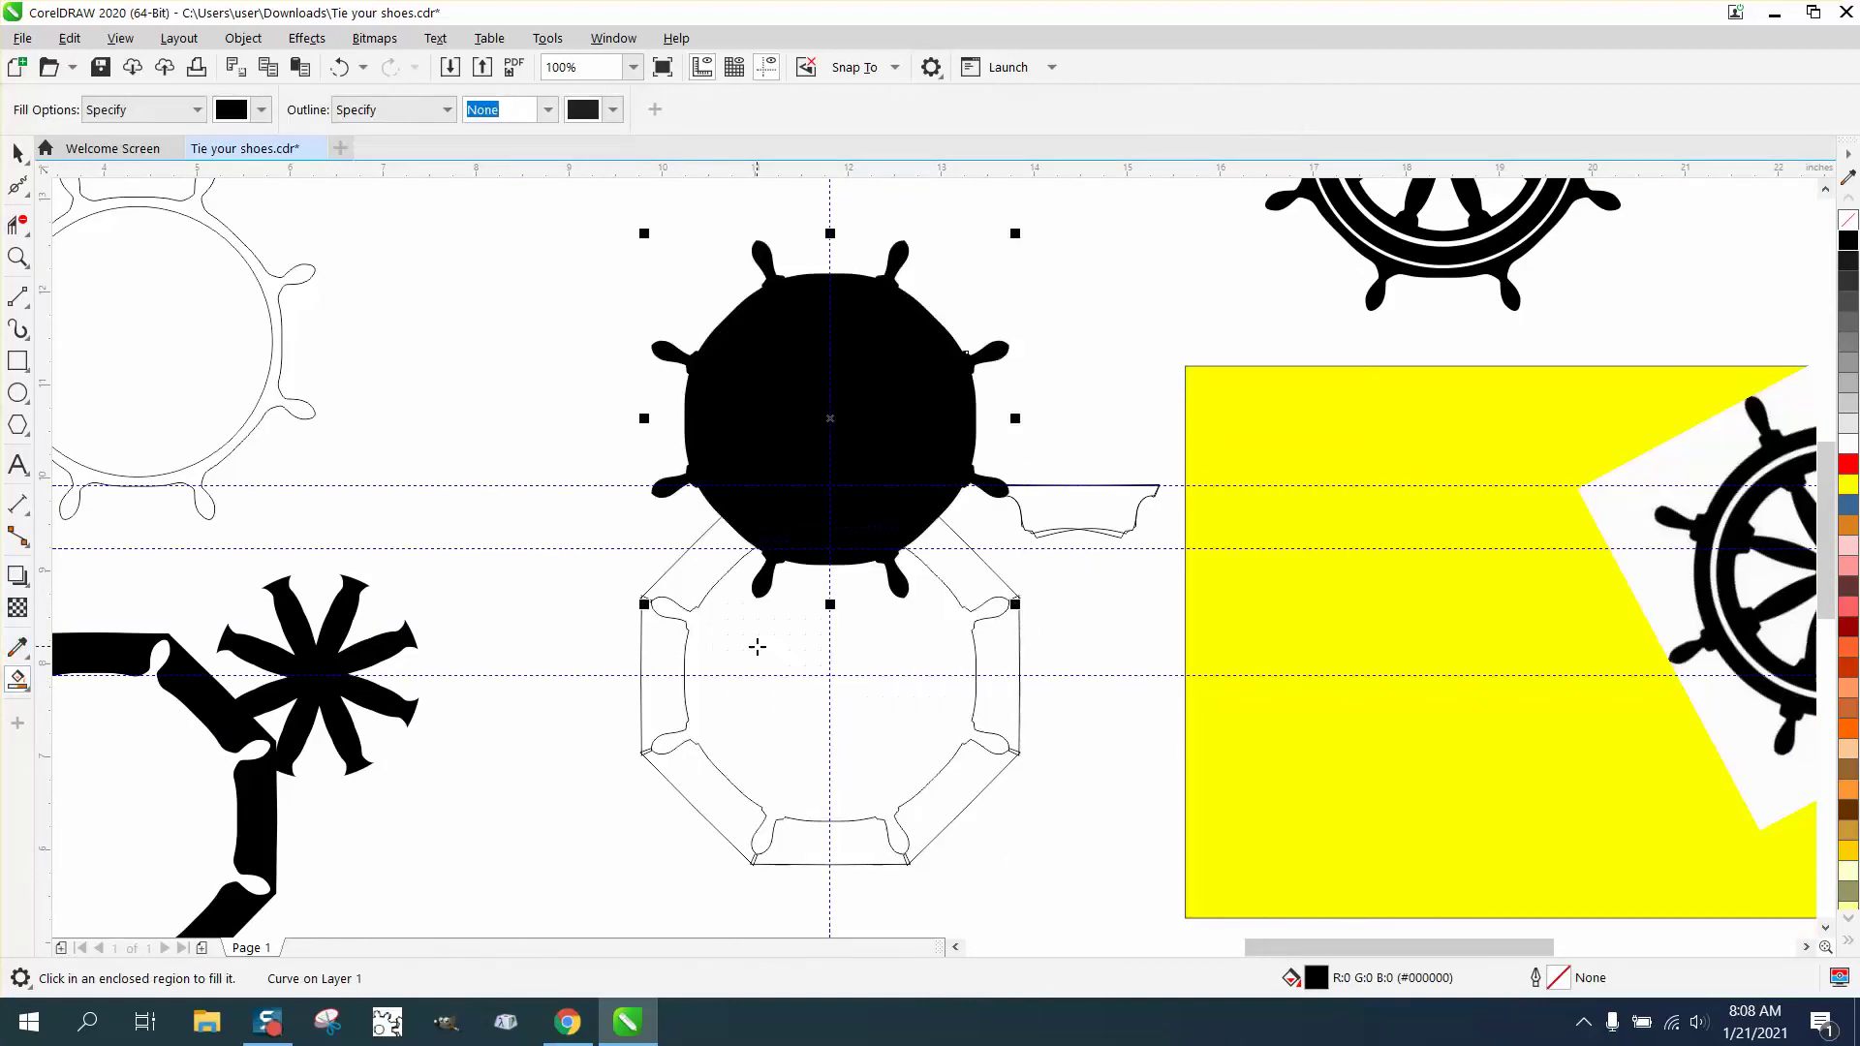
key(shift+Up)
key(shift+Up)
key(shift+Up)
key(shift+Up)
key(shift+Up)
key(shift+Up)
key(shift+Up)
key(shift+Up)
key(shift+Up)
key(shift+Up)
key(shift+Up)
key(shift+Up)
key(shift+Up)
key(shift+Up)
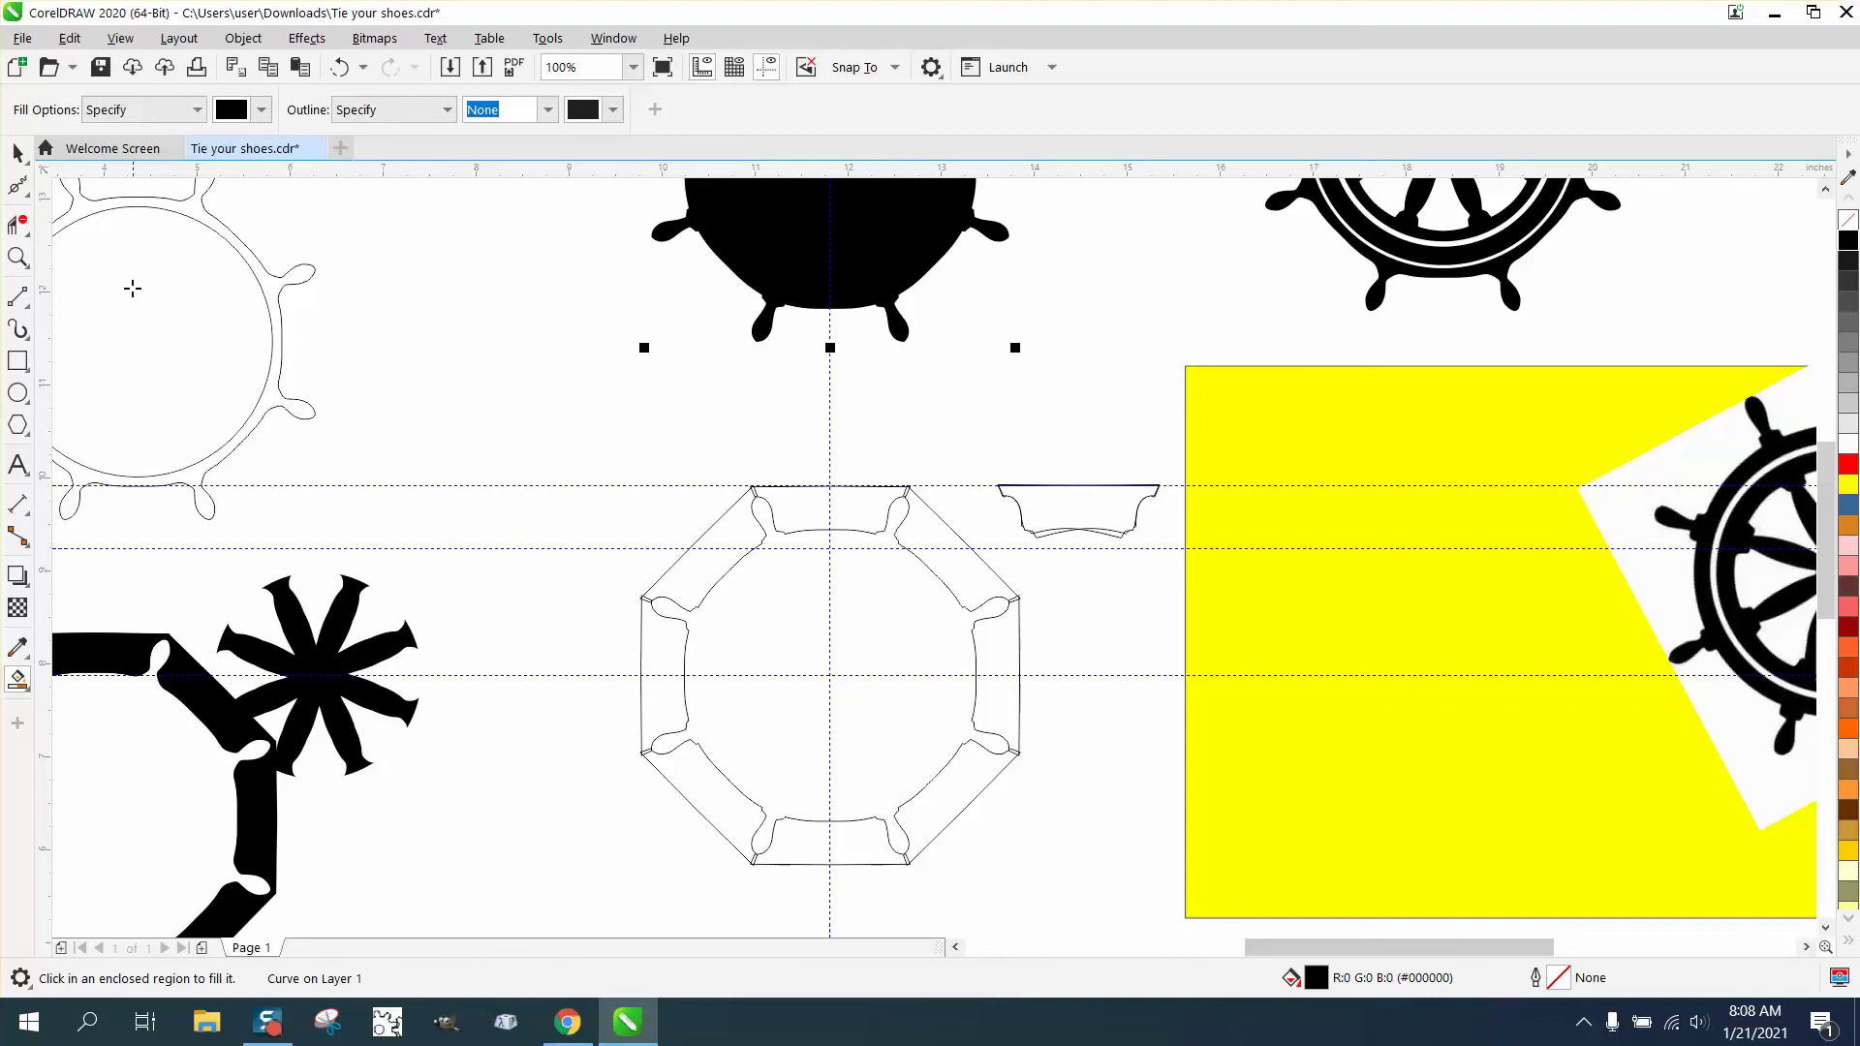
click(17, 152)
drag(486, 399, 1188, 898)
- Delete the leftover outlines and make the black wheel shape unfilled with a black outline
key(Delete)
click(871, 296)
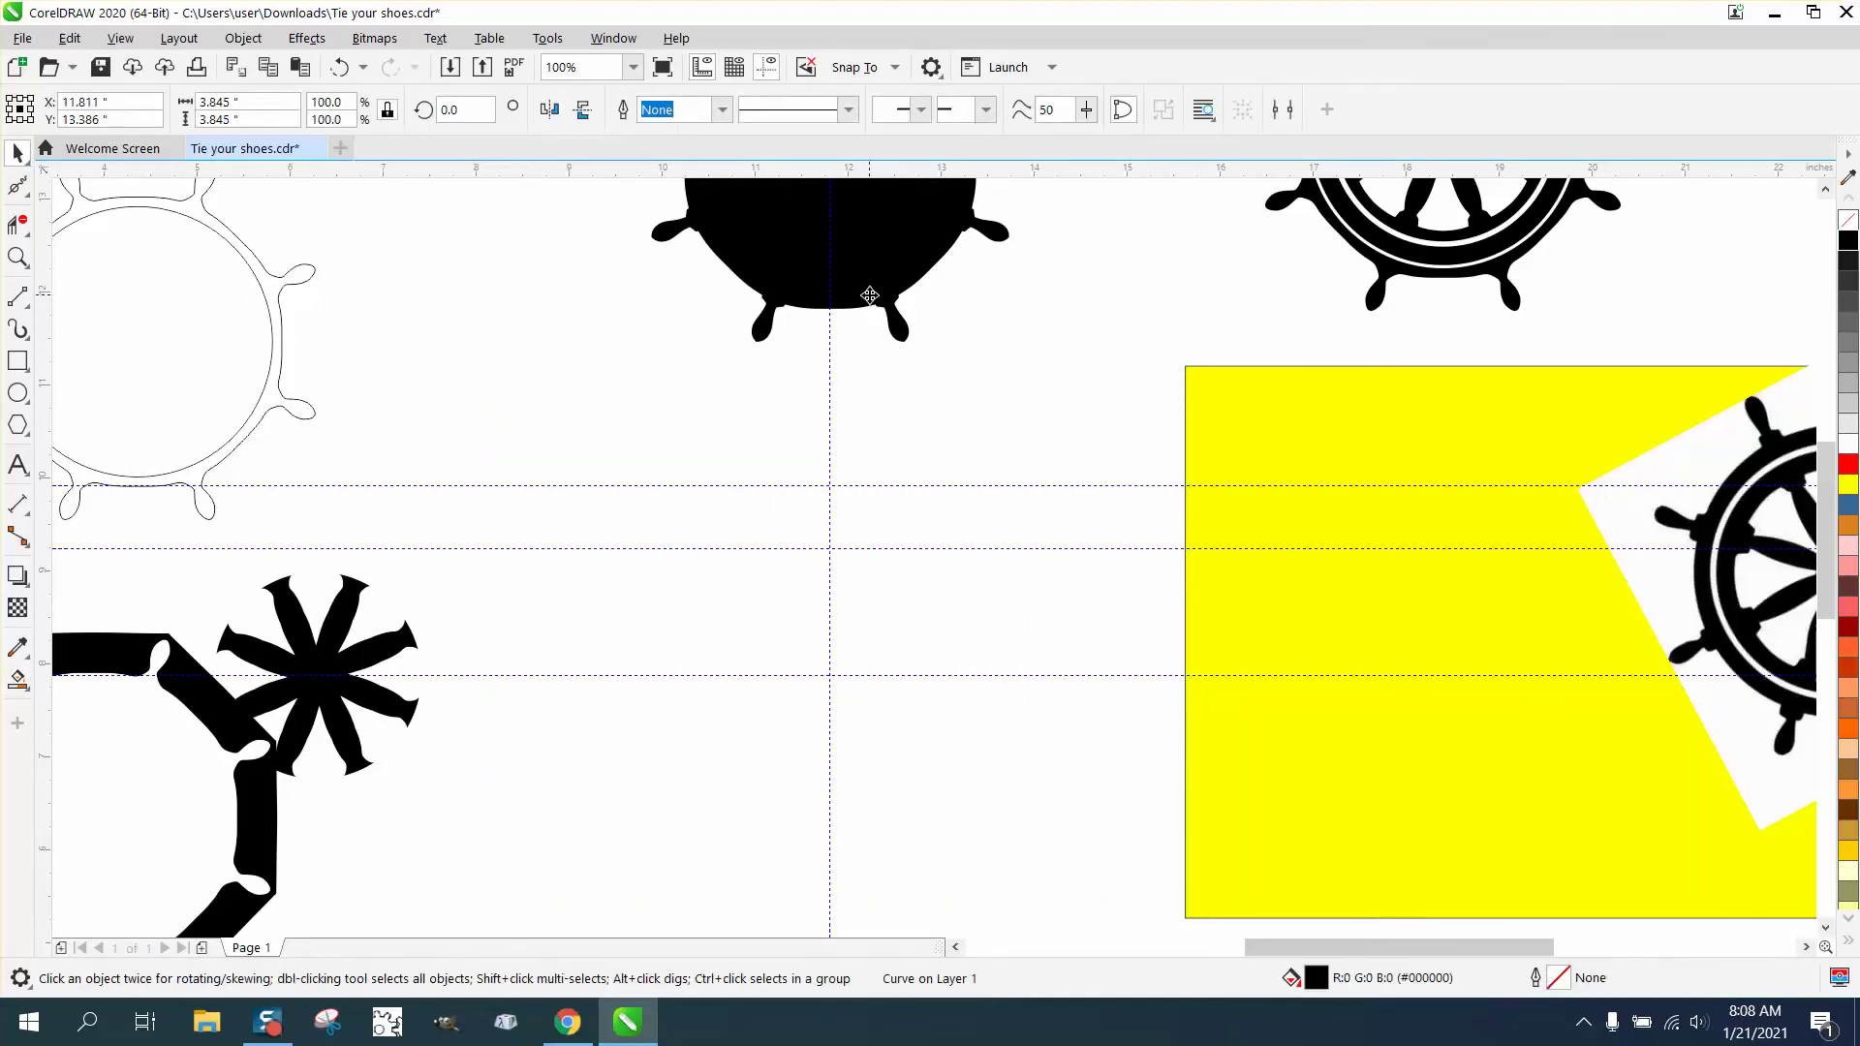
key(shift+Down)
key(shift+Down)
key(shift+Down)
key(shift+Down)
key(shift+Down)
key(shift+Down)
key(shift+Down)
key(shift+Down)
key(shift+Down)
key(shift+Down)
key(shift+Down)
key(shift+Down)
key(shift+Down)
key(shift+Down)
key(shift+Down)
key(shift+Down)
key(shift+Down)
key(shift+Down)
key(shift+Down)
key(shift+Down)
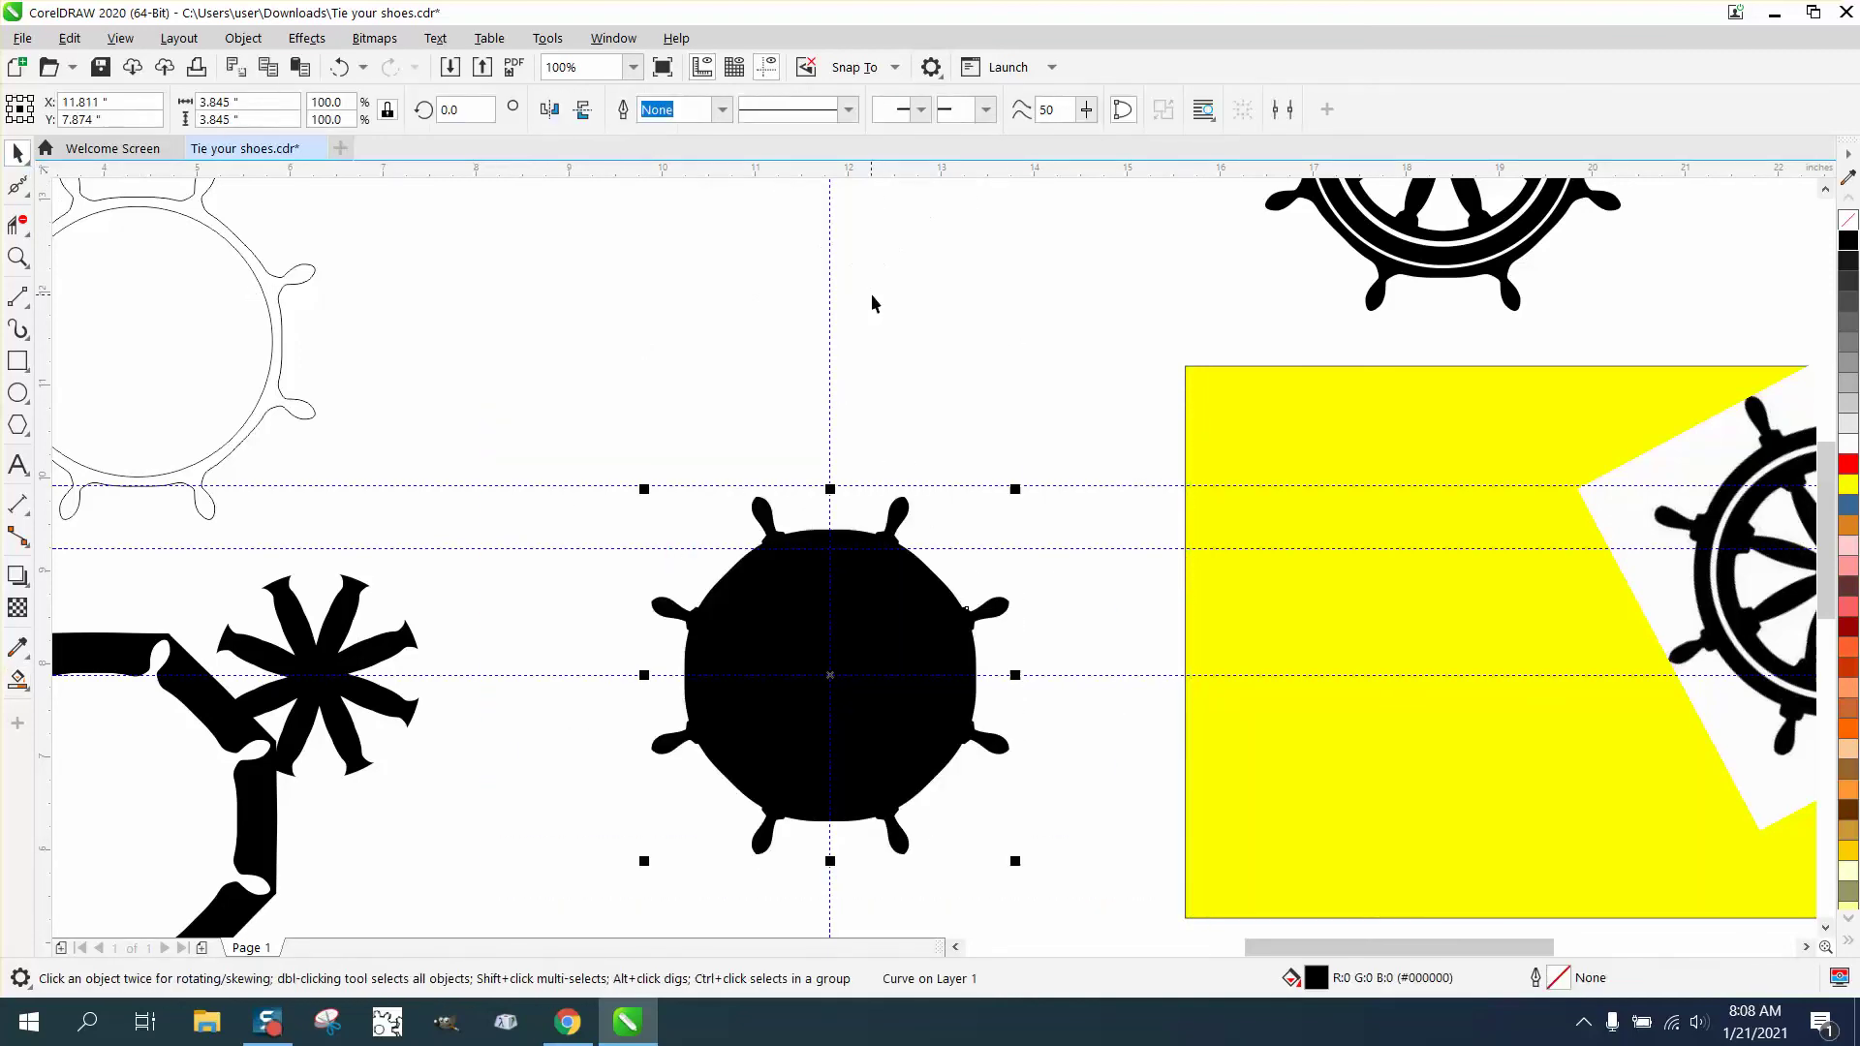
click(1852, 235)
right_click(1852, 237)
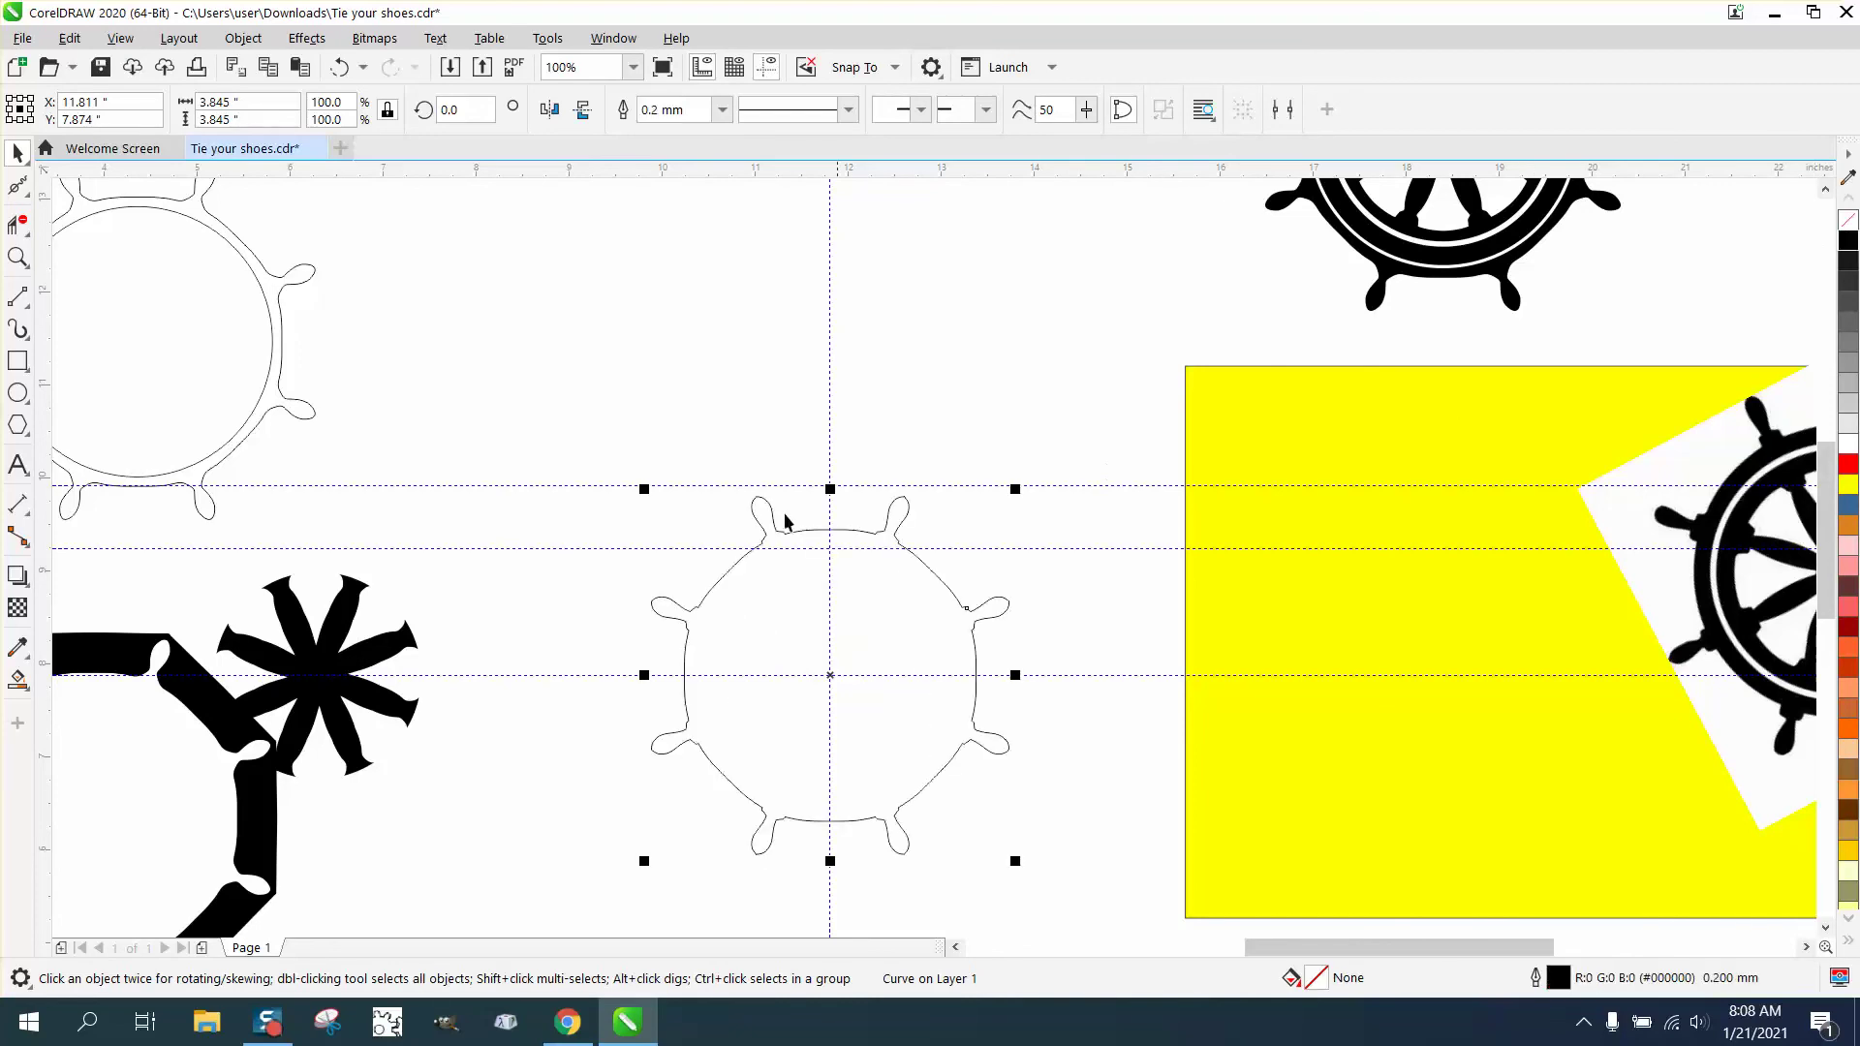
- Draw a 93.9% circle inside the wheel and Smart Fill the rim between them black
click(18, 393)
drag(935, 264, 651, 491)
key(ctrl+z)
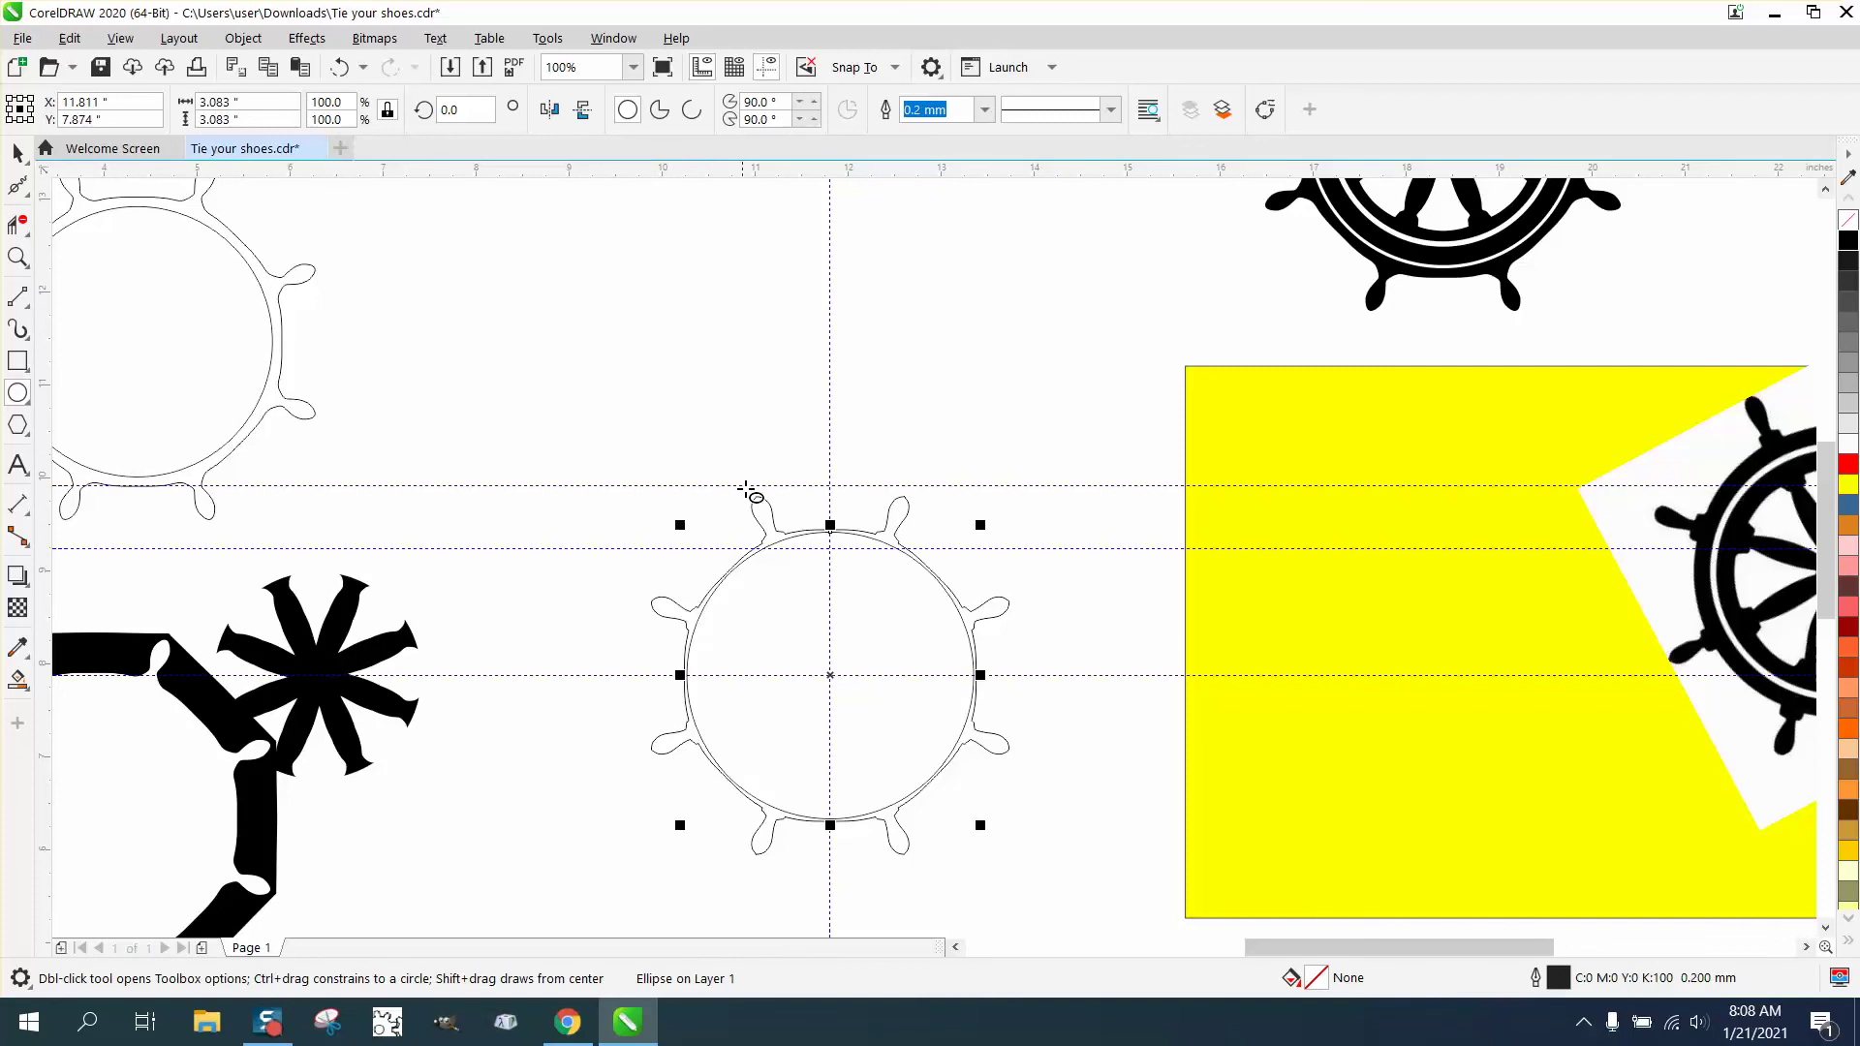
drag(981, 525, 978, 540)
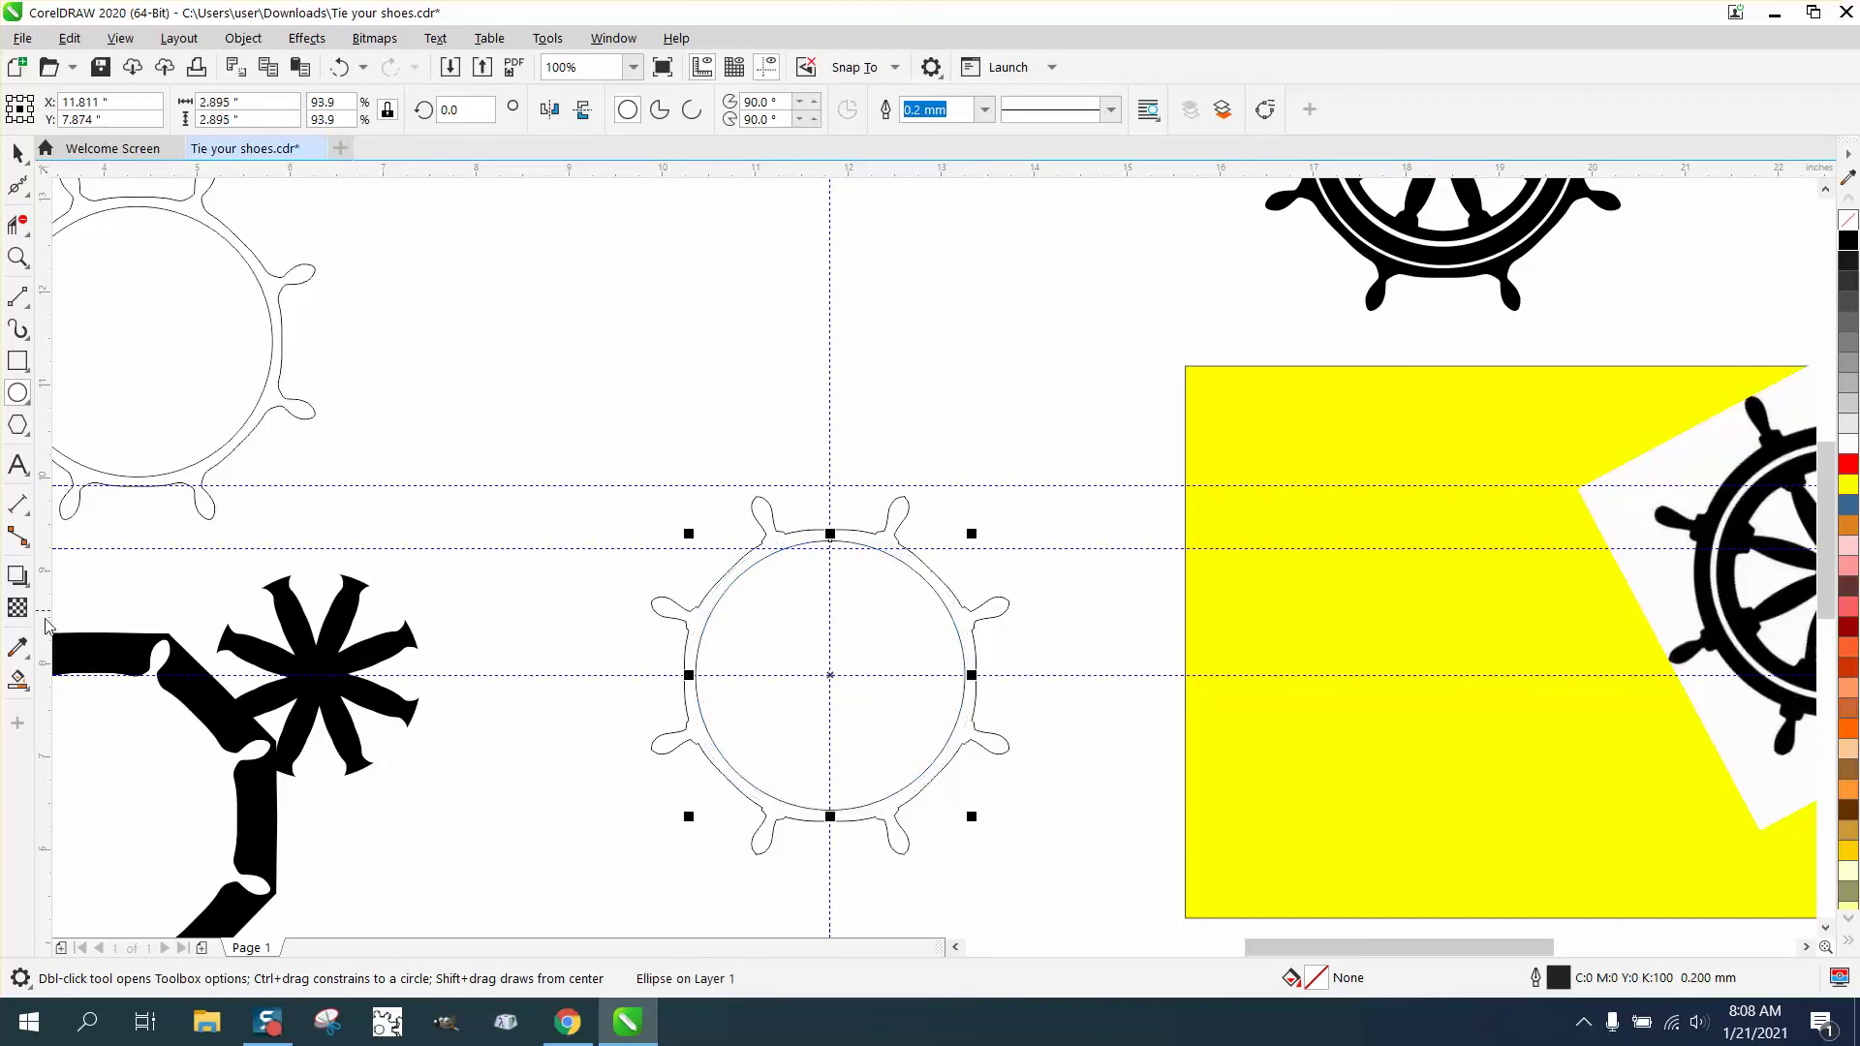
click(17, 679)
click(777, 547)
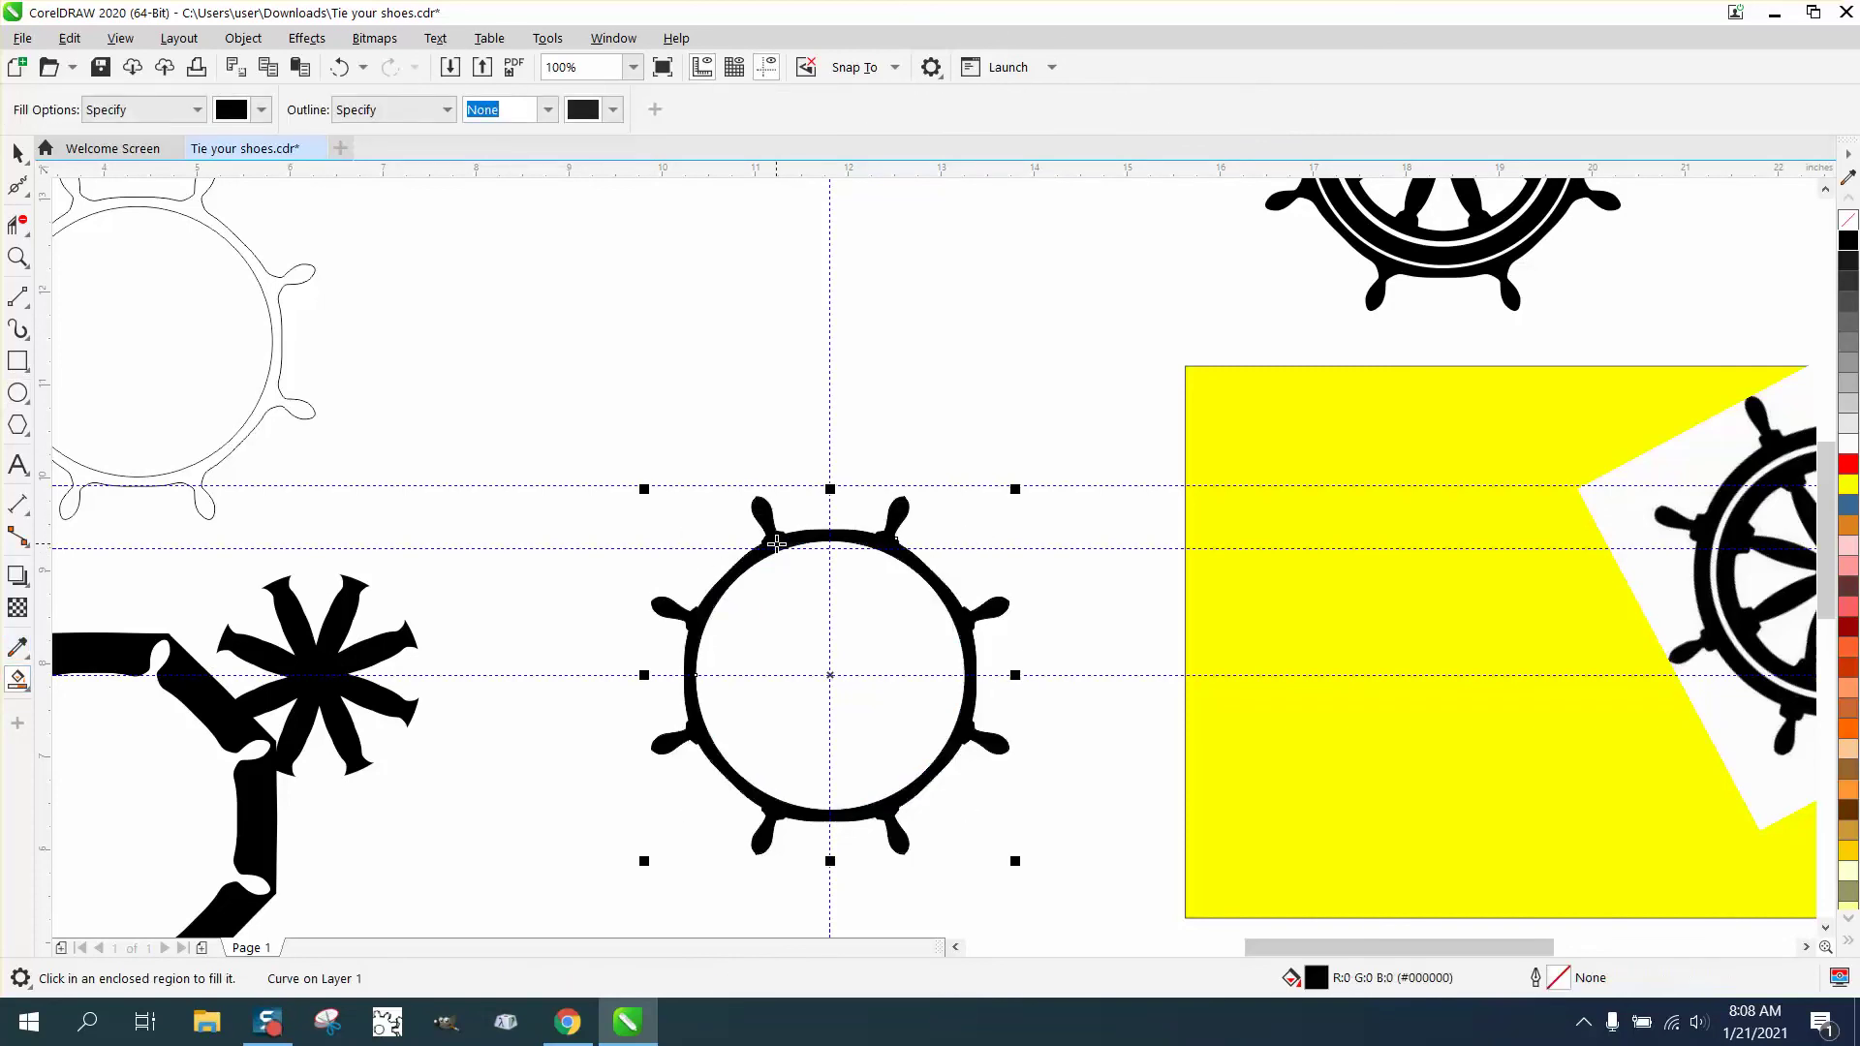
key(Up)
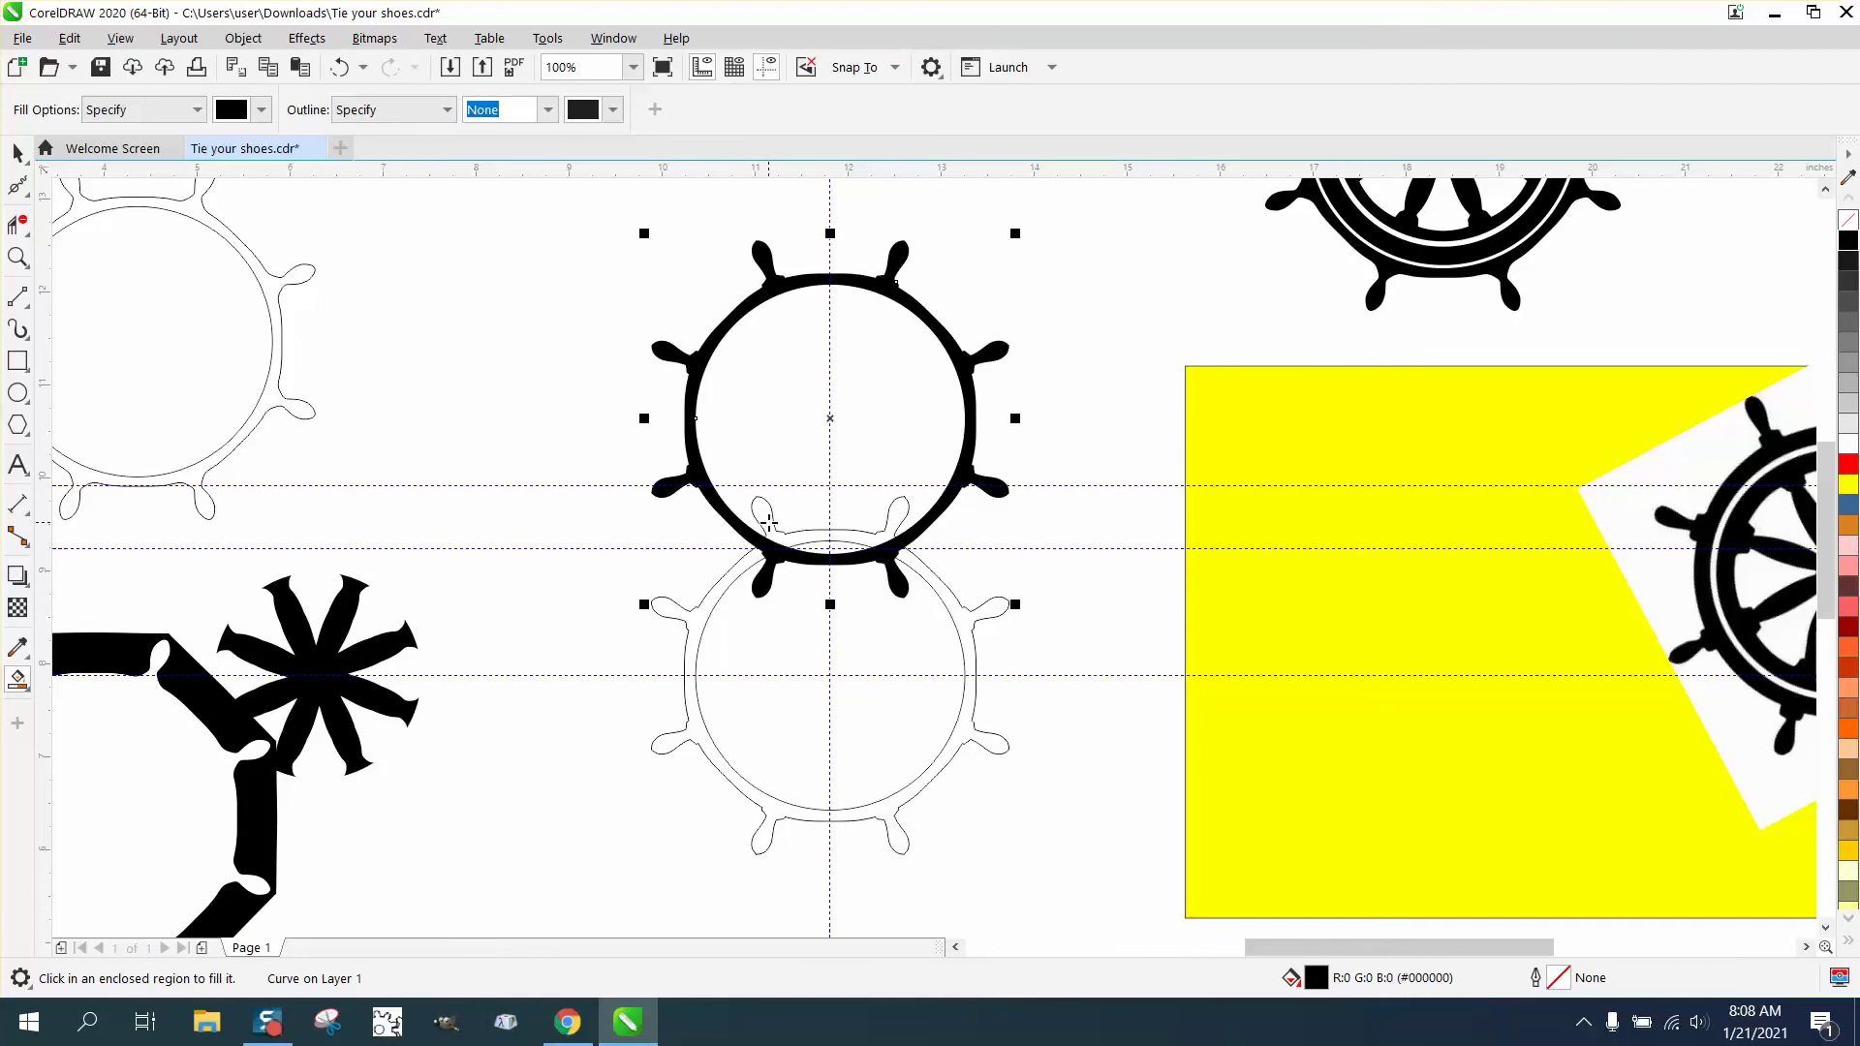
key(Up)
- Delete the wheel outline and inner circle, then centre the eight-spoke hub and rim with P
click(17, 153)
drag(549, 441, 1133, 878)
key(Delete)
click(336, 676)
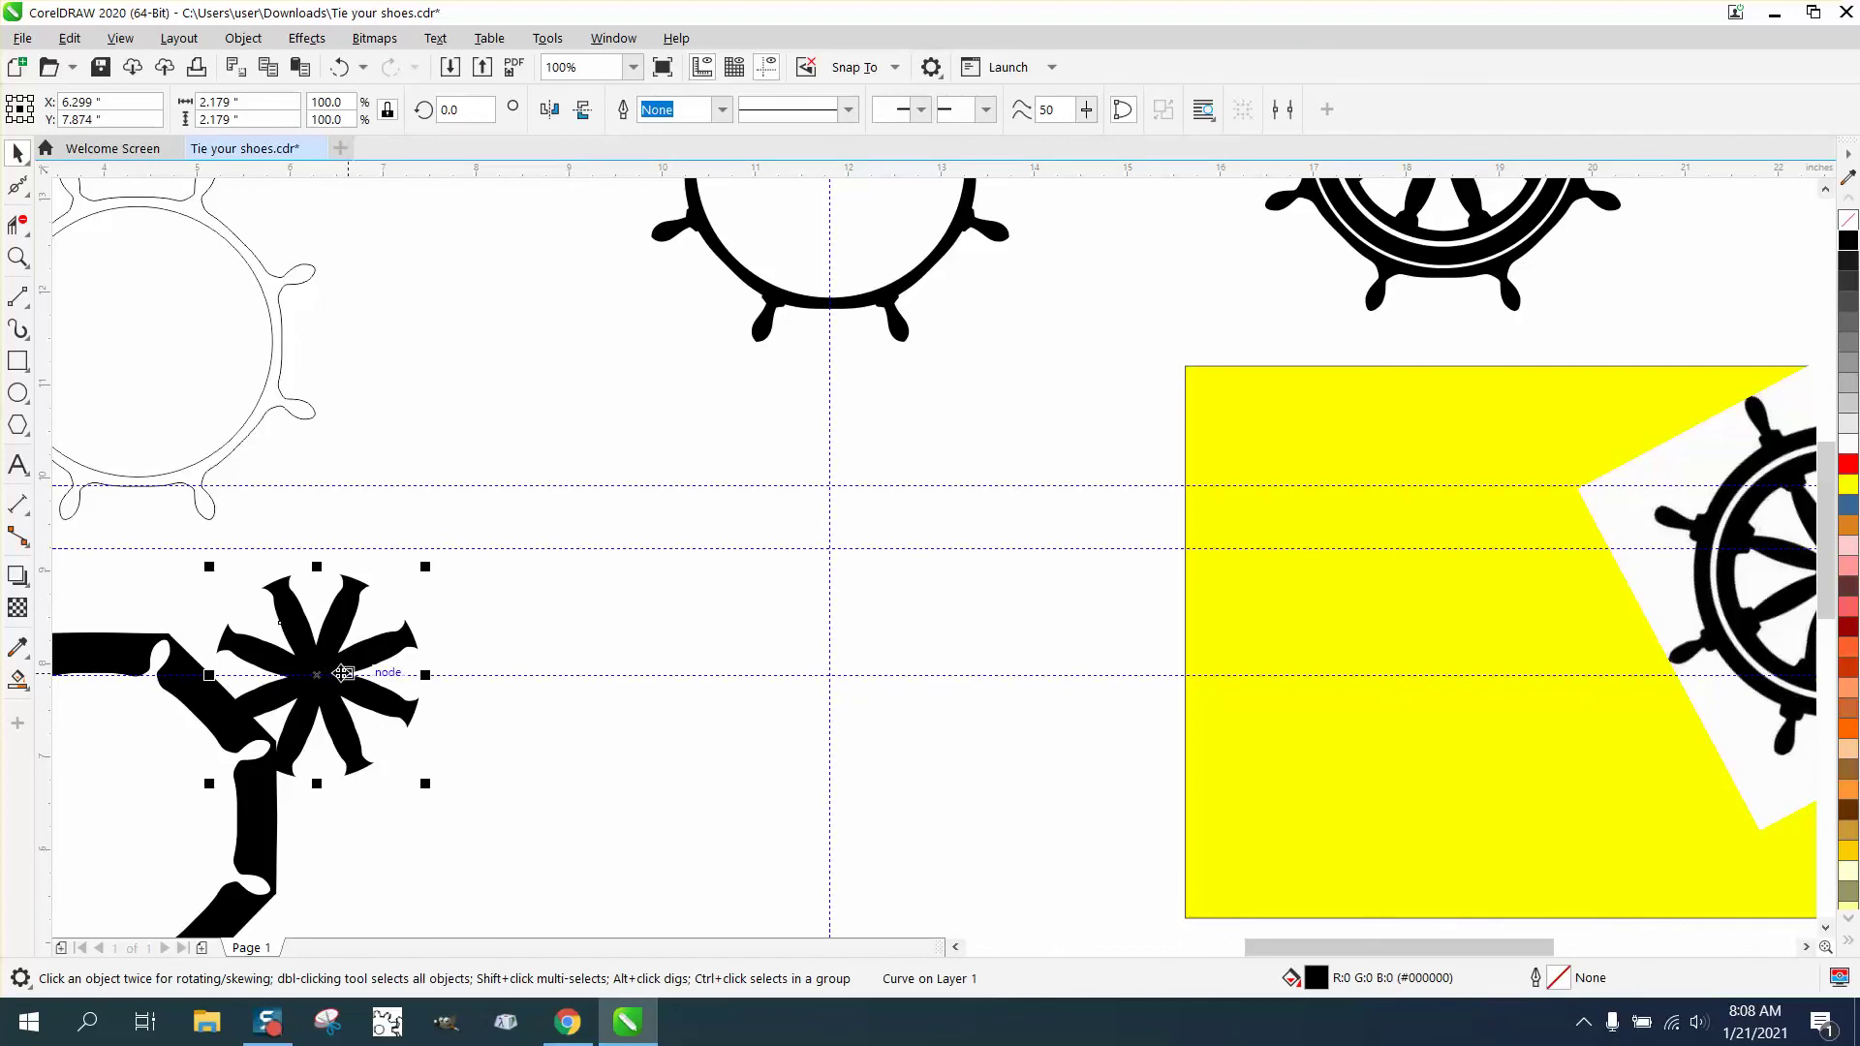
key(p)
click(844, 301)
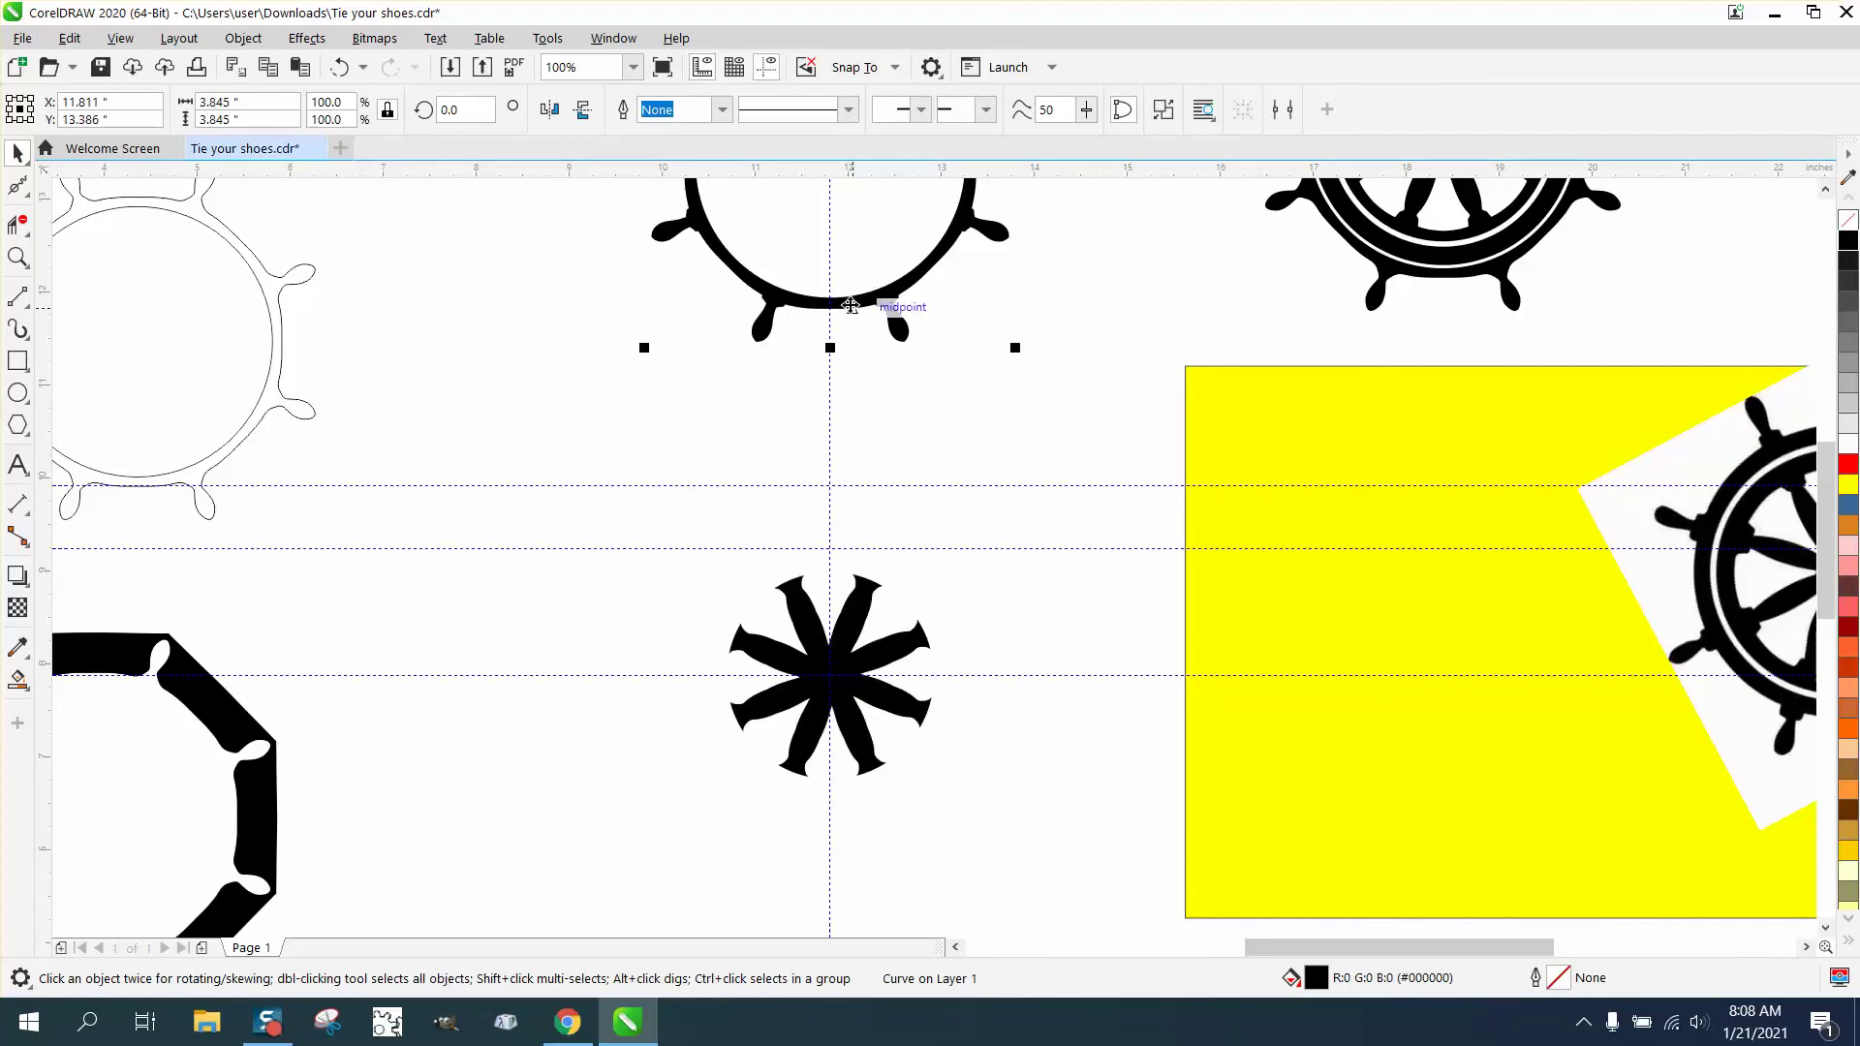
key(p)
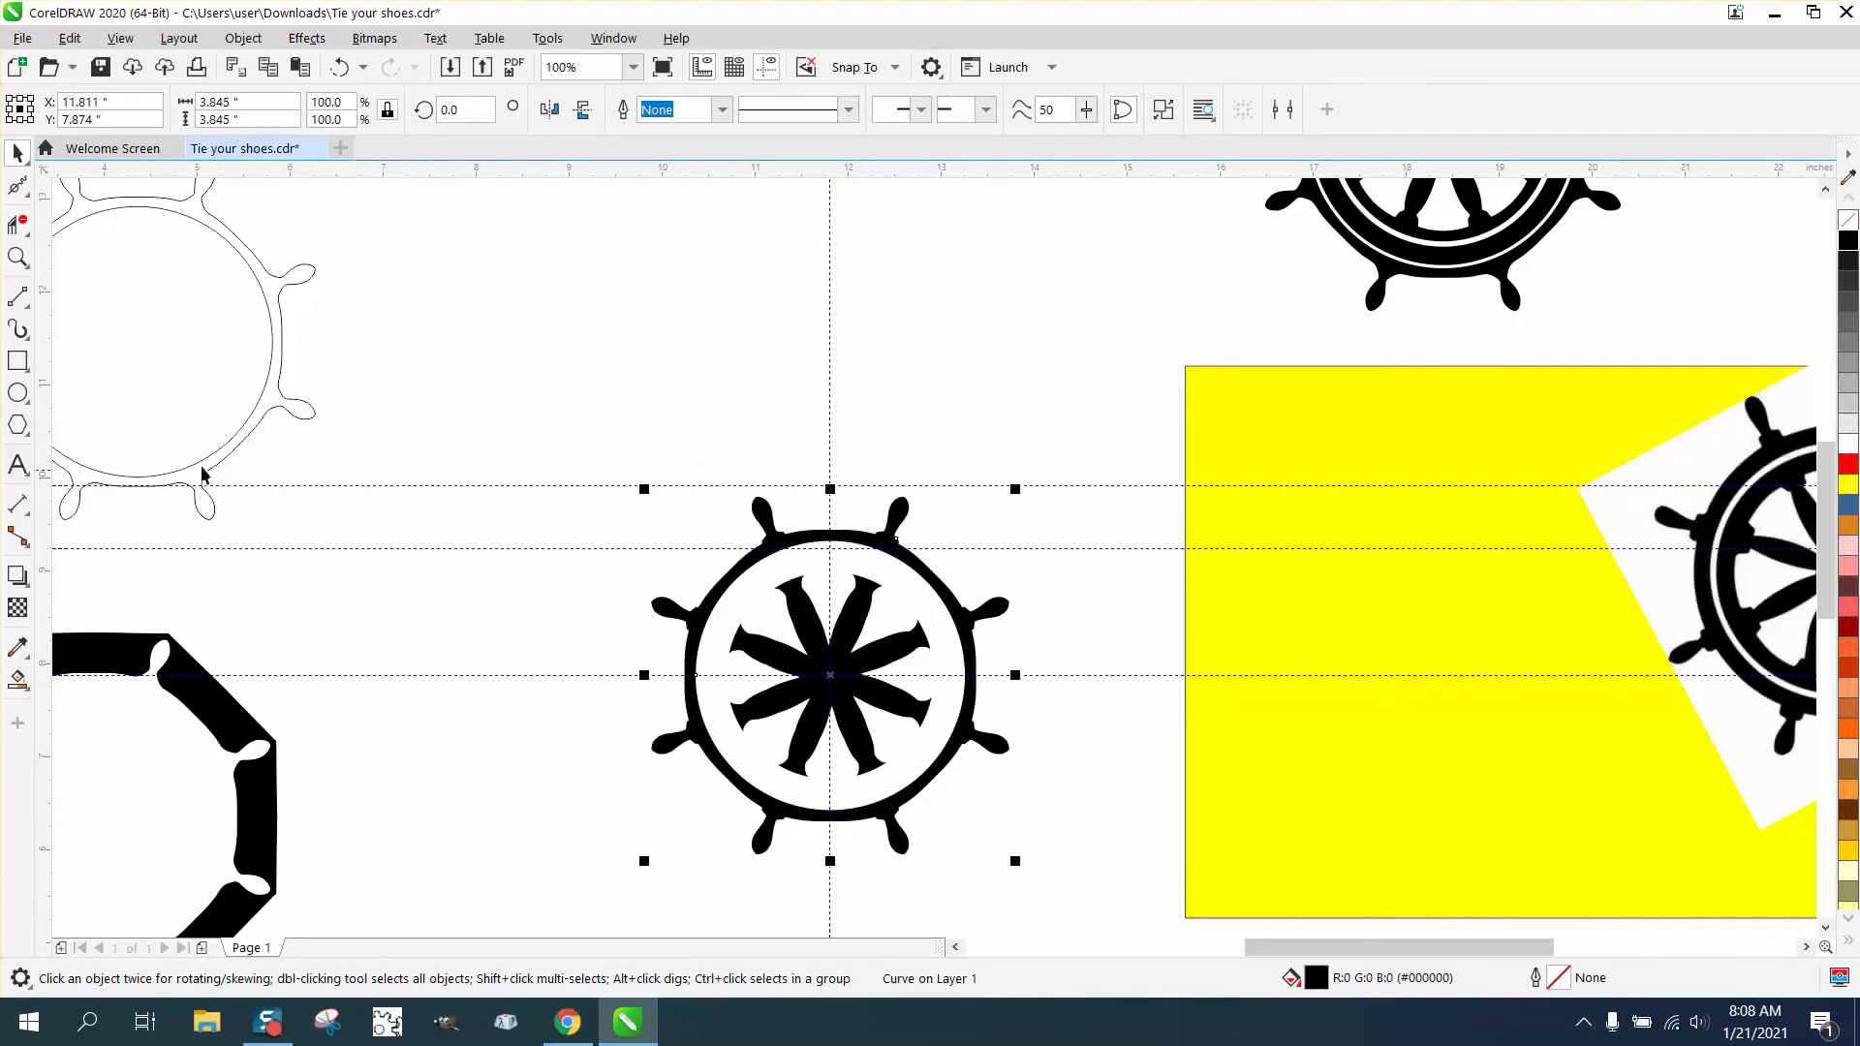
- Zoom in on the wheel and draw a circle inside the rim, centred on the page
click(17, 363)
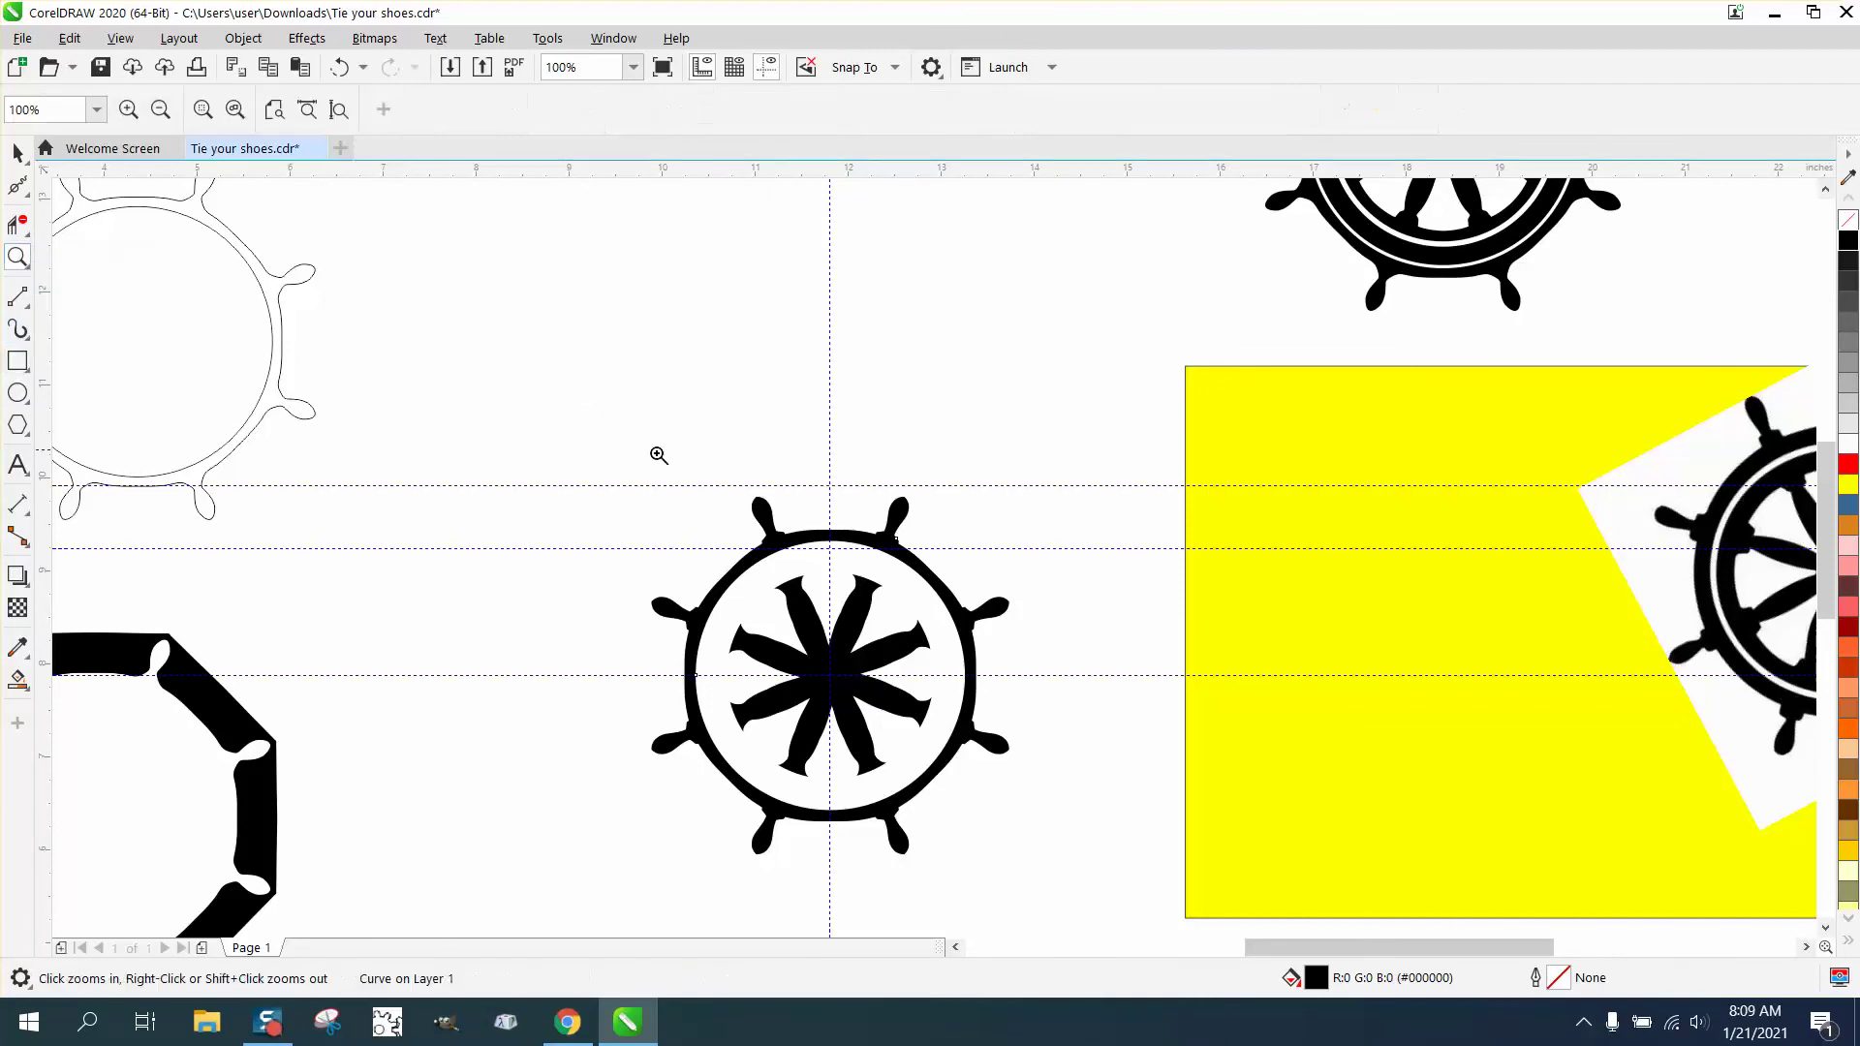
drag(660, 455, 1201, 921)
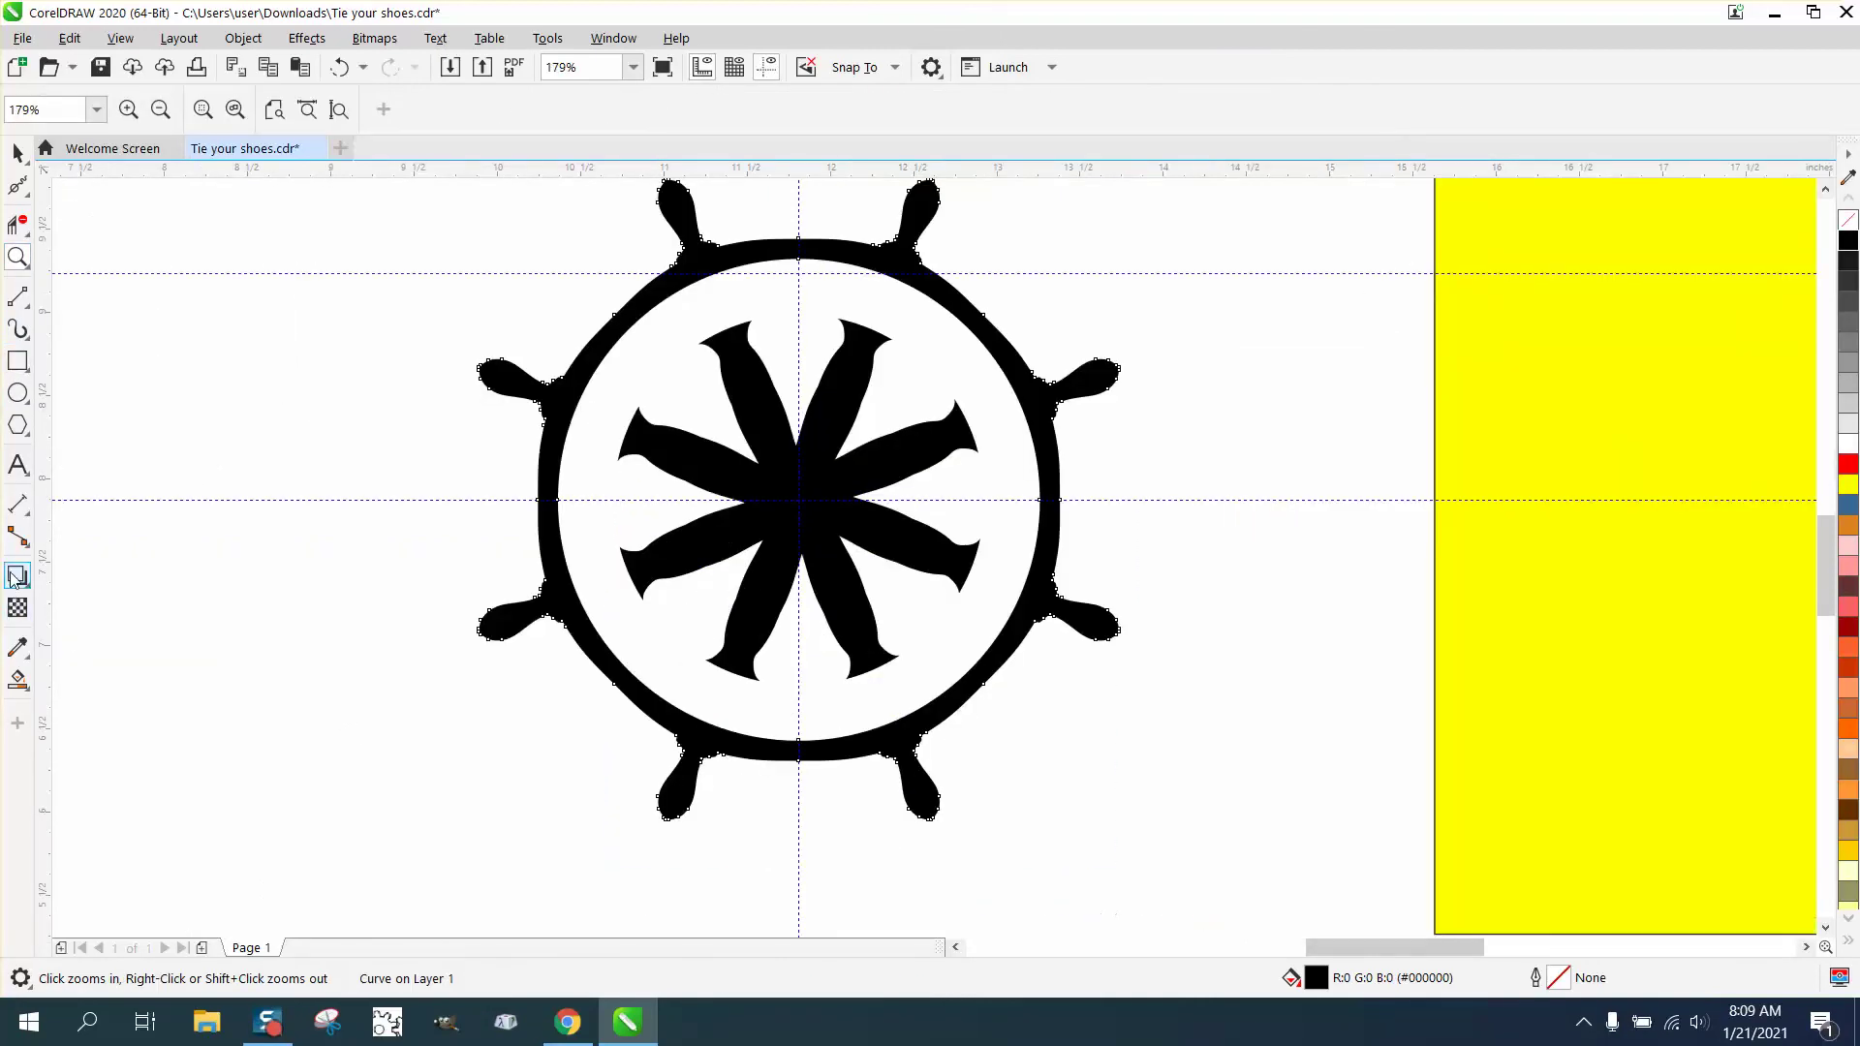
click(17, 392)
mouse_move(1099, 386)
mouse_down()
mouse_move(1138, 427)
mouse_move(768, 757)
mouse_up()
key(p)
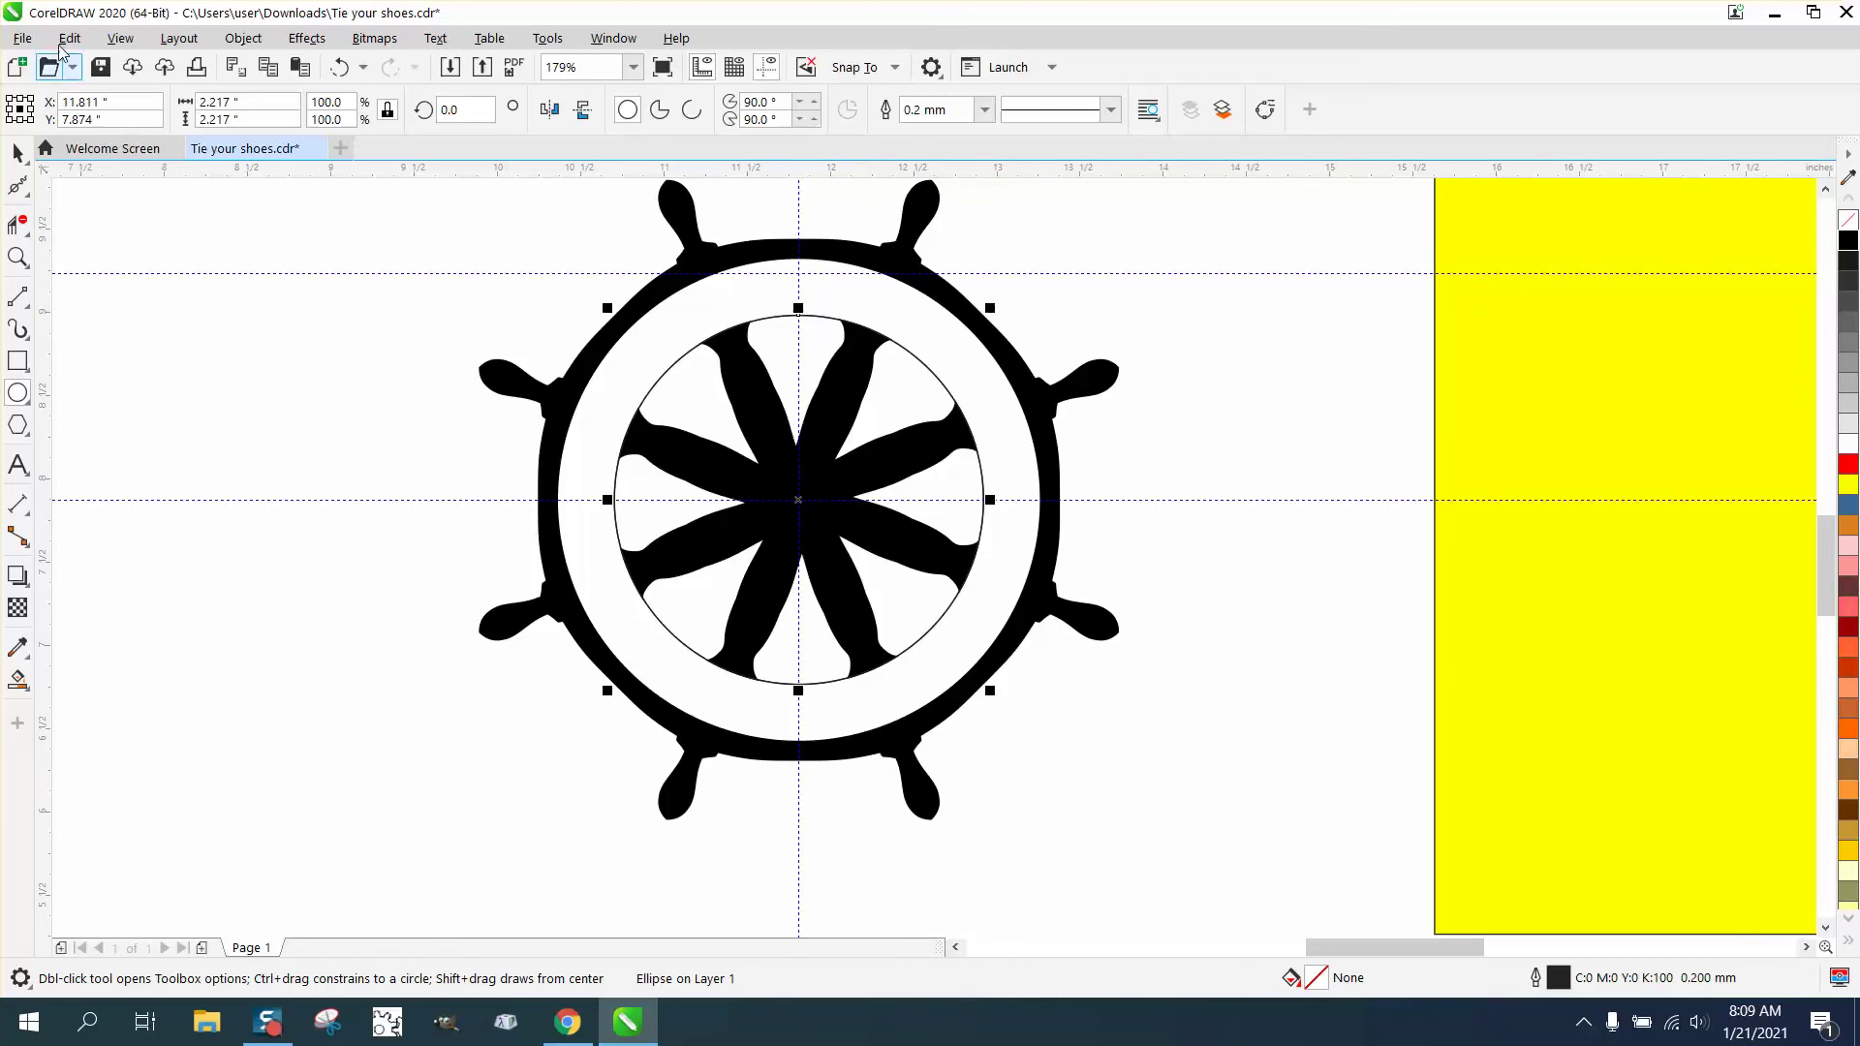
- Make 112.8% and 118% larger copies of the circle and Smart Fill the bands between them black
click(17, 152)
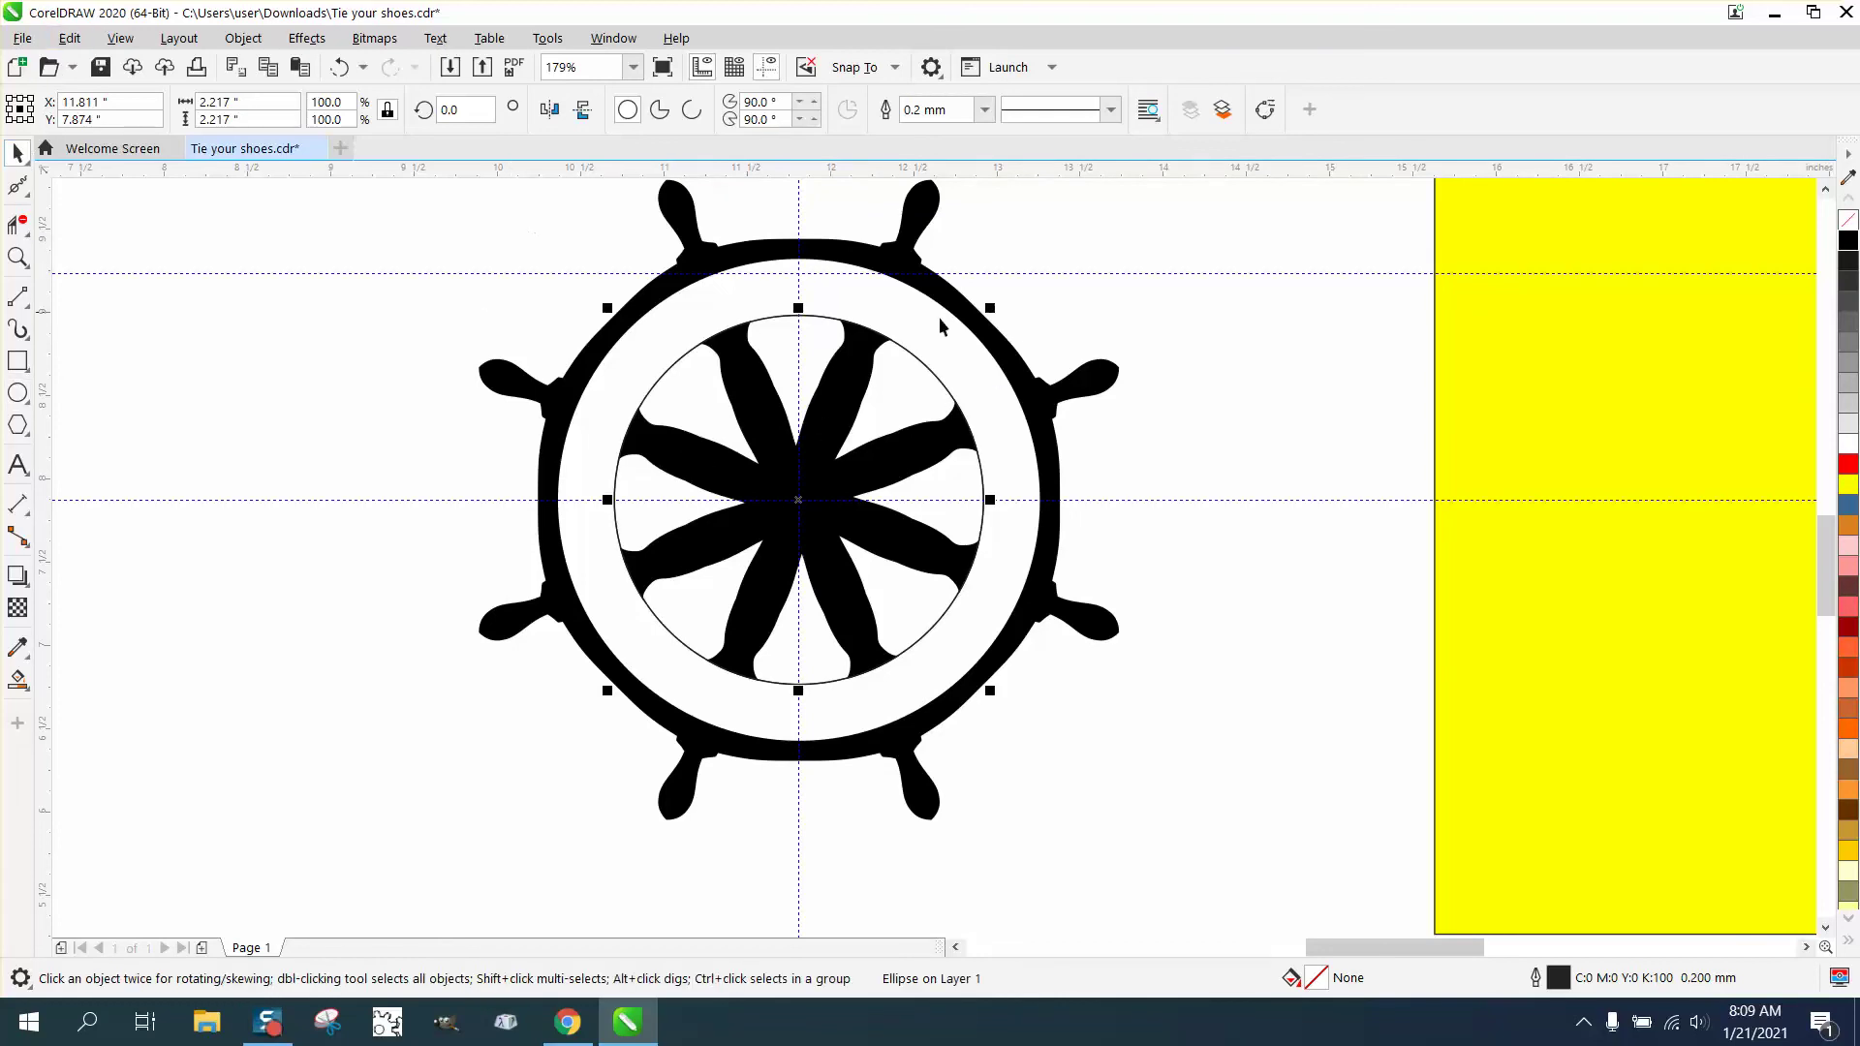
drag(990, 308, 1014, 282)
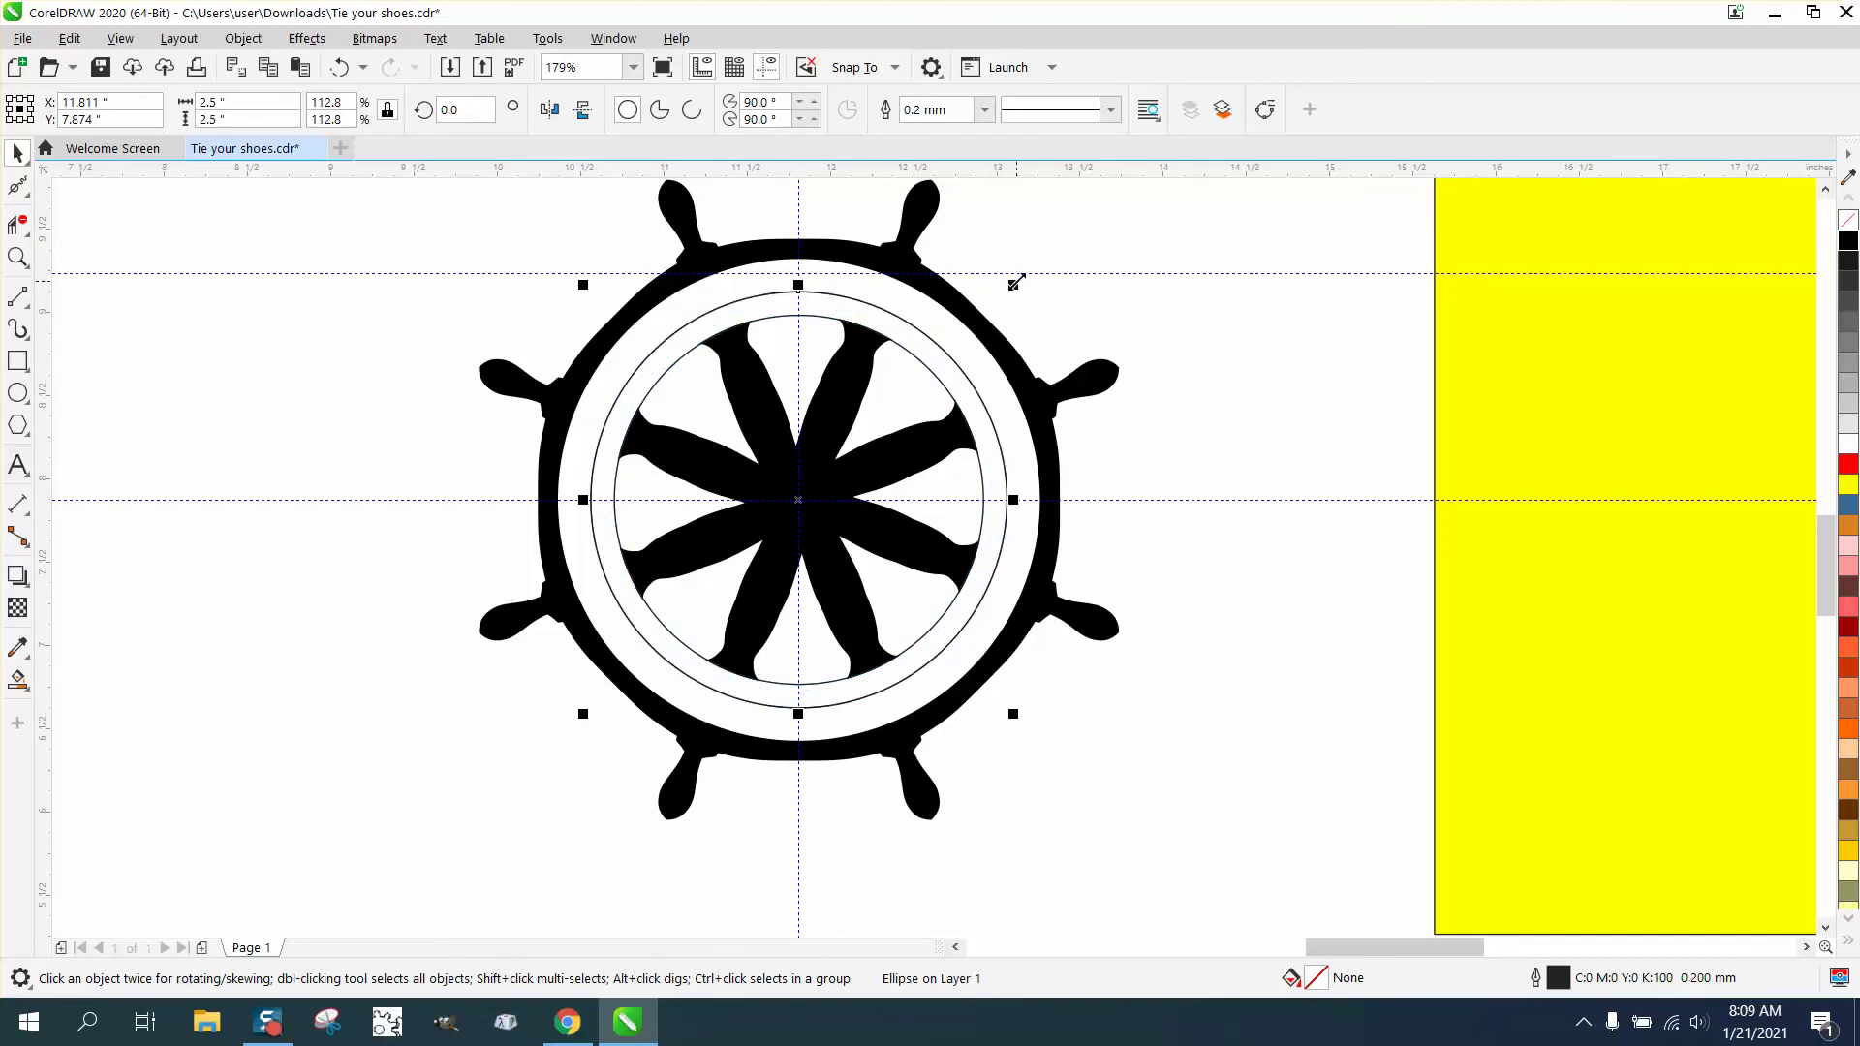
mouse_move(1016, 286)
mouse_down()
mouse_move(1039, 262)
mouse_move(1026, 273)
mouse_up()
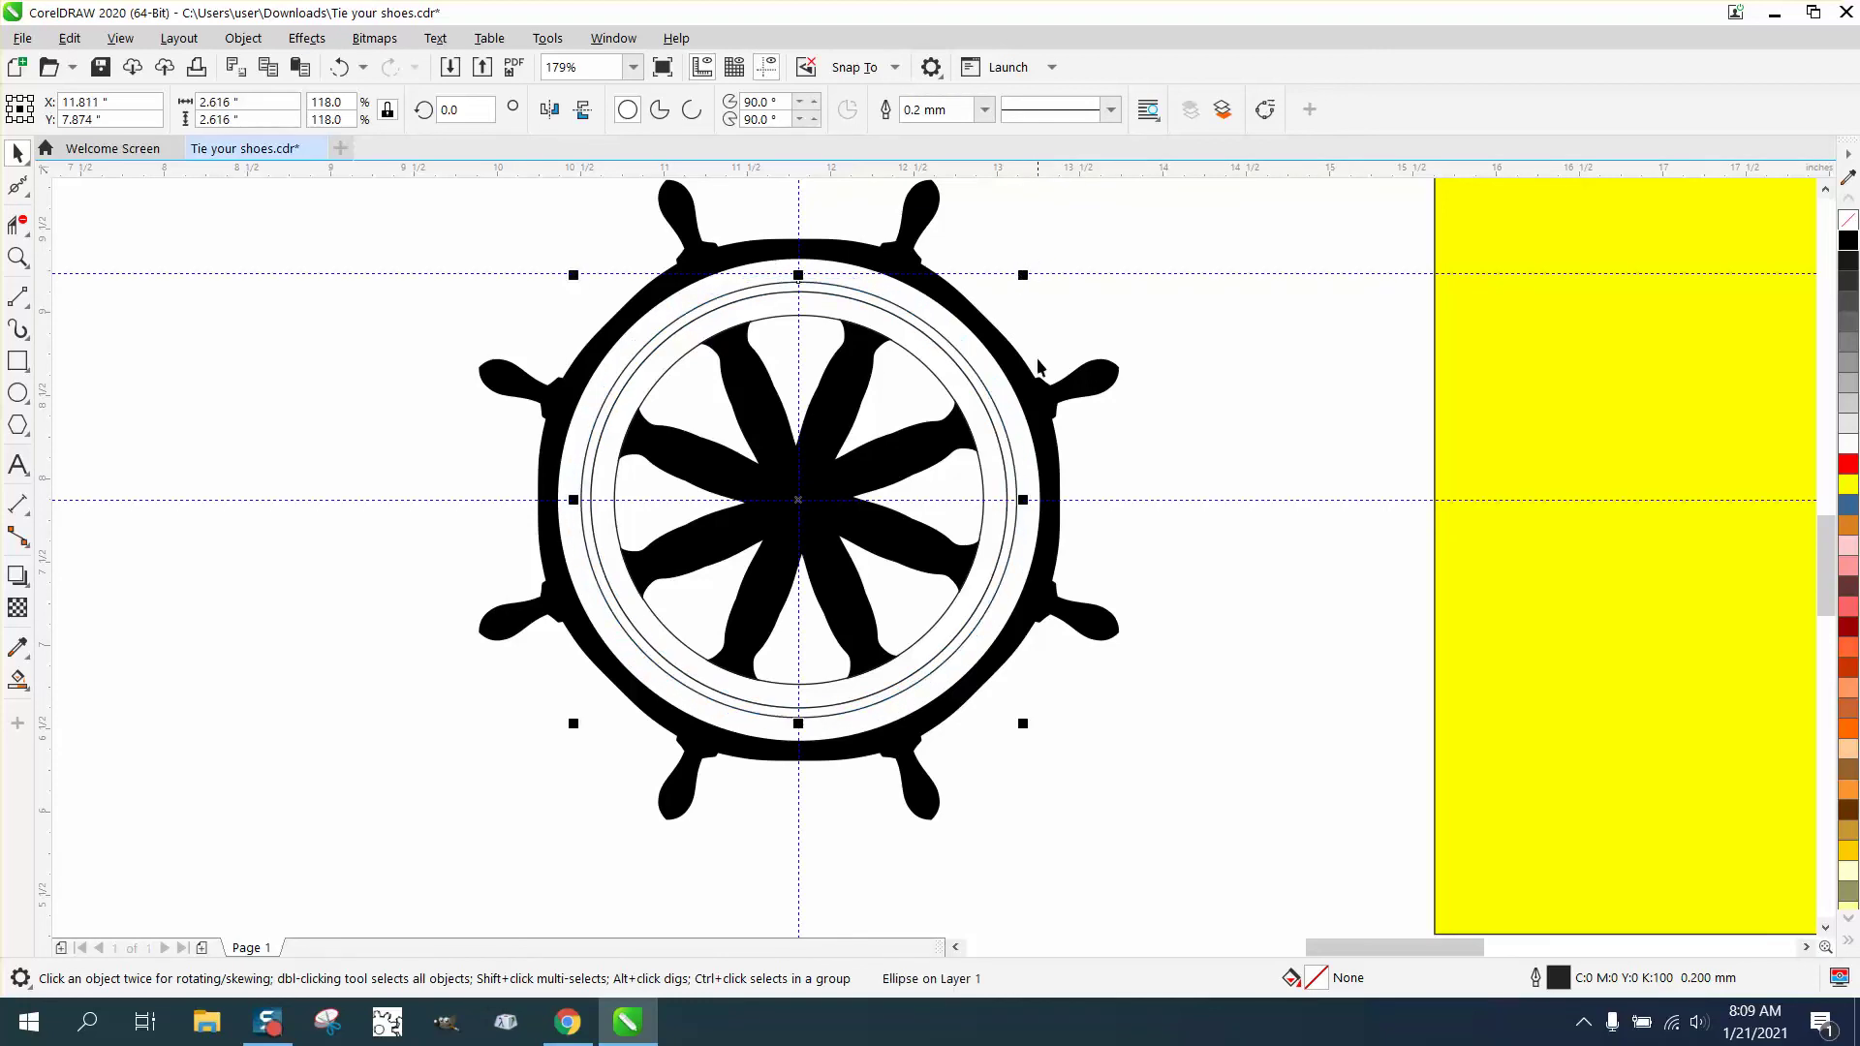
click(18, 680)
click(569, 567)
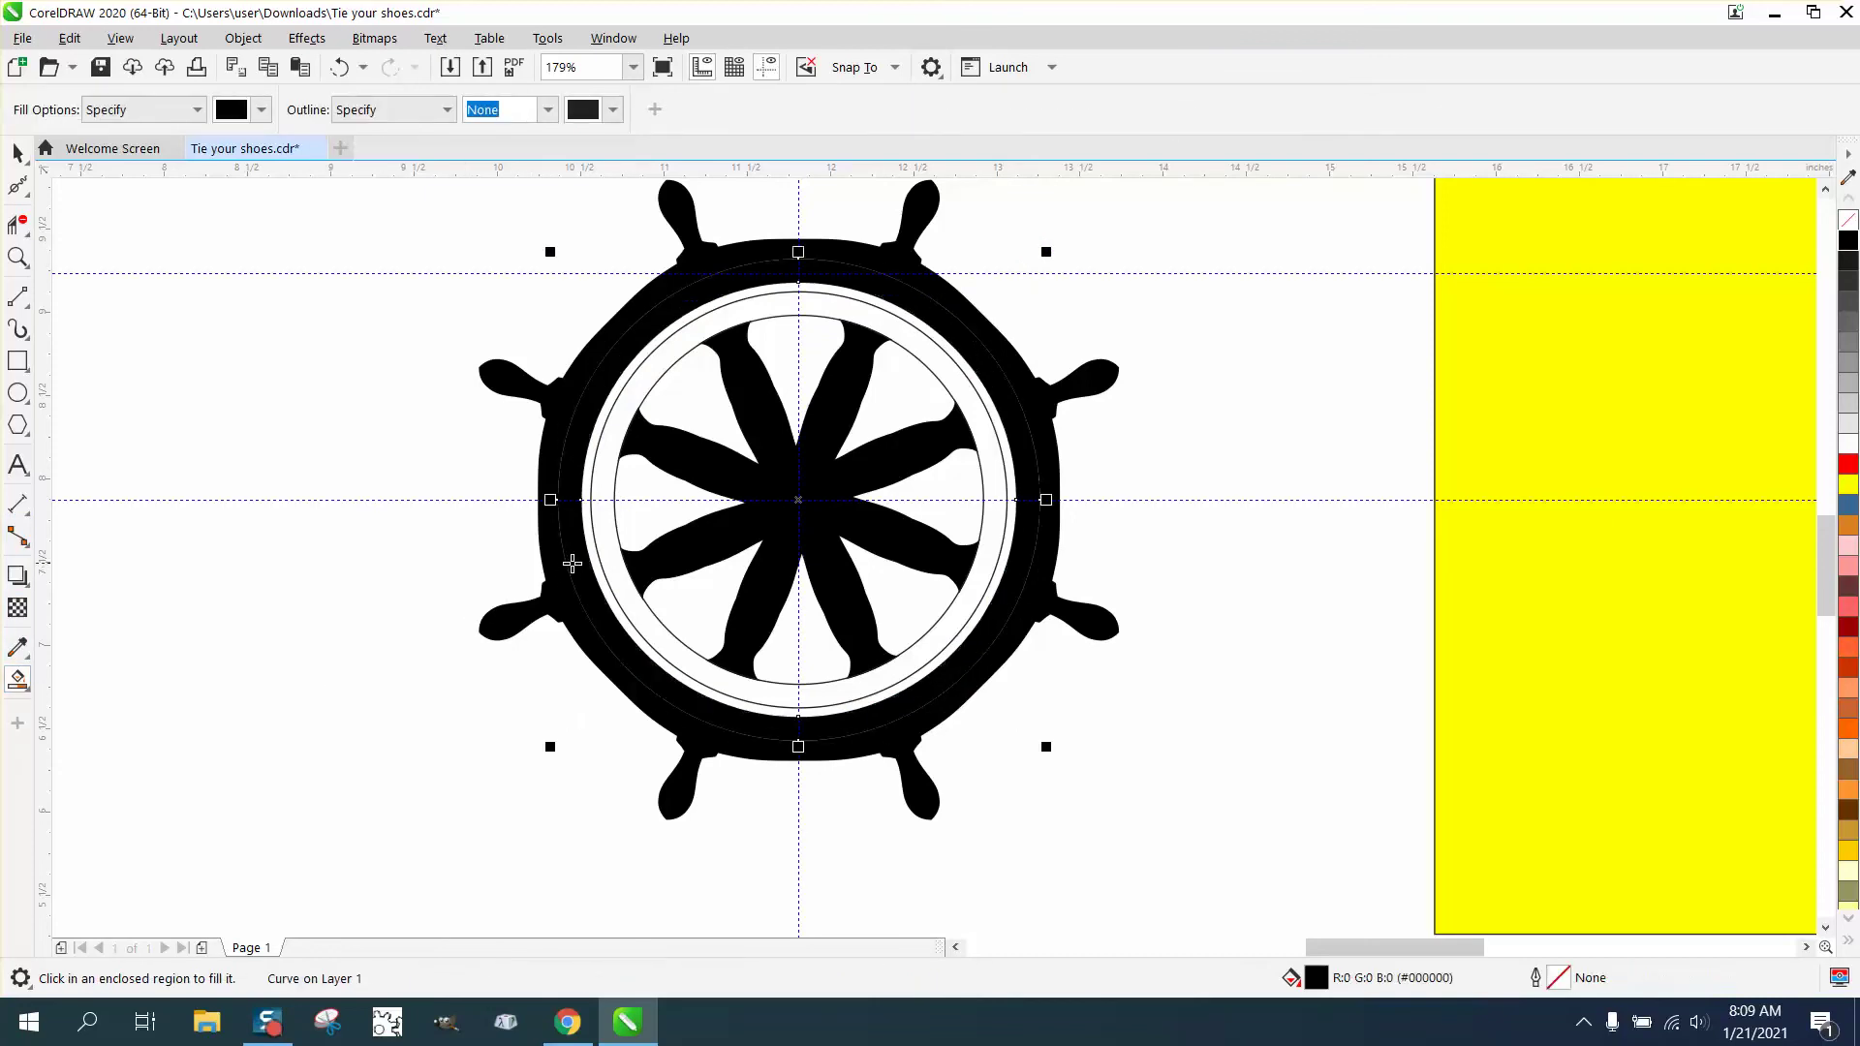
click(603, 530)
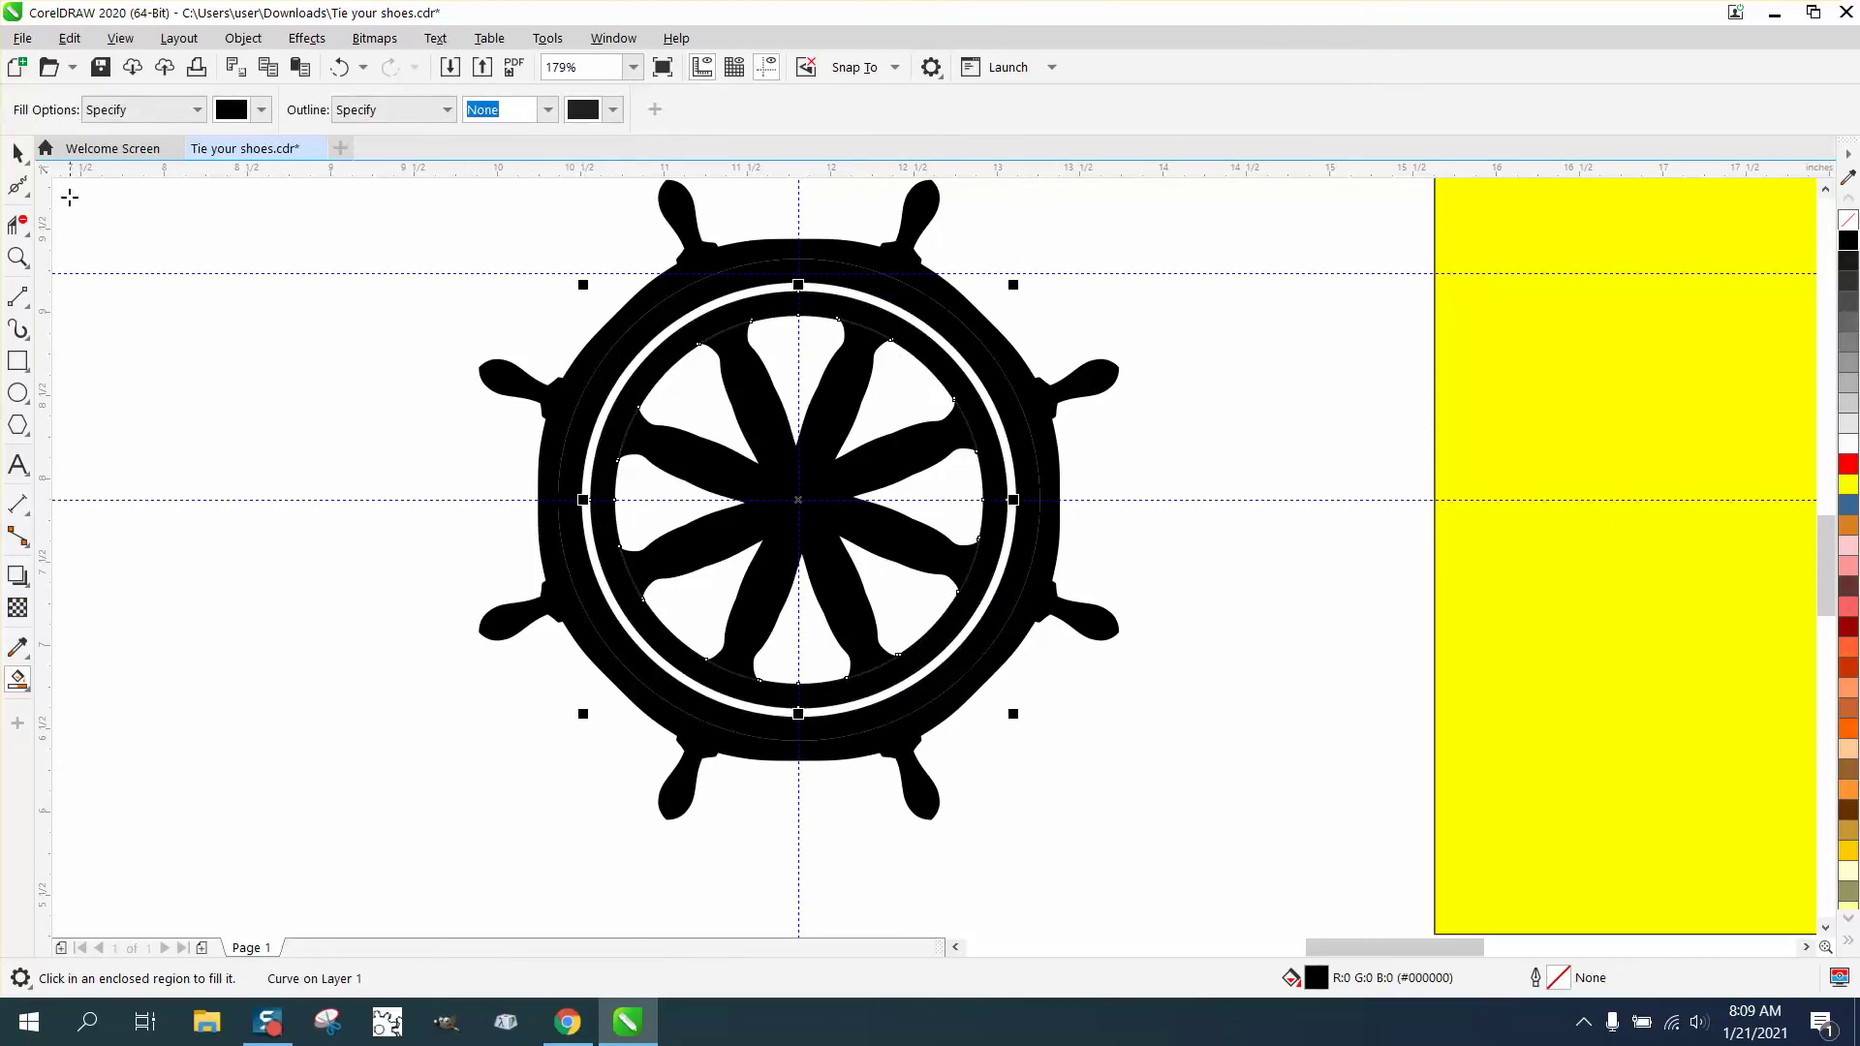
click(17, 153)
scroll(459, 431, down, 2)
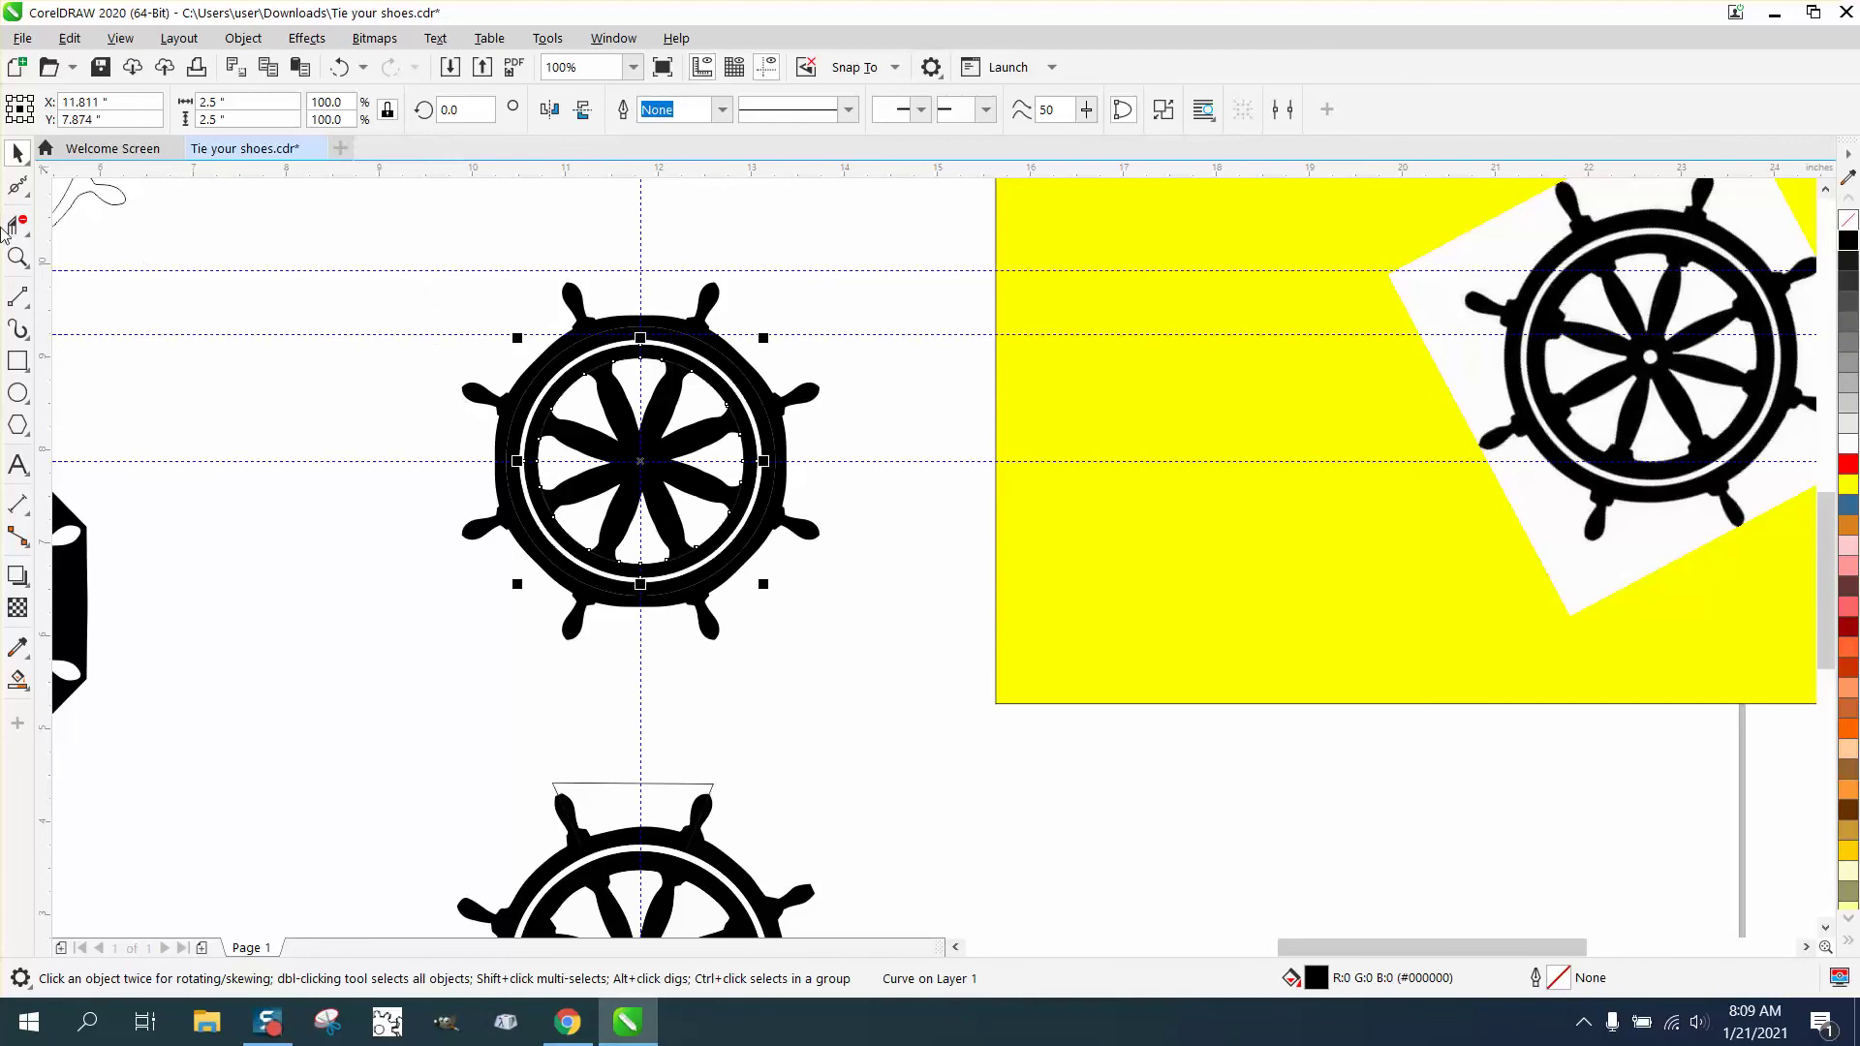
- Select all seven wheel parts and remove their outlines with the No Color swatch
click(17, 256)
drag(427, 271, 909, 671)
click(18, 153)
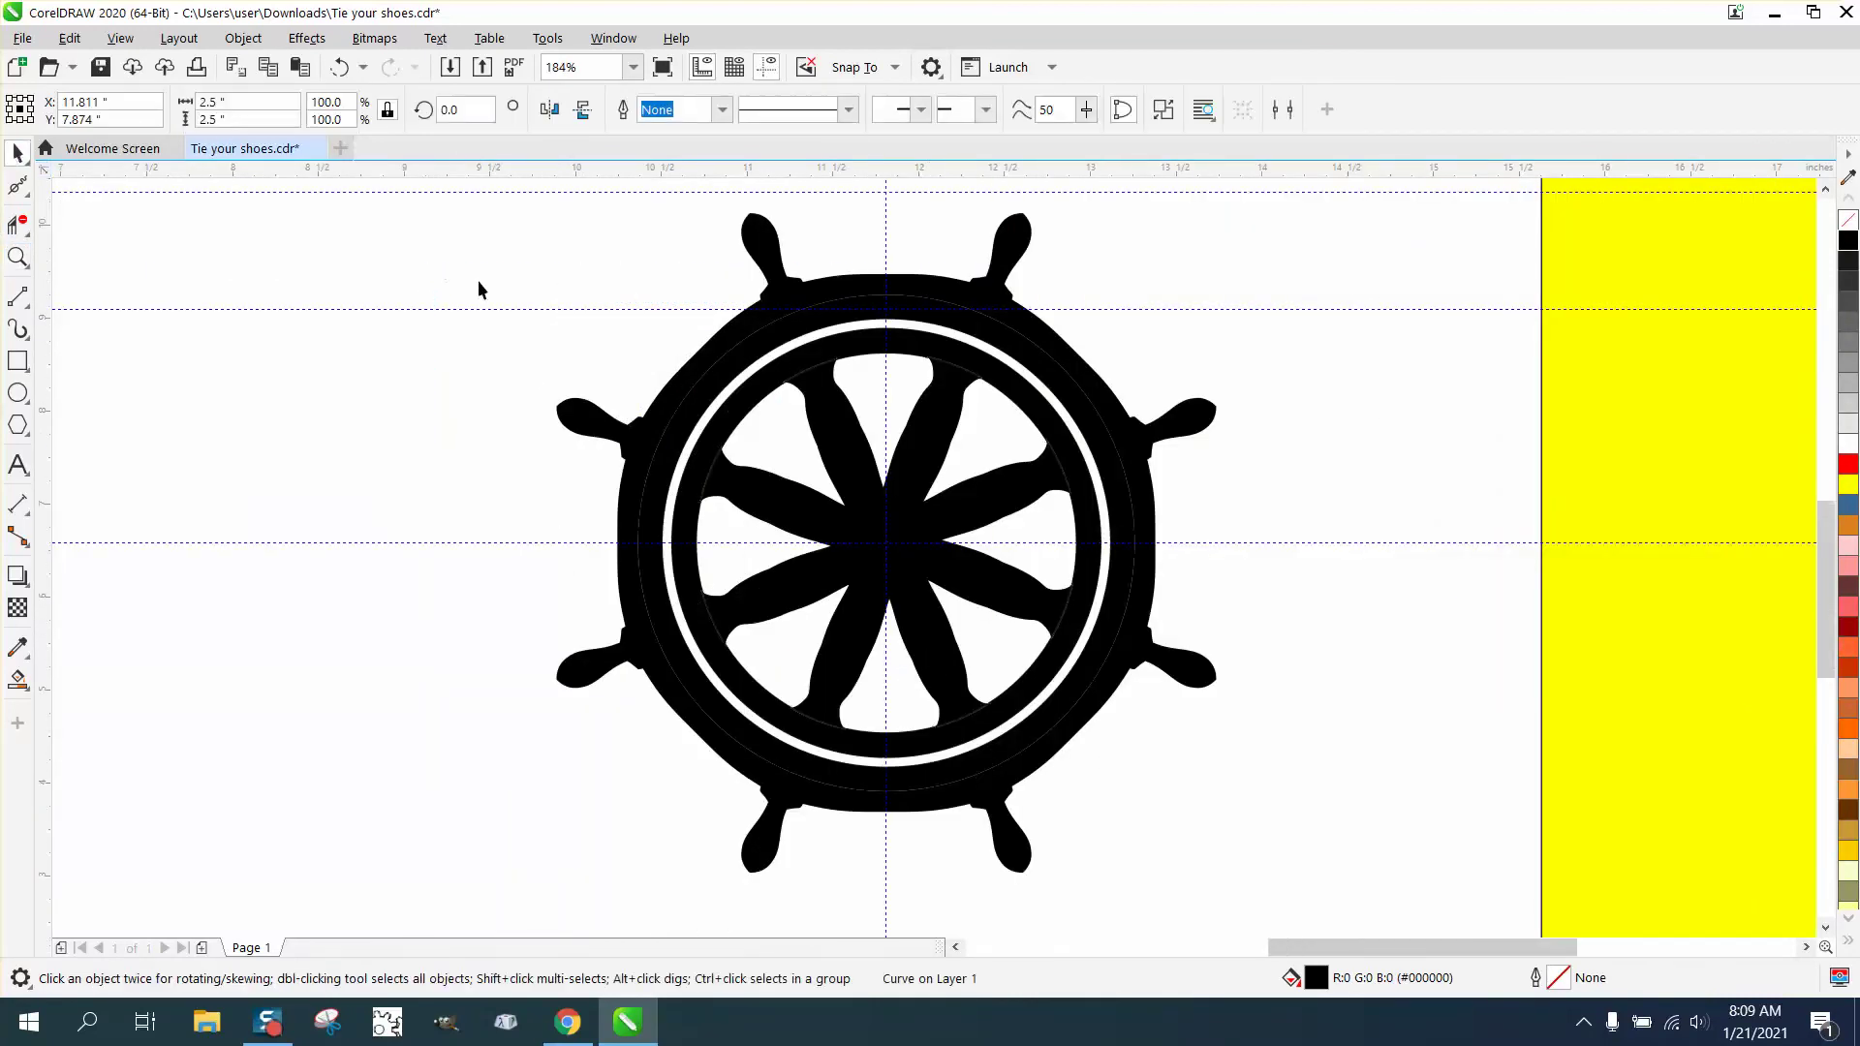
scroll(480, 292, down, 2)
drag(451, 223, 963, 668)
right_click(1846, 219)
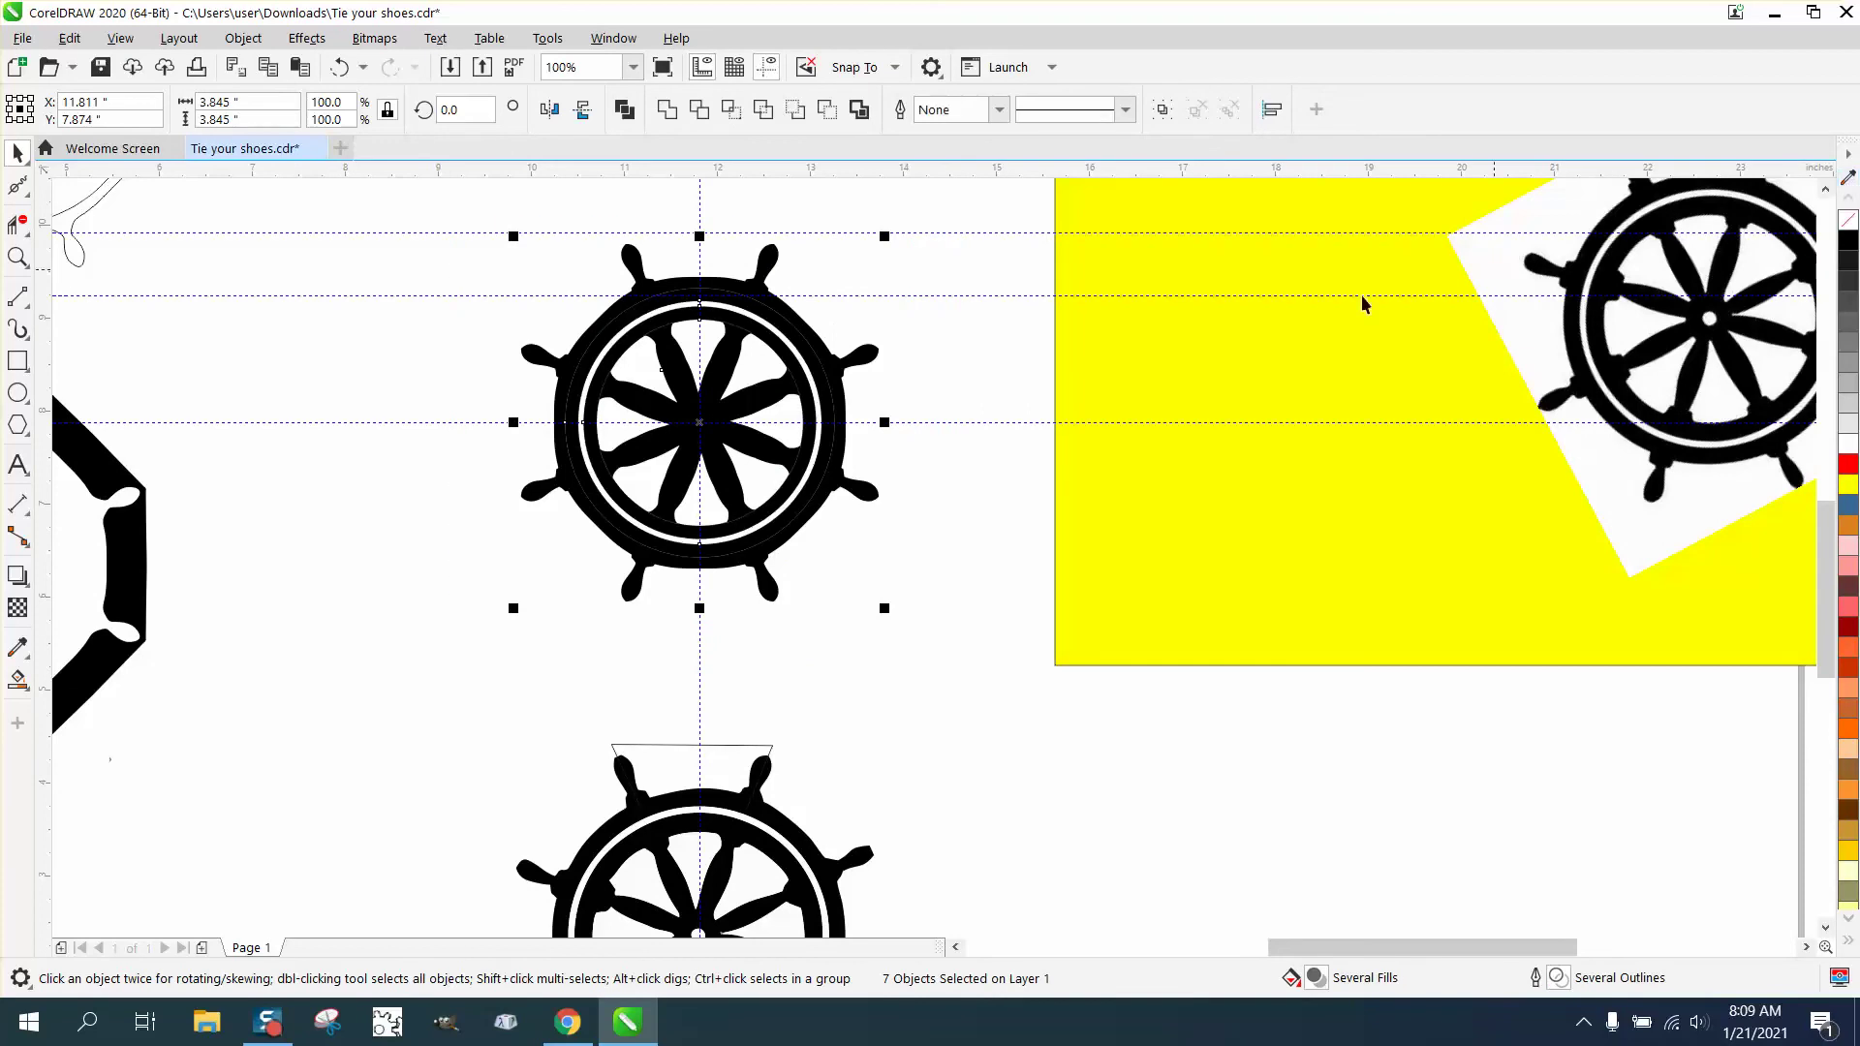
click(978, 465)
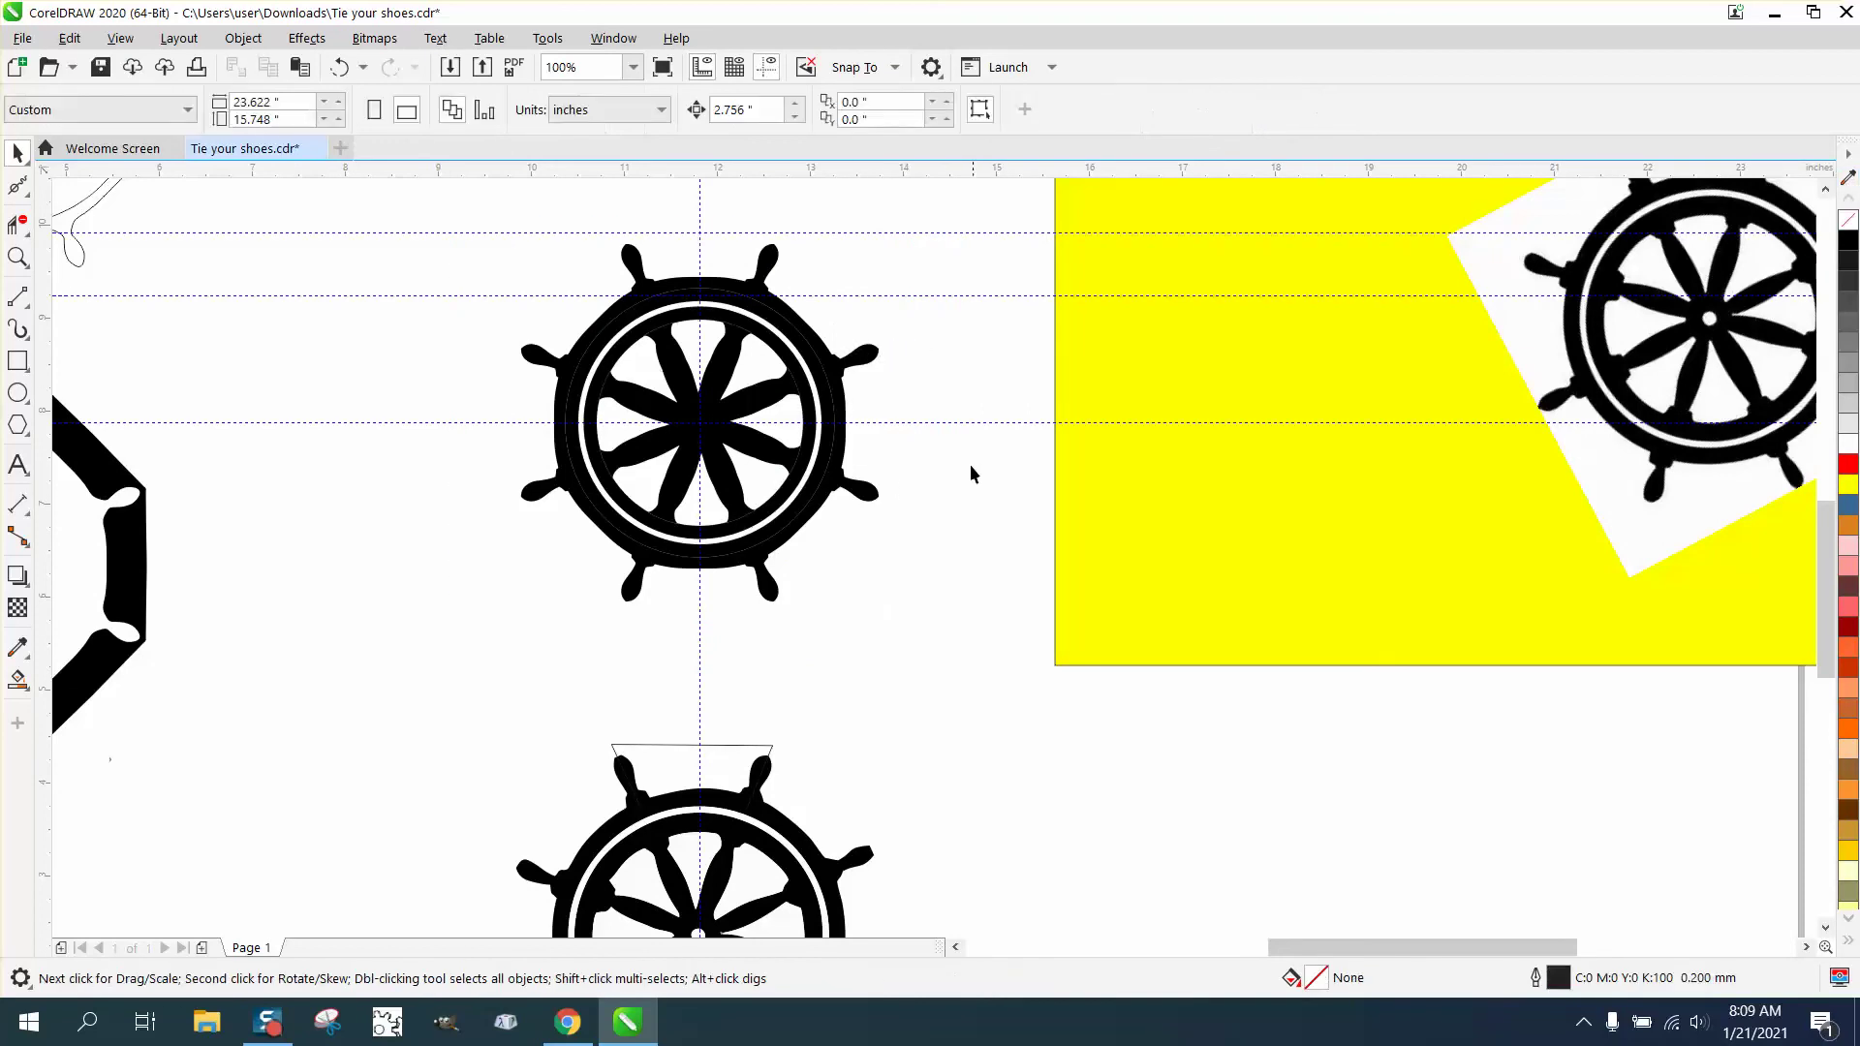
- Zoom in on the top of the wheel and the spoke area to check the result, then zoom back out
click(17, 257)
drag(591, 246, 885, 368)
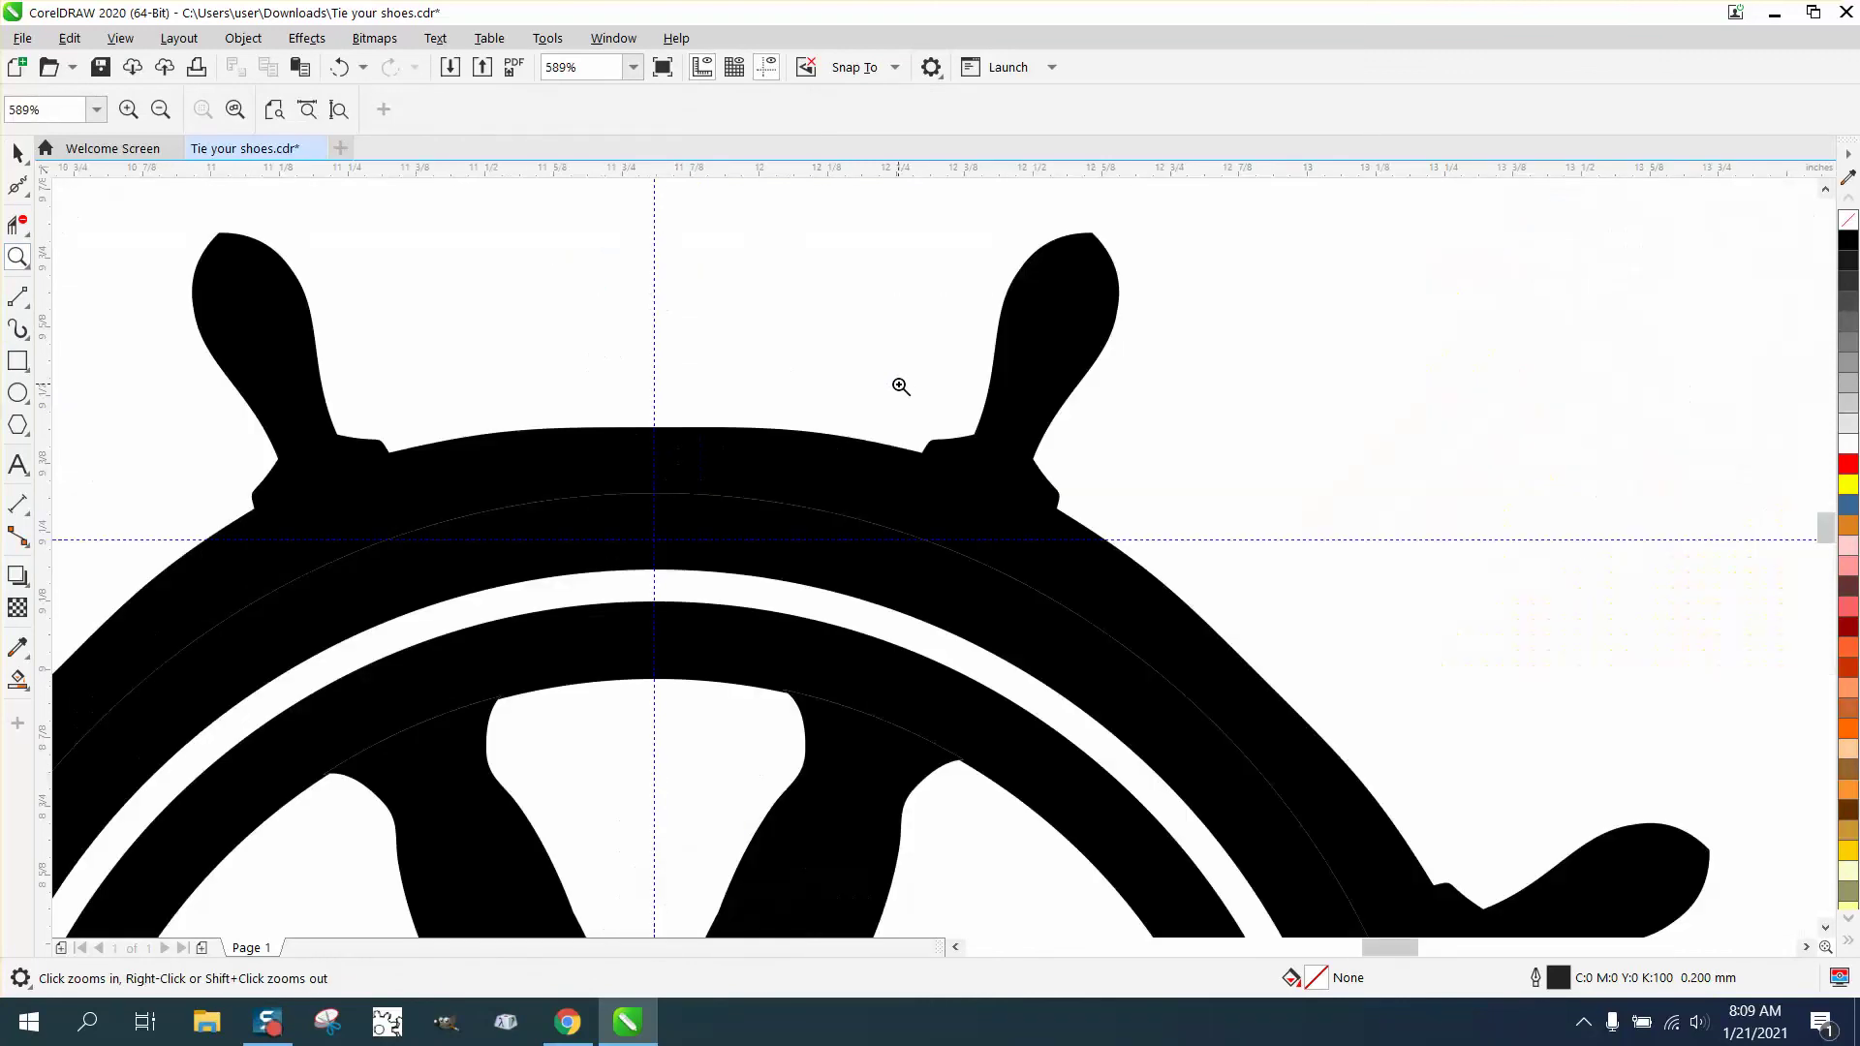
right_click(891, 375)
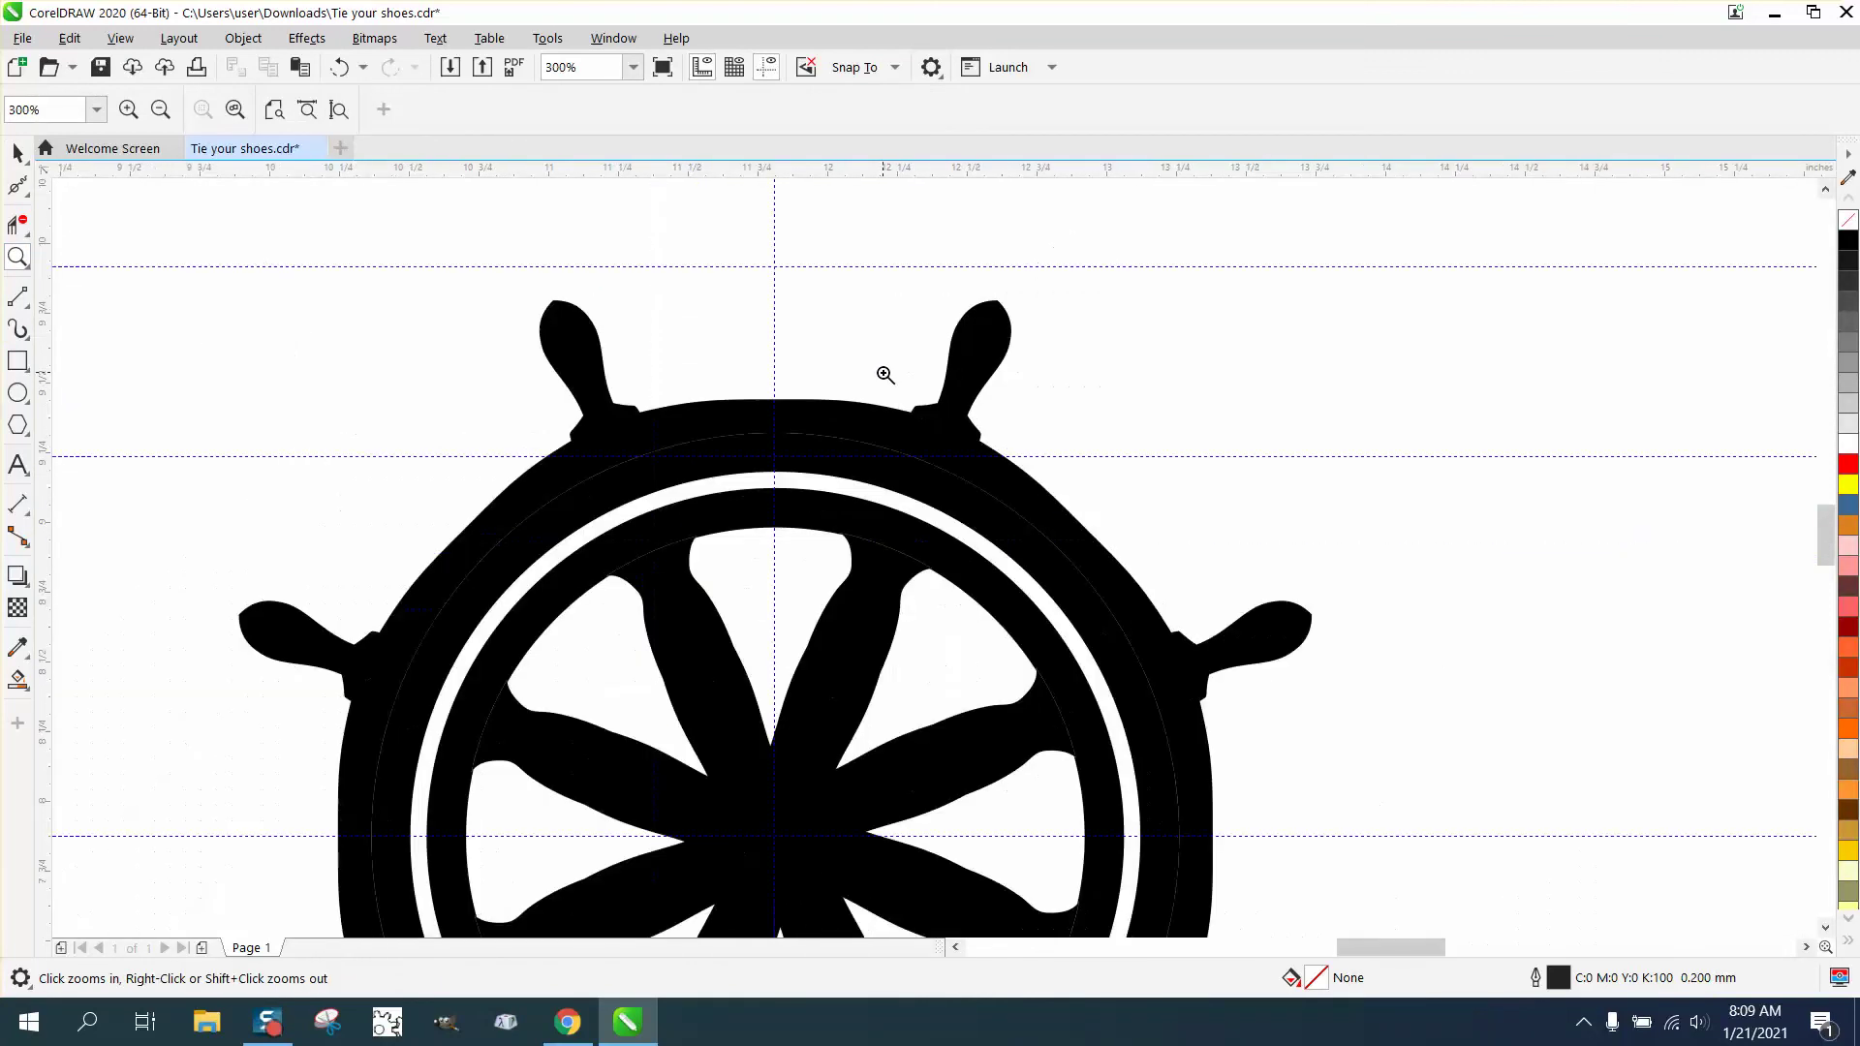
right_click(885, 375)
drag(767, 425, 928, 550)
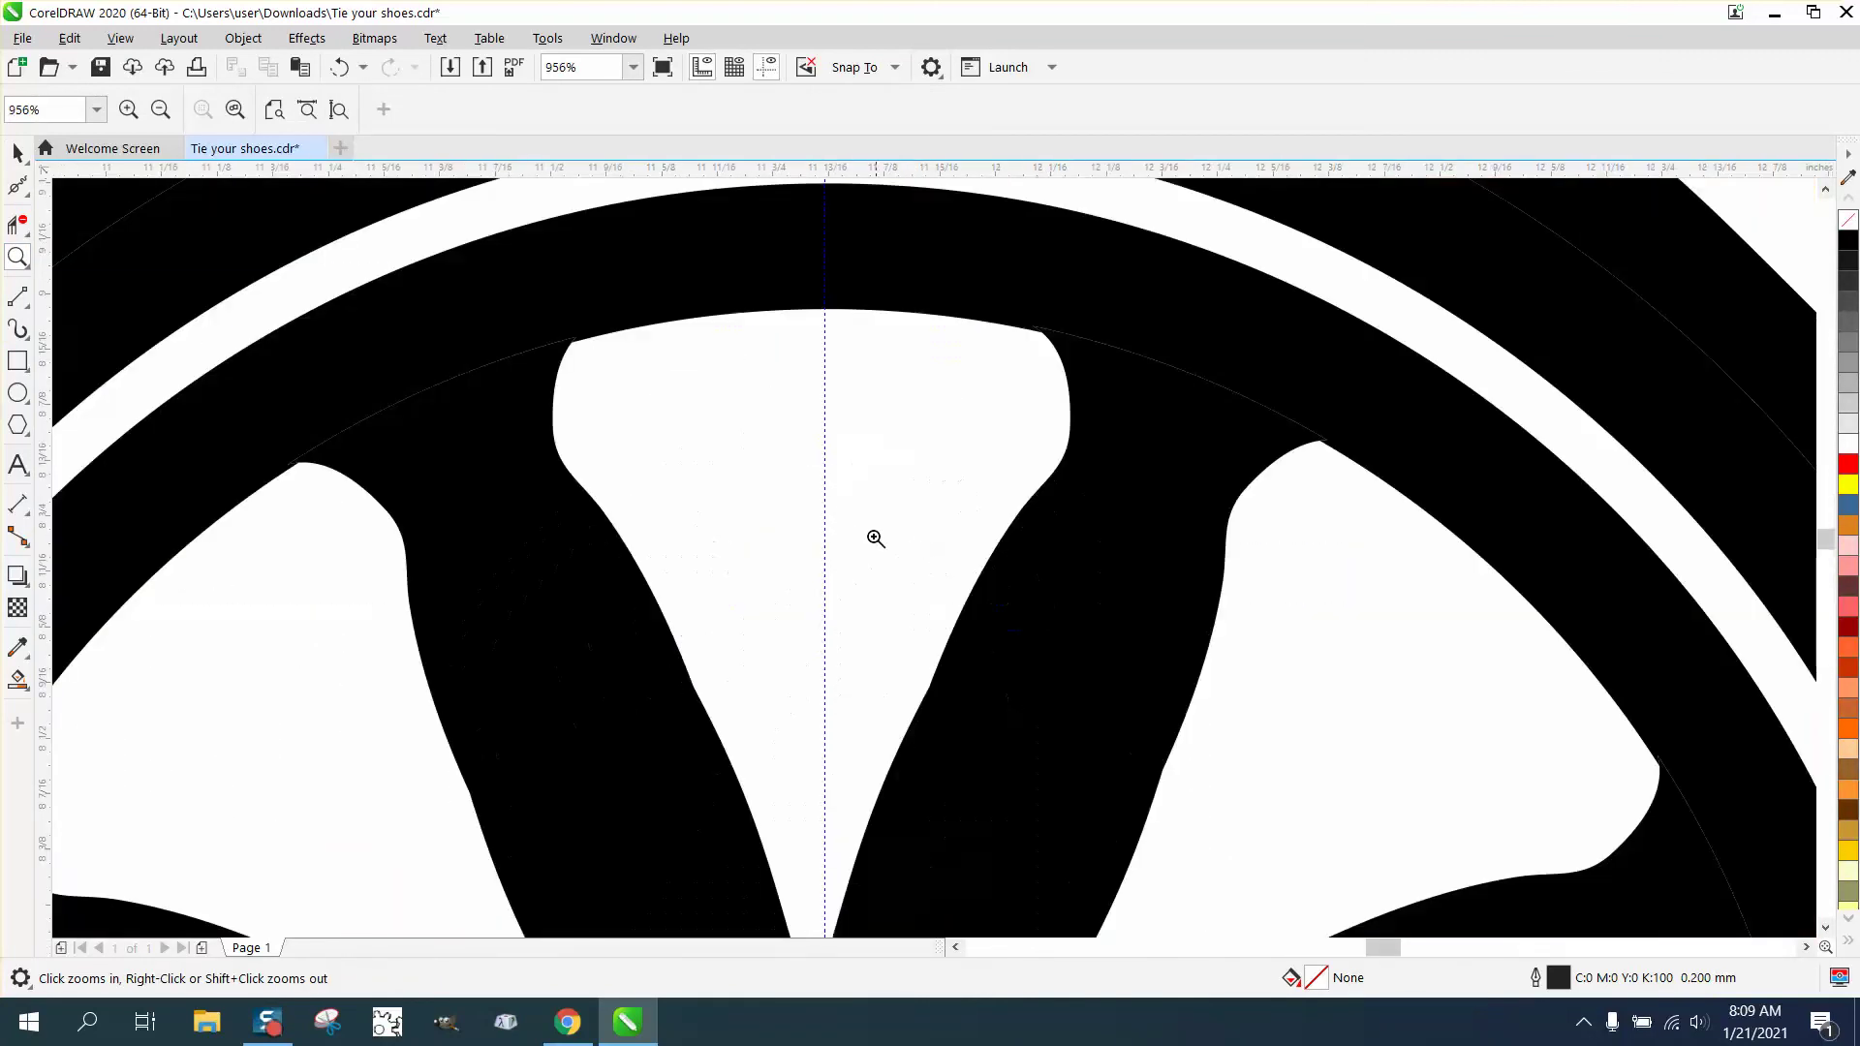
right_click(852, 492)
right_click(847, 494)
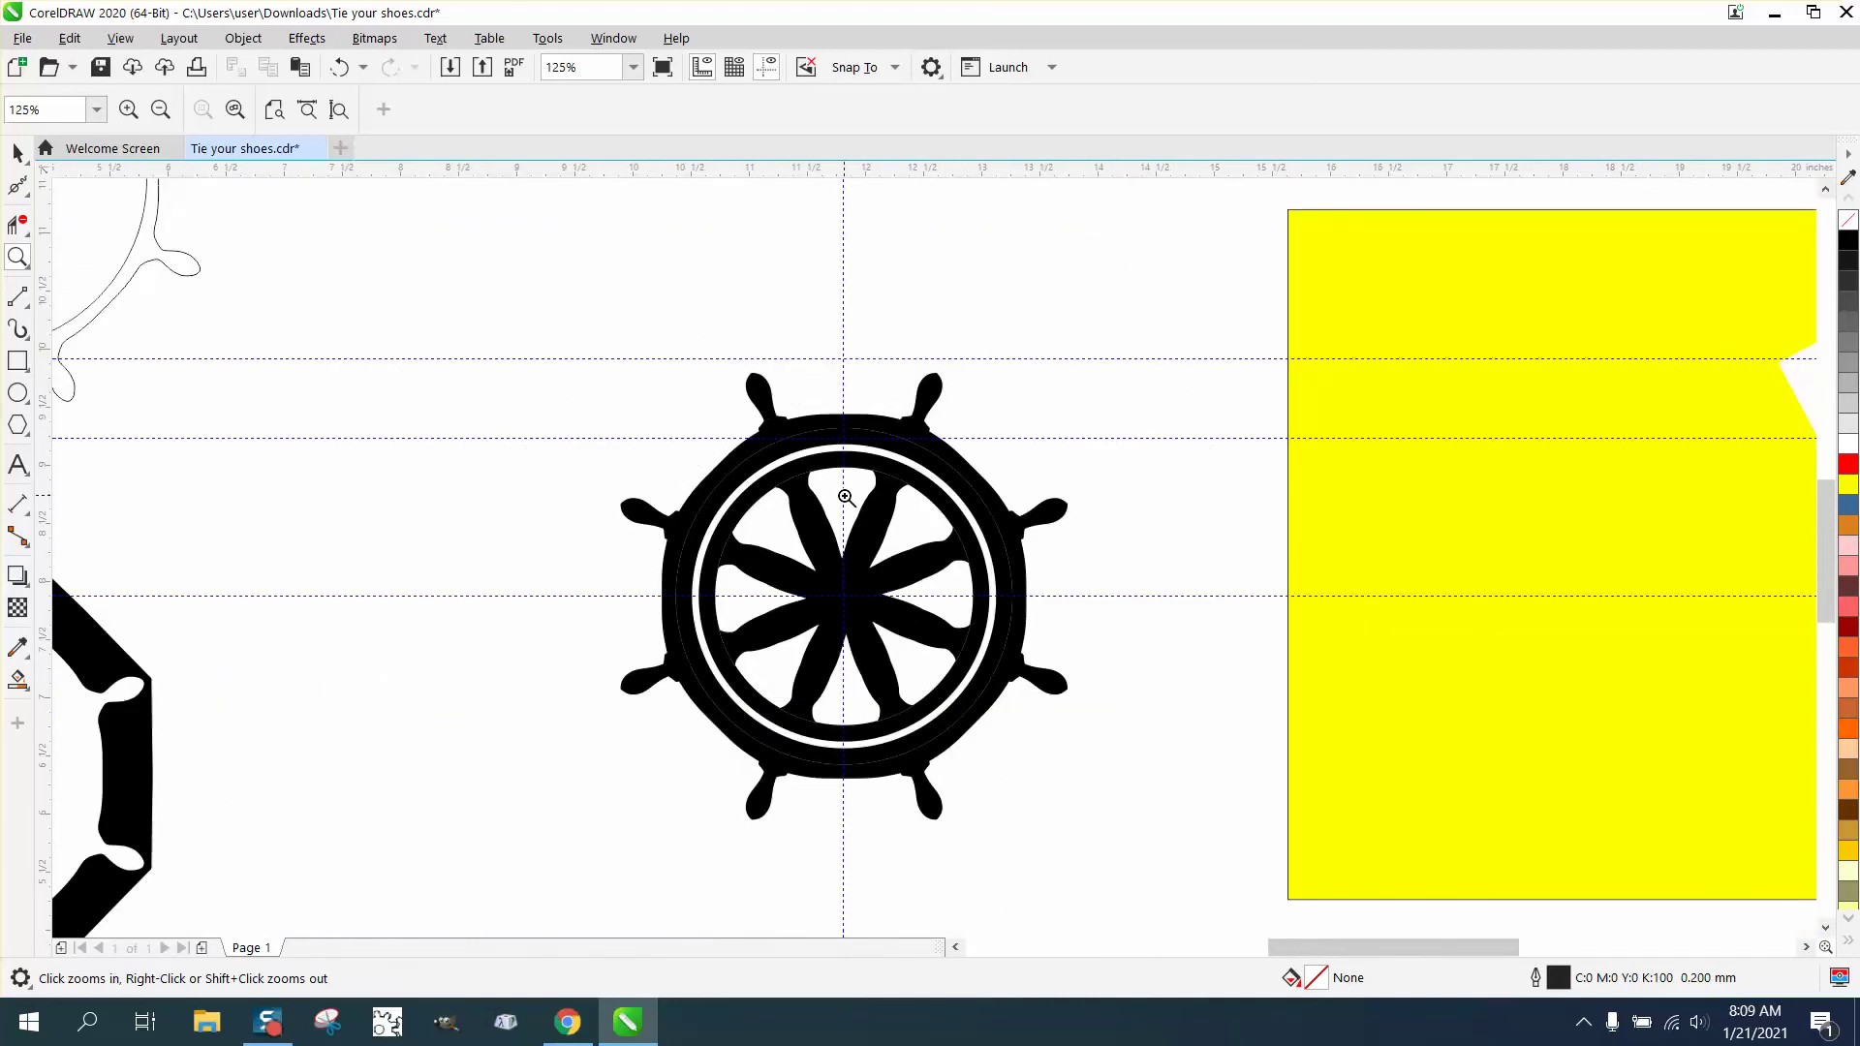